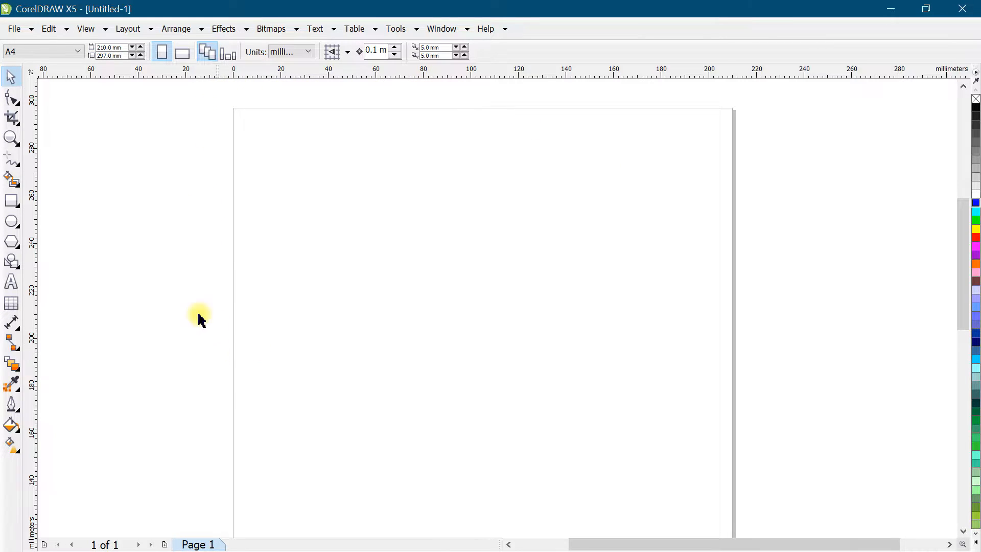
- Draw a rectangle about 131 mm wide and 80 mm high in the upper half of the page
left_click(11, 200)
left_click_drag(317, 182, 630, 374)
left_click(11, 75)
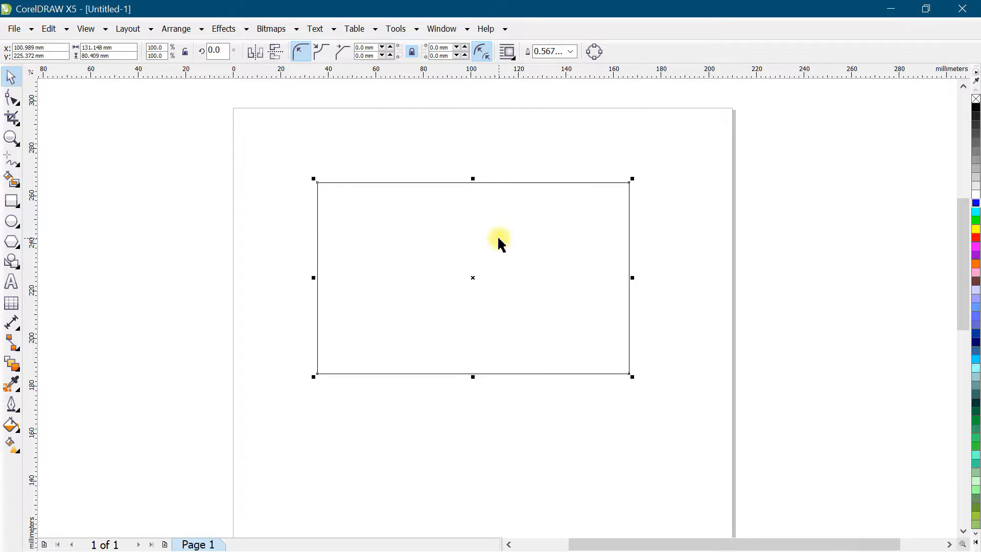
- Try to move the rectangle by its empty interior, and reposition it by its outline within the upper page area
left_click_drag(506, 240, 467, 275)
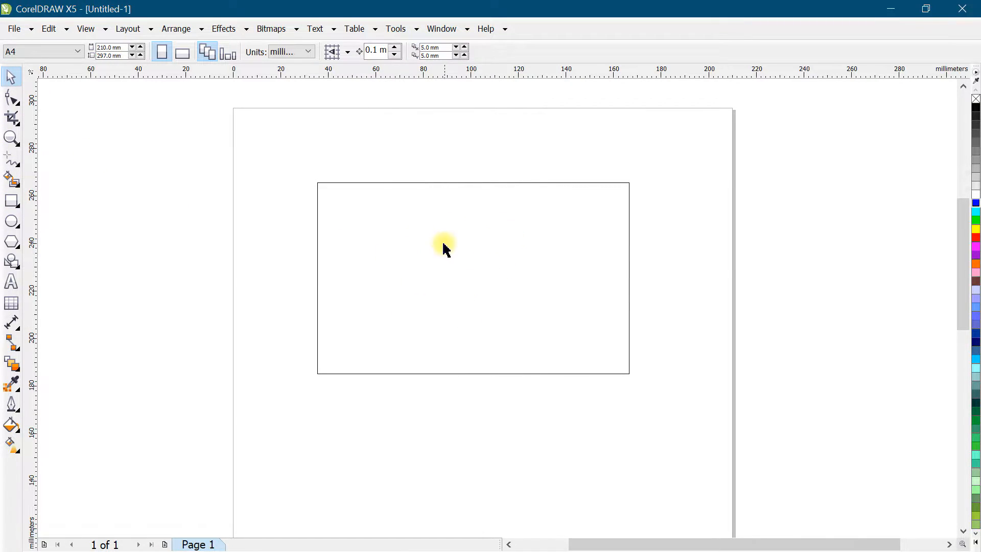
left_click_drag(498, 184, 542, 159)
left_click_drag(335, 181, 317, 194)
left_click_drag(408, 176, 400, 144)
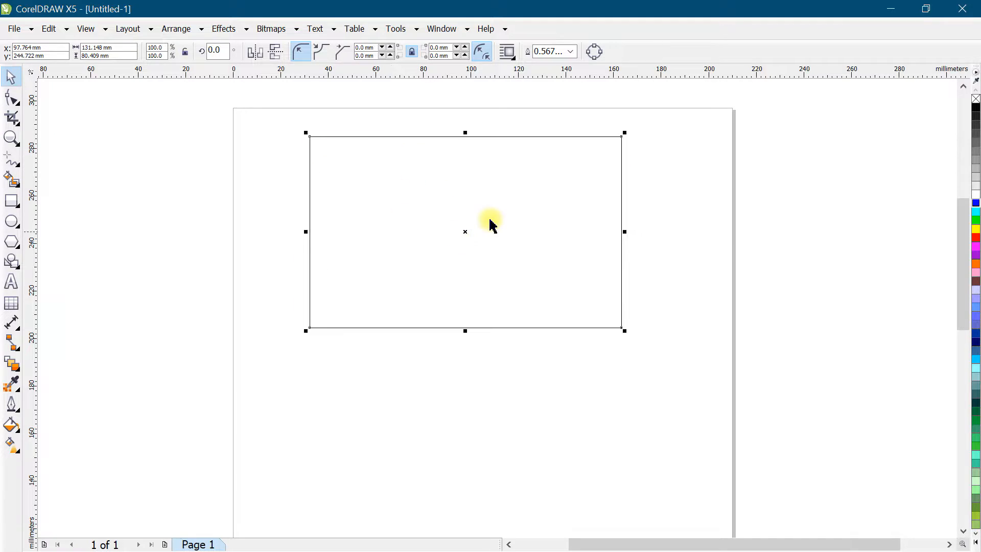
left_click(490, 225)
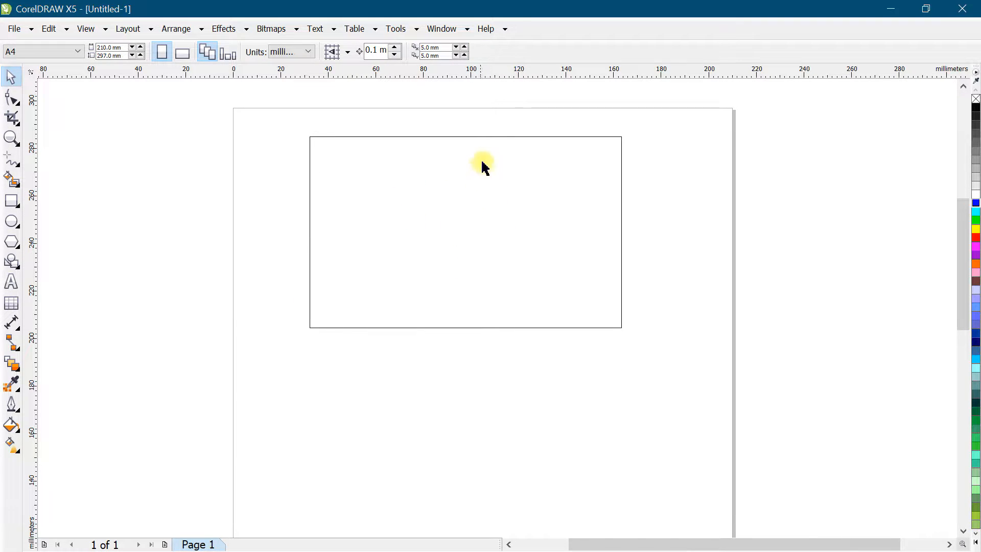
left_click_drag(491, 137, 482, 169)
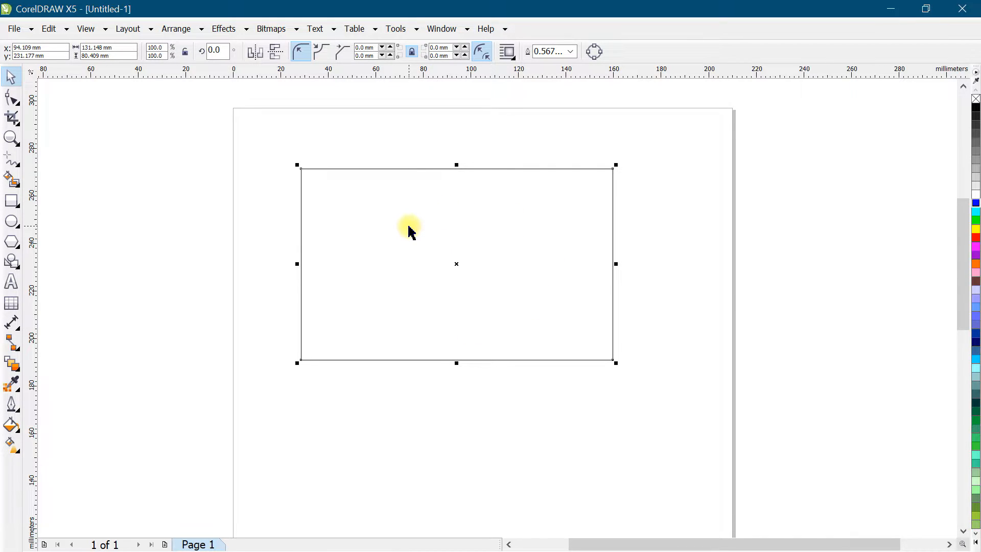
left_click(499, 169)
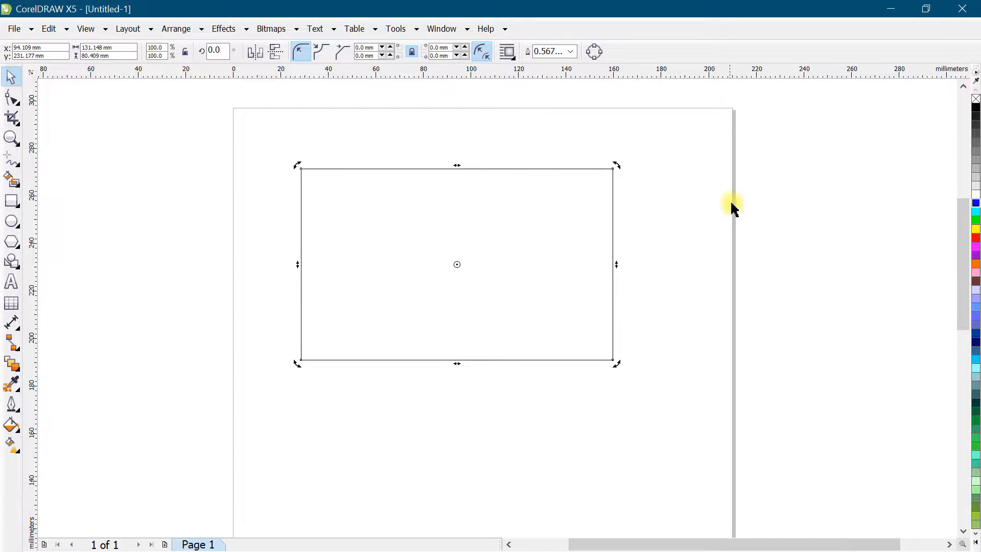
left_click(734, 207)
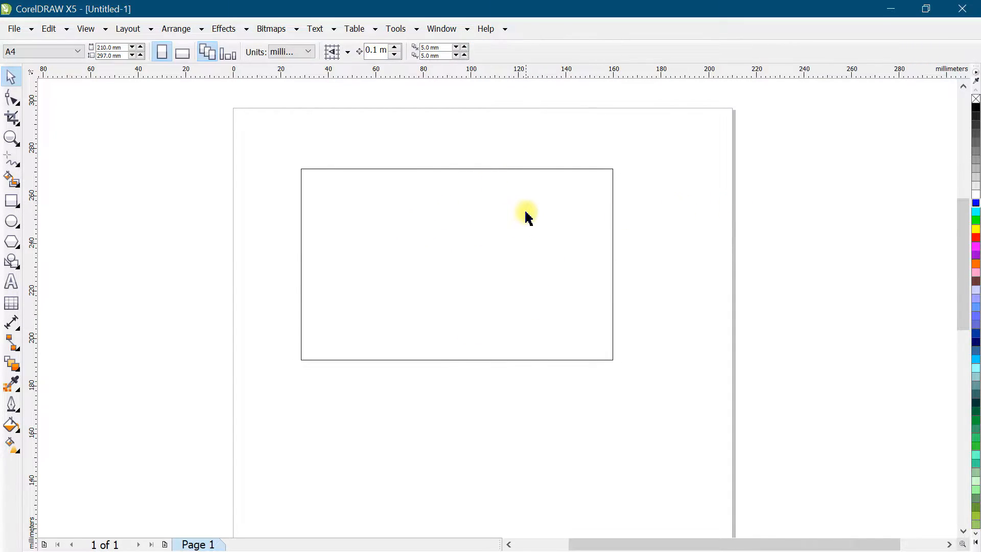
- Select the rectangle by its outline and display the Workspace category in the application options
left_click(501, 168)
left_click(401, 29)
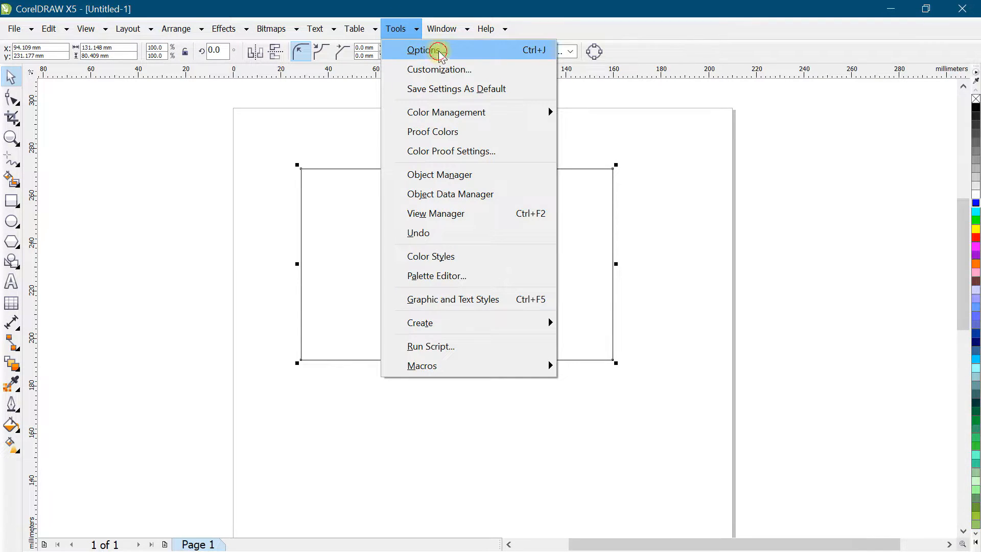
left_click(424, 49)
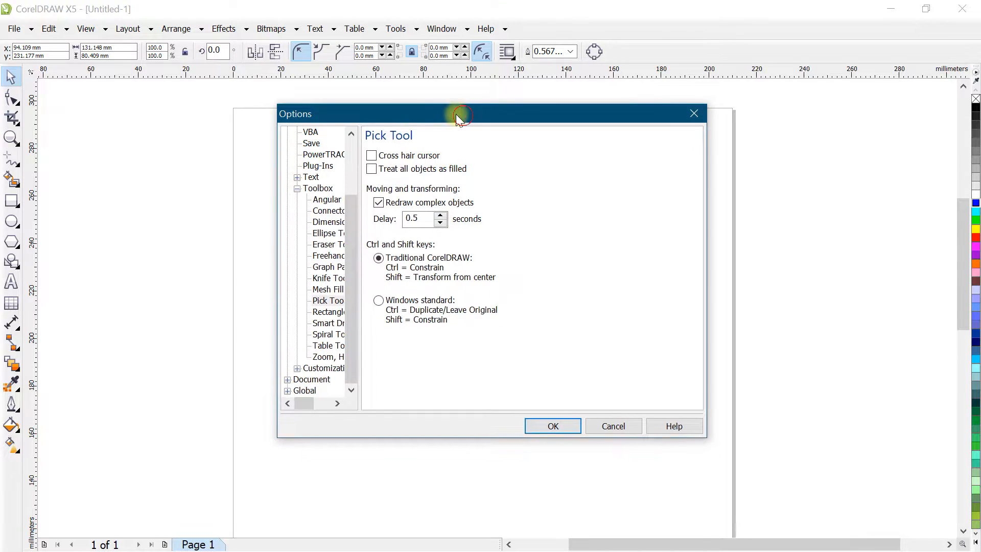
left_click_drag(458, 116, 435, 110)
left_click_drag(327, 214, 330, 135)
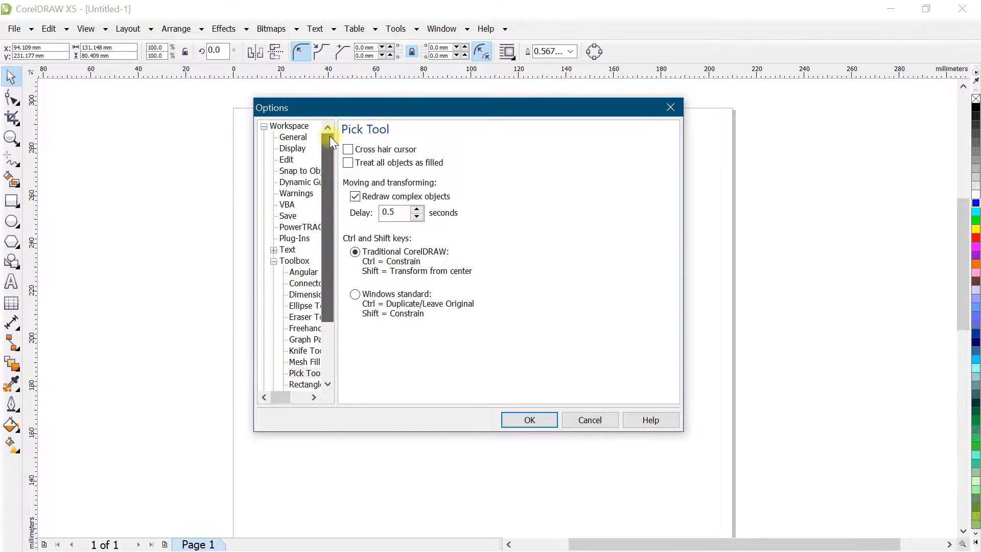
left_click(264, 126)
left_click(263, 127)
left_click(263, 127)
left_click(263, 126)
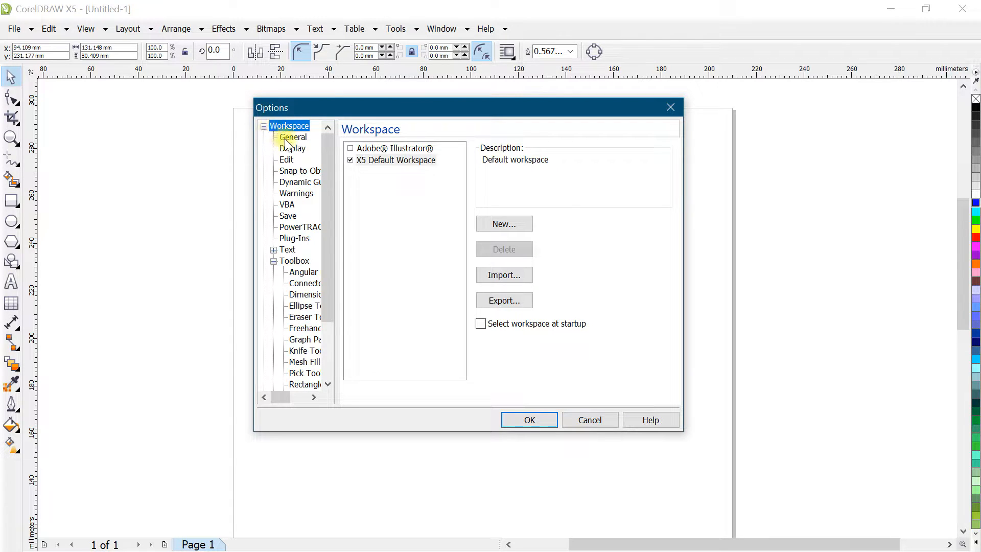
- Enable Treat all objects as filled in the Toolbox settings for the Pick Tool and apply the change
left_click(275, 262)
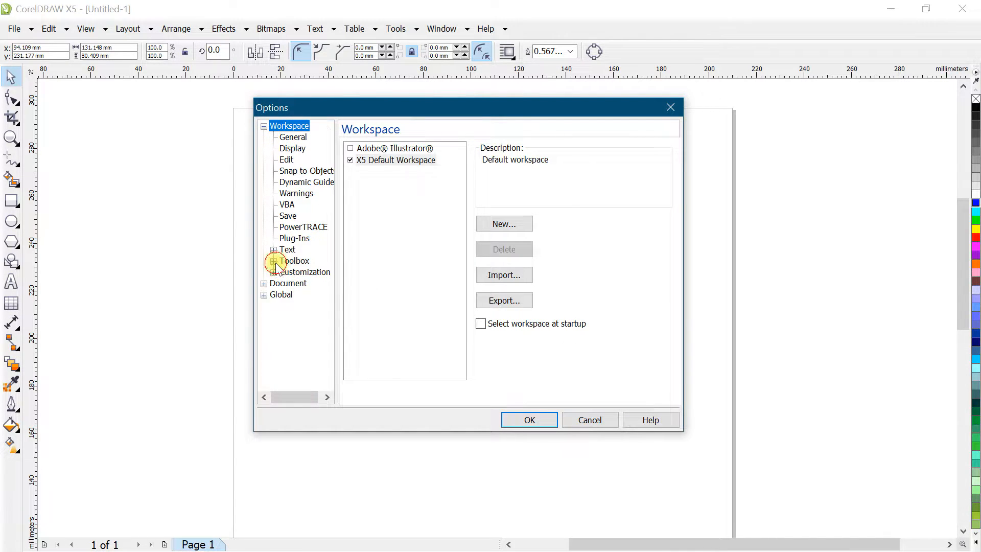
left_click(274, 262)
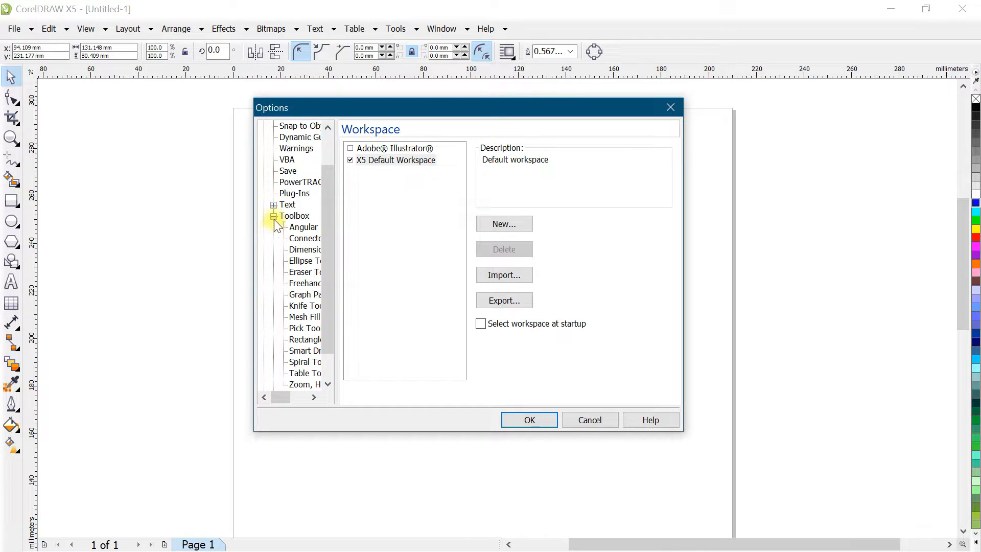
left_click(274, 215)
left_click(274, 260)
scroll(329, 295, "down", 1)
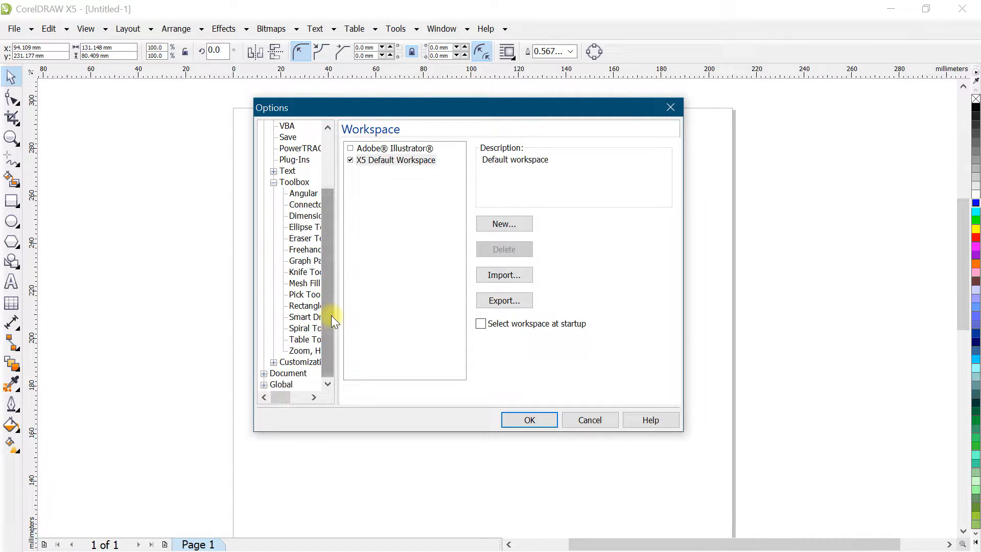
left_click(301, 293)
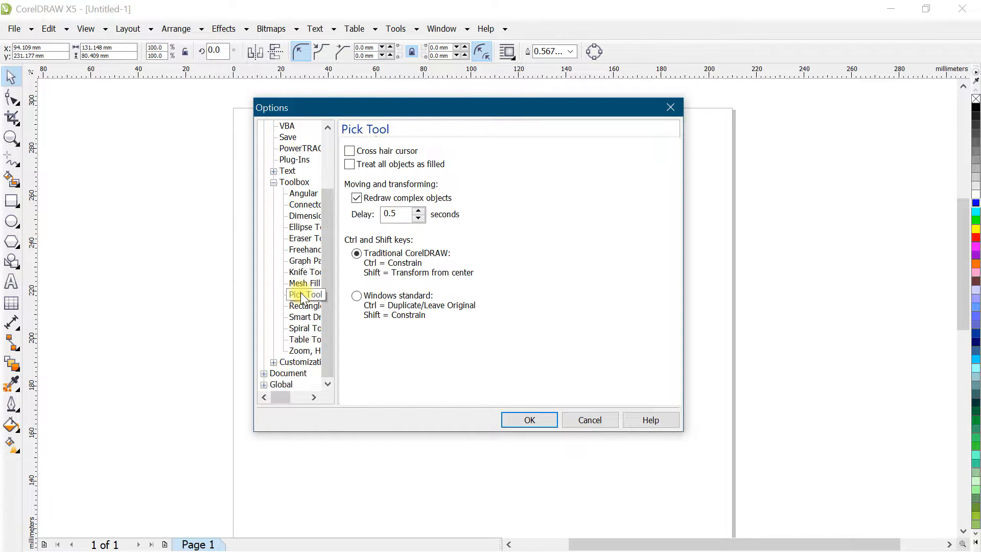
left_click(349, 165)
left_click(535, 419)
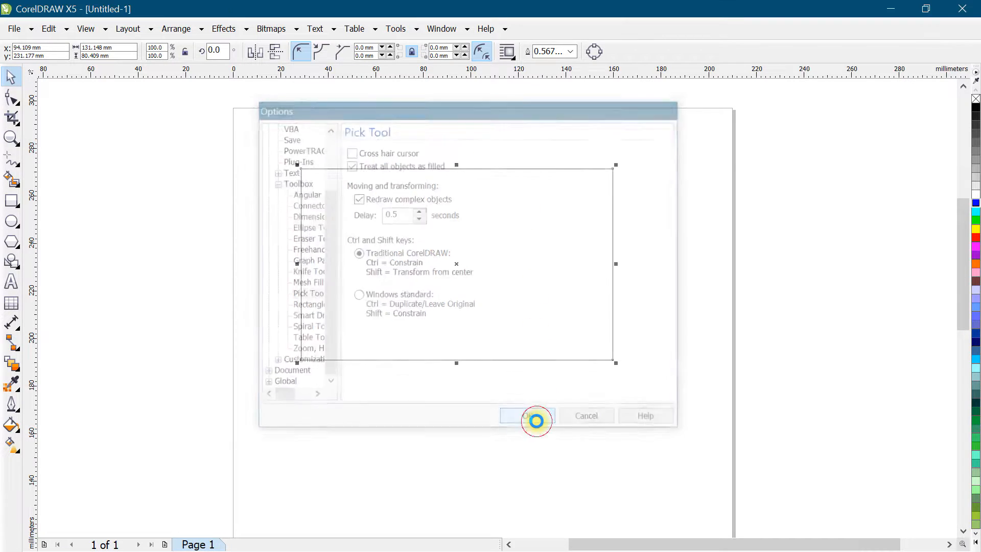
- Move the unfilled rectangle by its interior off the page, just beyond the page's right edge
left_click(240, 285)
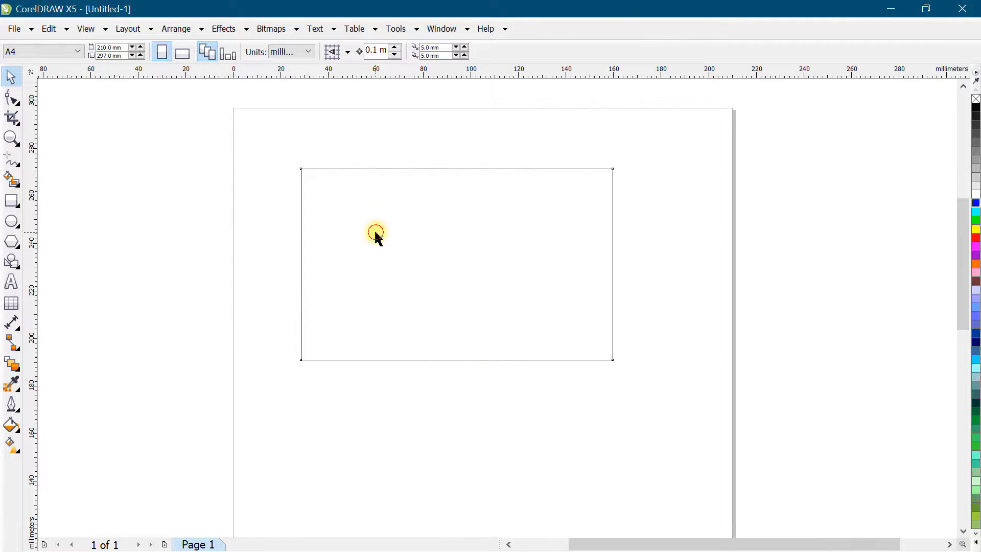
left_click(374, 232)
left_click_drag(538, 248, 843, 220)
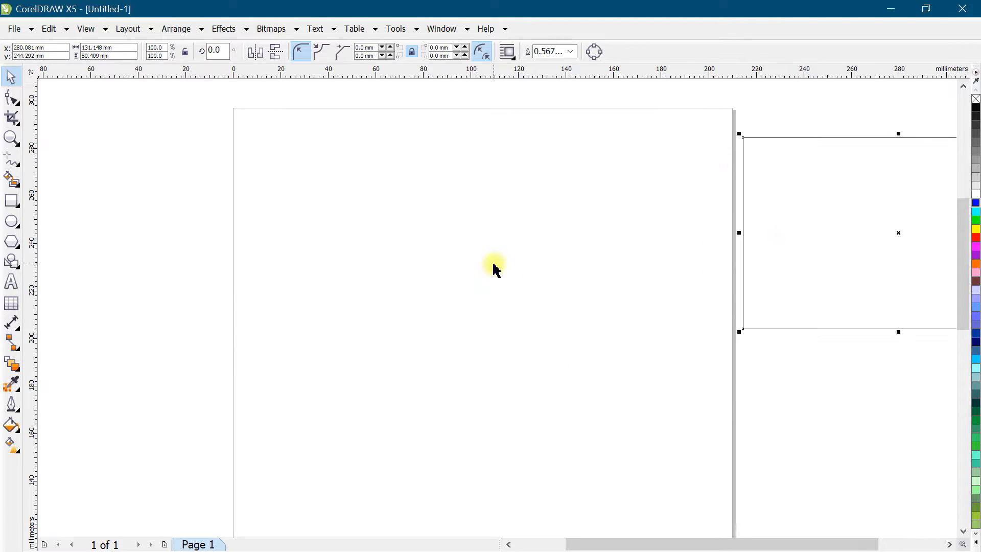
- Deselect the rectangle and draw a tall ellipse on the page
left_click(492, 267)
left_click(11, 220)
left_click_drag(301, 174, 483, 406)
left_click(11, 77)
- Move the ellipse around the page several times by its empty interior
left_click(457, 257)
left_click_drag(366, 273, 408, 318)
left_click_drag(470, 317, 473, 230)
left_click_drag(530, 258, 488, 224)
left_click_drag(391, 288, 431, 307)
left_click_drag(458, 206, 468, 266)
left_click_drag(506, 245, 482, 211)
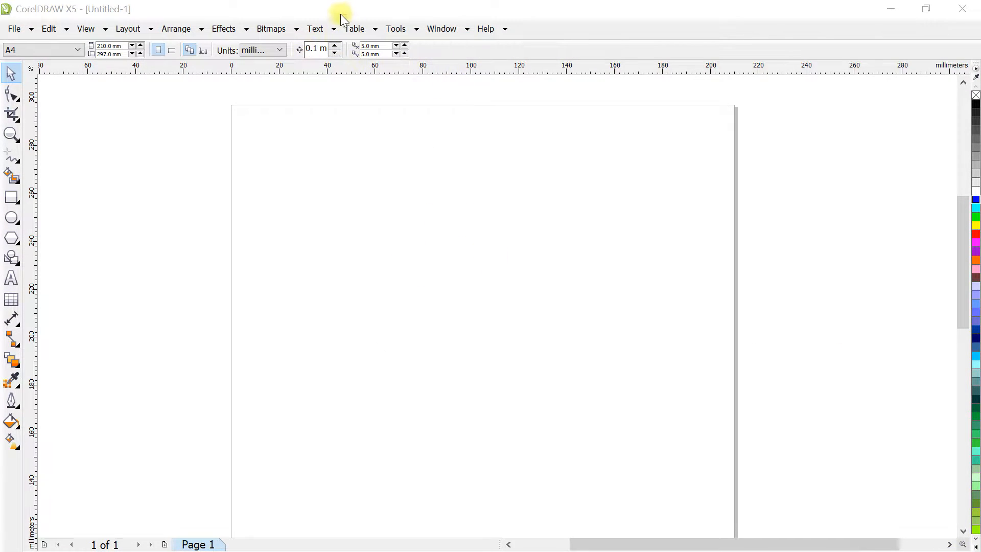
- Set the button size of the Property Bar to Large in its toolbar properties
left_click(341, 20)
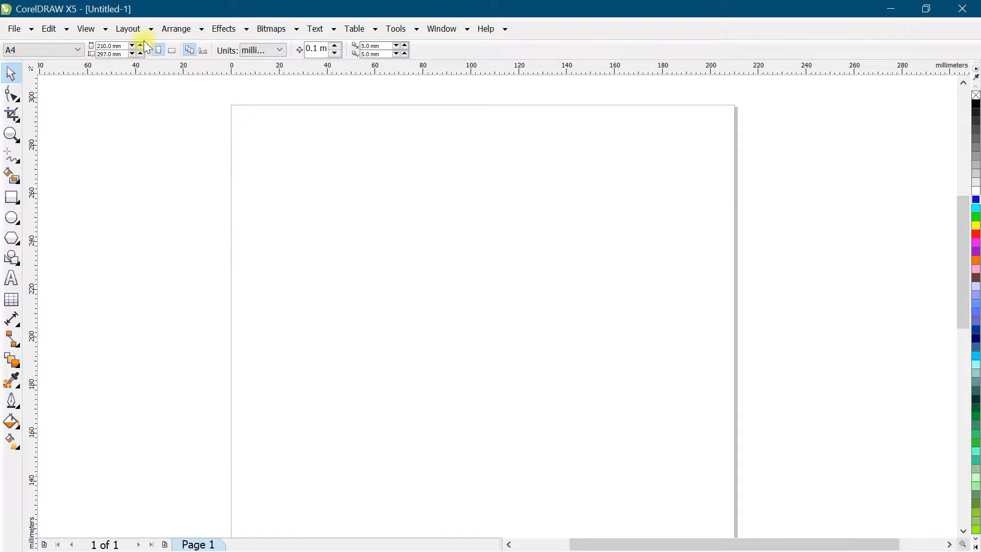
right_click(293, 47)
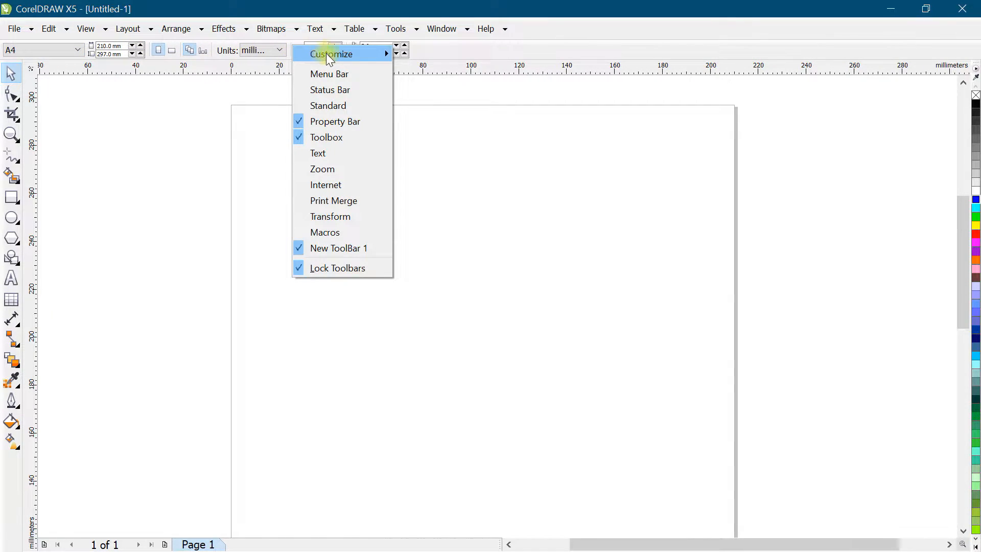
mouse_move(335, 55)
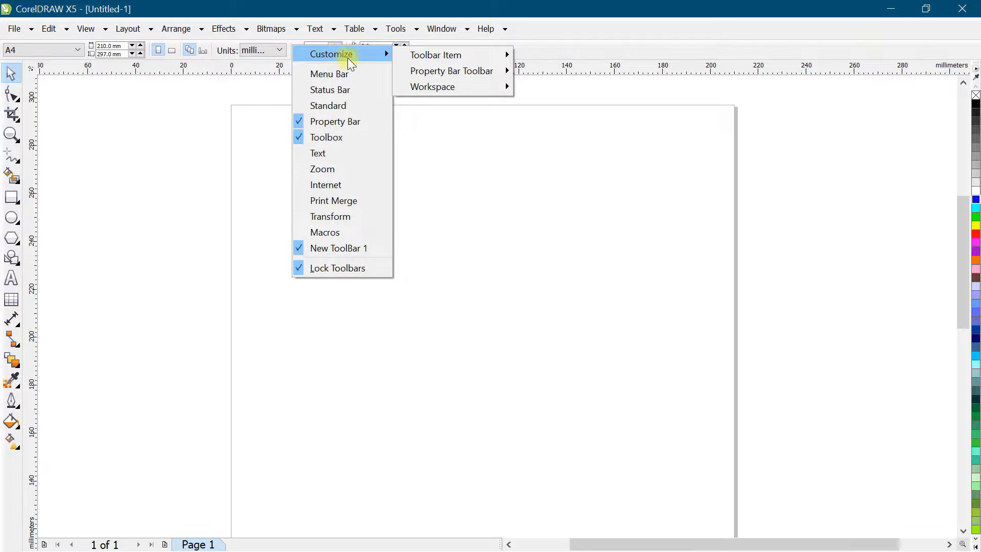
mouse_move(470, 72)
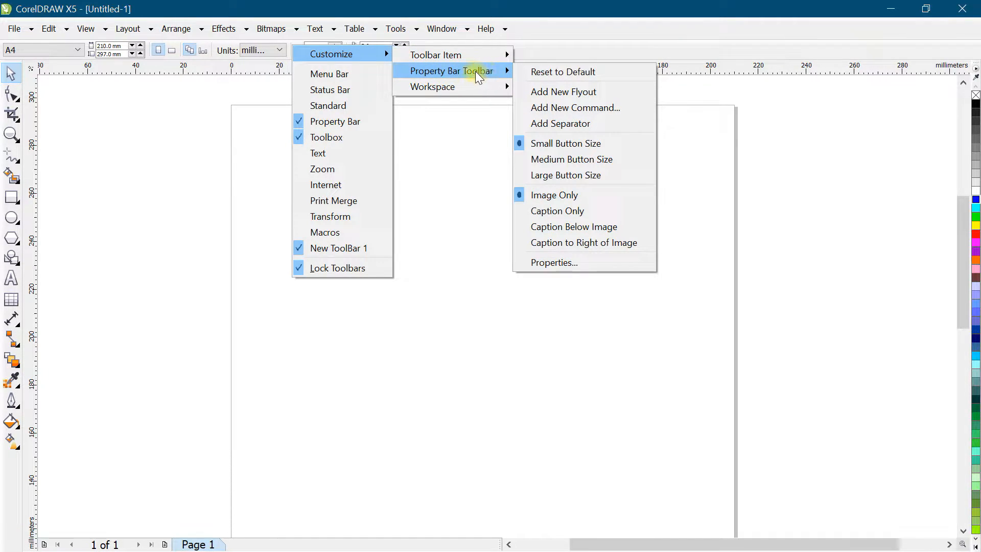
left_click(590, 260)
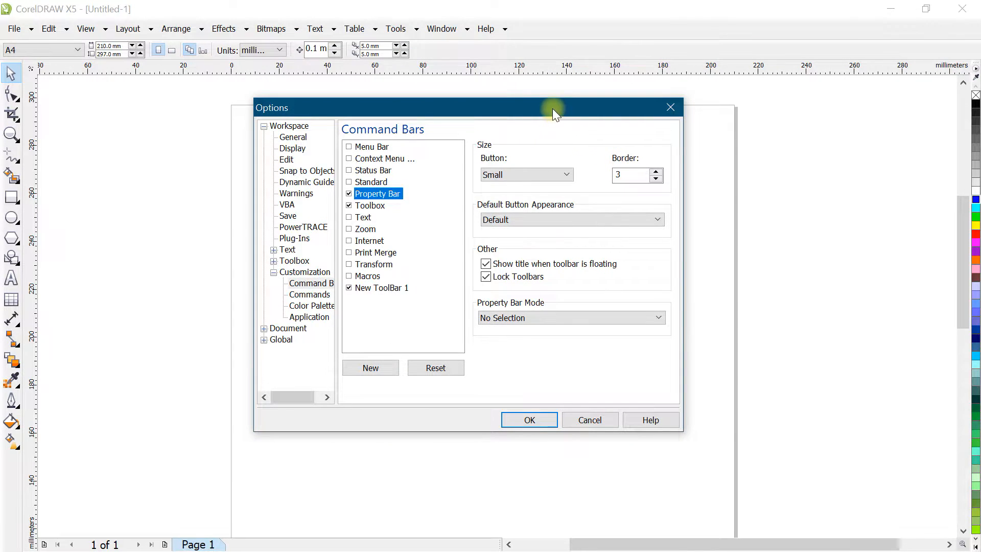
left_click_drag(553, 109, 611, 103)
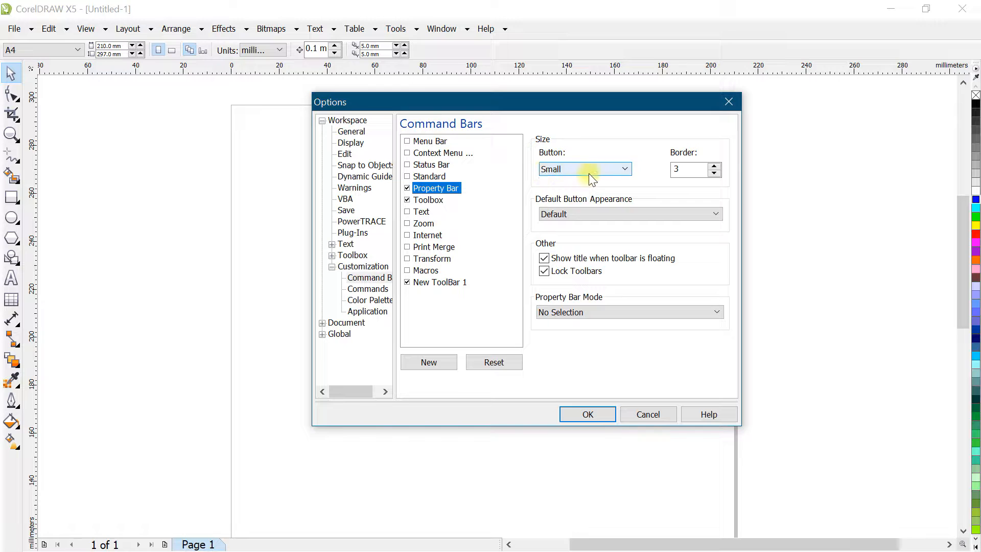
left_click(592, 169)
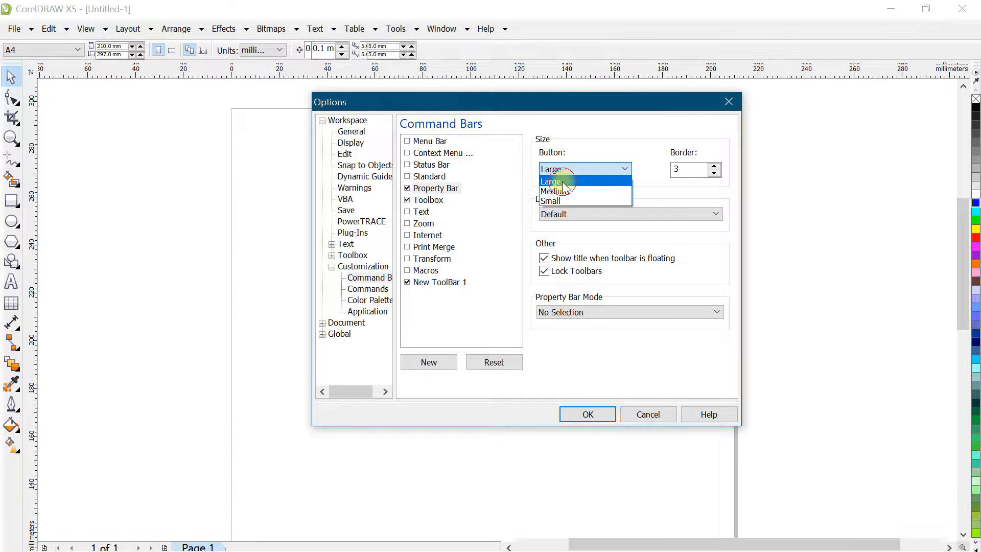
left_click(562, 182)
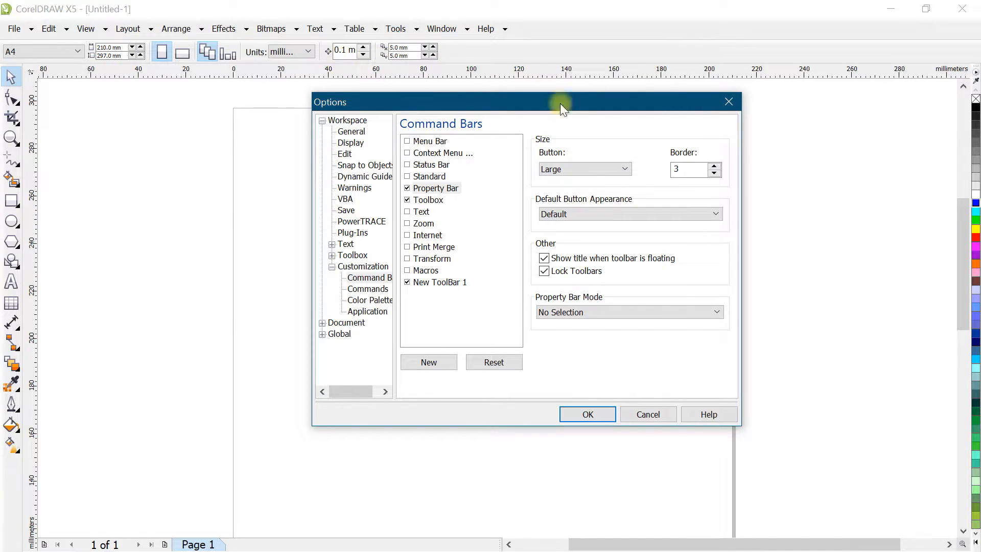
left_click(573, 415)
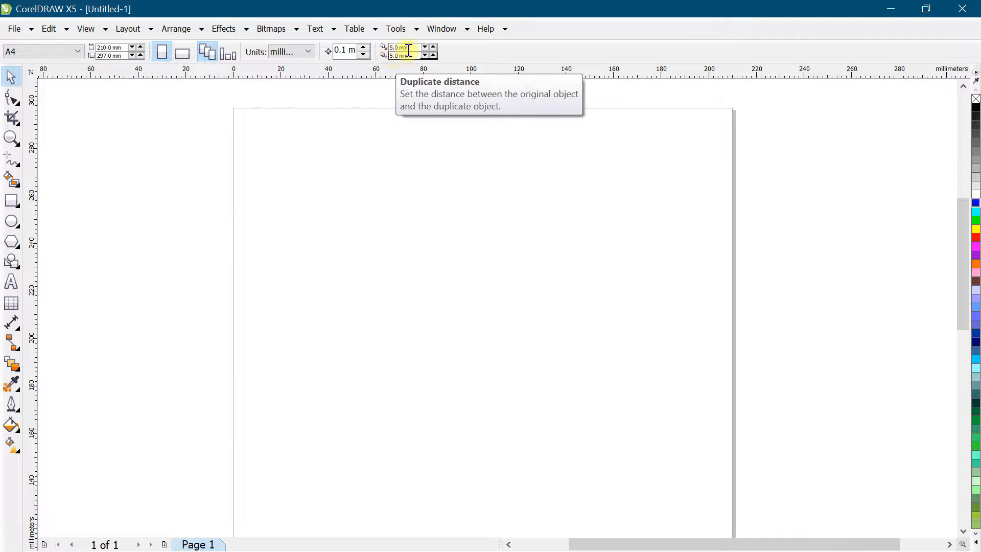
- Show the Standard toolbar and reposition its floating window over the upper part of the page
right_click(318, 47)
left_click(357, 112)
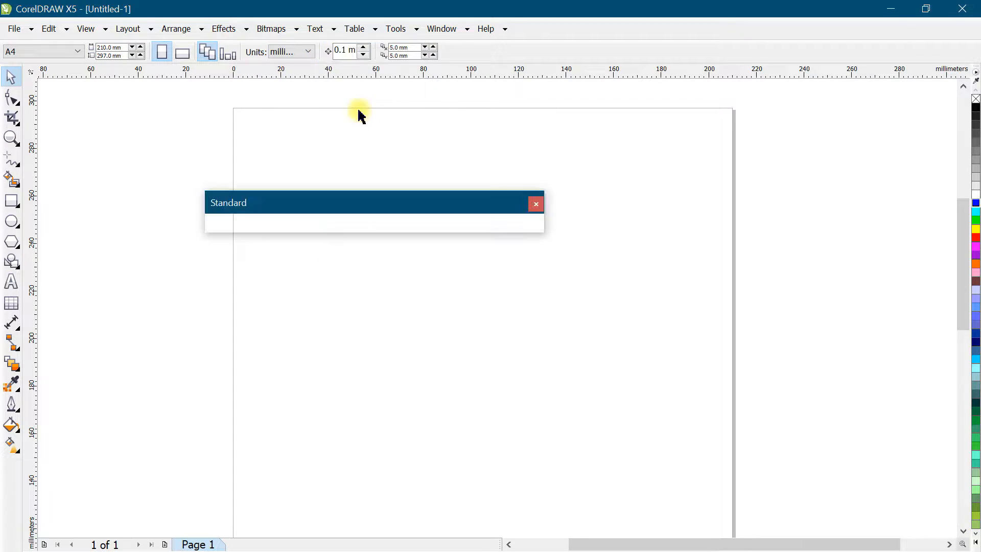
left_click_drag(403, 195, 352, 204)
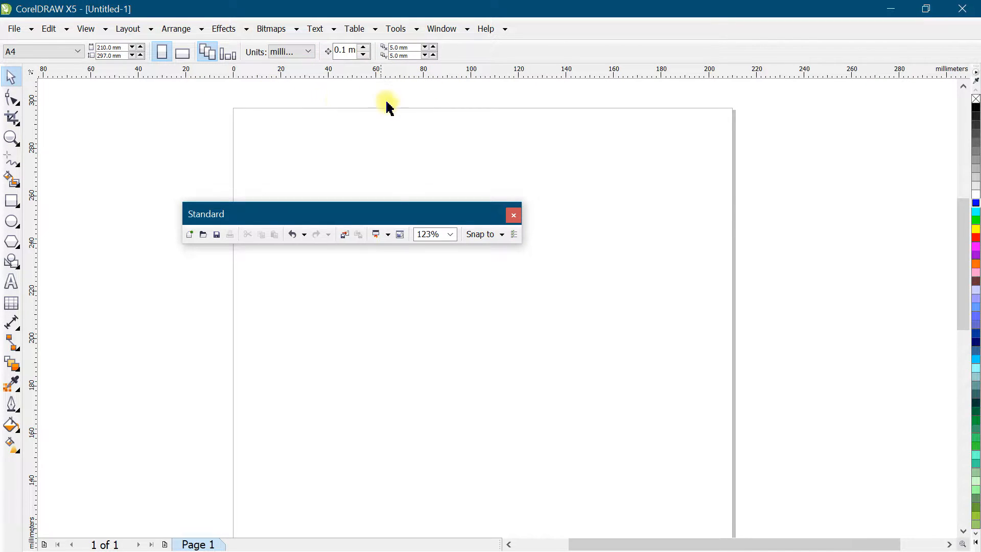
- Relocate the Snap to control from the Standard toolbar to the property bar between the units and nudge distance, and reposition the Standard toolbar
left_click(503, 234)
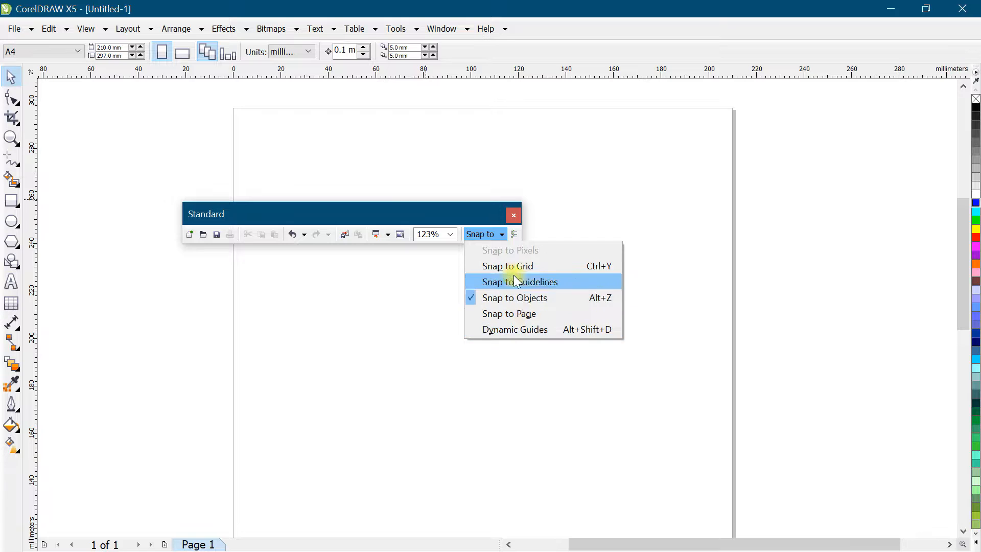
left_click(83, 28)
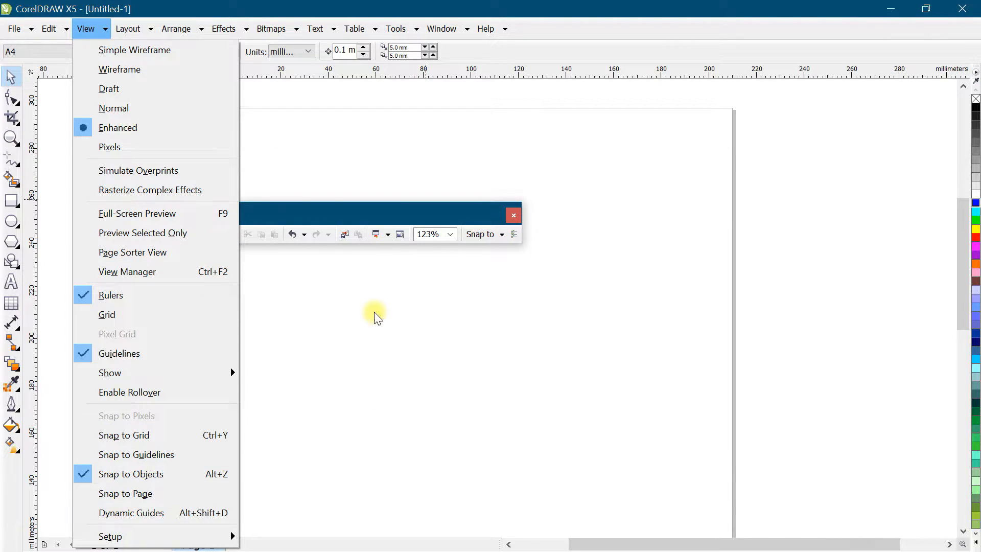
left_click(380, 204)
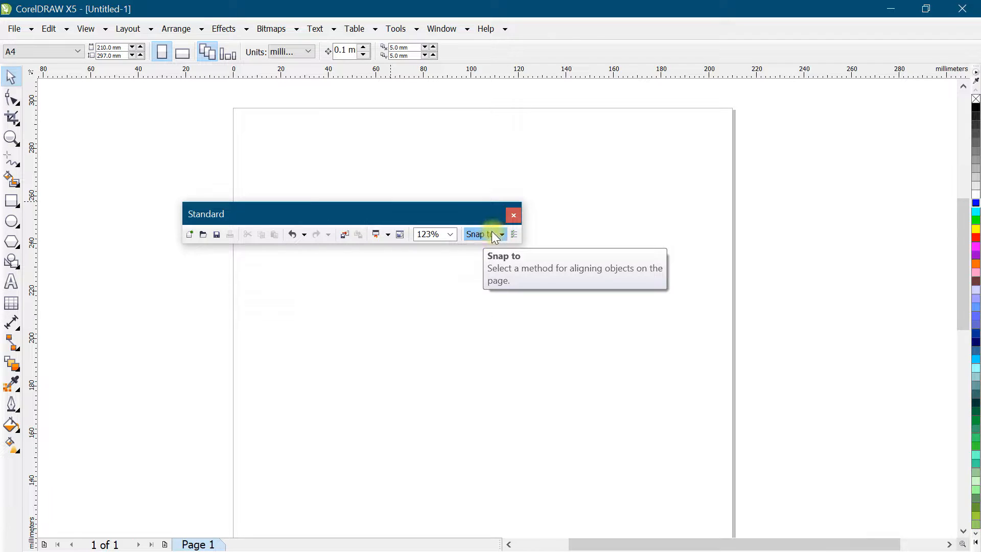
left_click_drag(488, 233, 321, 51)
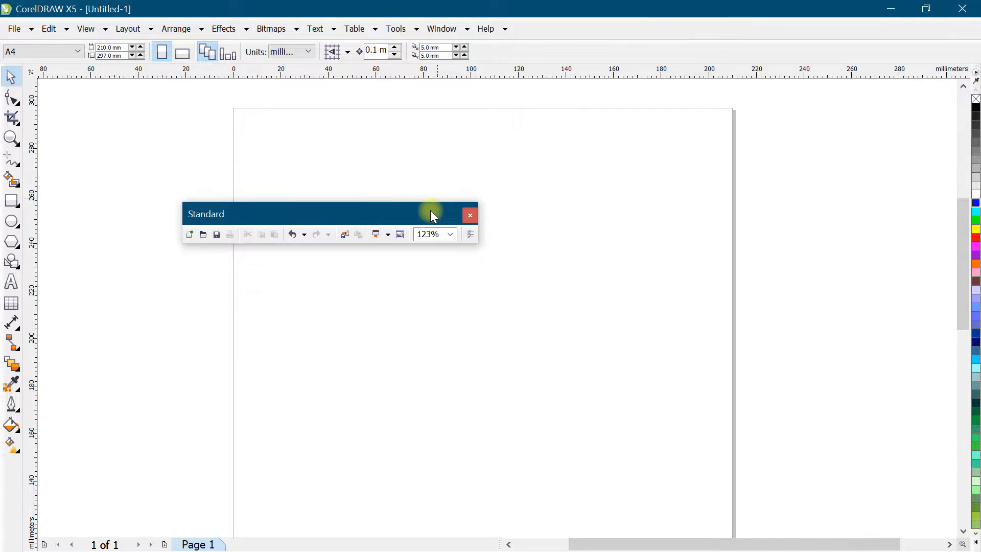
left_click_drag(431, 210, 461, 211)
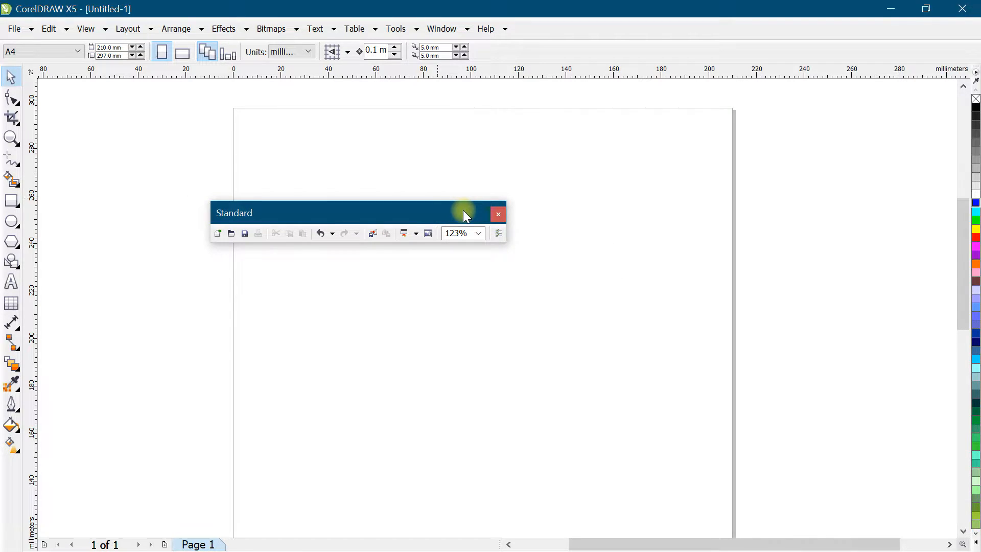
- Close the floating Standard toolbar and bring up the Reset to Default option for the Property Bar toolbar
left_click(498, 213)
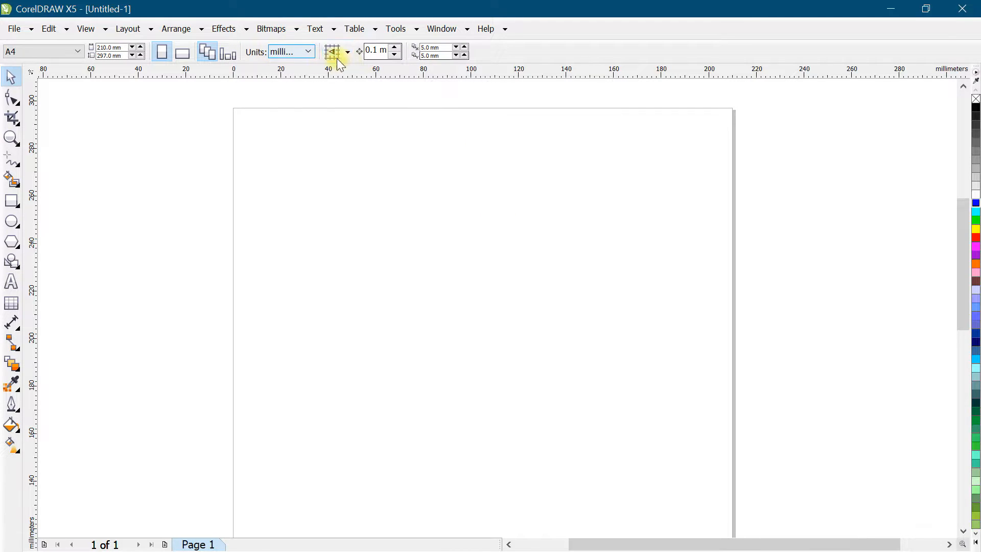
right_click(254, 47)
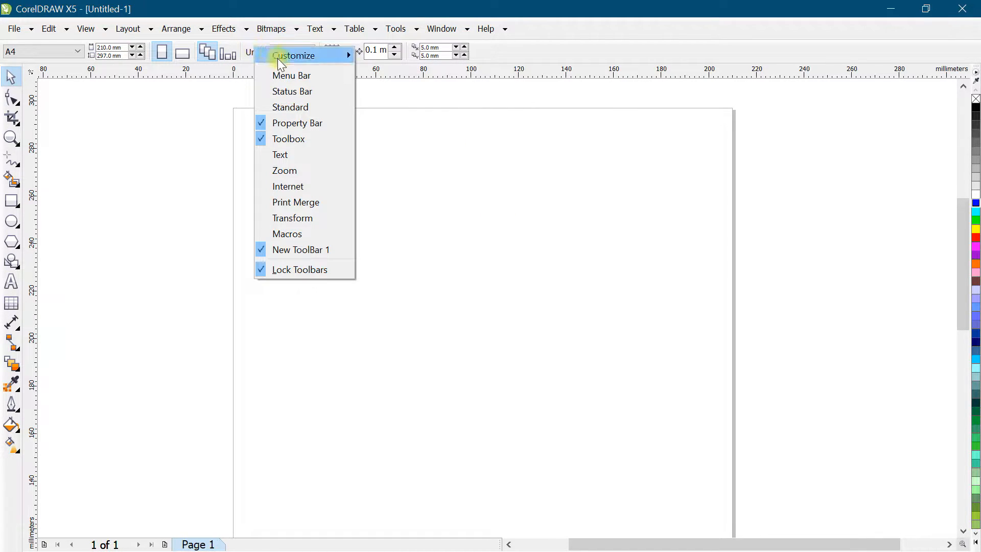
mouse_move(285, 61)
mouse_move(405, 70)
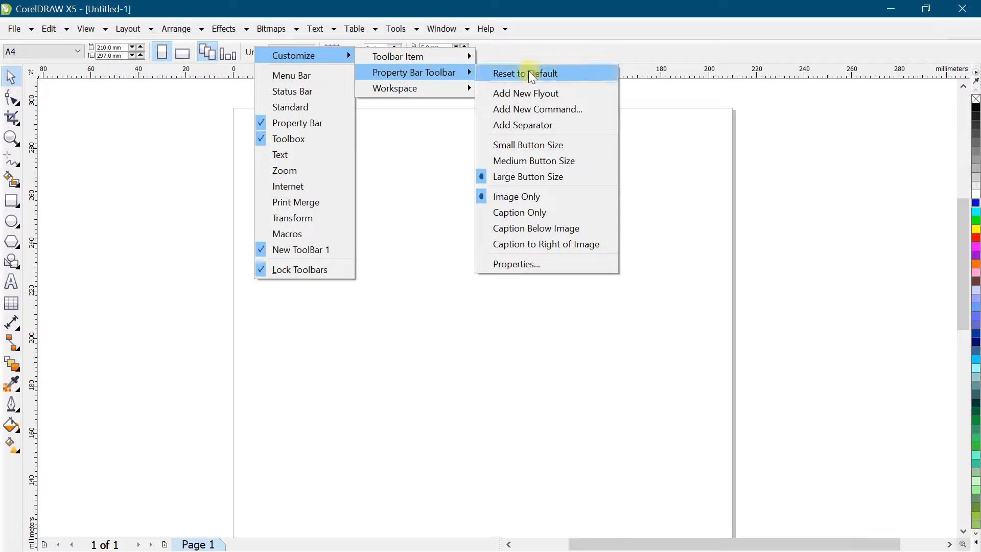
left_click(528, 73)
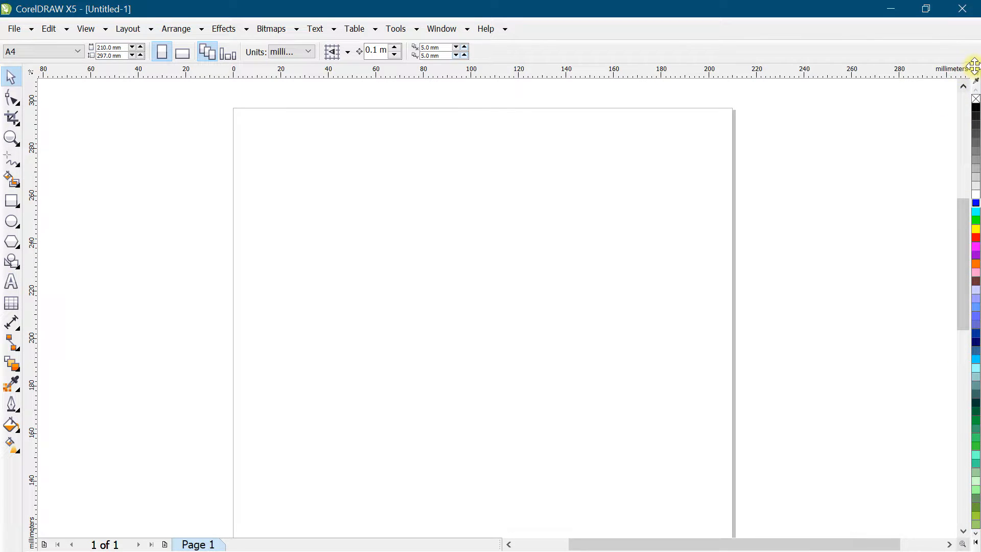
- Undock the RGB palette and float it over the upper part of the page
left_click_drag(973, 65, 332, 148)
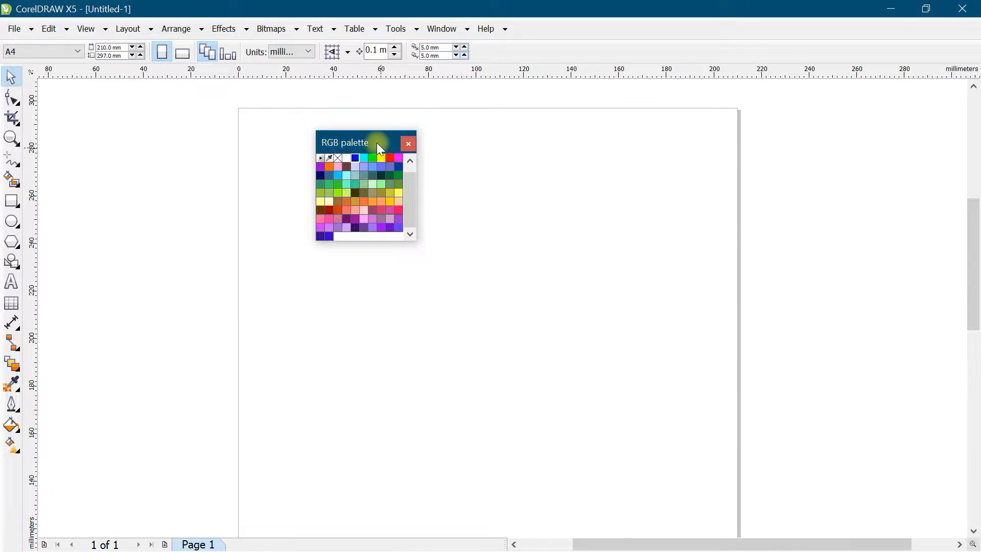
left_click_drag(376, 142, 335, 142)
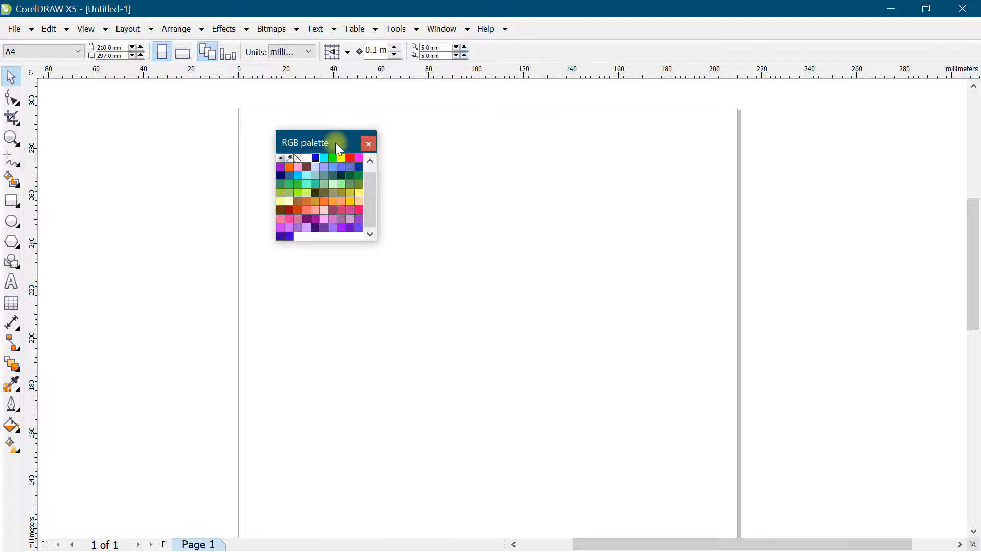
- Show the CMYK palette as well and place it beside the floating RGB palette for comparison
right_click(552, 165)
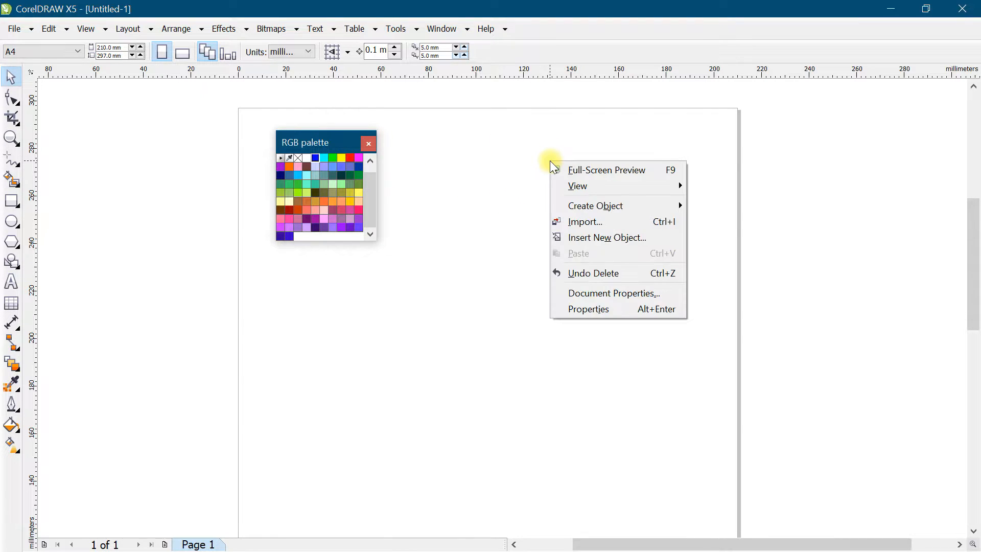
left_click(595, 190)
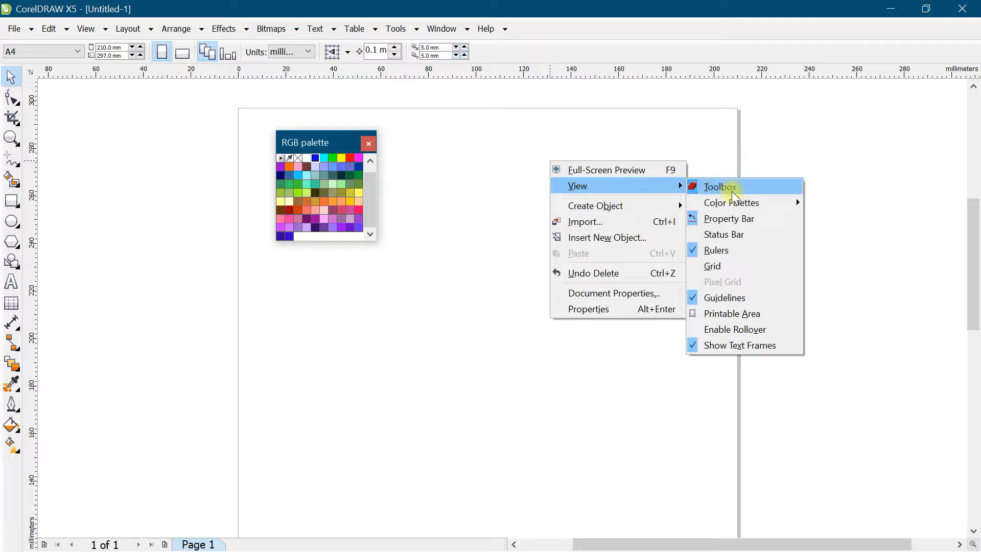
mouse_move(742, 204)
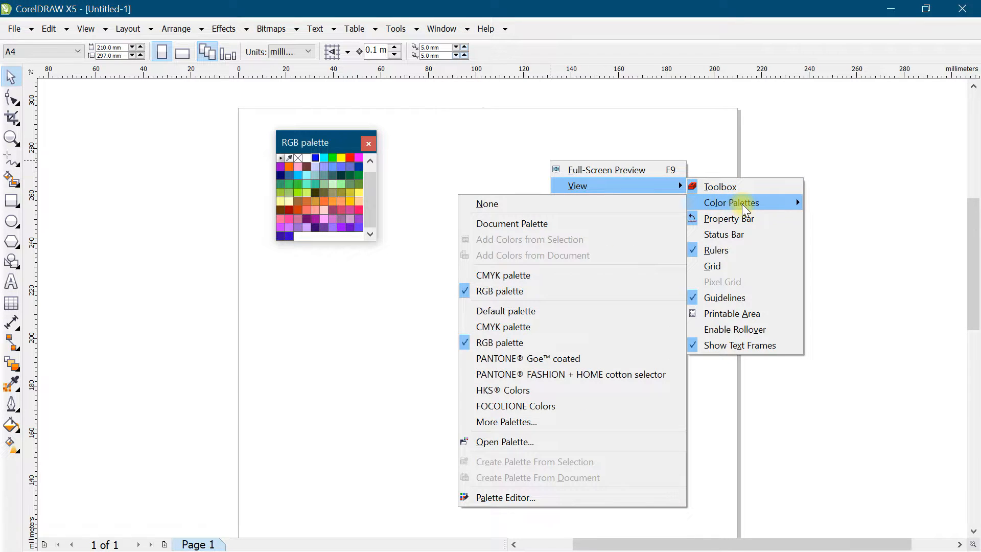
left_click(512, 282)
left_click_drag(710, 158, 480, 153)
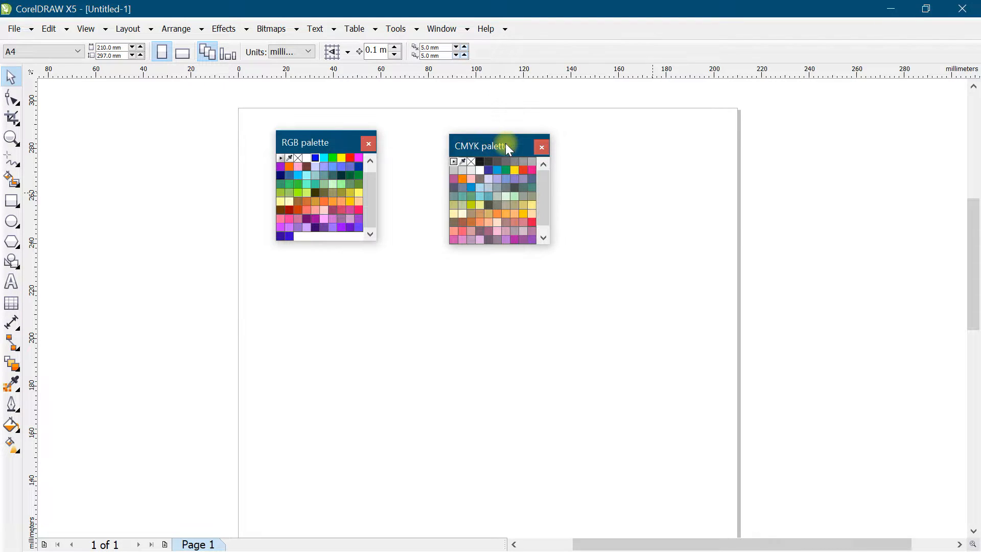
- Reposition the floating RGB and CMYK palettes farther apart over the upper part of the page
left_click_drag(316, 143, 297, 148)
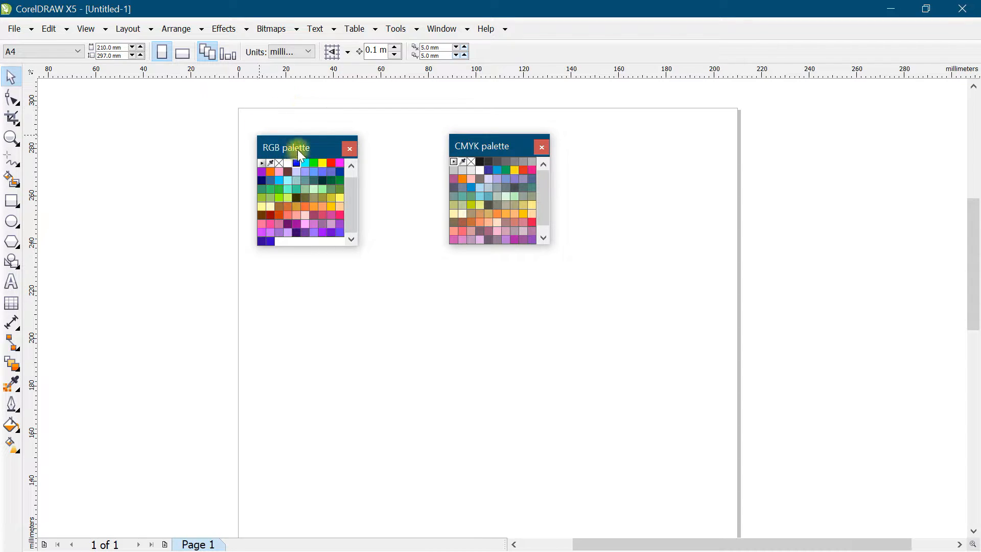
left_click_drag(288, 148, 264, 140)
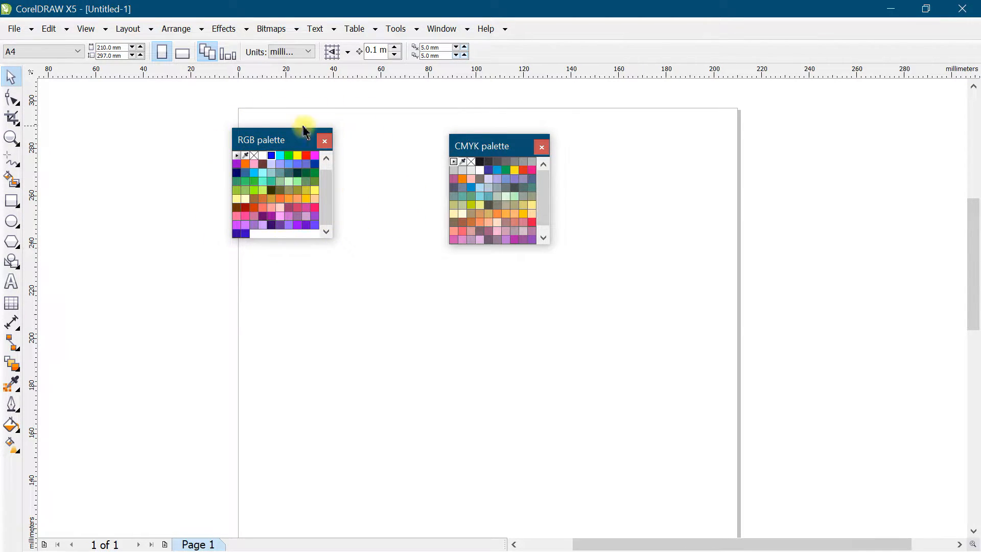
left_click_drag(255, 142, 266, 145)
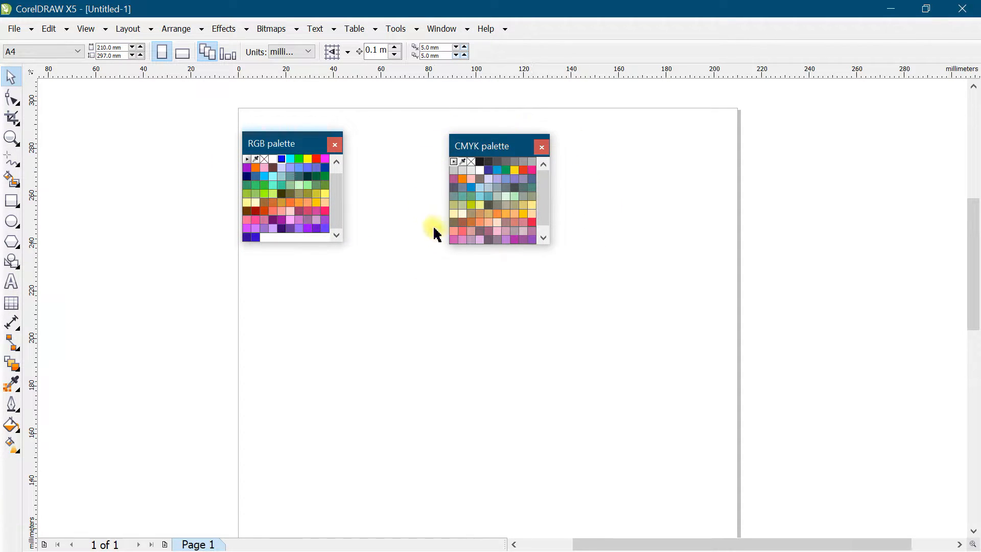
left_click_drag(489, 156, 524, 170)
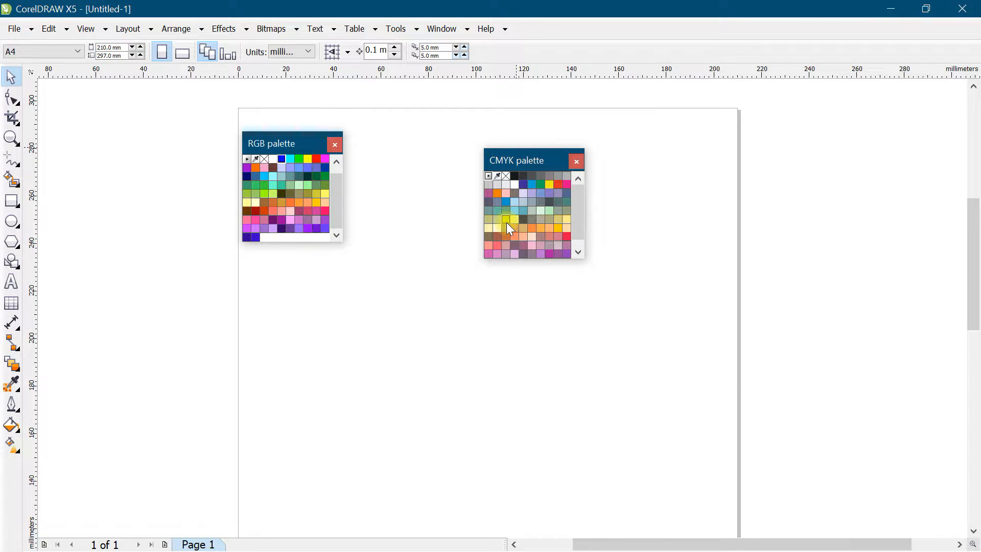
left_click_drag(528, 161, 536, 163)
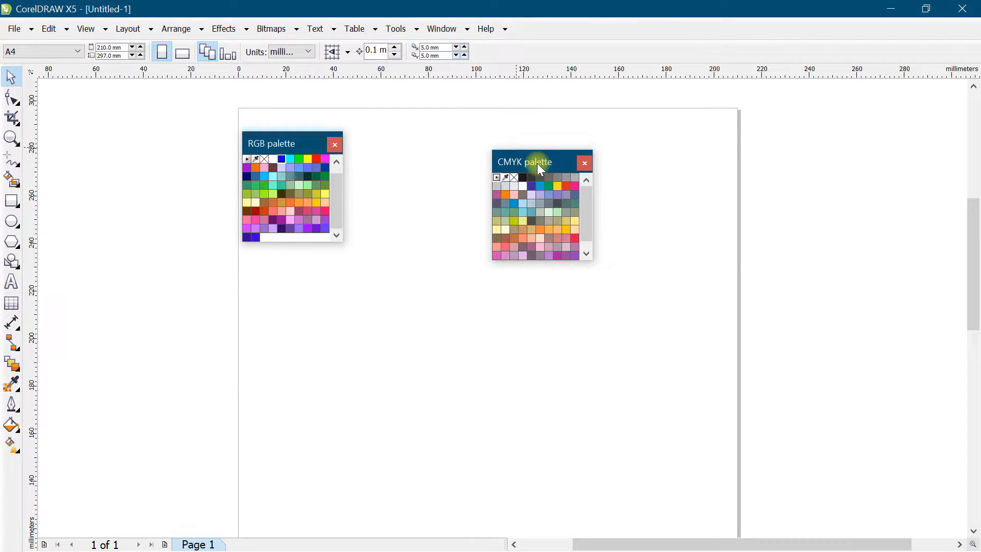
- Dock the RGB palette again beside the vertical scroll bar and close the CMYK palette
left_click_drag(279, 145, 976, 135)
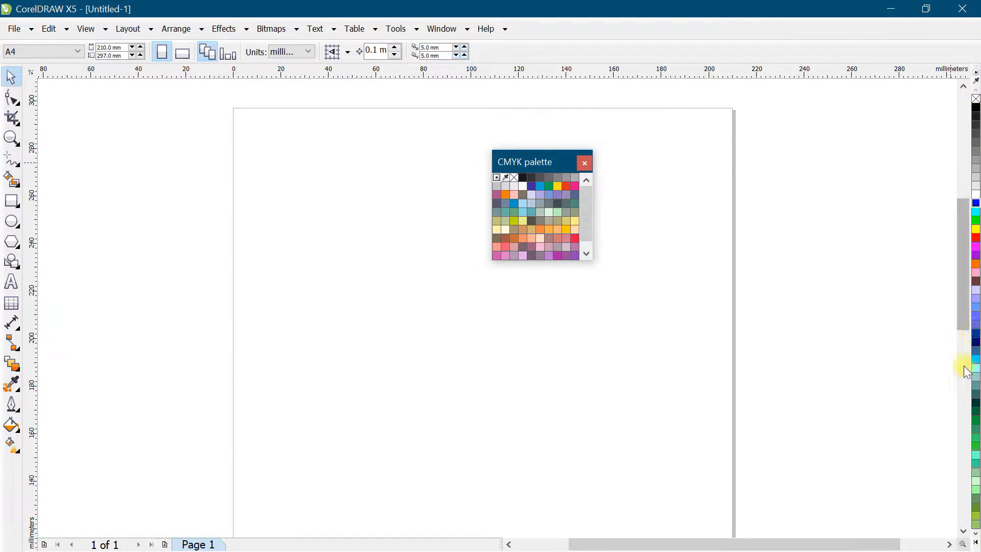
left_click(585, 163)
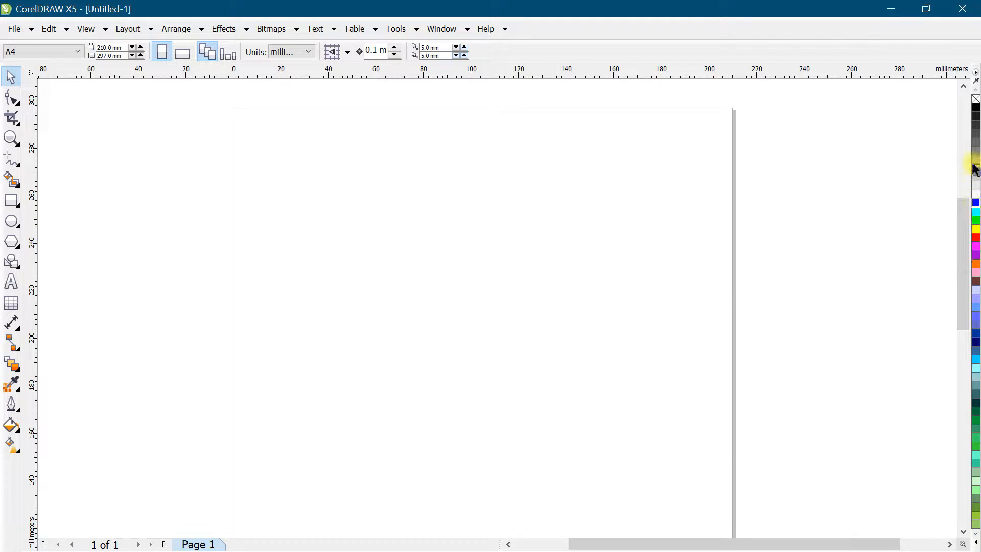
- Rearrange several color swatches within the docked RGB palette, including magenta and red, closer to the grays
left_click_drag(976, 152, 975, 211)
left_click_drag(976, 248, 977, 167)
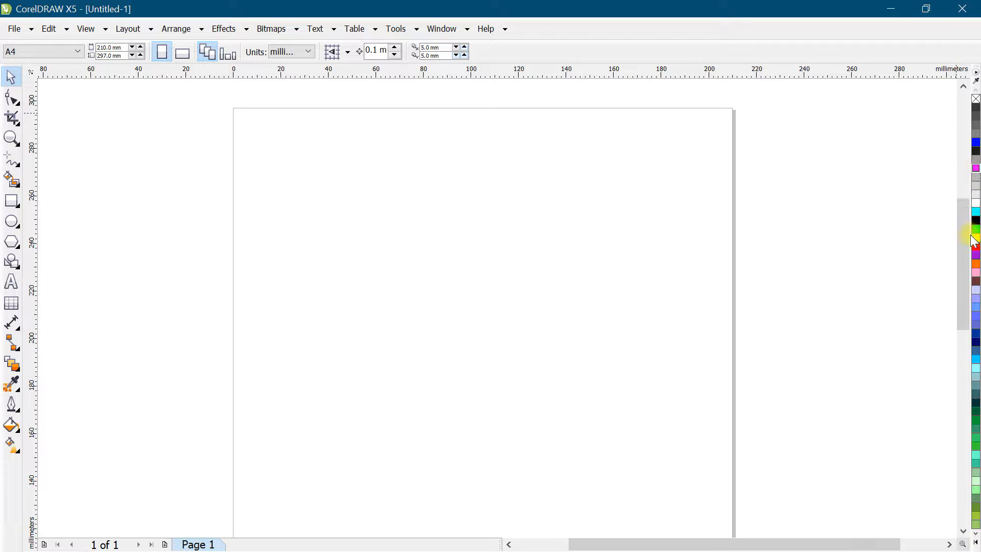
left_click_drag(976, 255, 976, 195)
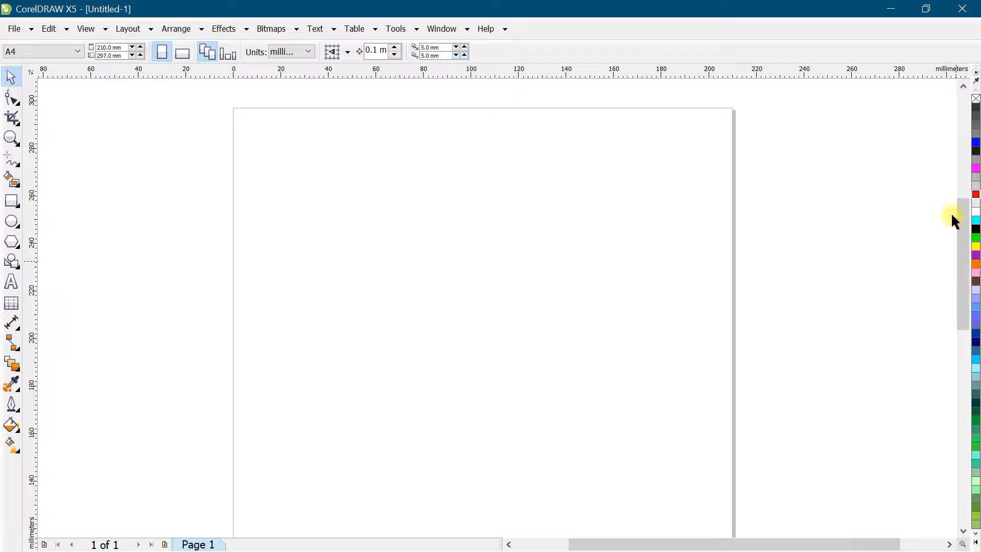
- Reset the RGB palette to its original colors and order, accepting the removal of colors
left_click(976, 73)
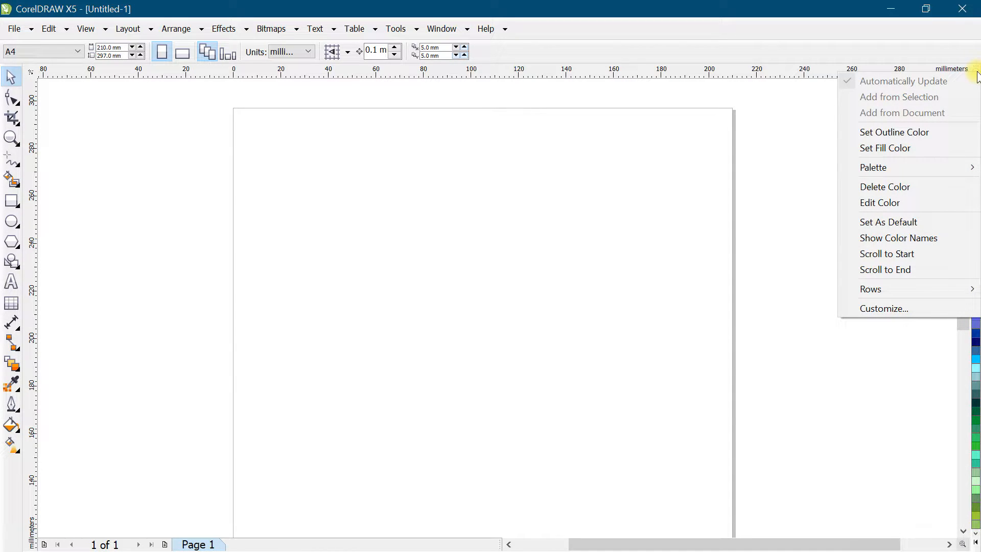
mouse_move(885, 172)
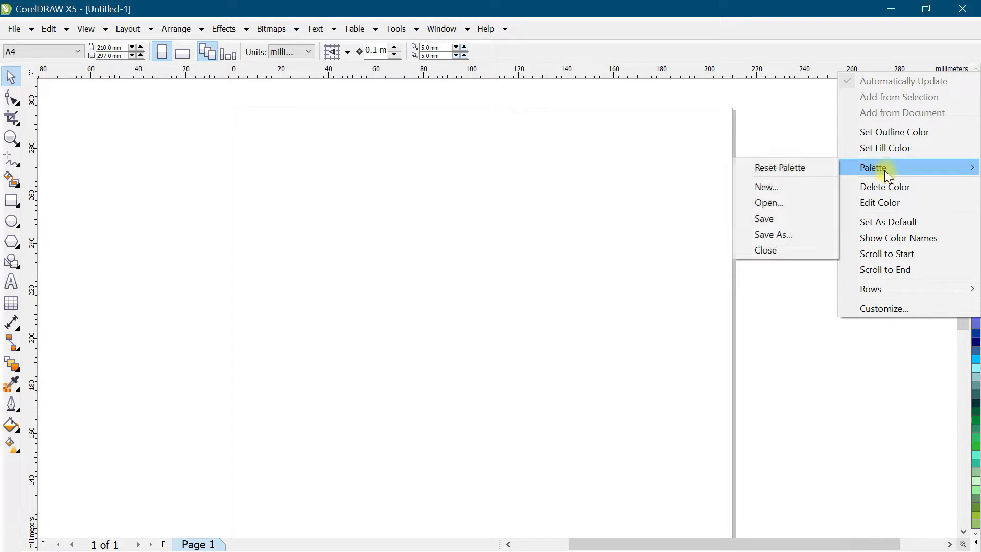
left_click(803, 168)
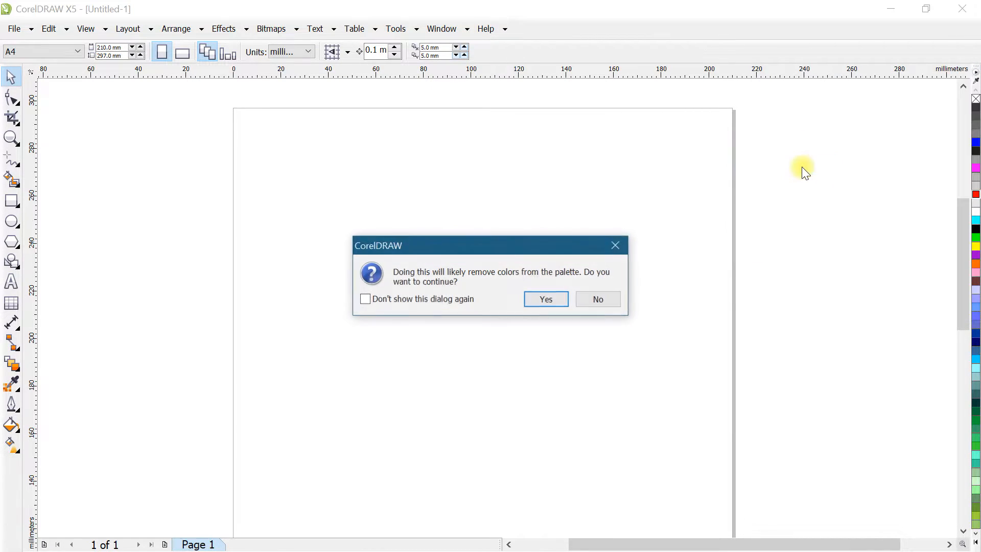
left_click(545, 300)
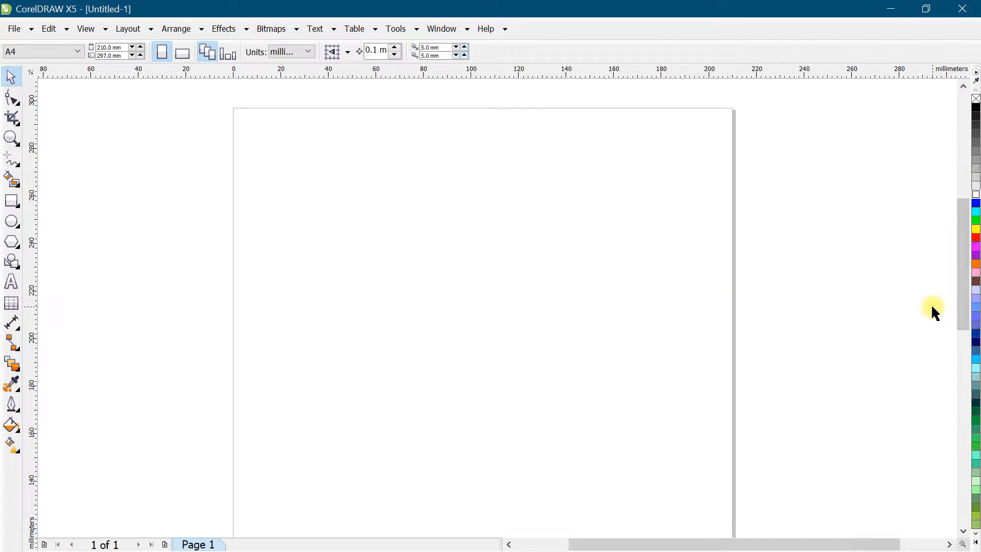
- Draw a rectangle about 127 by 75 mm in the upper part of the page and give it a 16 pt outline
left_click(14, 201)
left_click_drag(323, 195, 627, 374)
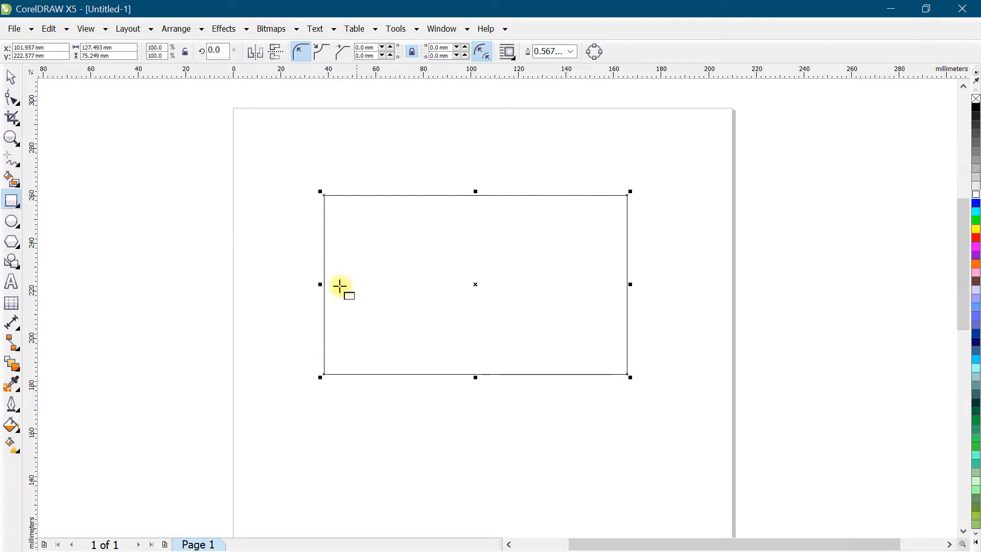
left_click(569, 50)
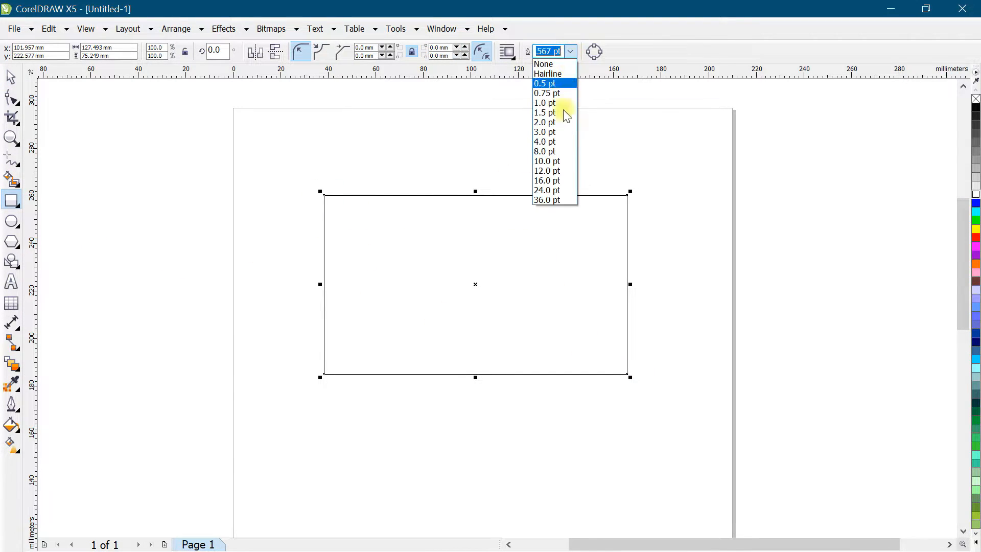
left_click(556, 177)
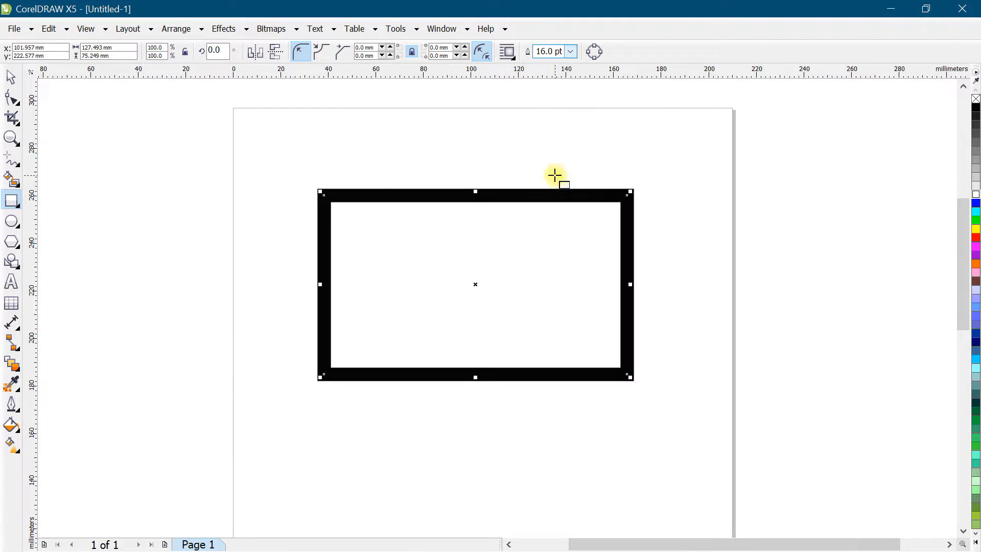
- Try yellow and red fills from the RGB palette on the rectangle and settle on magenta
left_click(975, 231)
left_click(976, 238)
left_click(976, 251)
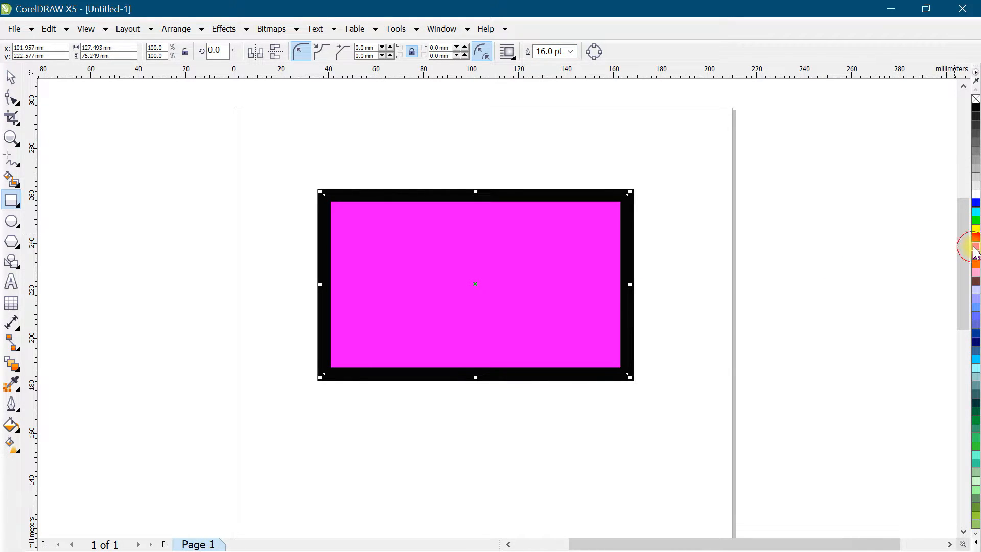
- Try cyan and yellow for the rectangle's outline and settle on green
right_click(976, 214)
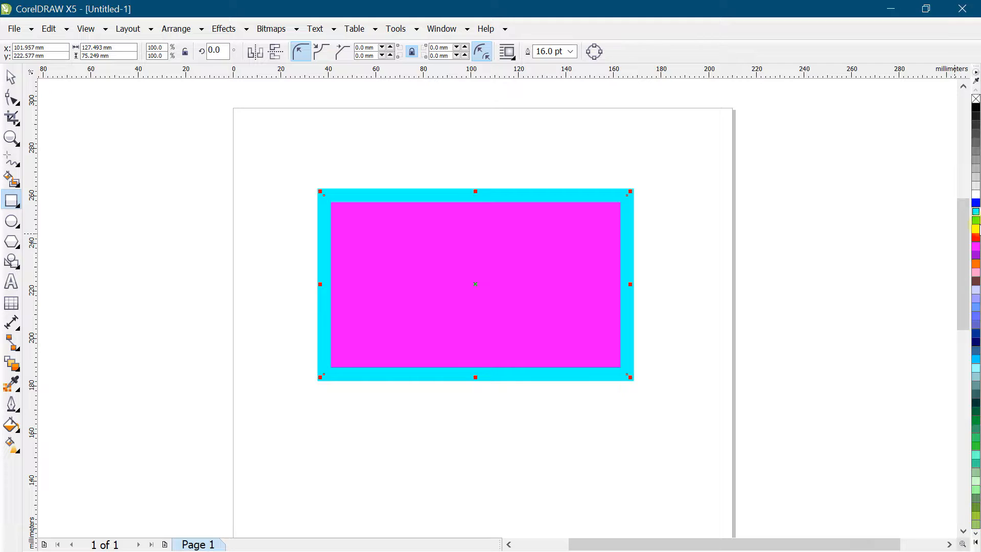
right_click(975, 230)
right_click(976, 222)
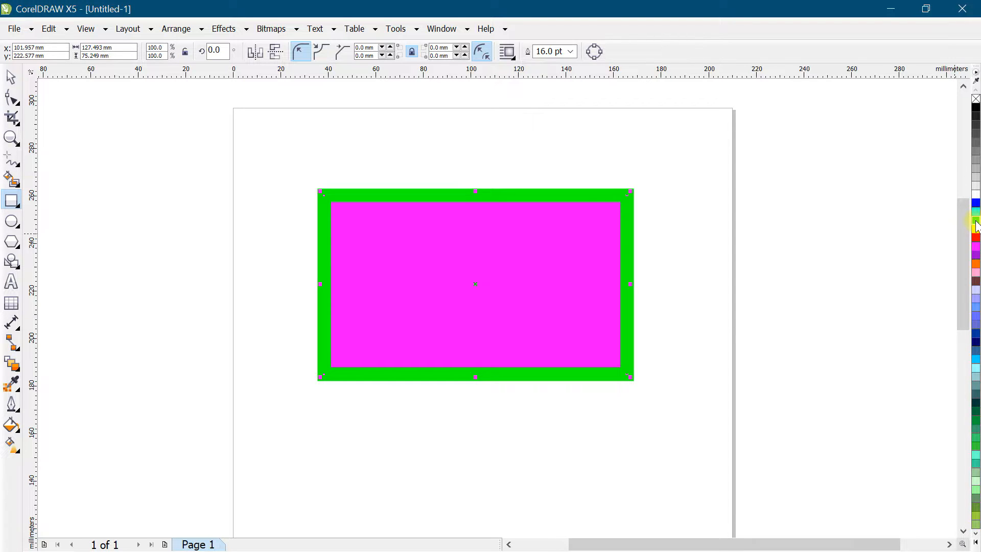
left_click(974, 204)
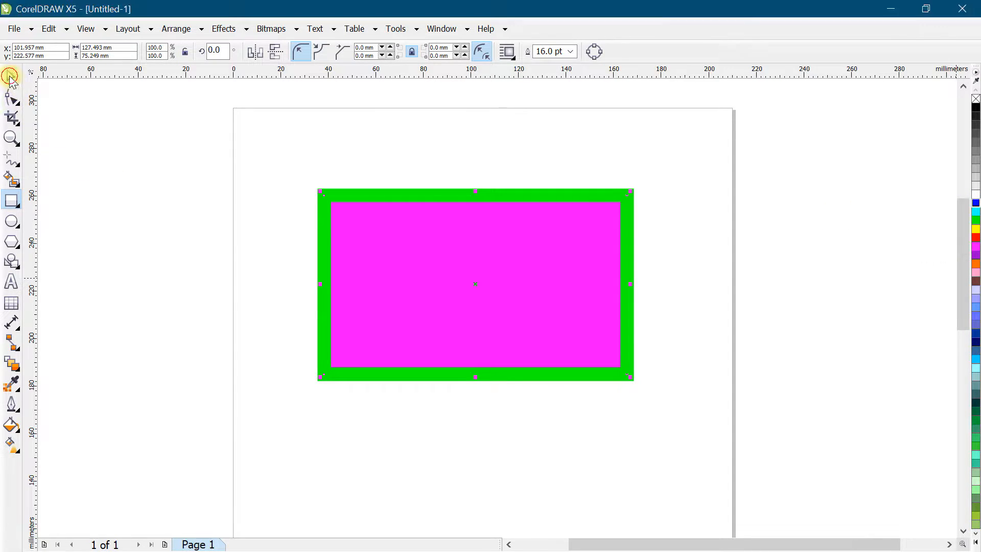
- Move the magenta rectangle up about 9 mm on the page and deselect it
left_click(265, 157)
left_click_drag(438, 234, 493, 206)
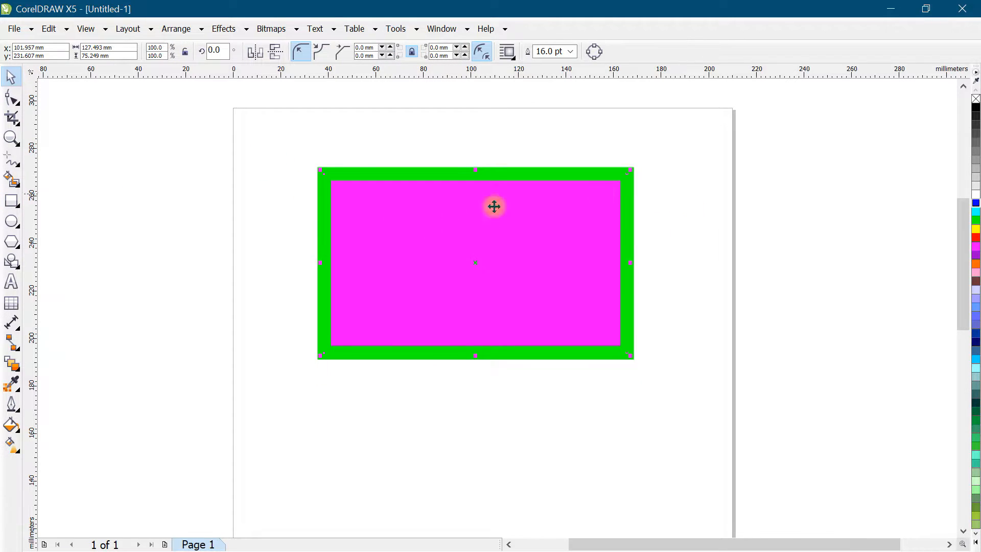
left_click(749, 229)
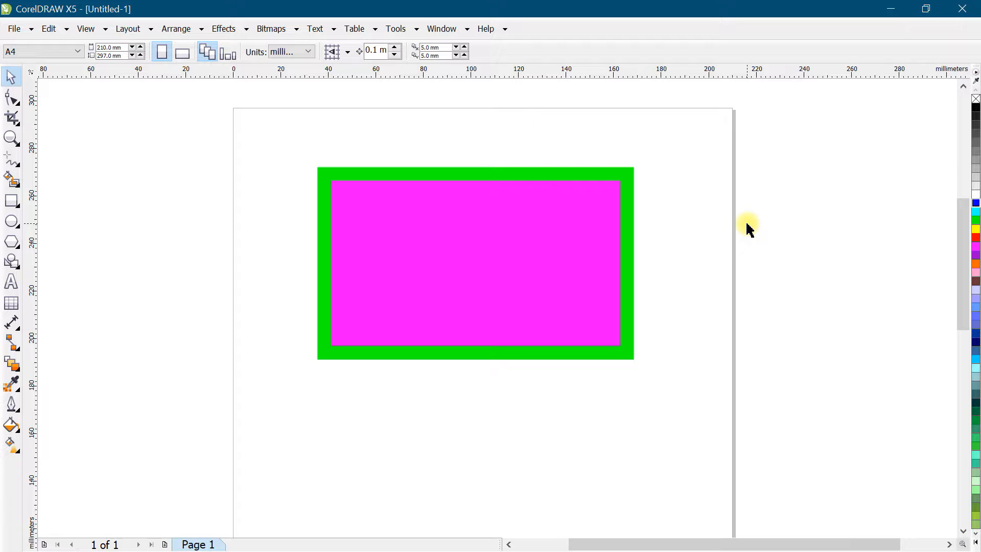
- Show the Document Palette alongside the docked RGB palette
right_click(696, 156)
left_click(716, 183)
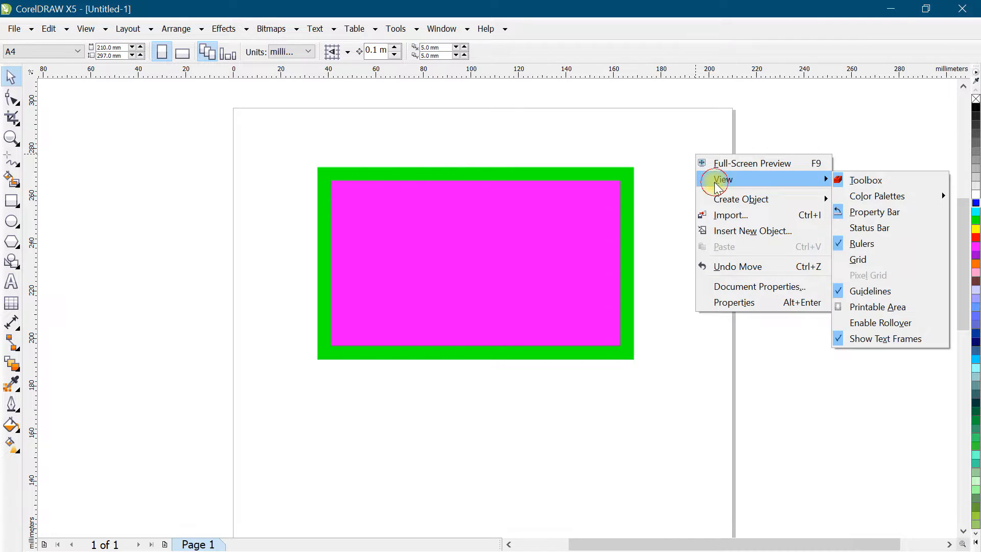
left_click(873, 195)
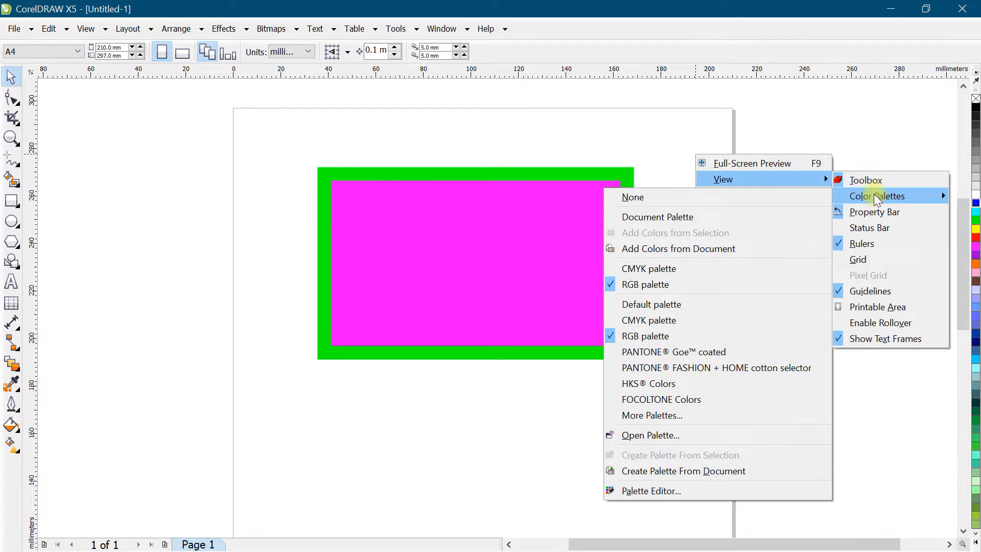
left_click(679, 216)
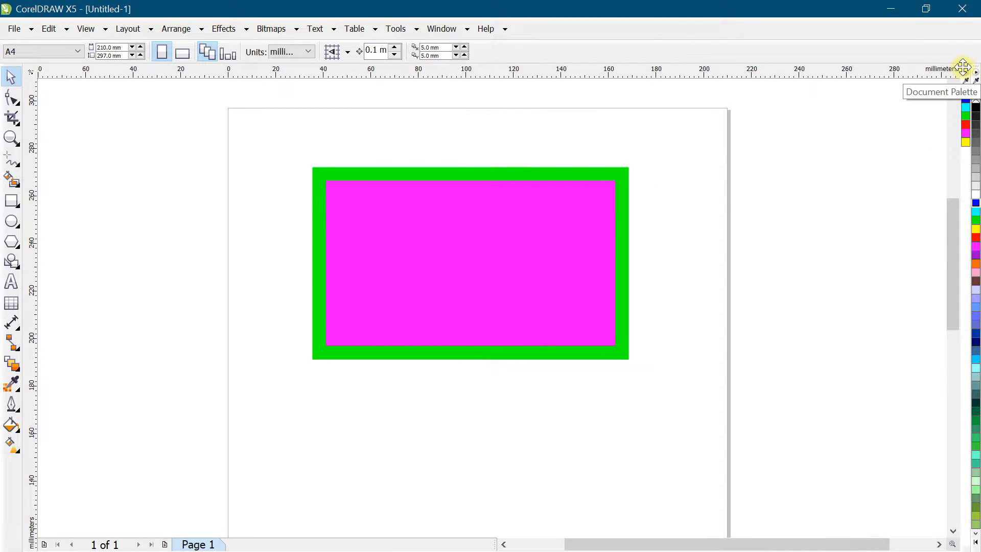
- Dock the Document Palette horizontally beneath the drawing area and move the magenta rectangle past the page's upper-right corner
left_click_drag(963, 74, 355, 541)
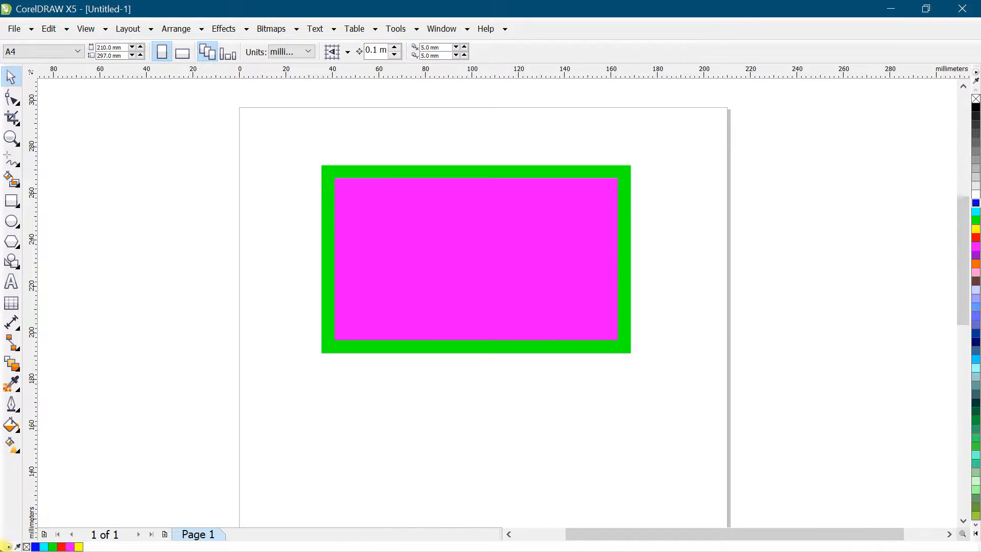
left_click_drag(439, 270, 604, 170)
left_click(359, 307)
- Draw a rectangle about 108 × 46 mm mid-page and fill it with a light orange from the RGB palette's orange shades
left_click(13, 201)
left_click_drag(321, 294, 573, 401)
left_click(8, 81)
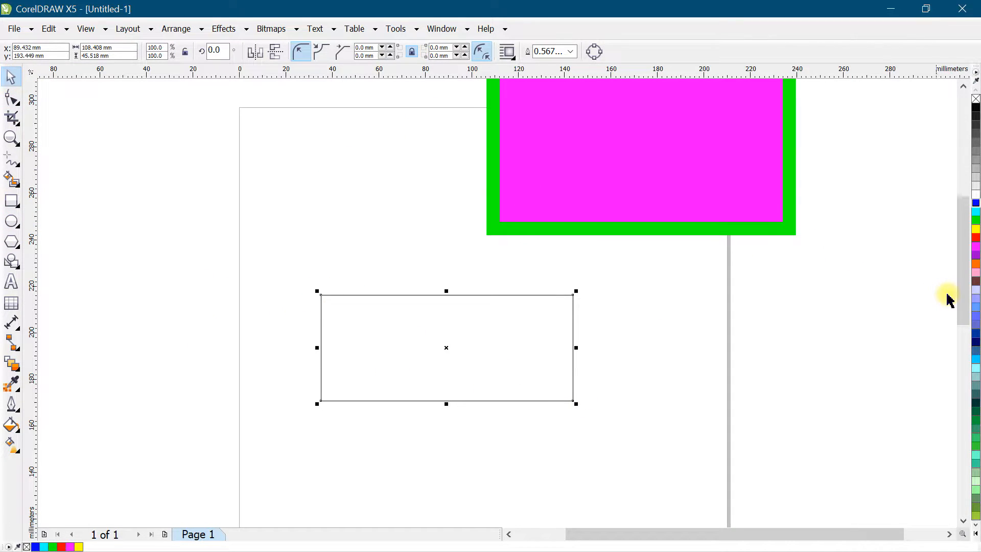
left_click(975, 266)
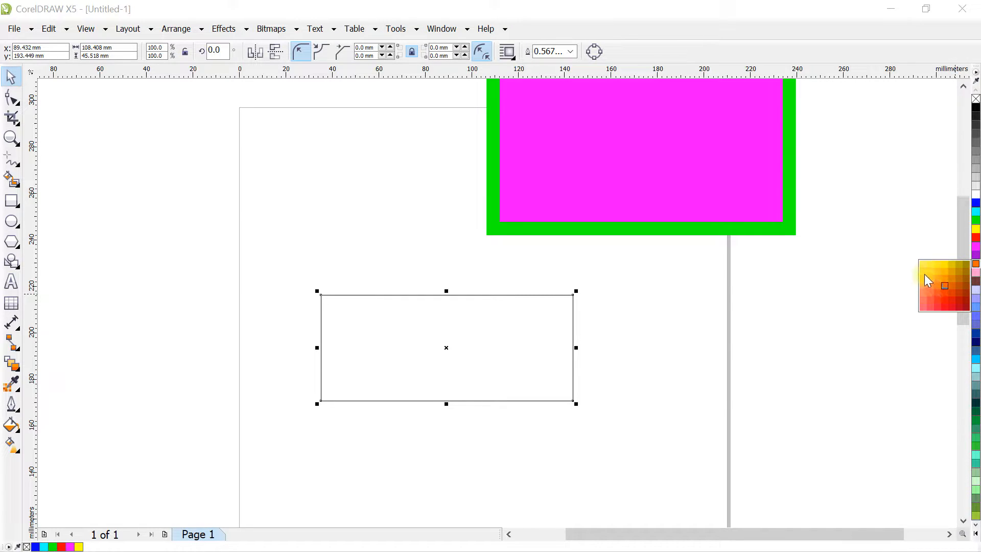
left_click(923, 271)
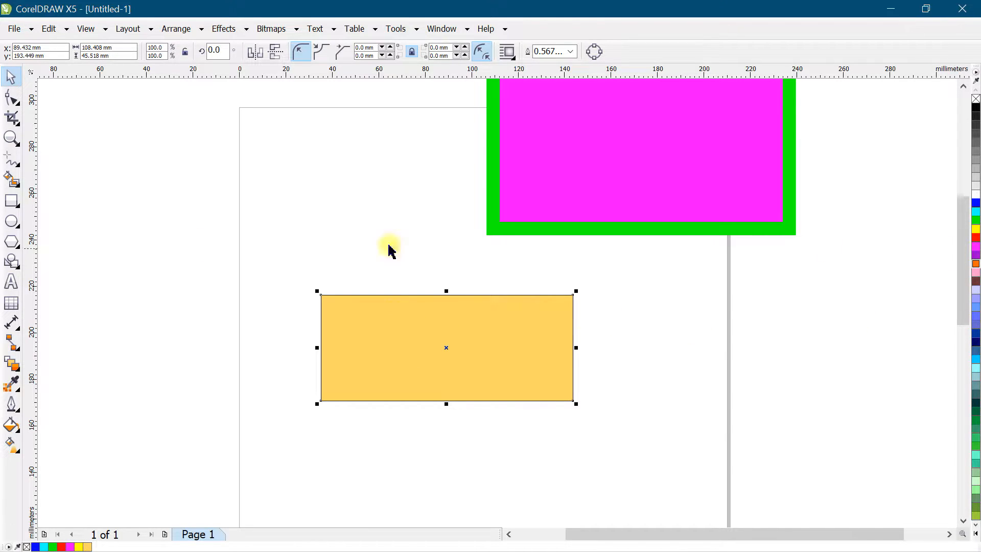
- Draw a rectangle about 93 × 50 mm across the page's upper-left edge and fill it with light orange from the Document Palette
left_click(15, 199)
left_click_drag(150, 146, 367, 262)
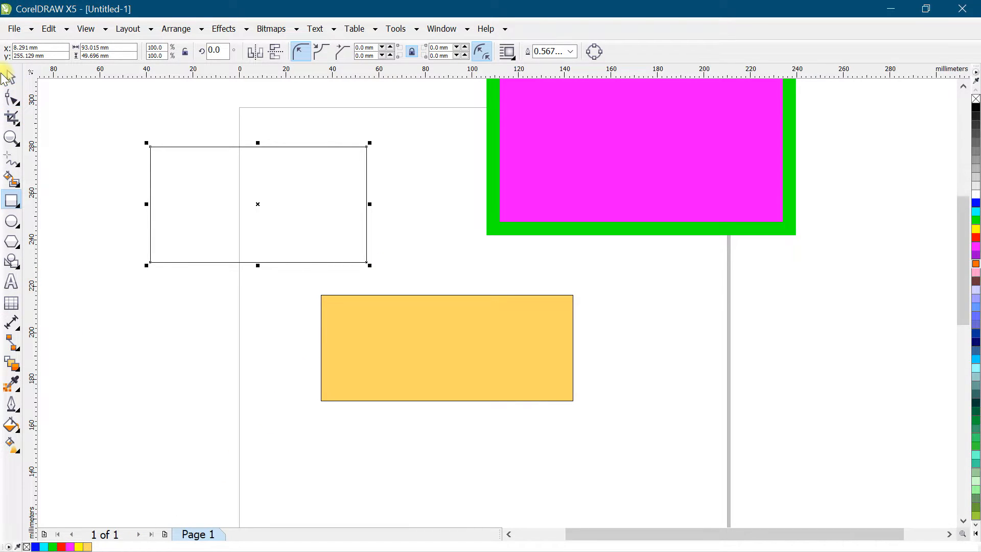
left_click(8, 77)
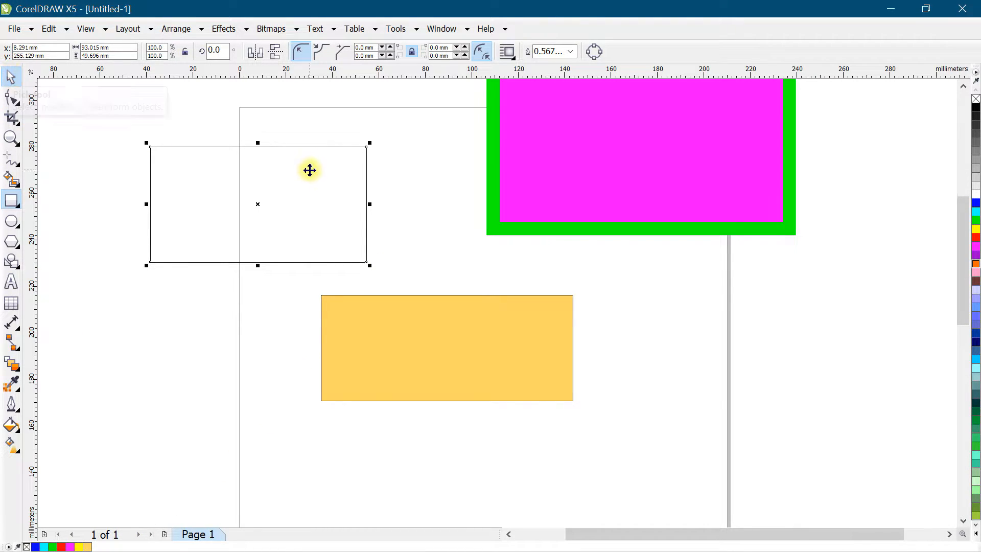
left_click(82, 547)
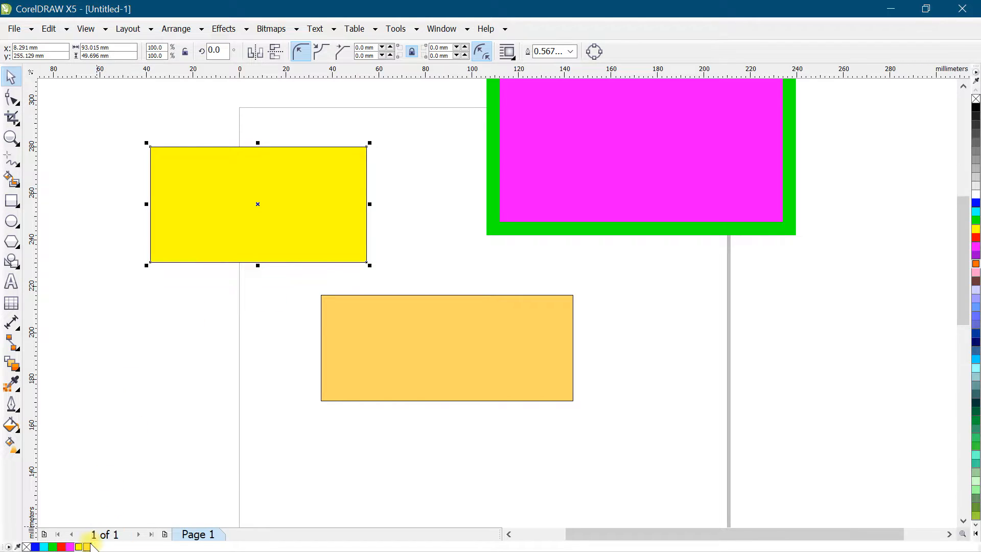
left_click(87, 546)
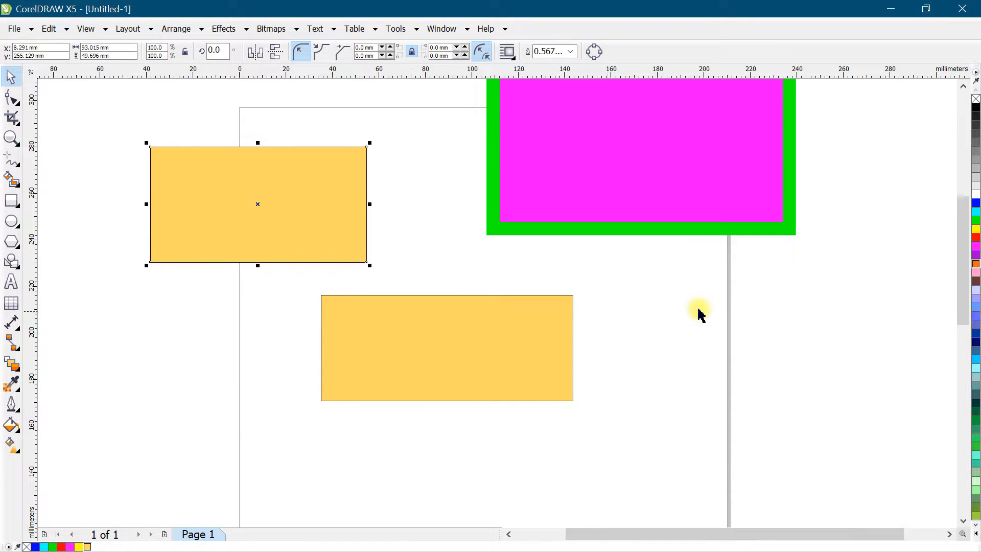
left_click(482, 231)
left_click_drag(344, 217, 338, 216)
- Draw an ellipse about 76 × 55 mm across the page's right edge and fill it with light orange from the Document Palette
left_click(11, 220)
left_click_drag(620, 283, 802, 418)
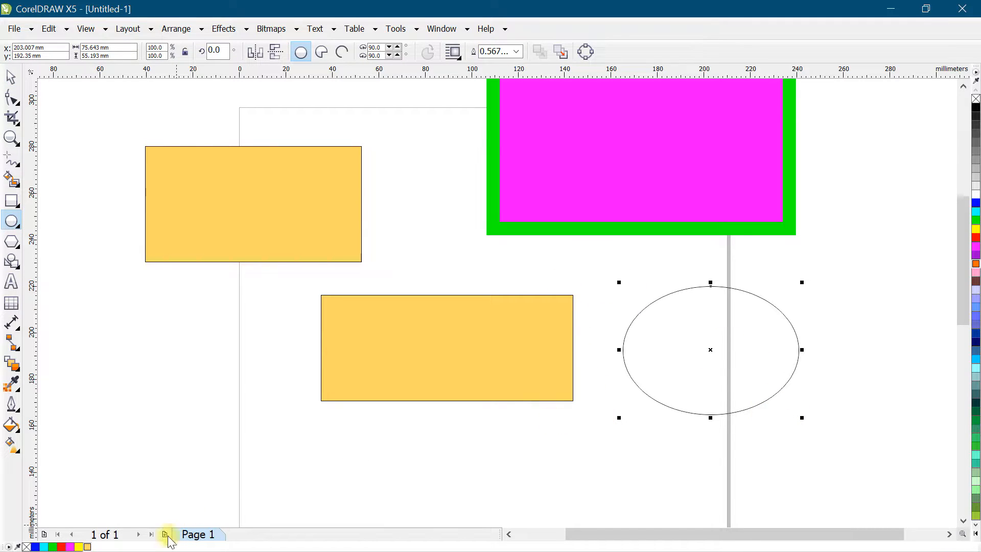
left_click(86, 547)
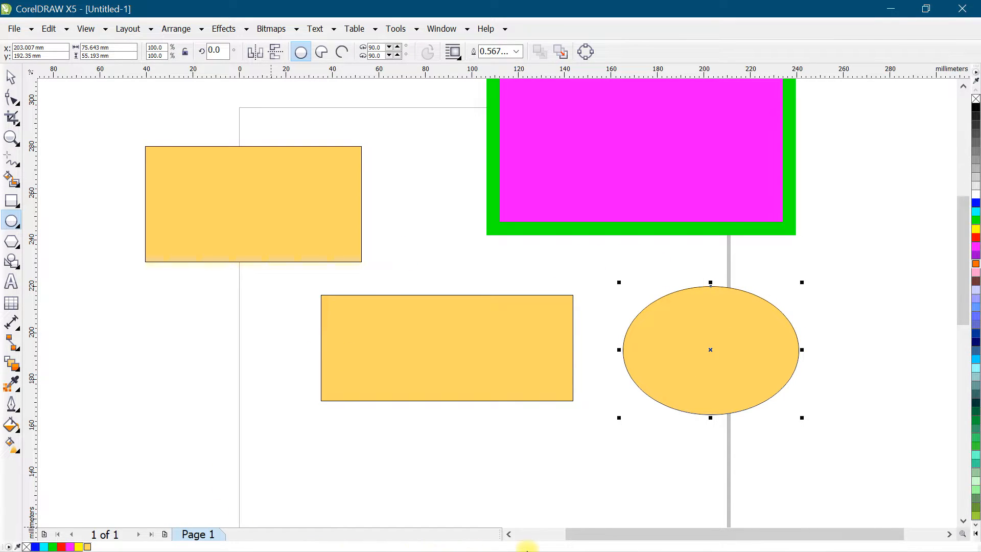
left_click(11, 77)
left_click(922, 393)
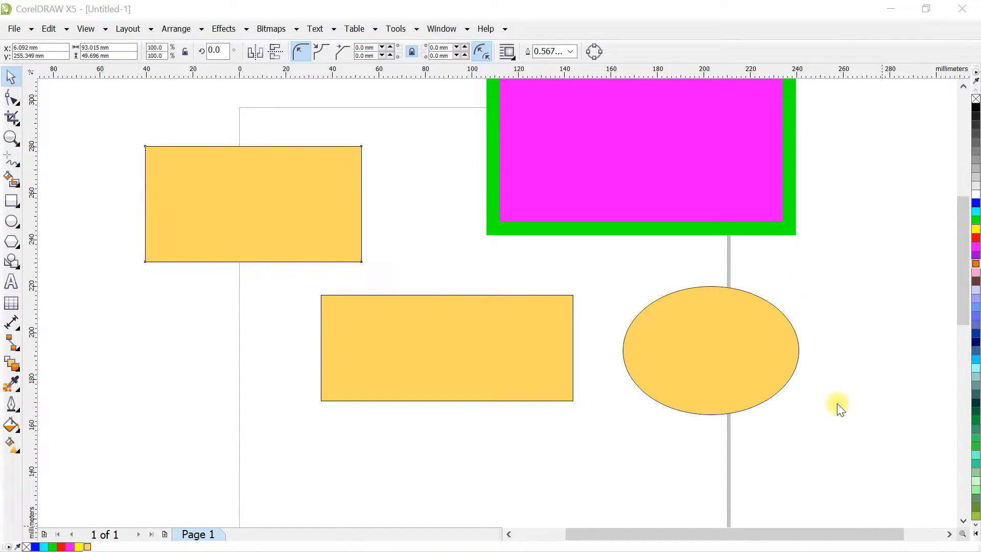
- Delete all the drawn rectangles and the ellipse from the document
key("ctrl+a")
key("Delete")
left_click(734, 361)
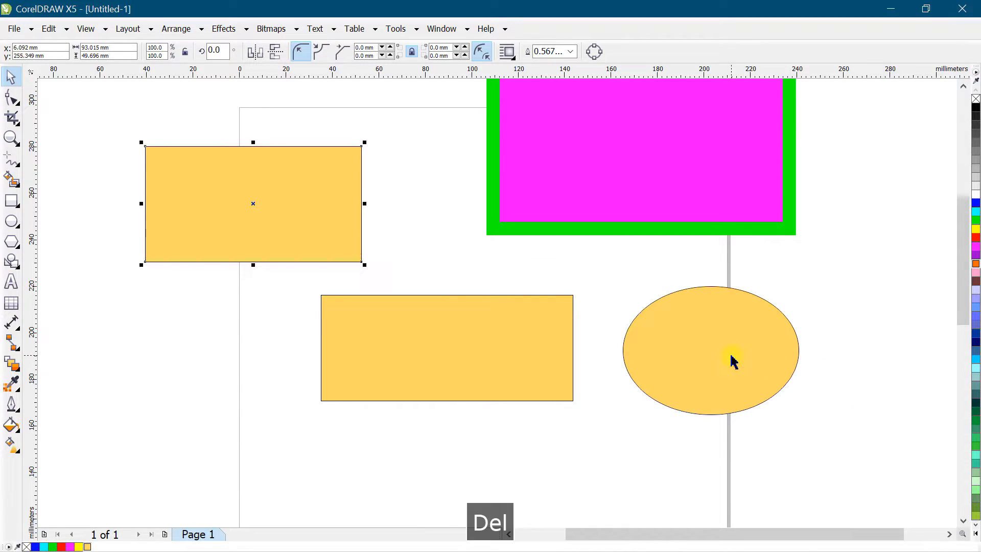
key("ctrl+a")
key("Delete")
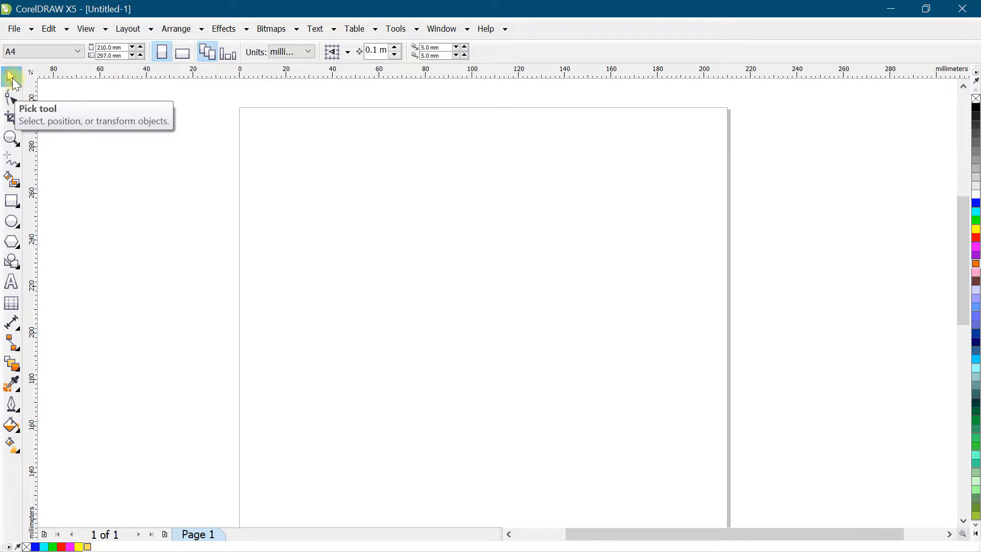
- Rearrange the toolbox, moving the Pick and Blend tools above the Rectangle tool, the Table tool near the start and the Shape tool near the end
left_click_drag(12, 77, 11, 179)
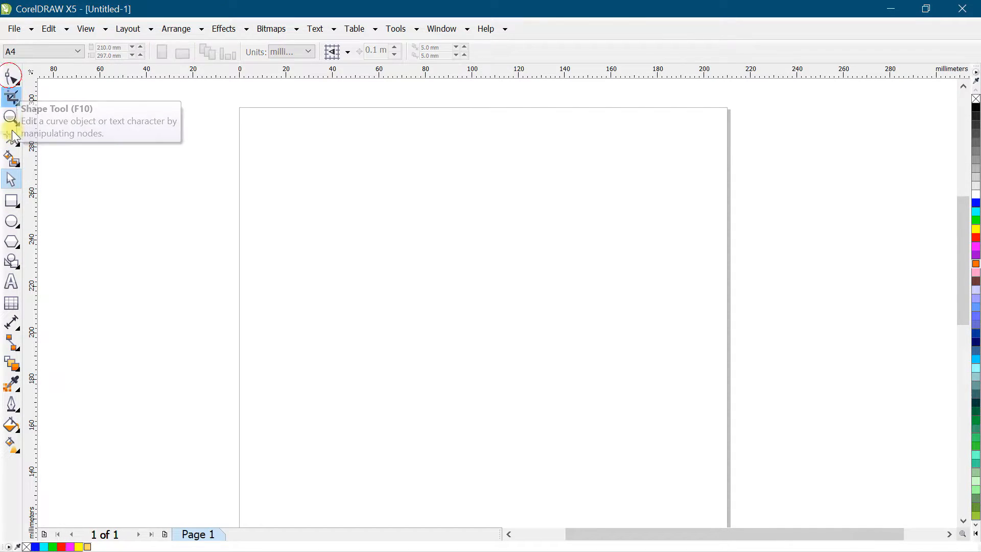
left_click_drag(11, 304, 11, 95)
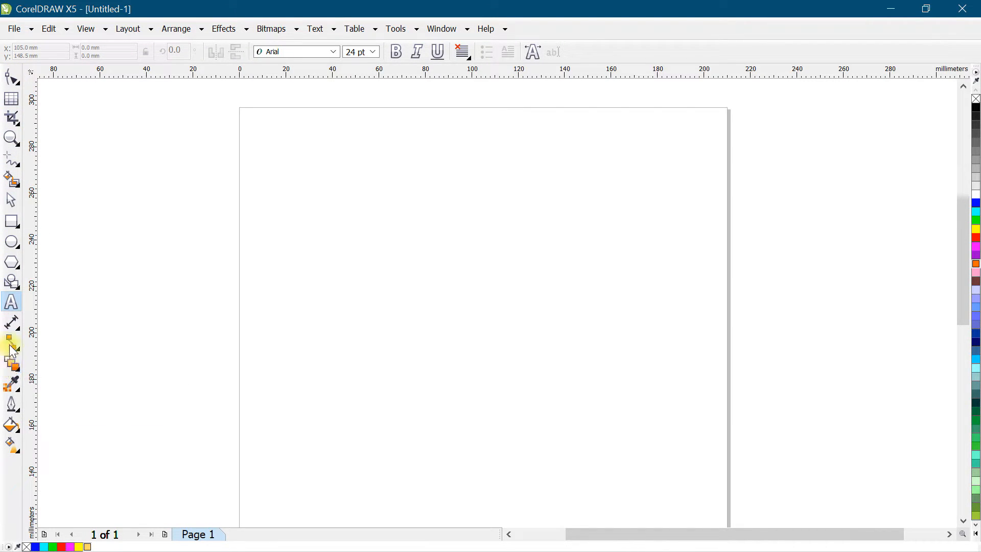
left_click_drag(10, 351, 19, 212)
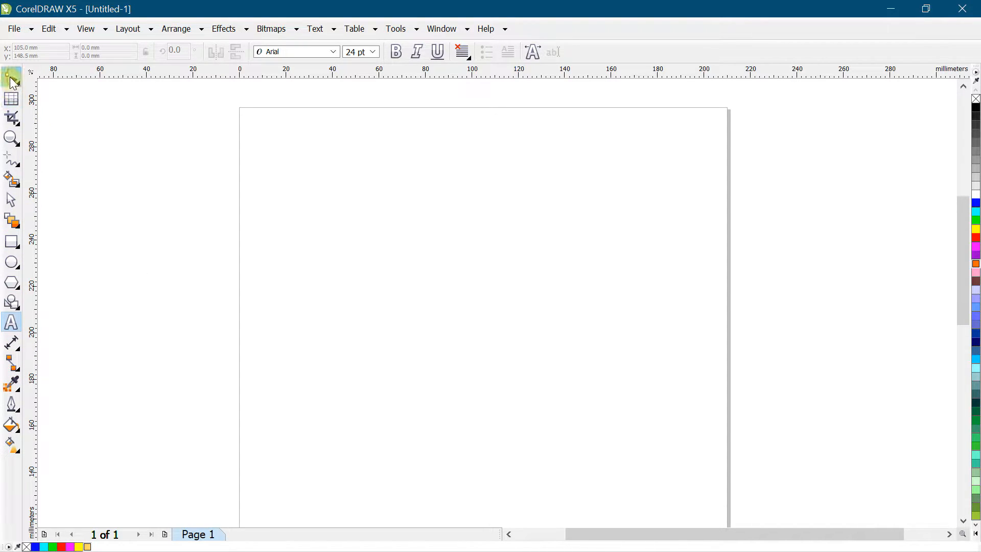
left_click_drag(11, 441, 11, 442)
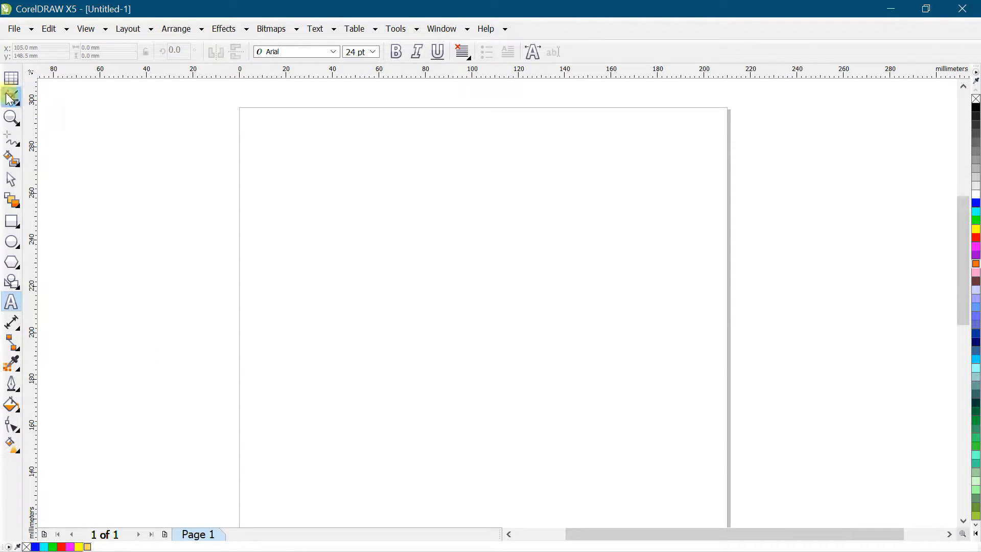
left_click(11, 180)
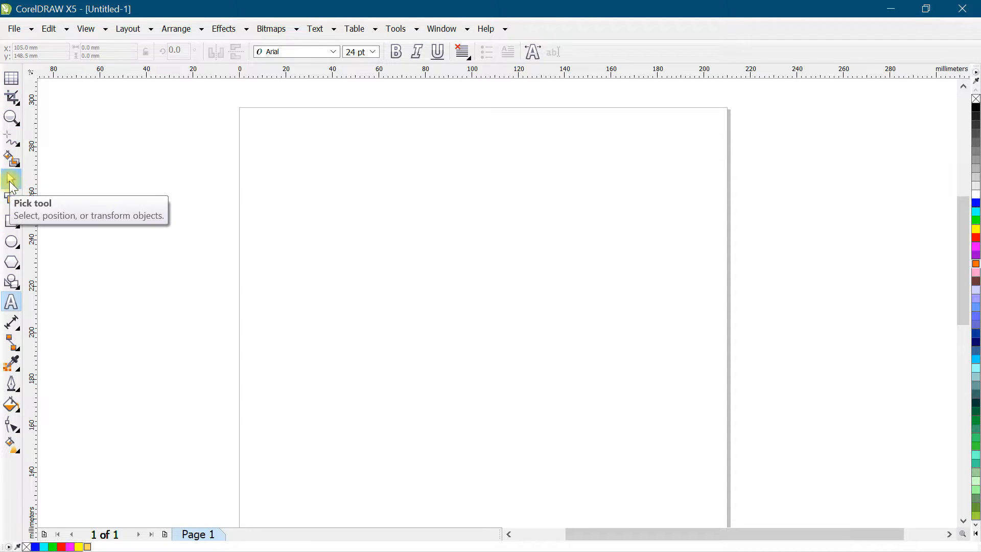
left_click(12, 200)
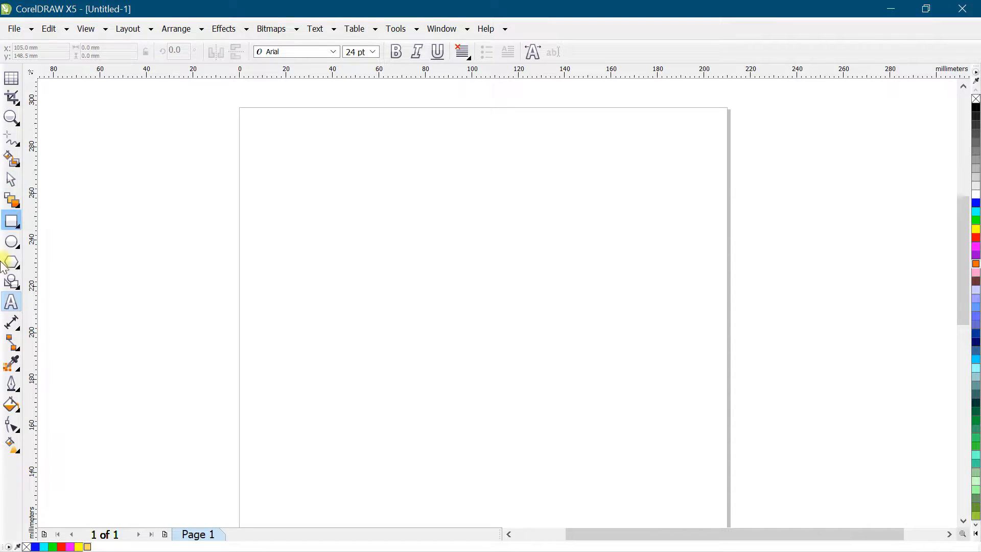
left_click(11, 179)
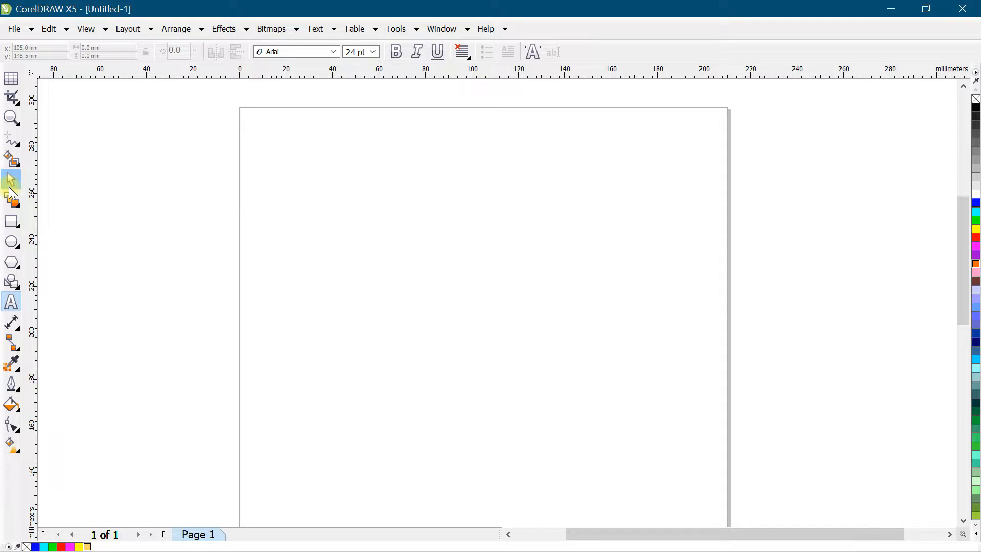
- Reset the Toolbox toolbar to its default application settings
right_click(10, 184)
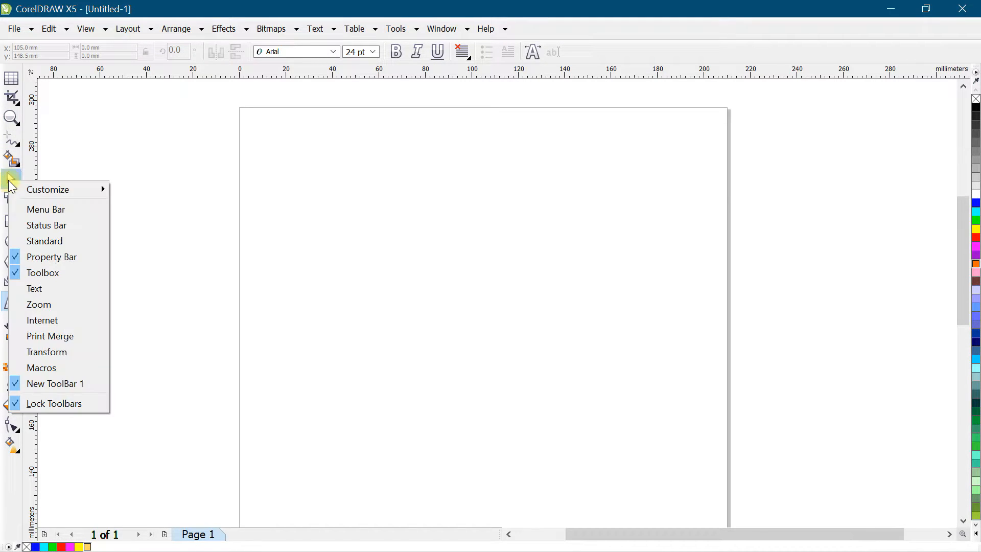
mouse_move(12, 191)
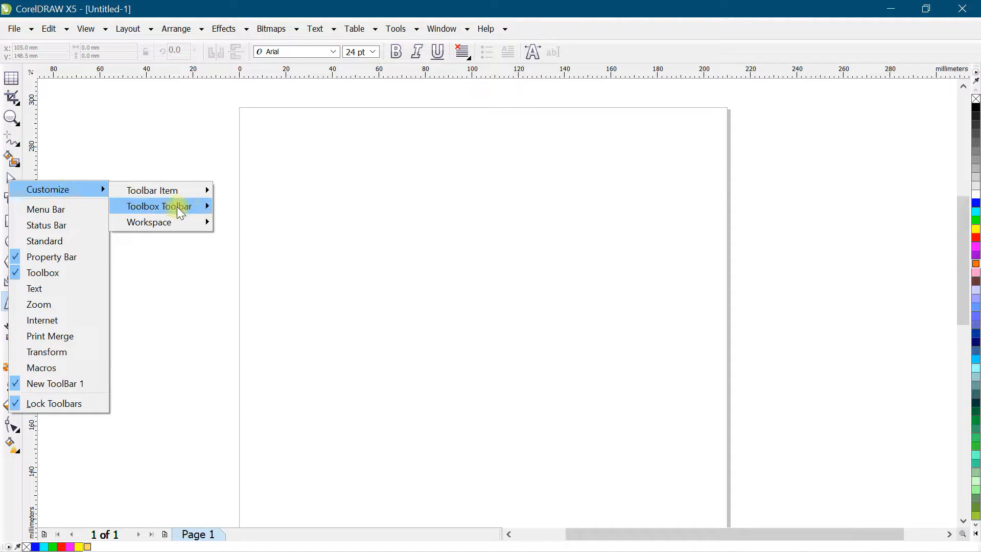
mouse_move(173, 207)
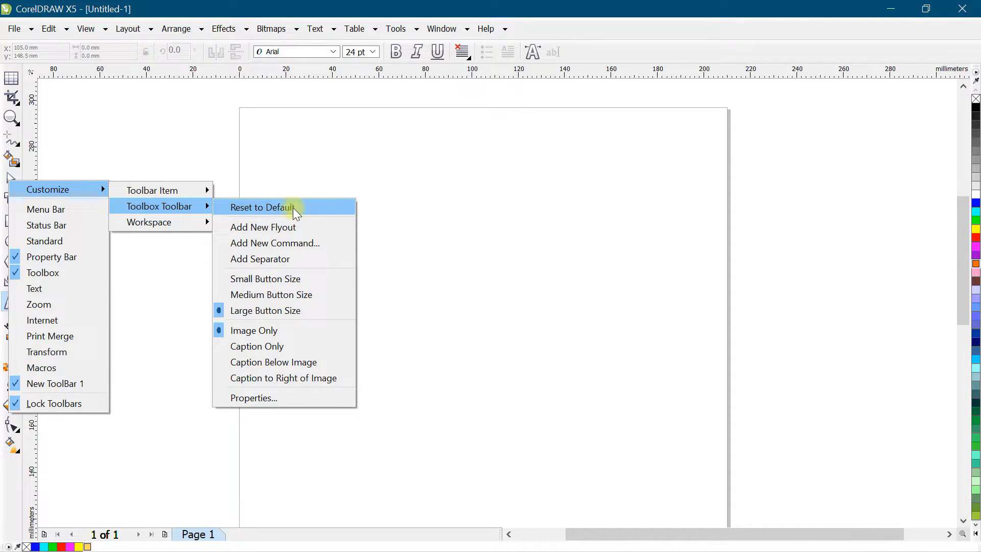
left_click(306, 205)
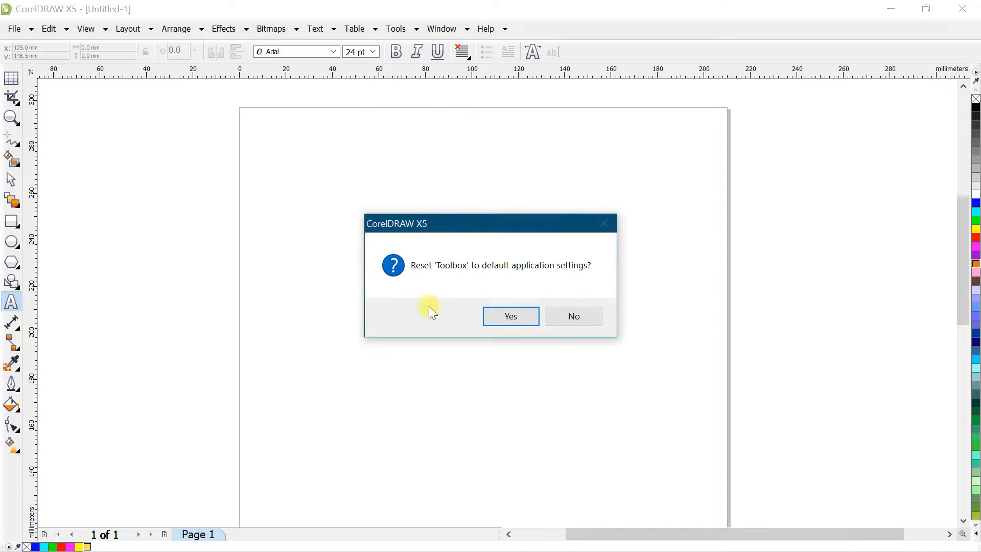
left_click(503, 322)
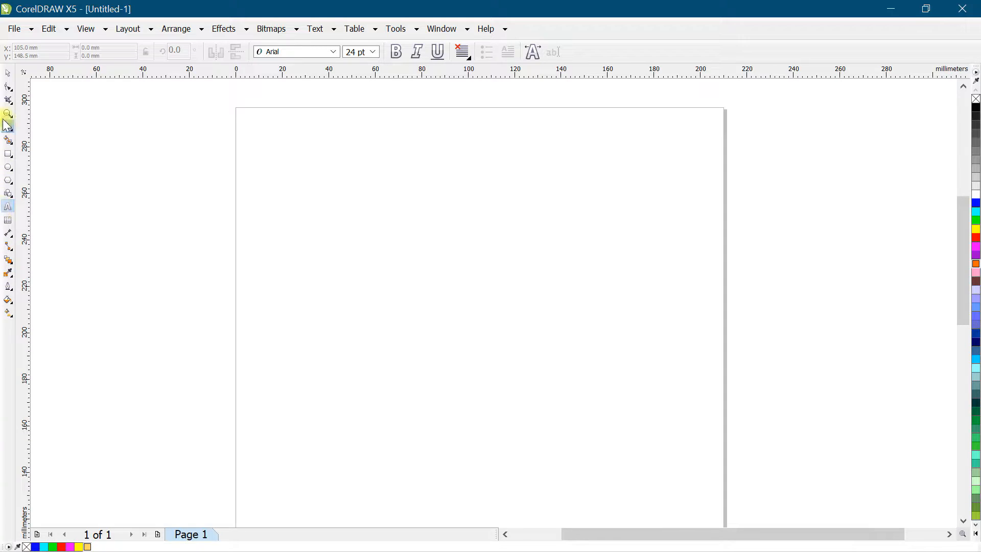
- Set the toolbox button size to Large in its toolbar properties and activate the Pick tool
right_click(7, 148)
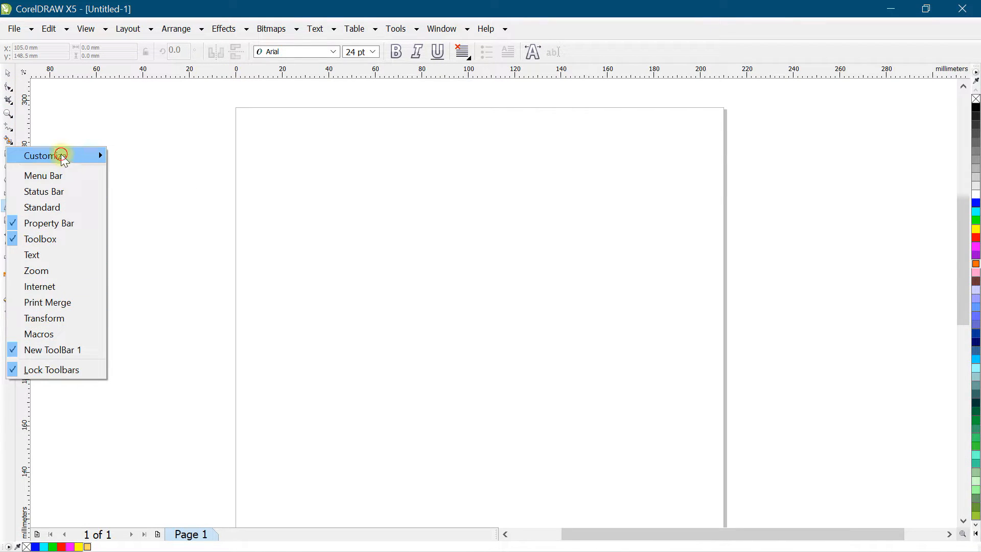
mouse_move(61, 155)
mouse_move(179, 174)
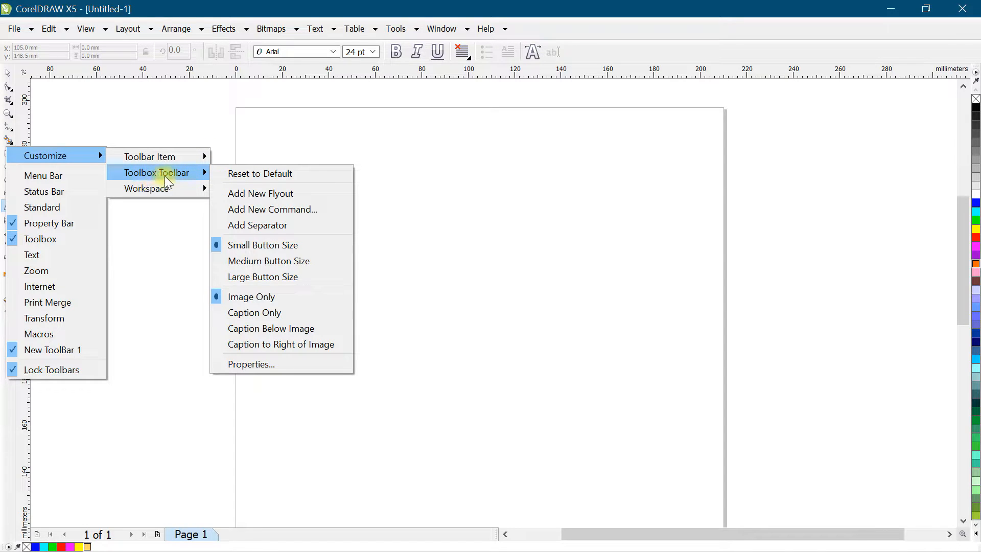
left_click(283, 364)
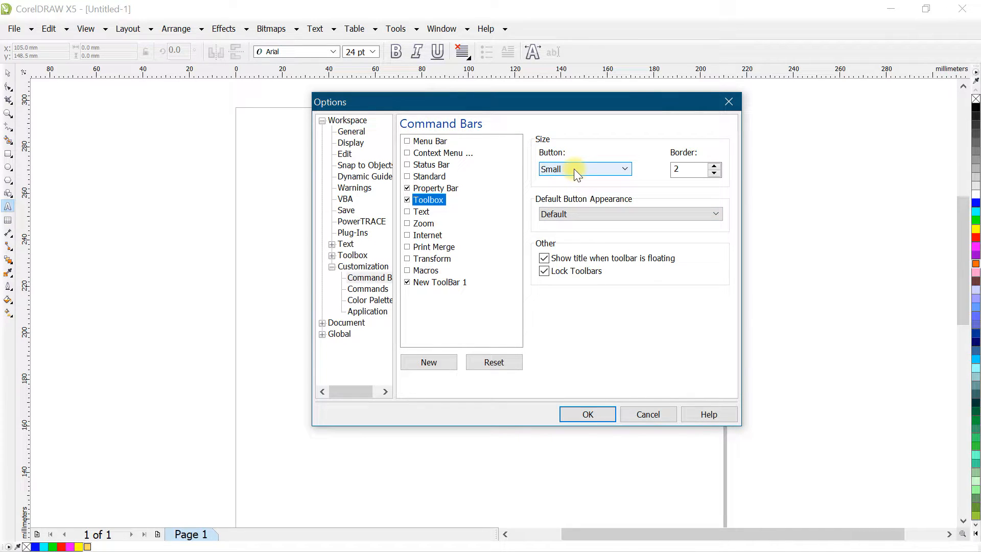
left_click(574, 168)
left_click(550, 182)
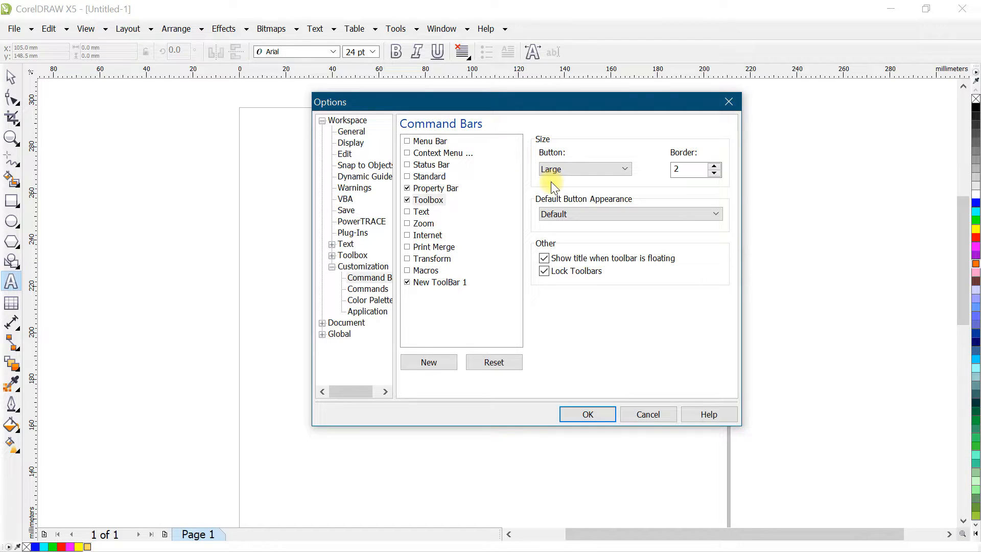
left_click(591, 414)
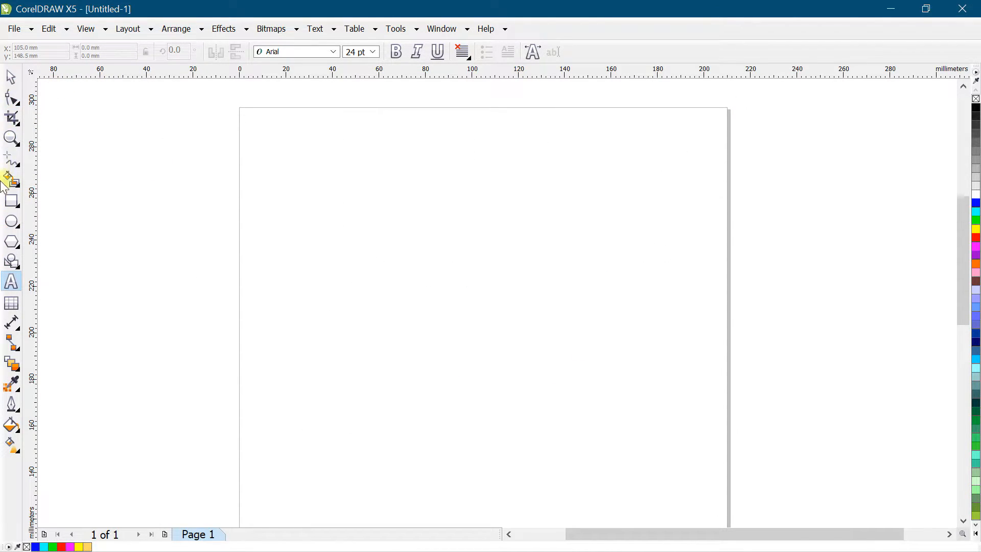
left_click(10, 77)
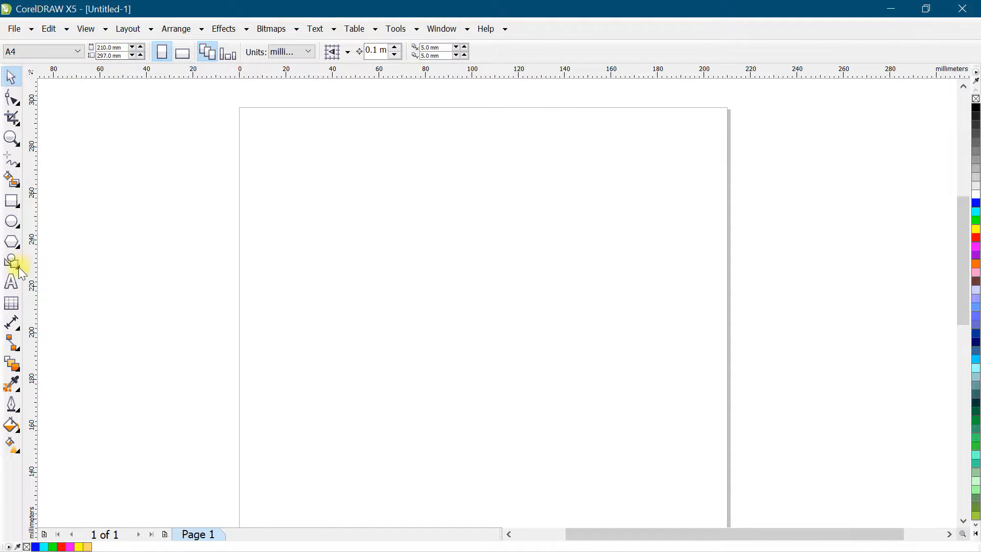
- Unlock the toolbars and undock the property bar and the toolbox so both float over the page
right_click(536, 50)
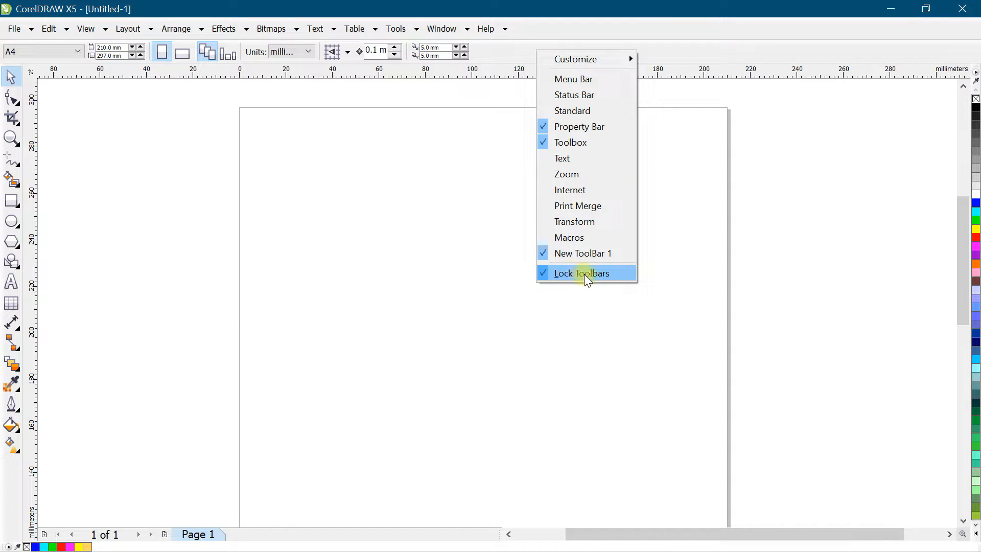
left_click(547, 272)
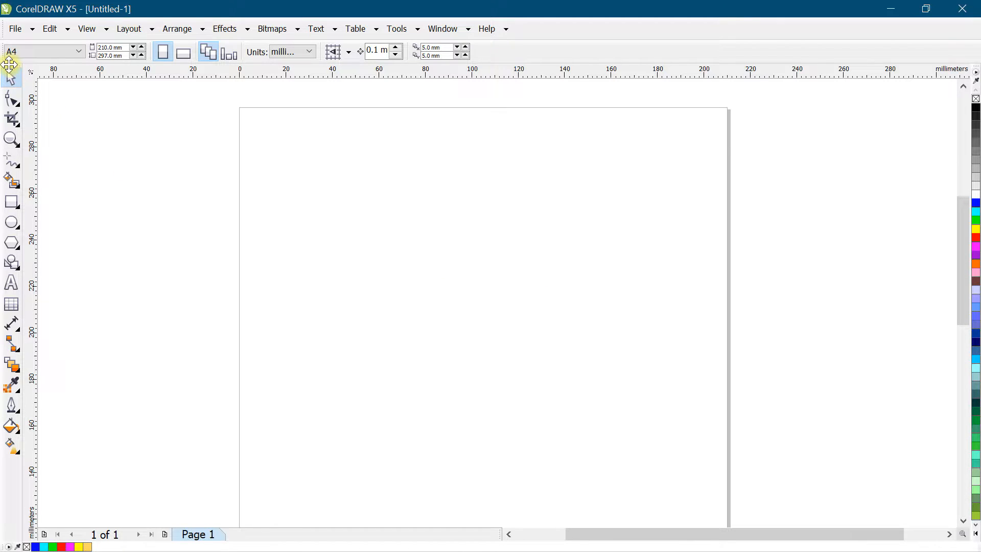
left_click_drag(8, 52, 205, 164)
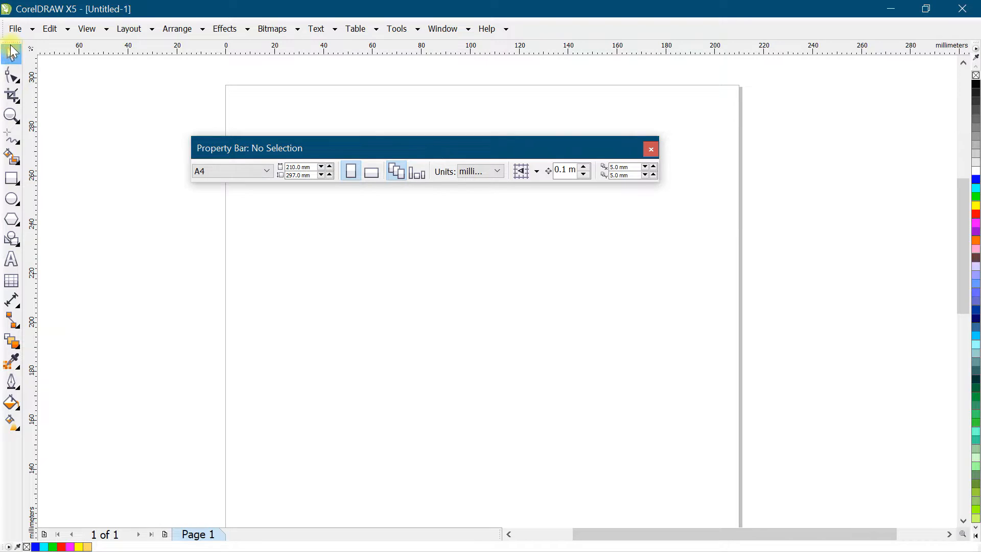
left_click_drag(11, 41, 179, 291)
- Close the floating toolbox and property bar
left_click(540, 247)
left_click(650, 149)
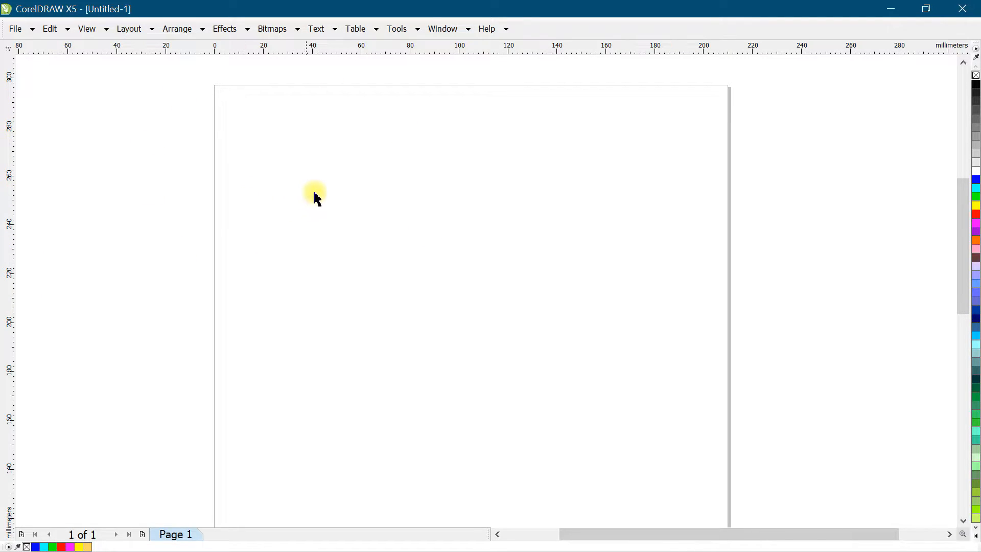
- Show the toolbox again and dock it vertically along the drawing window's edge
right_click(414, 174)
mouse_move(456, 201)
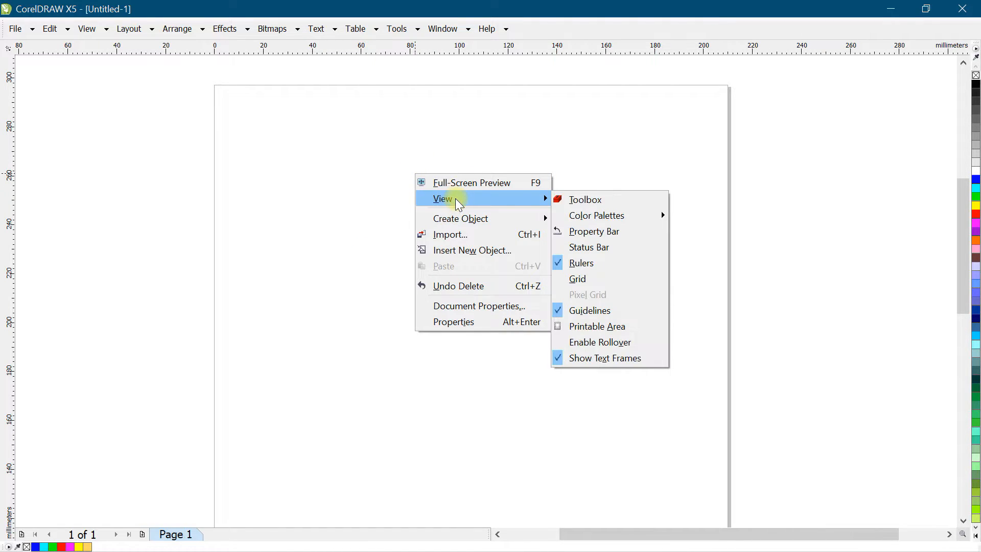
left_click(608, 197)
left_click_drag(430, 240, 7, 195)
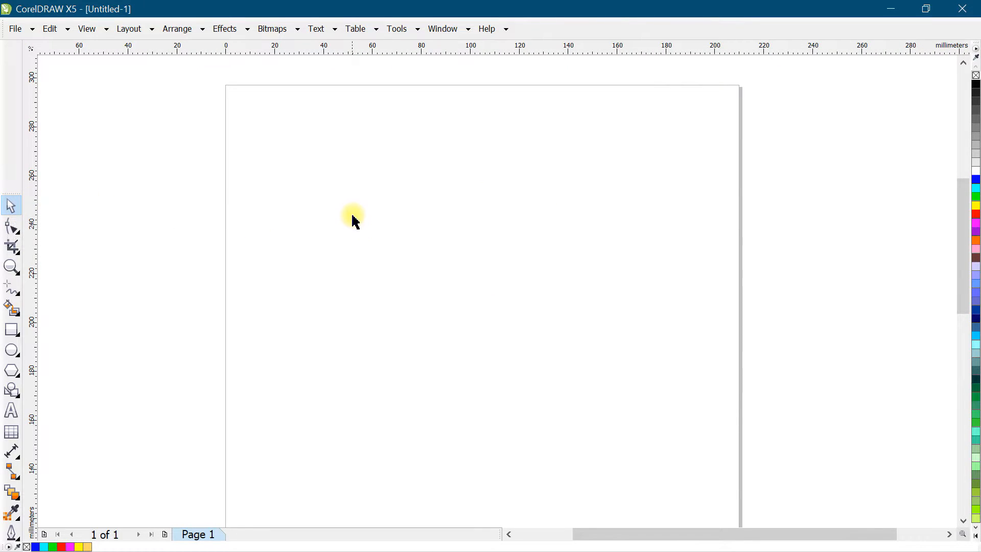
- Show the property bar again, dock it beneath the menu bar, and move the docked toolbox up directly below it
right_click(369, 199)
mouse_move(419, 229)
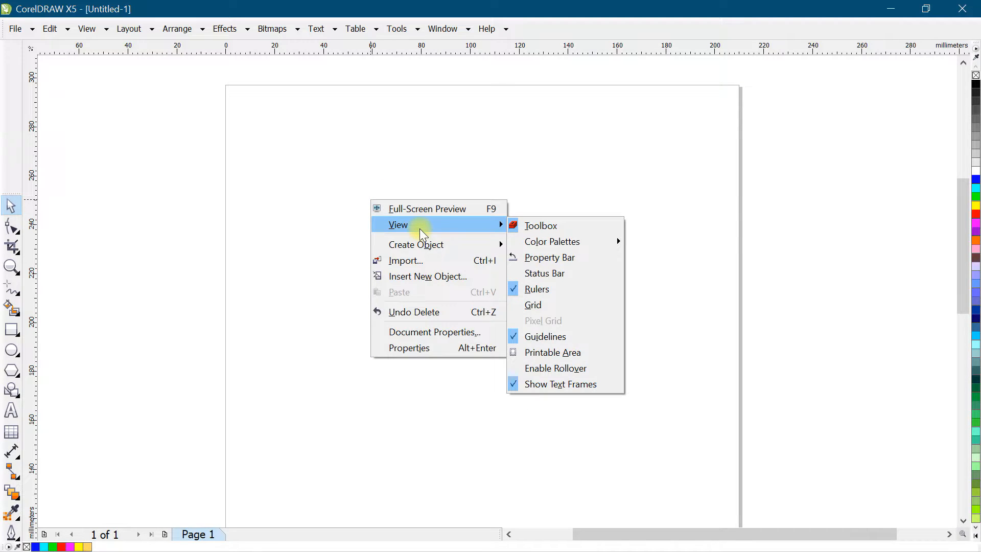
left_click(590, 258)
left_click_drag(409, 147, 223, 35)
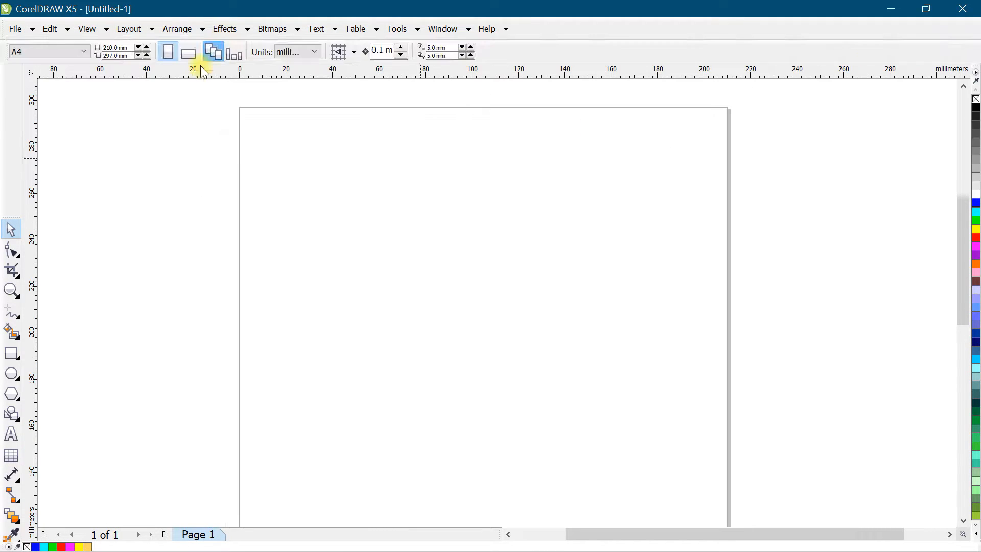
left_click_drag(11, 218, 16, 67)
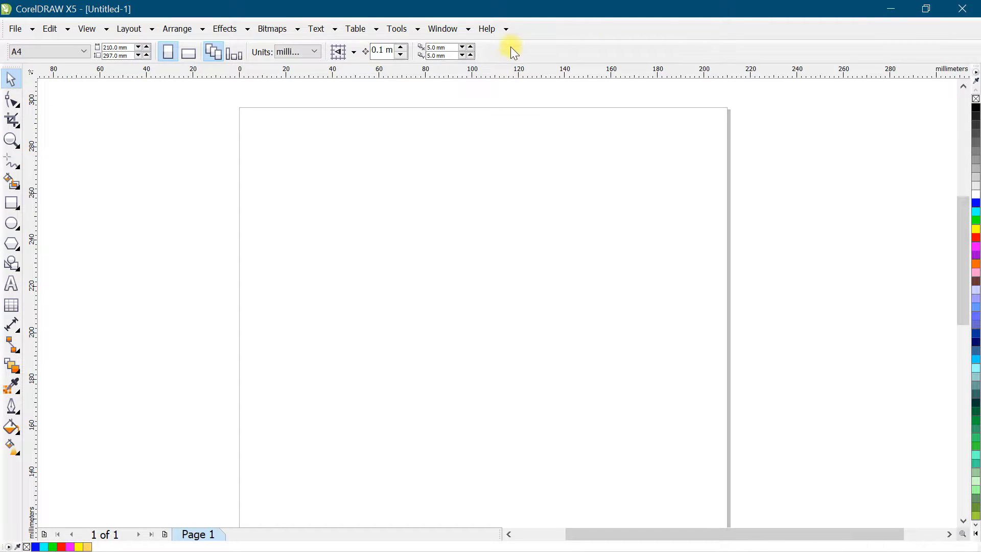
- Lock the toolbars in their docked positions
right_click(537, 51)
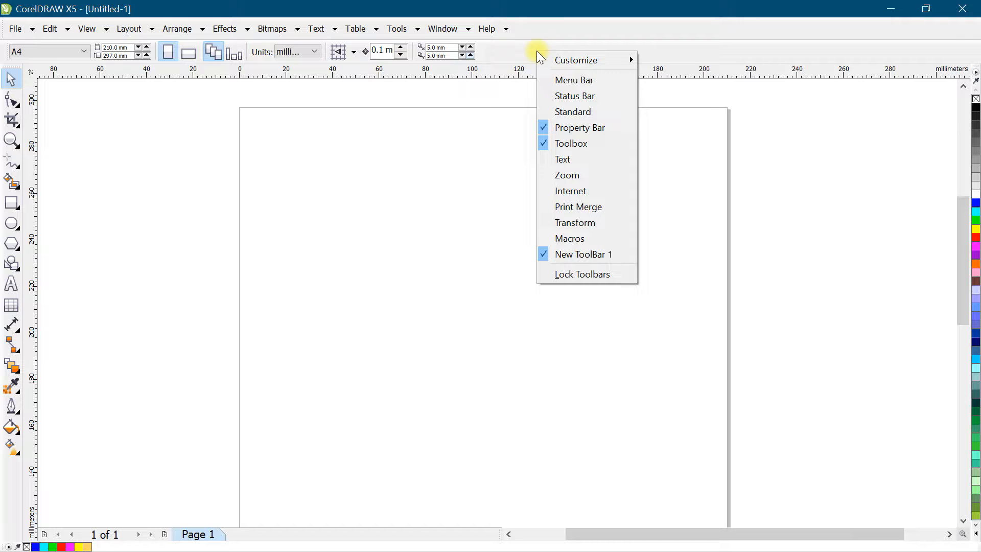
left_click(579, 275)
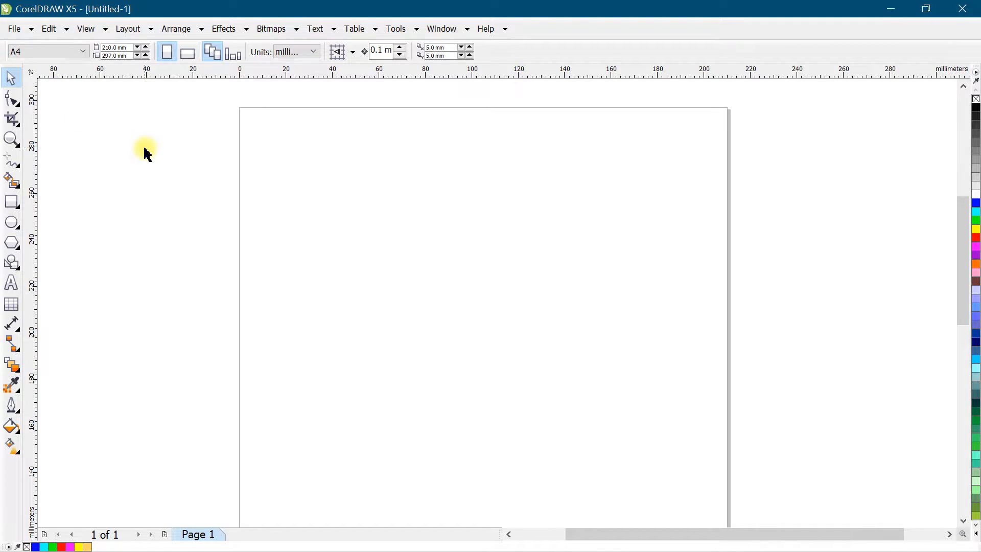
left_click(490, 208)
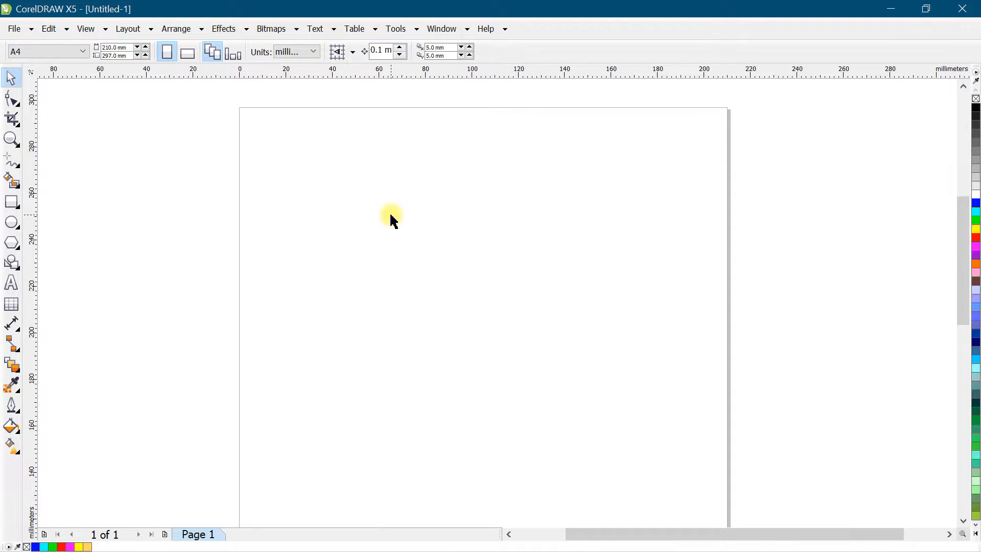
- Draw a square in the page's upper half and place an overlapping offset copy, together spanning about 108 by 83 mm
left_click(12, 204)
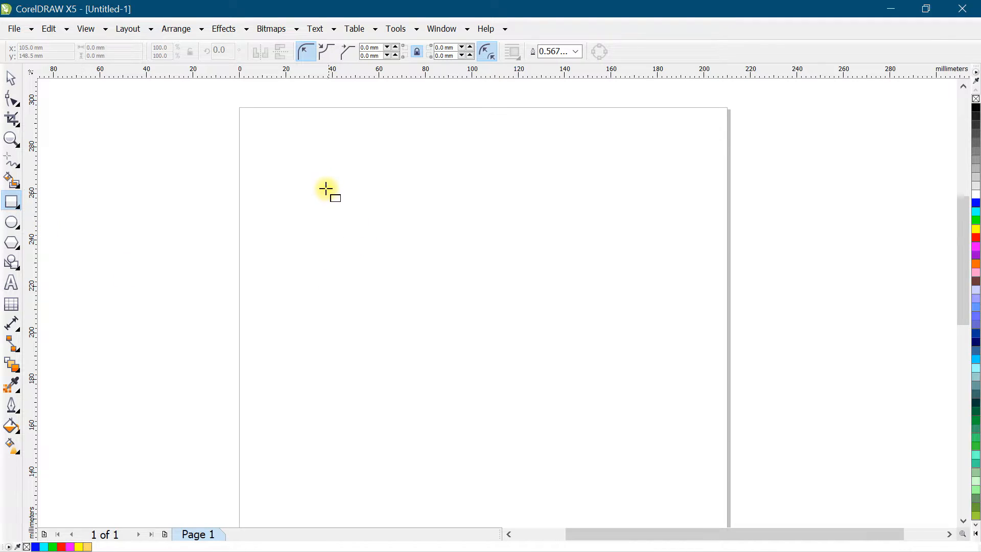
left_click_drag(317, 165, 472, 321)
left_click(11, 78)
left_click_drag(398, 243, 492, 281)
- Weld the two overlapping squares into one shape and delete the result
left_click_drag(275, 139, 660, 407)
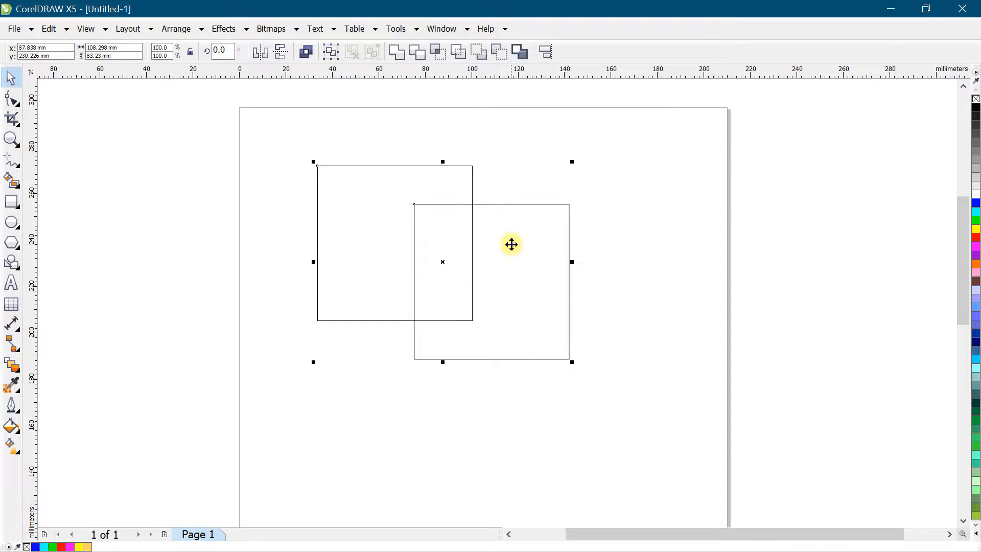
left_click(395, 53)
left_click(605, 220)
left_click(528, 260)
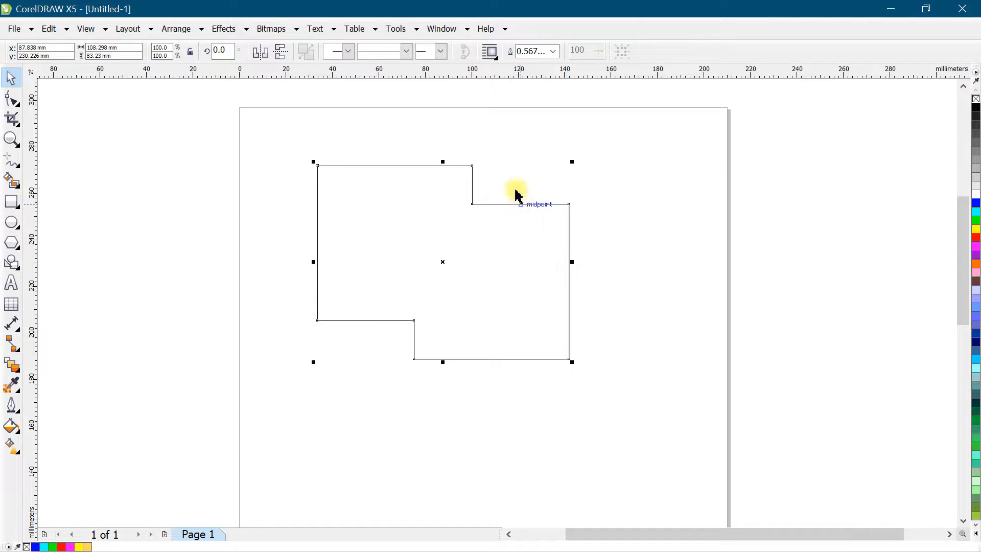
key("Delete")
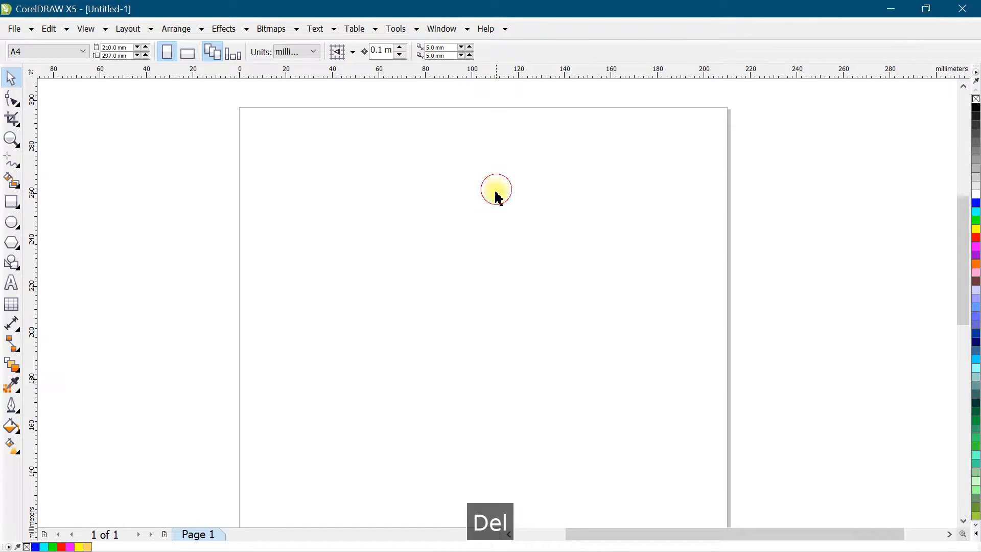
- Open the Options dialog and go to the Commands page of the workspace customization
left_click(396, 30)
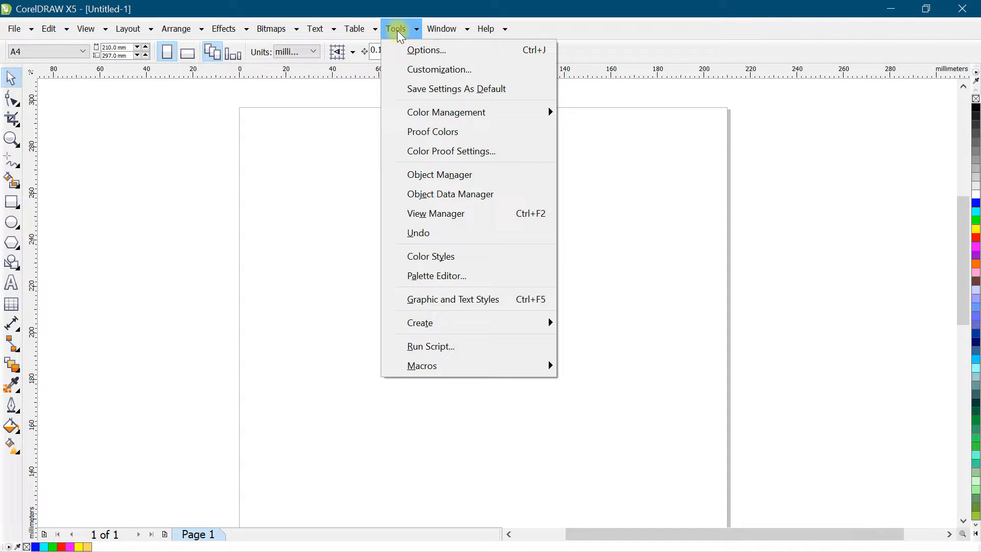
left_click(449, 50)
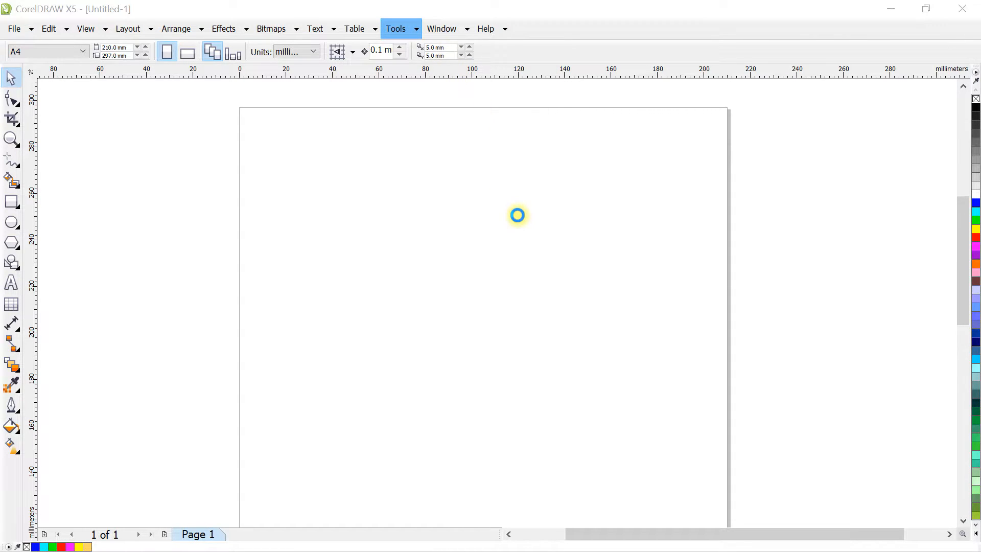
left_click_drag(459, 102, 466, 100)
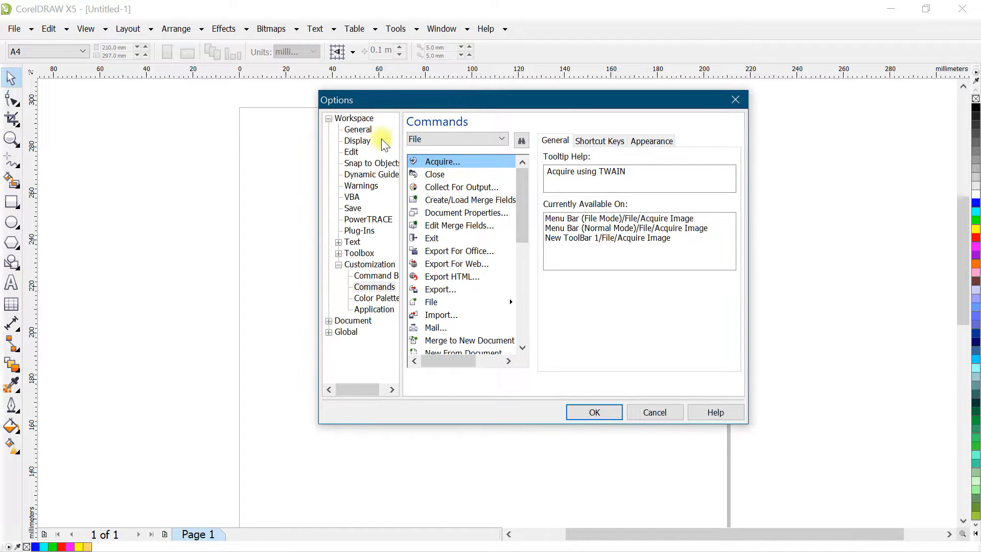
left_click(329, 119)
left_click(329, 118)
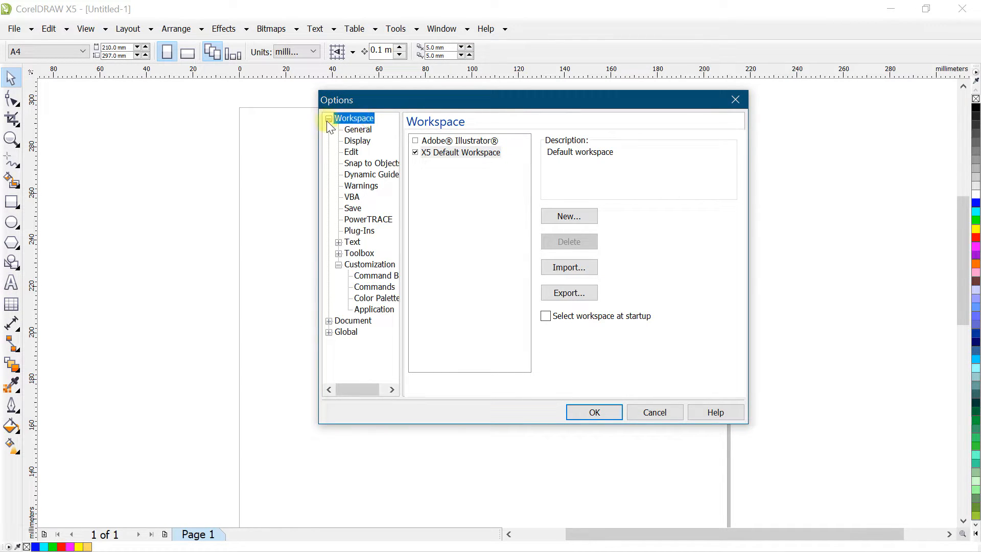
left_click(338, 265)
left_click(338, 265)
left_click(378, 287)
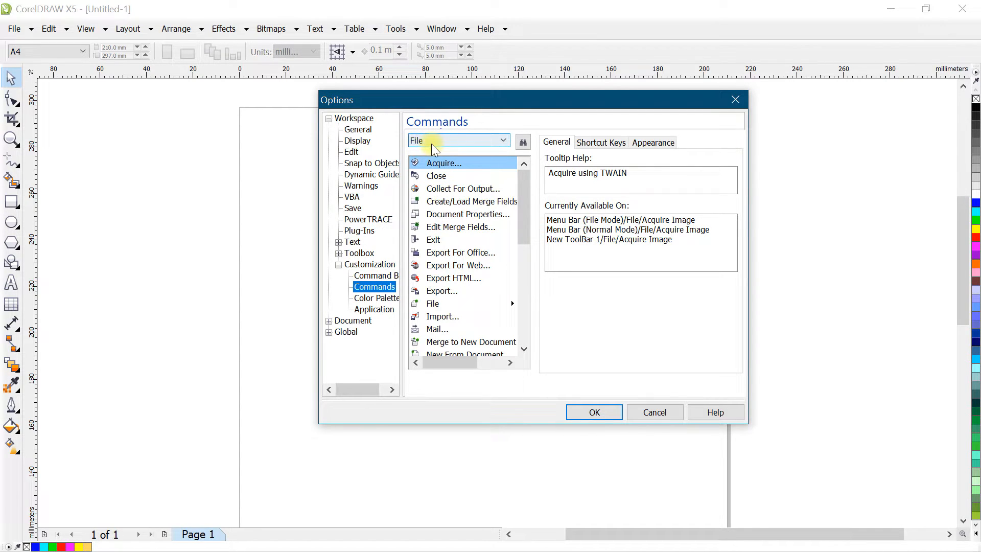
- Set the command category to All (Show All Items) and select the Weld command
left_click(444, 142)
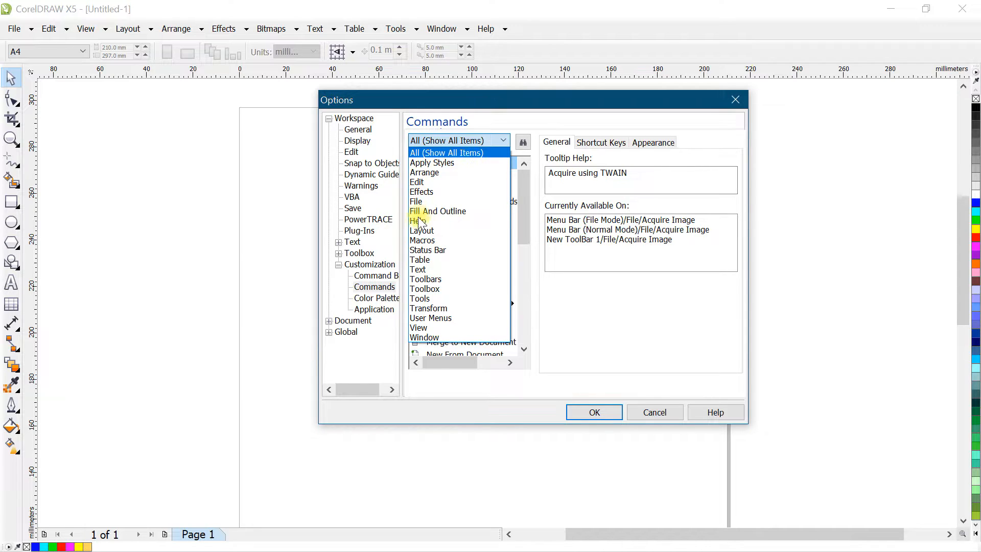
left_click(450, 154)
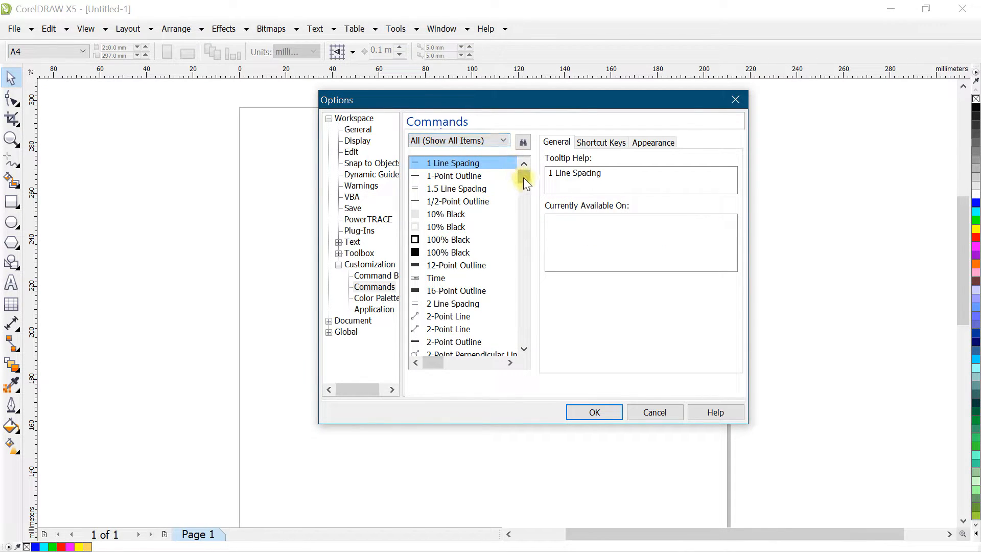
left_click_drag(526, 208, 524, 225)
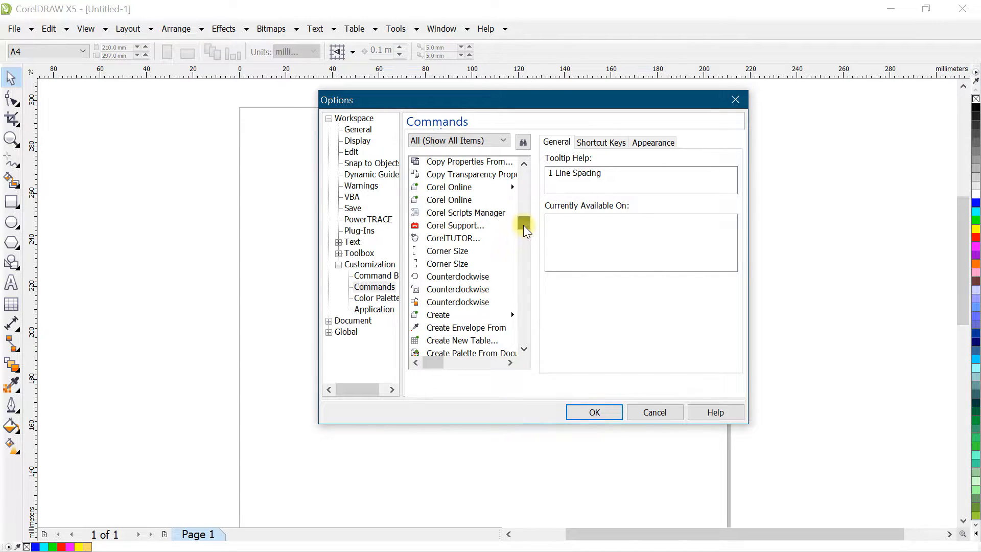
left_click(523, 350)
left_click(523, 351)
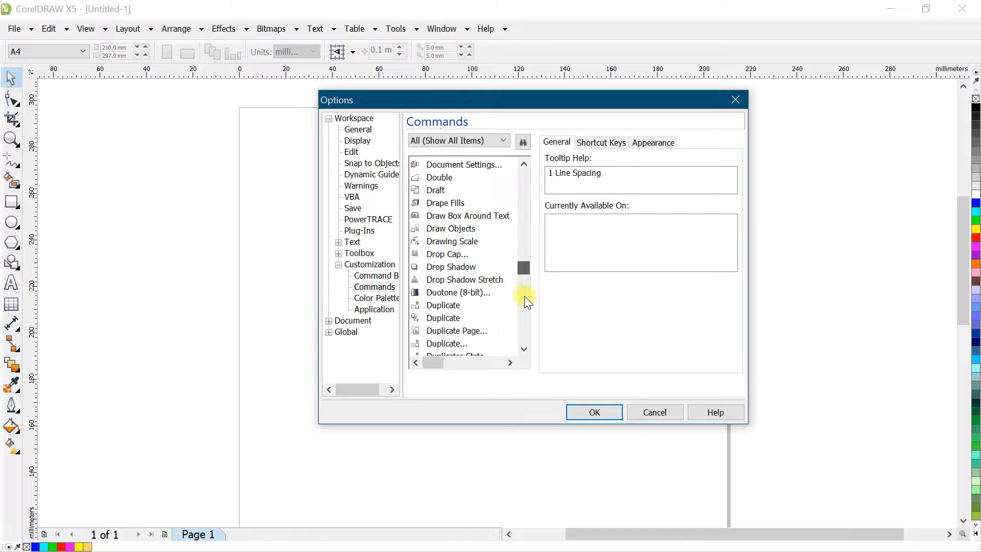
left_click_drag(524, 332, 524, 335)
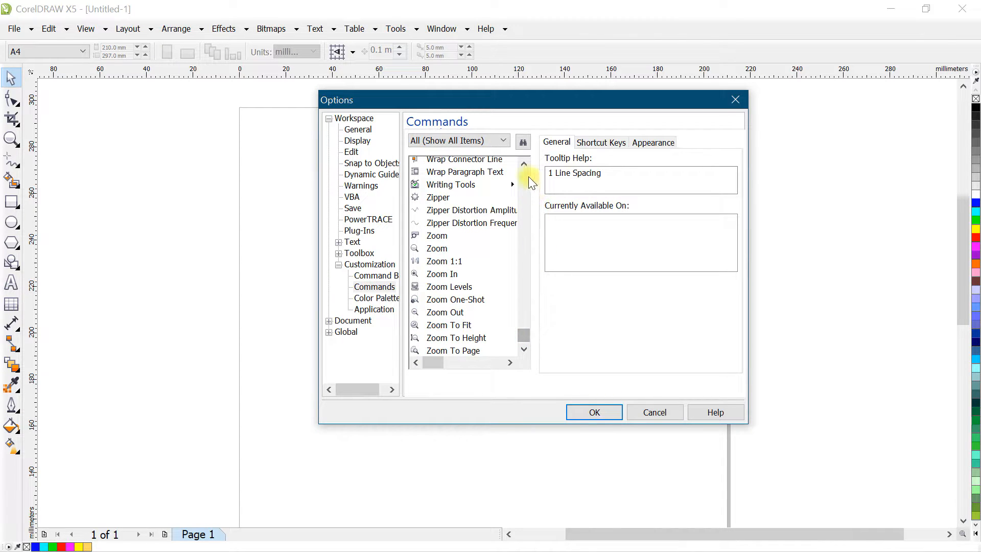
left_click(525, 161)
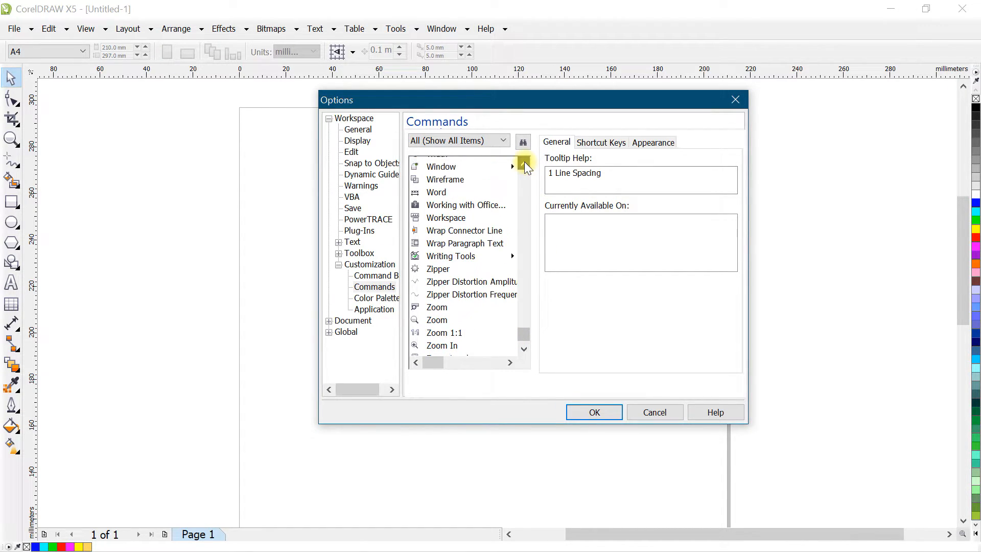
left_click(524, 163)
left_click(524, 162)
left_click(524, 162)
left_click(524, 162)
left_click(524, 162)
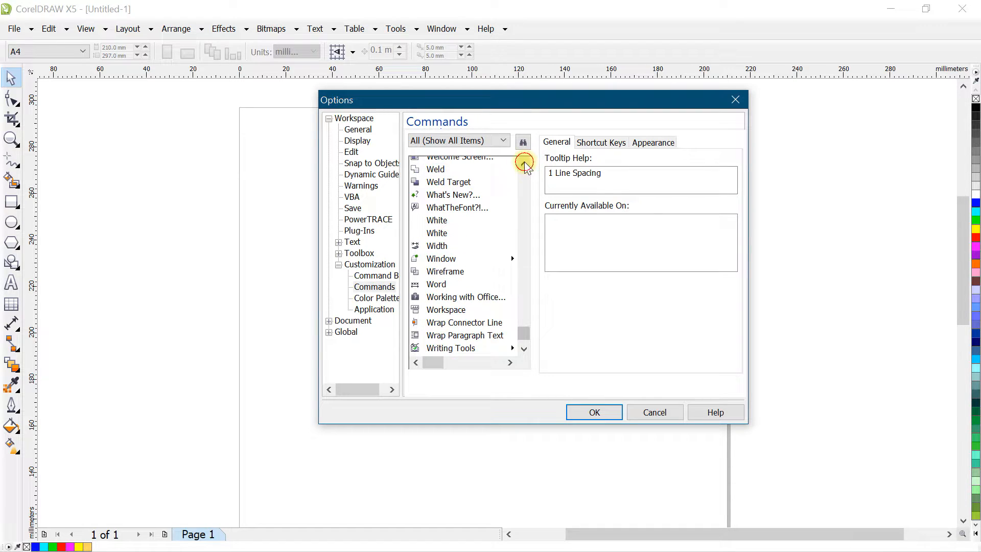
left_click(524, 162)
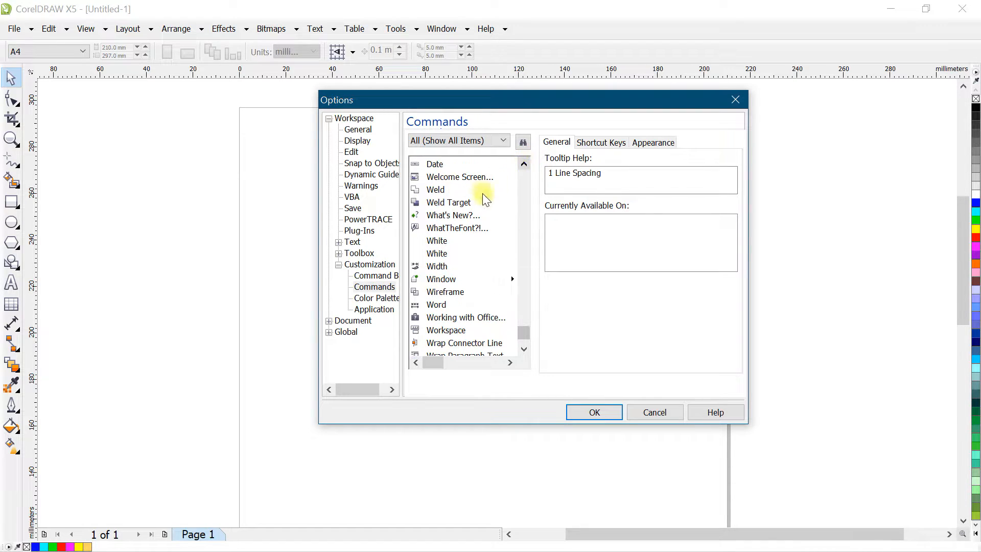
left_click(443, 191)
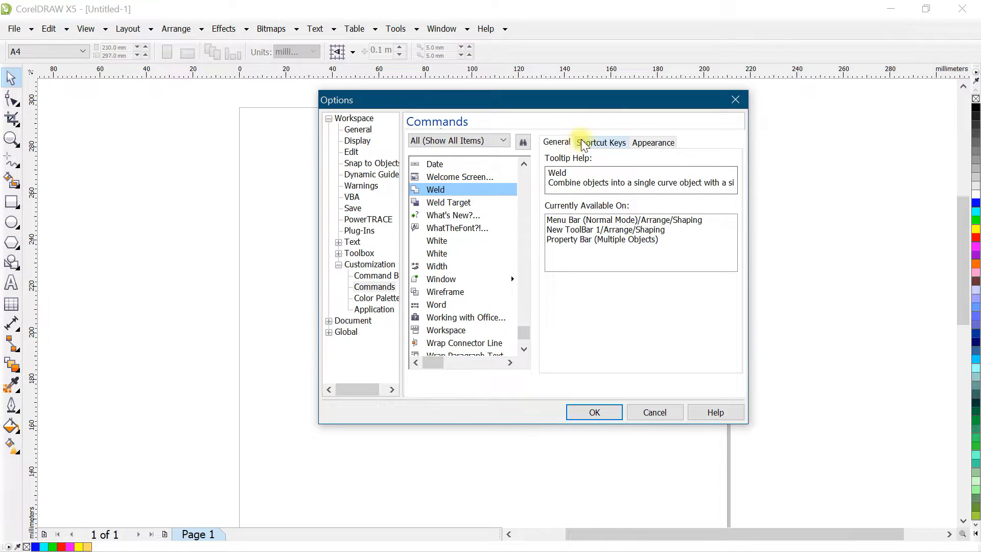
- Assign W as the new shortcut key for Weld and accept the options
left_click(603, 142)
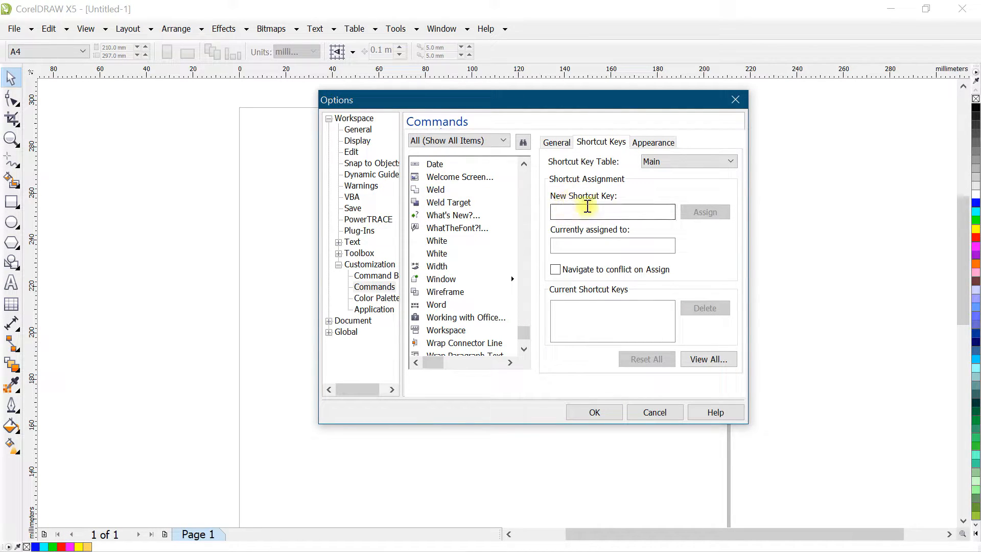
left_click(575, 212)
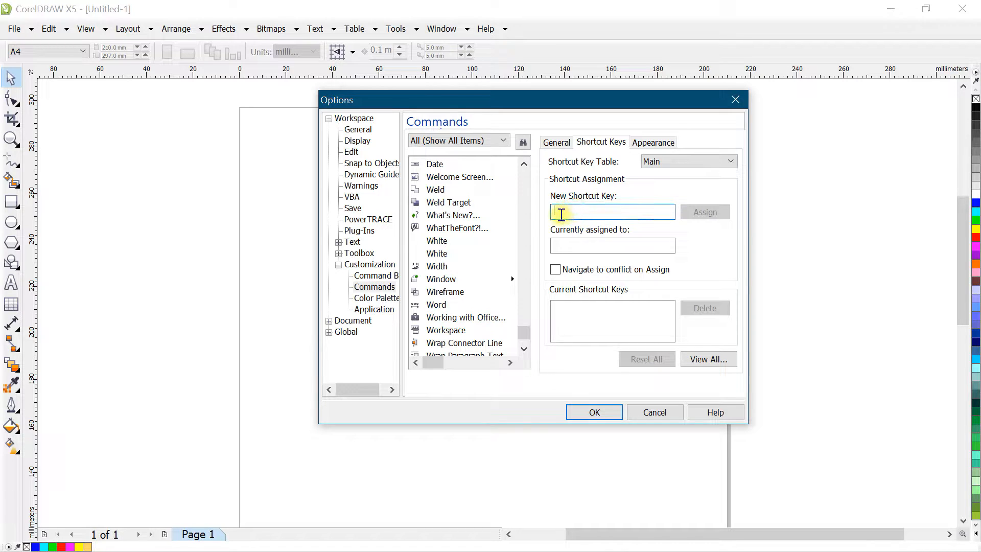
key("w")
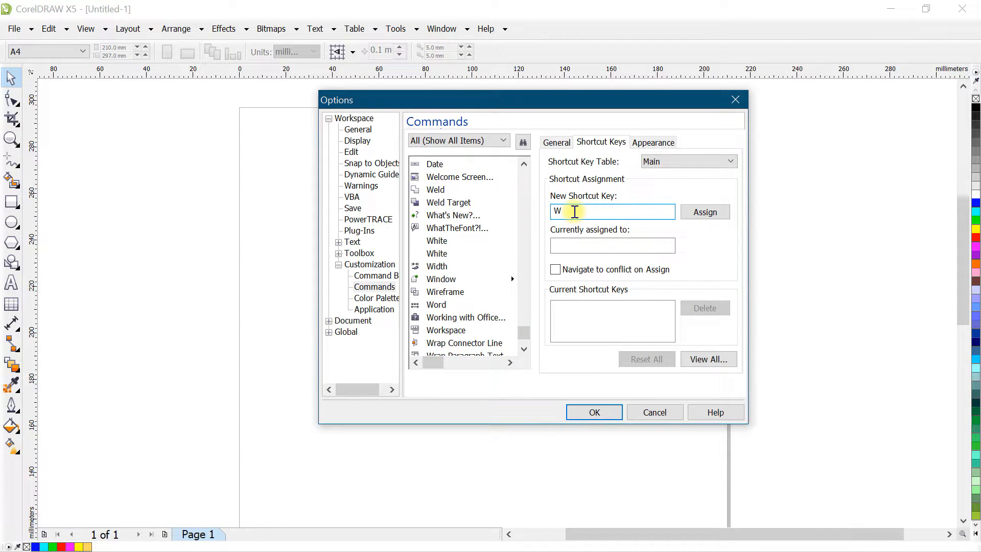
left_click(710, 212)
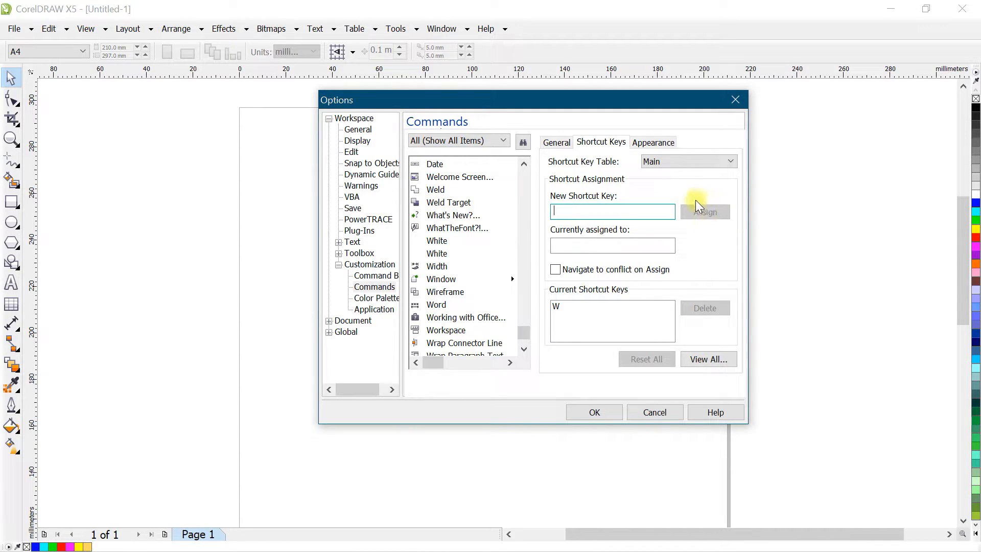
left_click(597, 410)
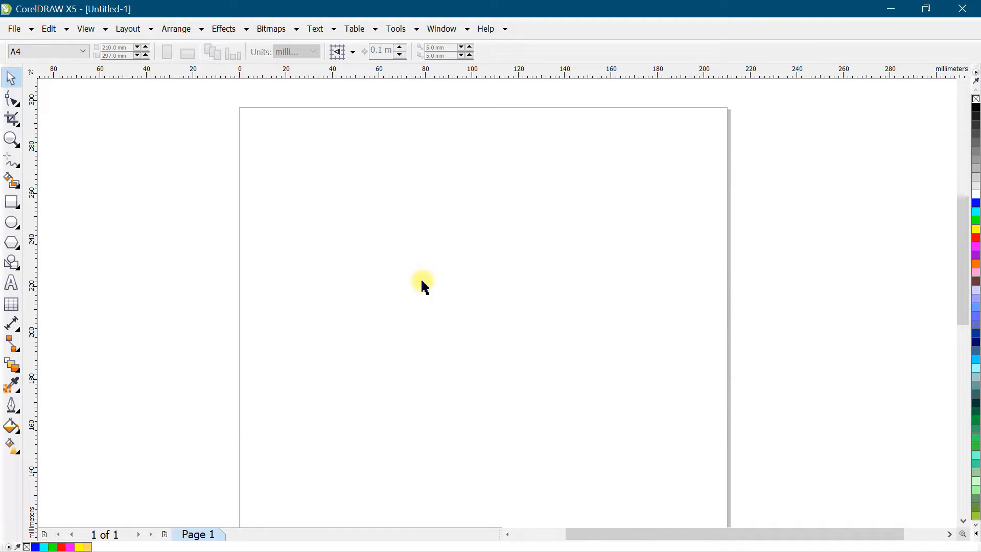
- Draw two overlapping rectangles together spanning about 147 by 115 mm and select both
left_click(11, 202)
left_click_drag(309, 176, 510, 347)
left_click_drag(428, 248, 651, 441)
left_click(13, 77)
left_click_drag(268, 166, 711, 466)
- Weld the selected rectangles with the newly assigned shortcut, shift the welded shape slightly up the page, and delete it
key("ctrl+w")
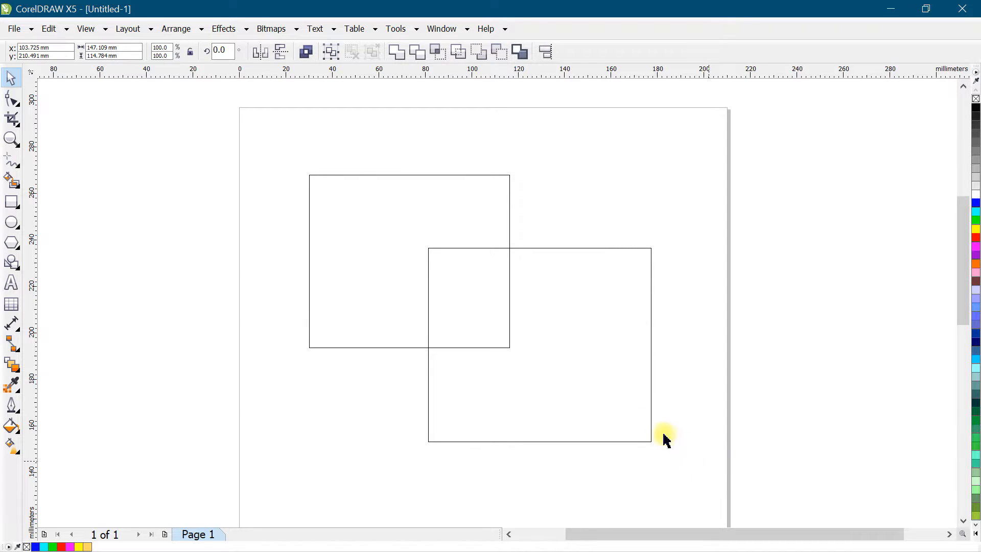
left_click_drag(539, 319, 503, 287)
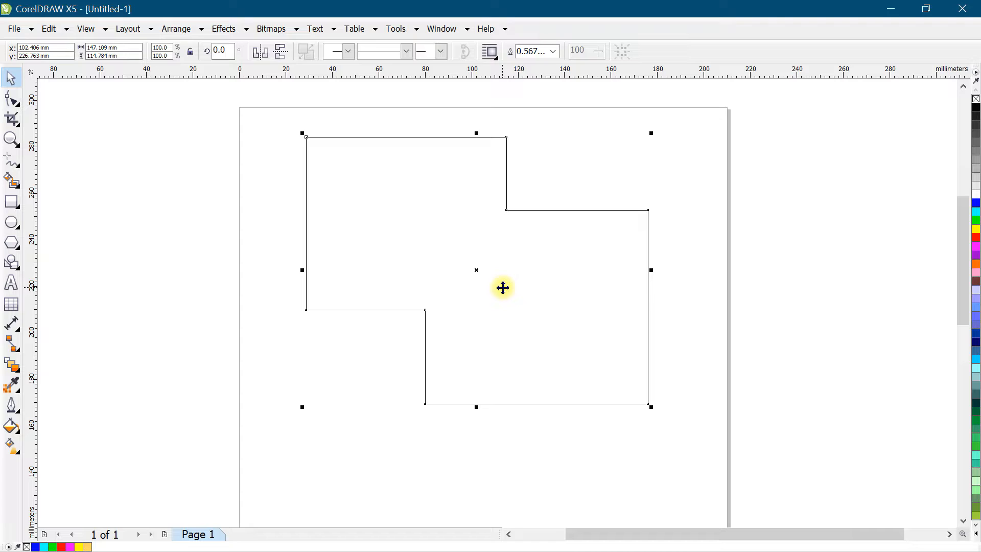
key("Delete")
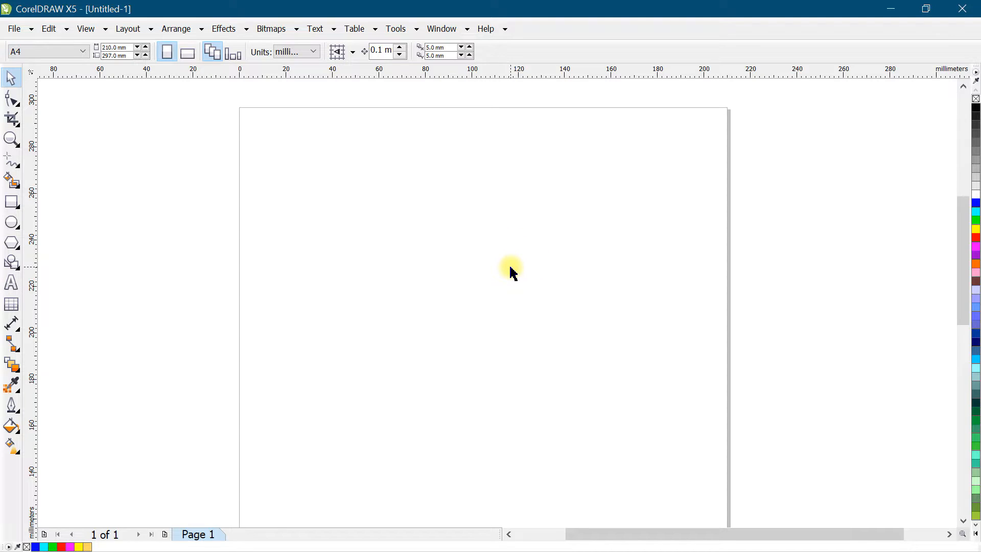
- Open the command customization options, set the command category to All (Show All Items), and select the Back Minus Front command
left_click(398, 28)
left_click(422, 52)
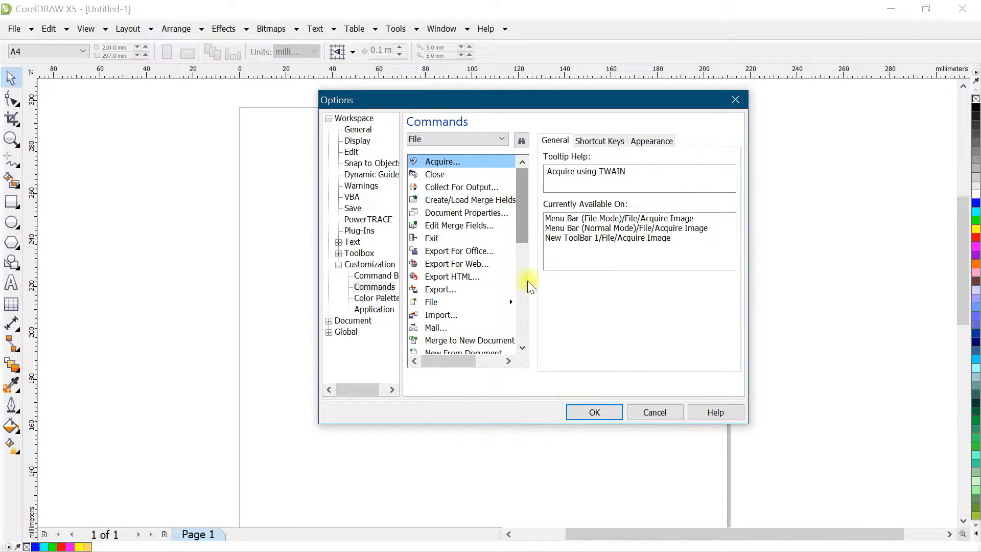
left_click(435, 138)
left_click(431, 152)
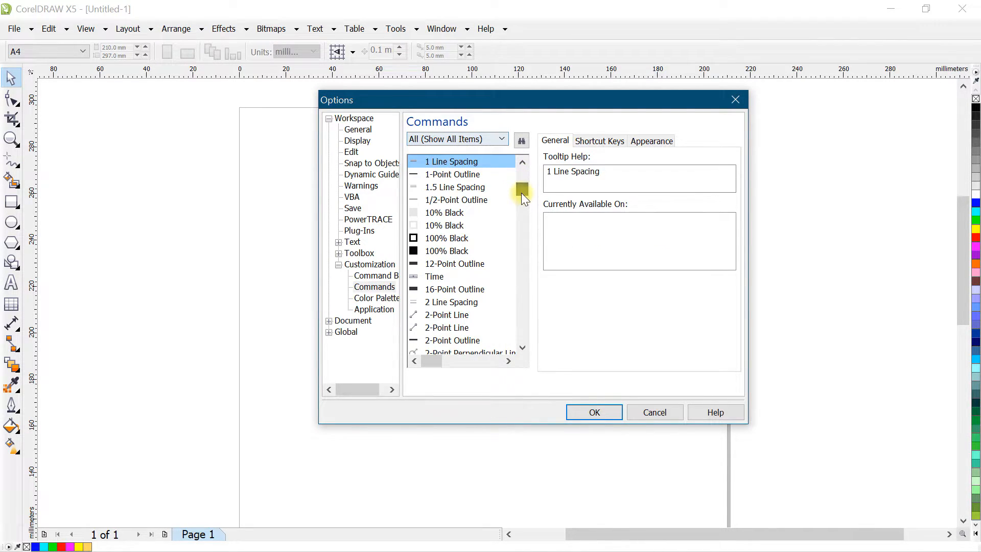
left_click_drag(521, 192, 522, 195)
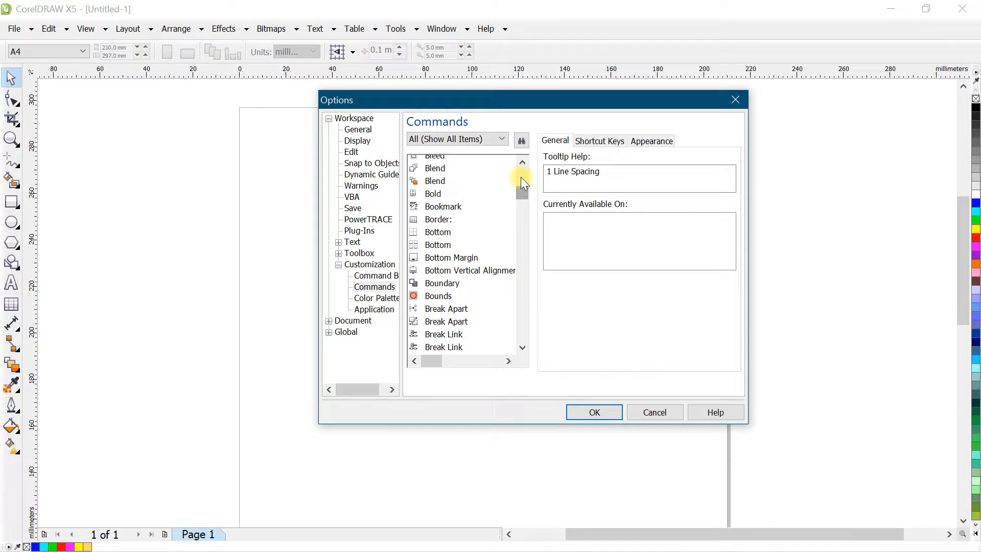
left_click(520, 161)
left_click(520, 162)
left_click(520, 162)
left_click(520, 162)
left_click(522, 163)
left_click(522, 163)
left_click(521, 163)
left_click(522, 163)
left_click(521, 163)
left_click(522, 163)
left_click(522, 163)
left_click(522, 163)
left_click(522, 163)
left_click(475, 182)
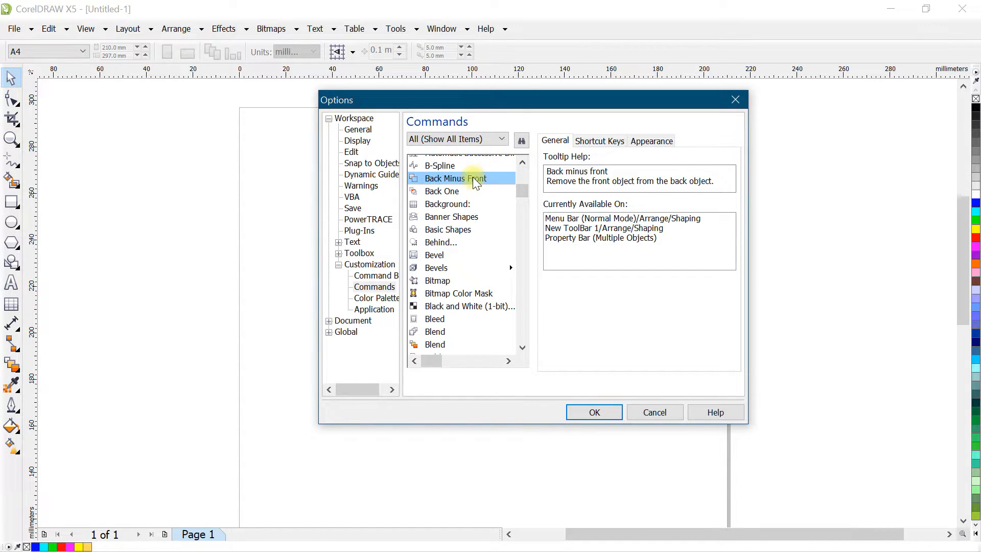
- Assign Q as the new shortcut key for Back Minus Front and accept the options
left_click(595, 141)
left_click(584, 210)
key("b")
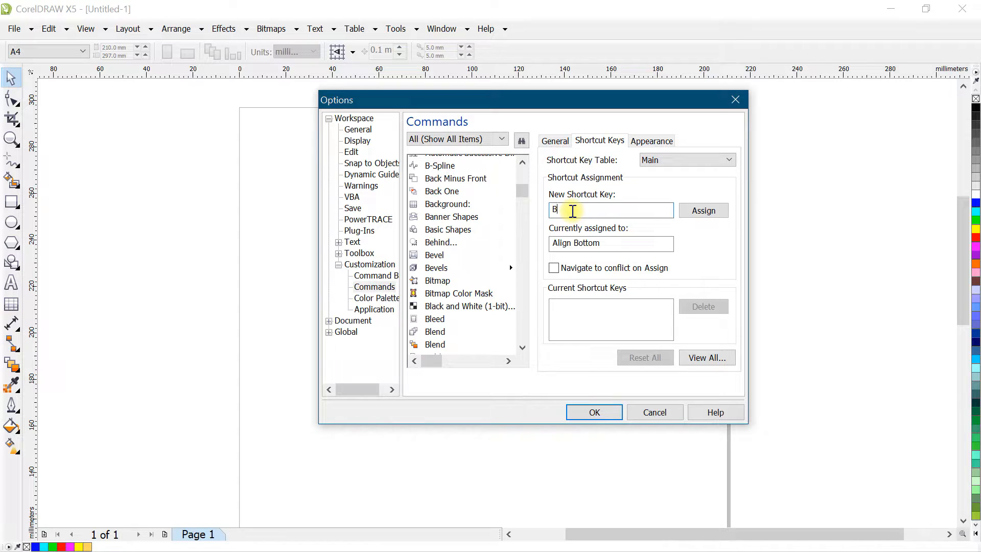
key("BackSpace")
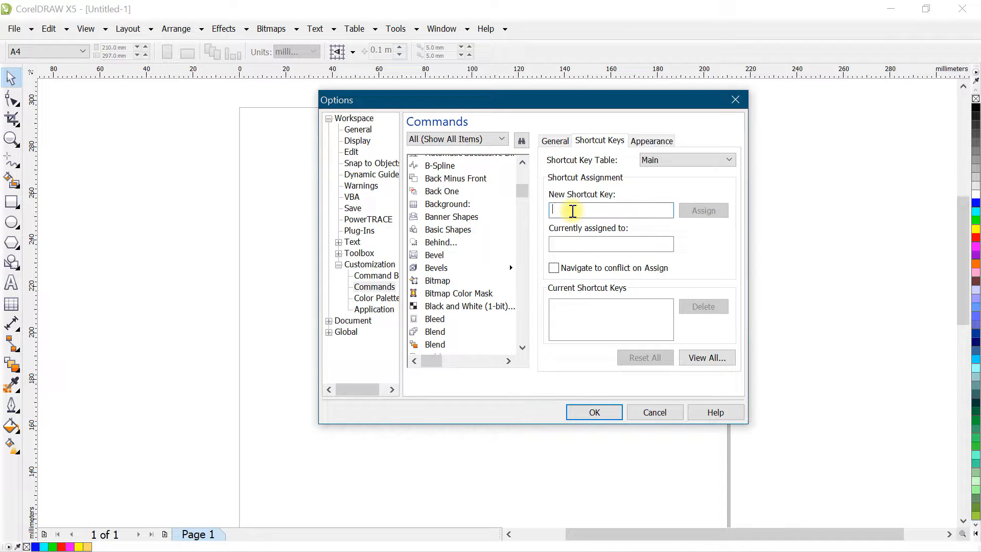
type("Q")
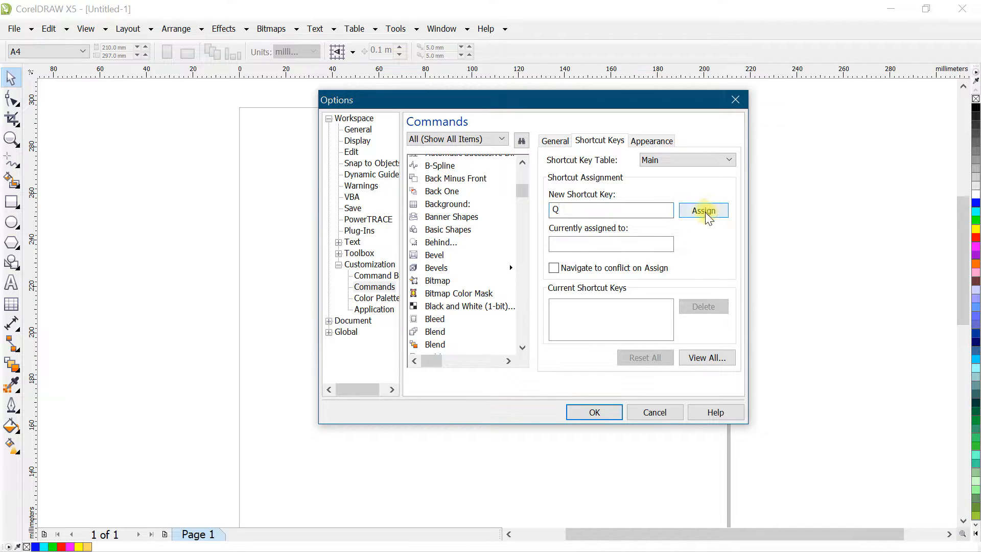
left_click(718, 213)
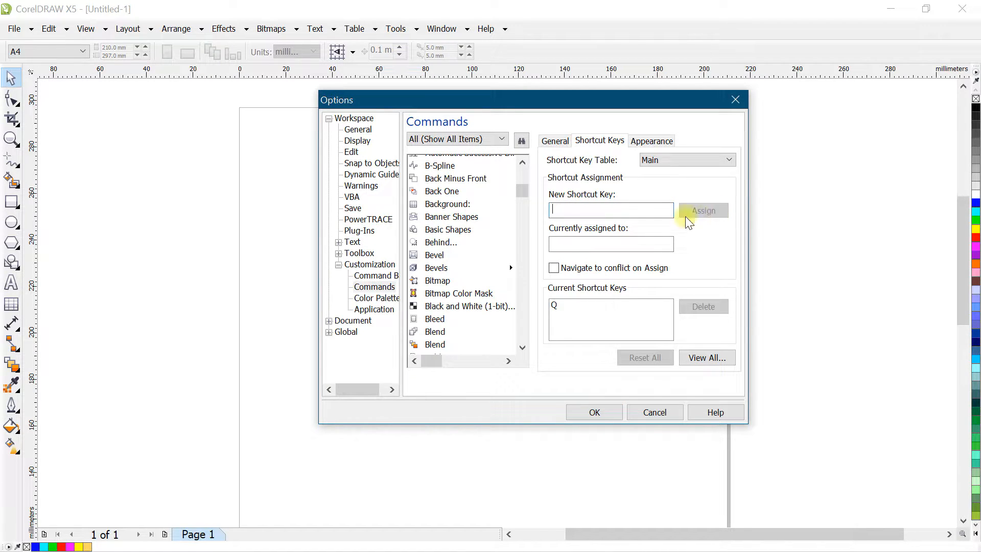
left_click(595, 412)
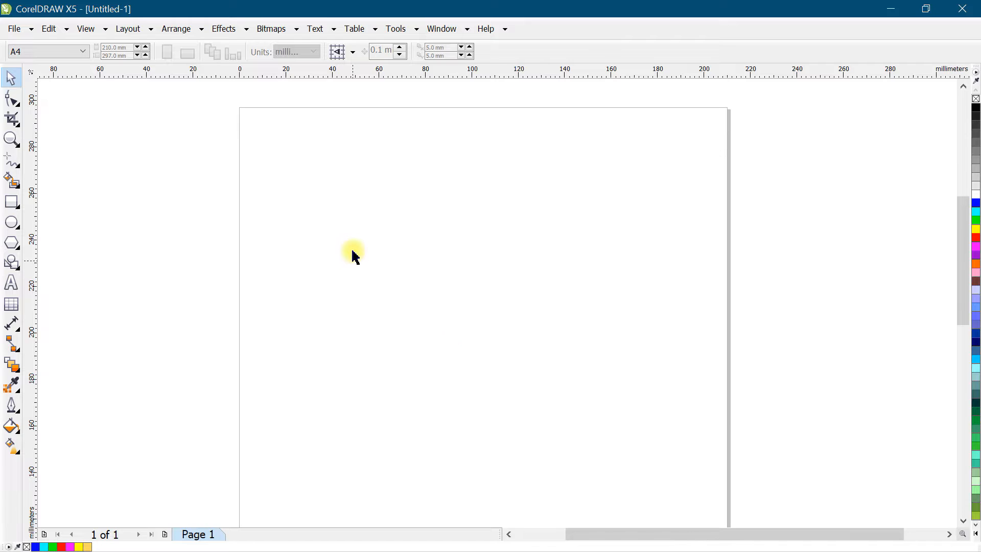
- Draw a square about 78.5 mm wide on the page and fill it with blue
left_click(10, 201)
left_click_drag(308, 173, 490, 356)
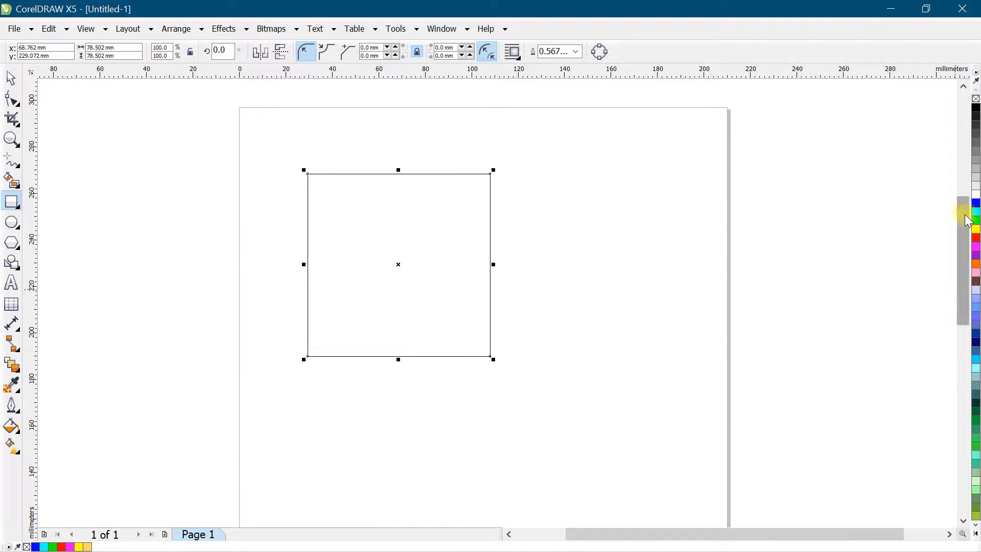
left_click(976, 202)
- Draw a yellow-filled circle about 62 mm wide overlapping the blue square's right side and select both shapes
left_click(11, 222)
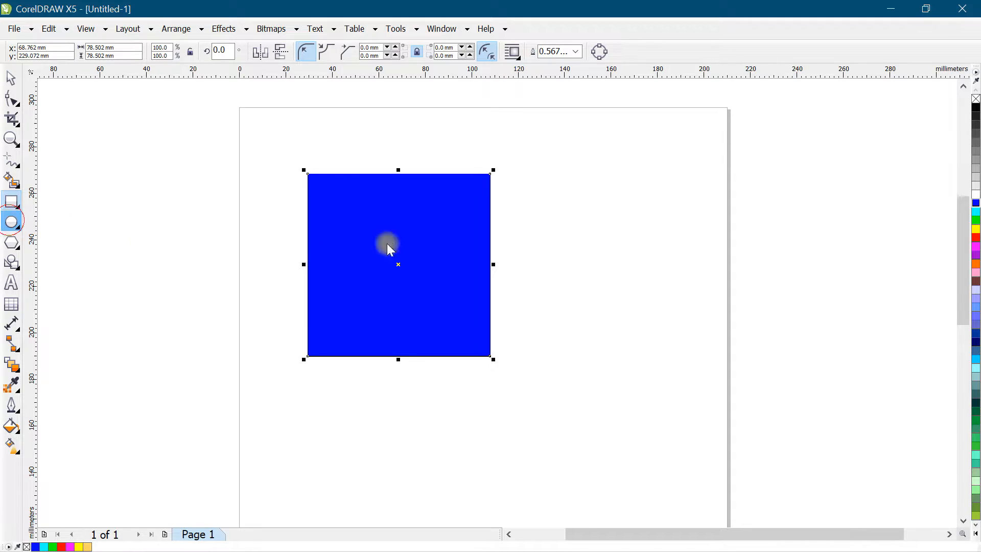
left_click_drag(414, 195, 565, 346)
left_click(10, 78)
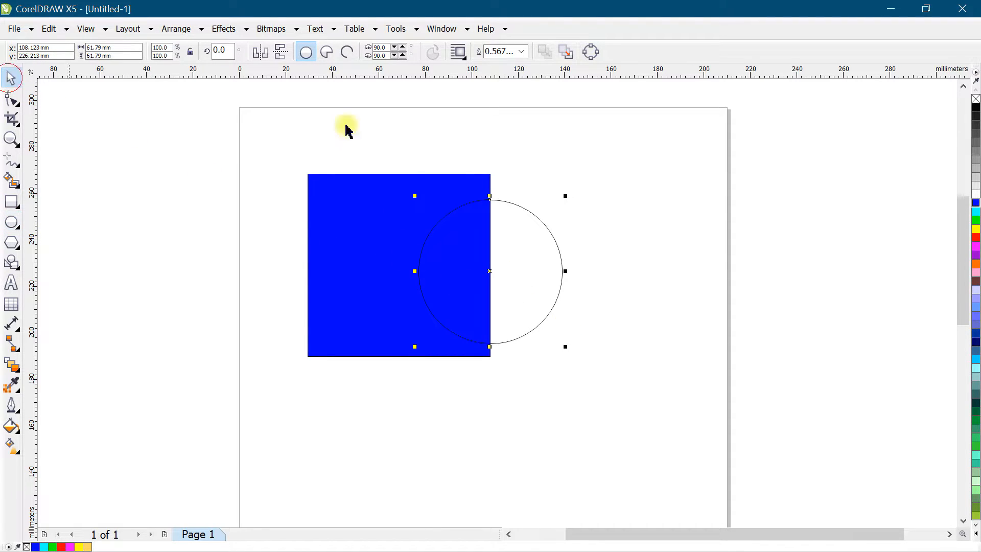
left_click(975, 229)
left_click_drag(285, 162, 620, 398)
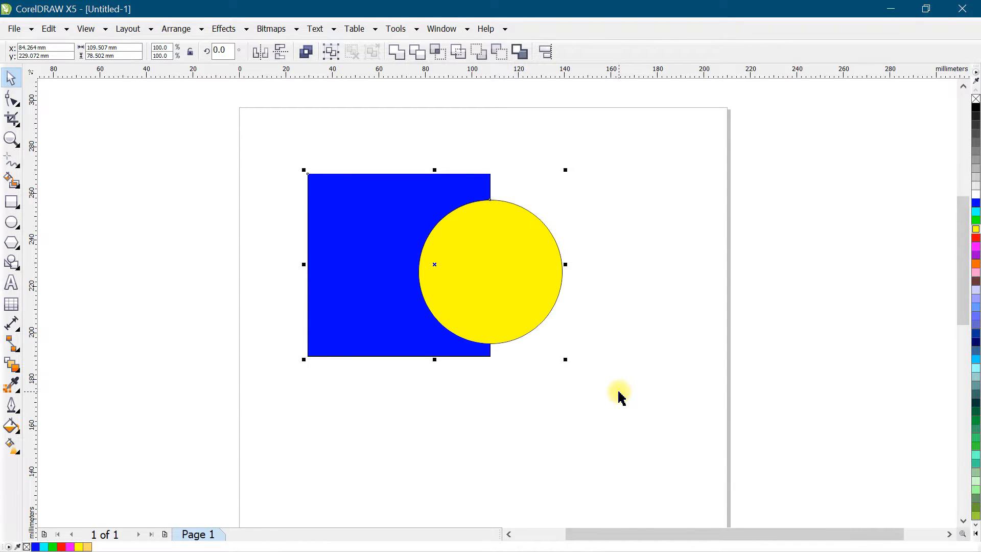
- Cut the circle out of the blue square with the Back Minus Front shortcut, move the resulting shape aside, and delete it
key("alt+b")
left_click(550, 289)
left_click_drag(340, 252, 521, 296)
key("Delete")
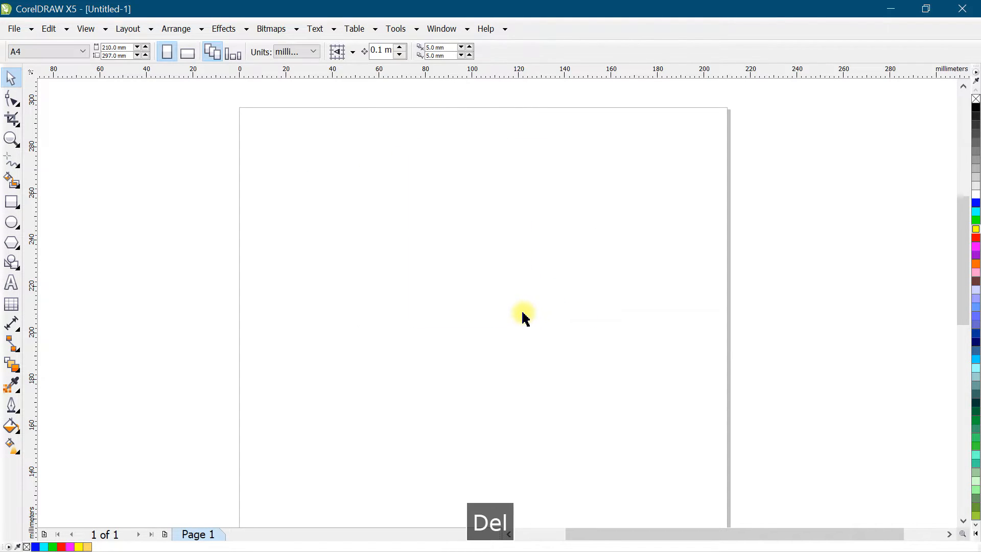
- Draw a square about 87 mm wide and a thin horizontal strip about 170 by 4.4 mm crossing it
left_click(11, 202)
mouse_move(360, 172)
left_mouse_down()
mouse_move(526, 374)
mouse_move(562, 374)
left_mouse_up()
mouse_move(243, 234)
left_mouse_down()
mouse_move(594, 259)
mouse_move(639, 244)
left_mouse_up()
- Align the strip and the square on their horizontal and vertical centres
left_click(10, 77)
left_click(453, 187, "shift")
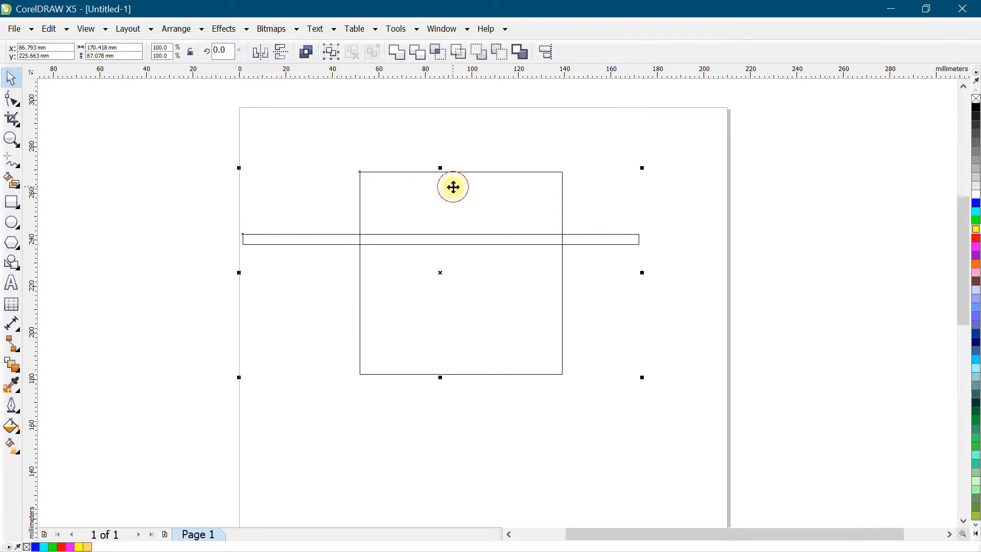
key("e")
key("c")
left_click(609, 268)
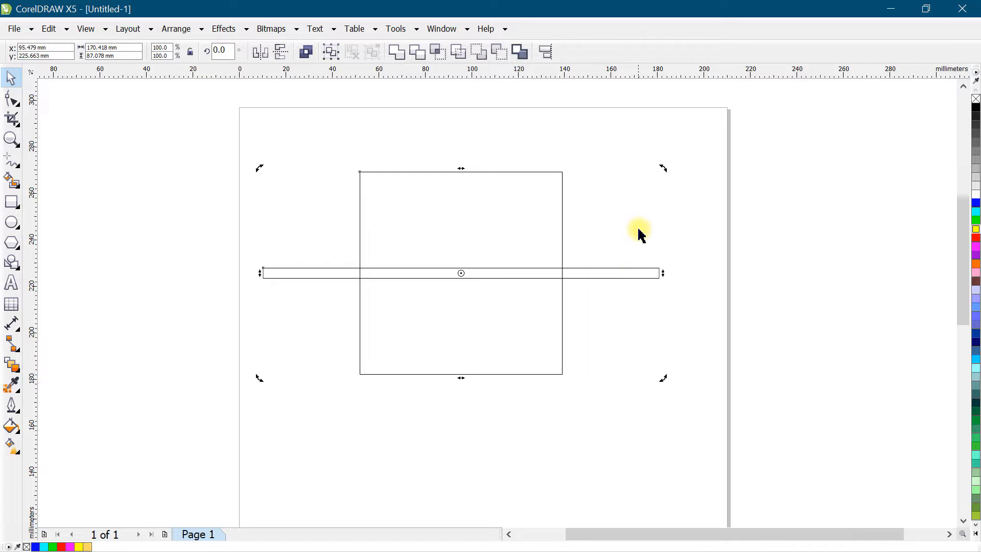
- Rotate the thin strip 45° across the square
left_click(631, 263)
left_click(218, 49)
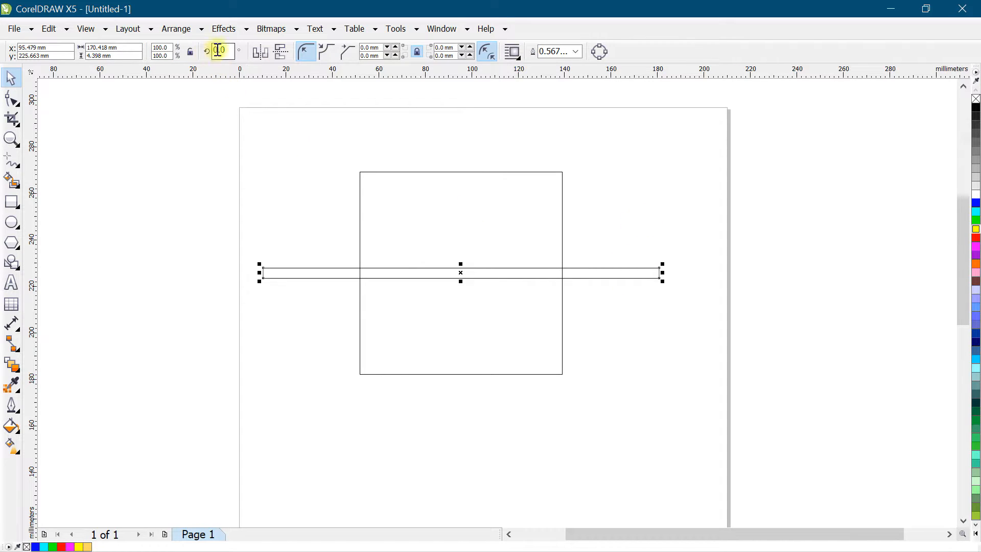
key("Return")
left_click(659, 190)
- Add a horizontally mirrored copy of the diagonal strip and subtract both strips from the square with Back Minus Front
left_click(593, 144)
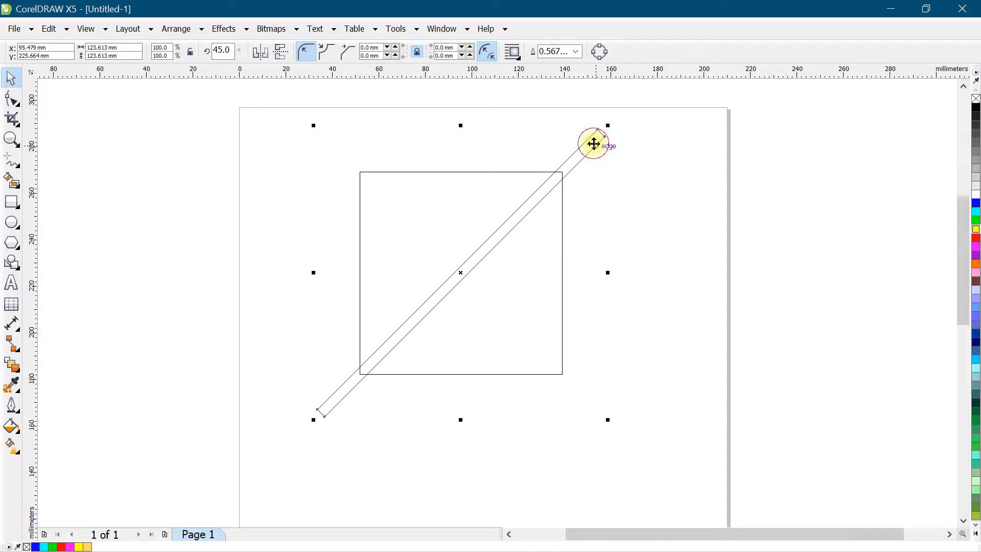
key("ctrl+v")
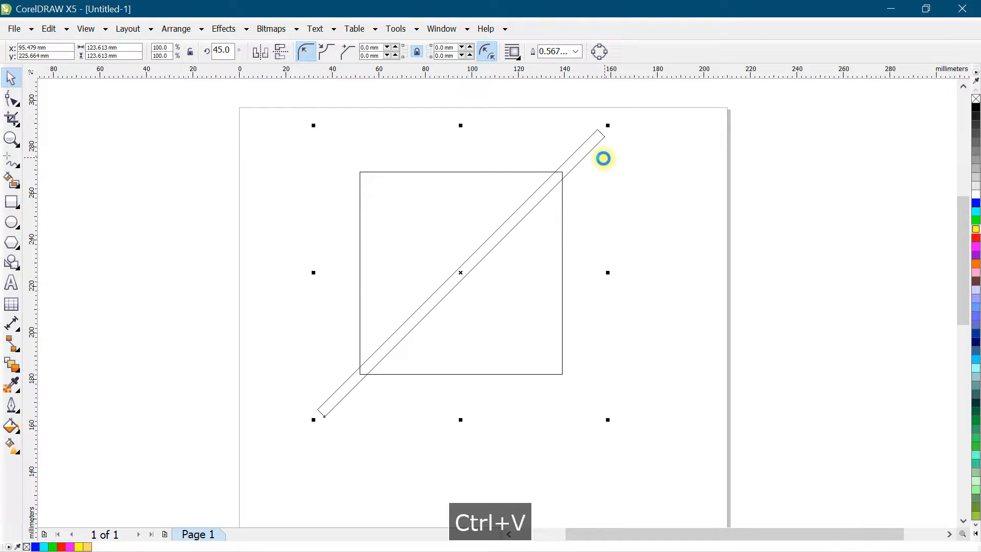
left_click(260, 51)
left_click_drag(276, 101, 710, 480)
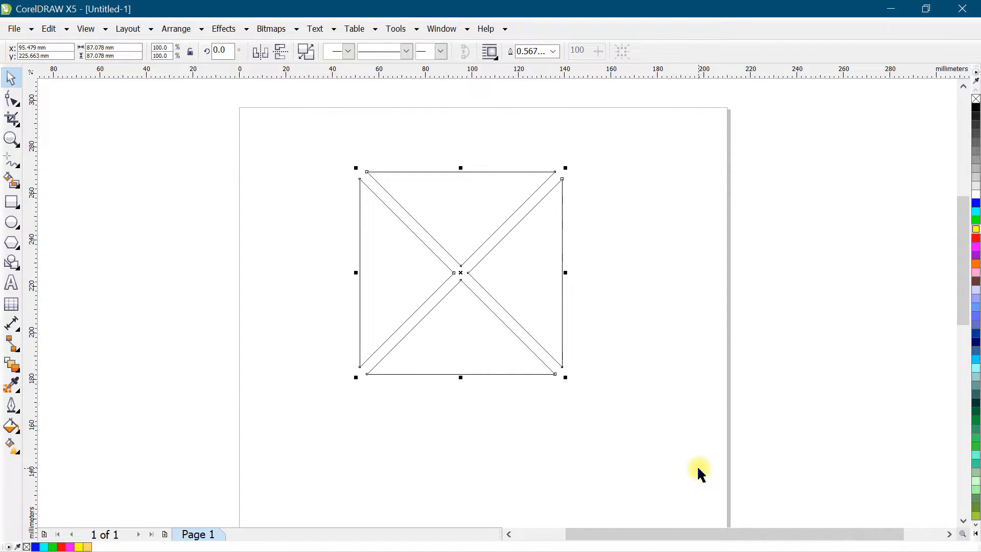
left_click(605, 269)
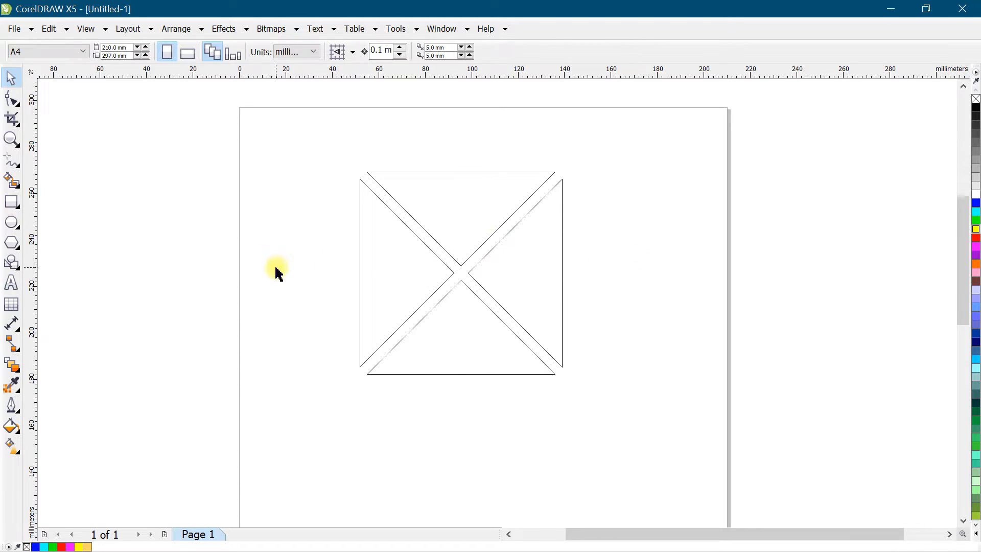
- Draw a square about 38.5 mm wide beside the cut shape and rotate it 45°
left_click(12, 202)
left_click_drag(221, 213, 311, 303)
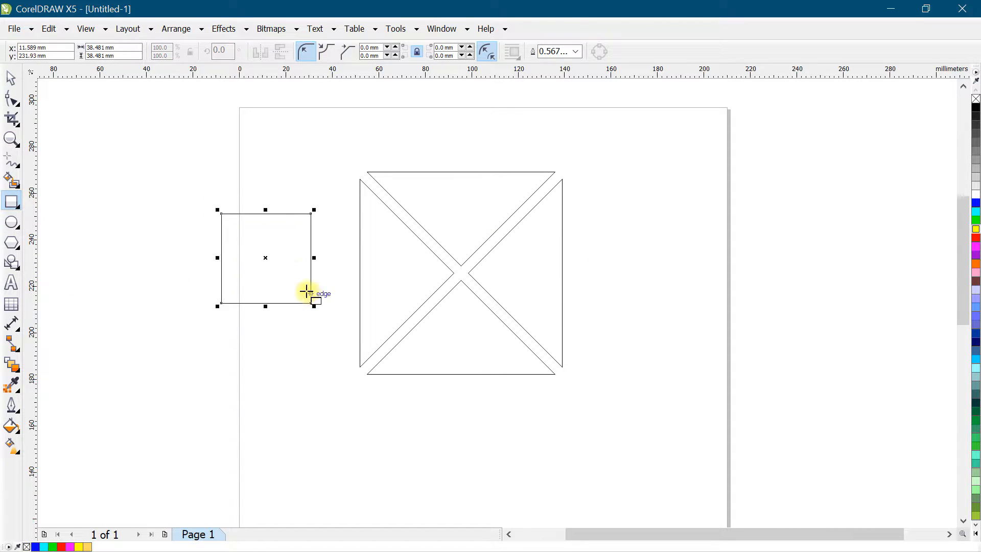
left_click(227, 46)
type("45")
key("Return")
- Centre the rotated square on the cut shape
left_click(10, 78)
left_click(493, 205, "shift")
key("c")
left_click(648, 208)
- Enlarge the diamond about its centre nearly to the outer edges and cut it out of the shape with Back Minus Front
left_click(527, 272)
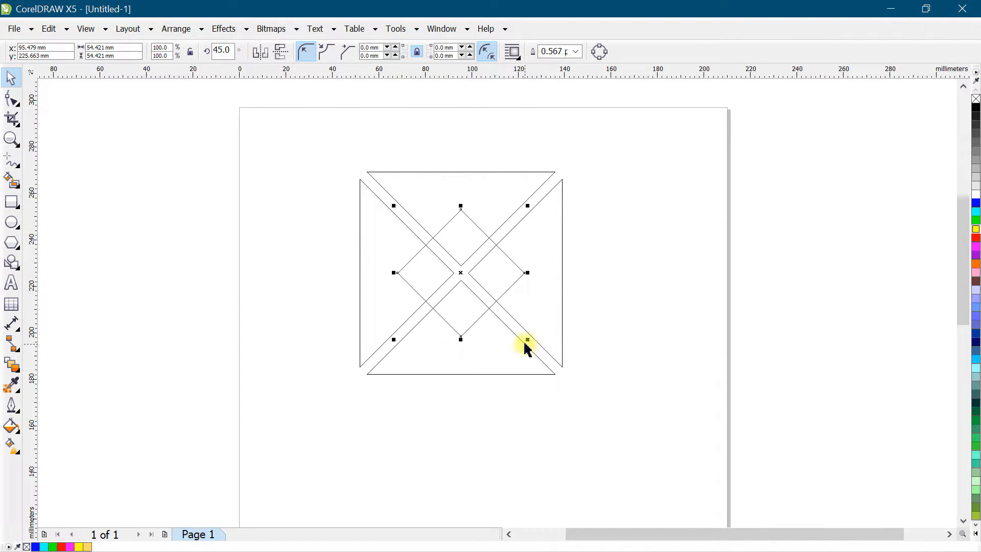
left_click_drag(526, 341, 558, 374)
left_click_drag(335, 138, 627, 428)
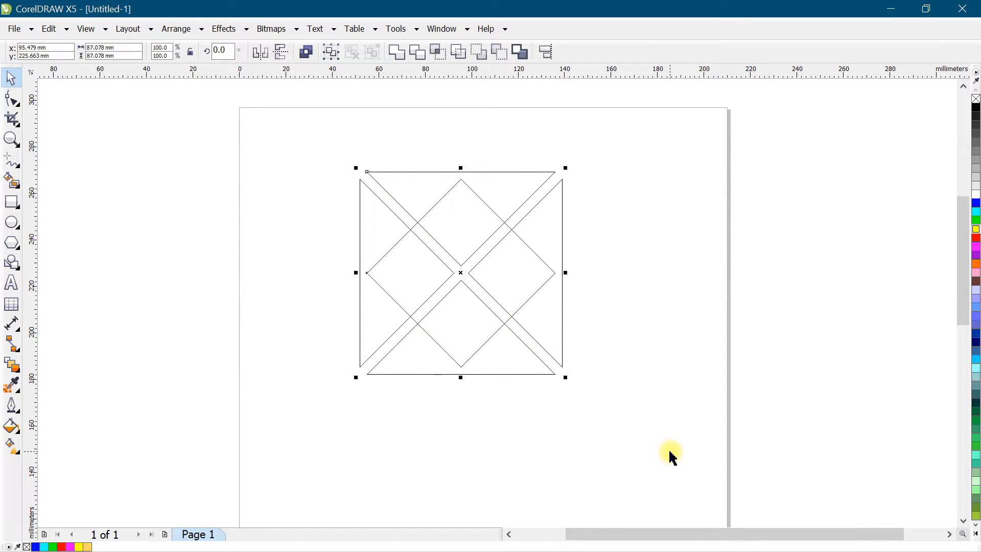
left_click(625, 244)
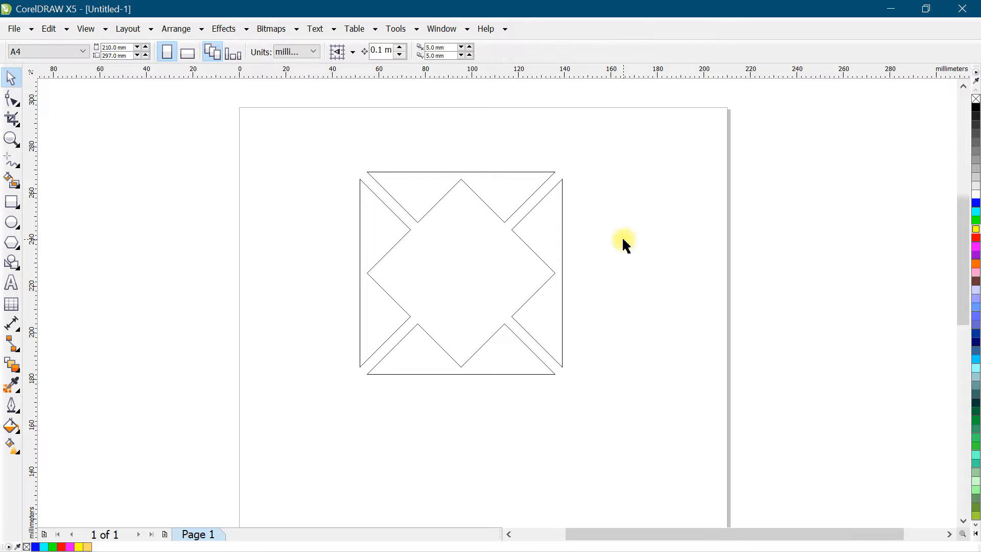
- Draw a horizontal strip about 87 by 4.4 mm across the full width of the cut shape and centre it vertically
left_click(10, 200)
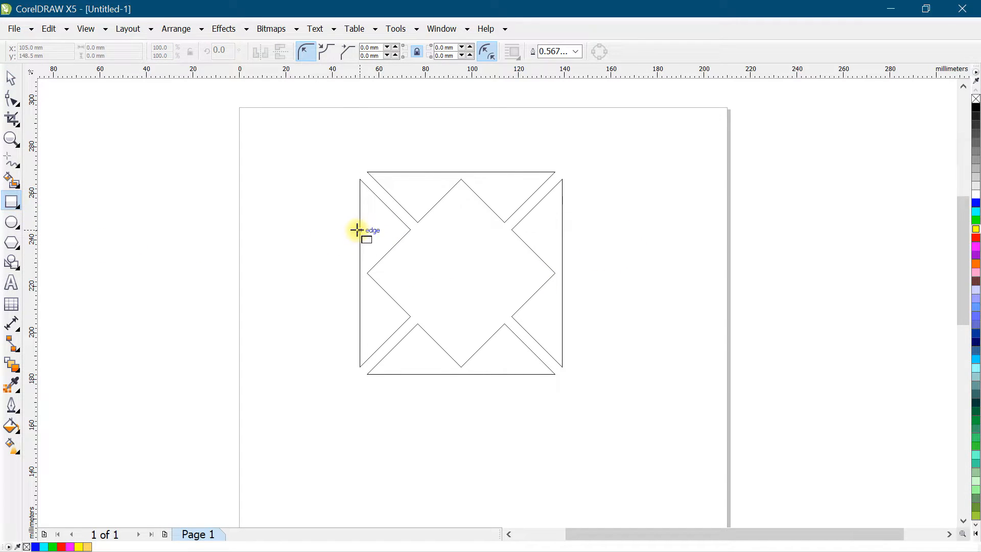
left_click_drag(360, 230, 562, 240)
left_click(10, 78)
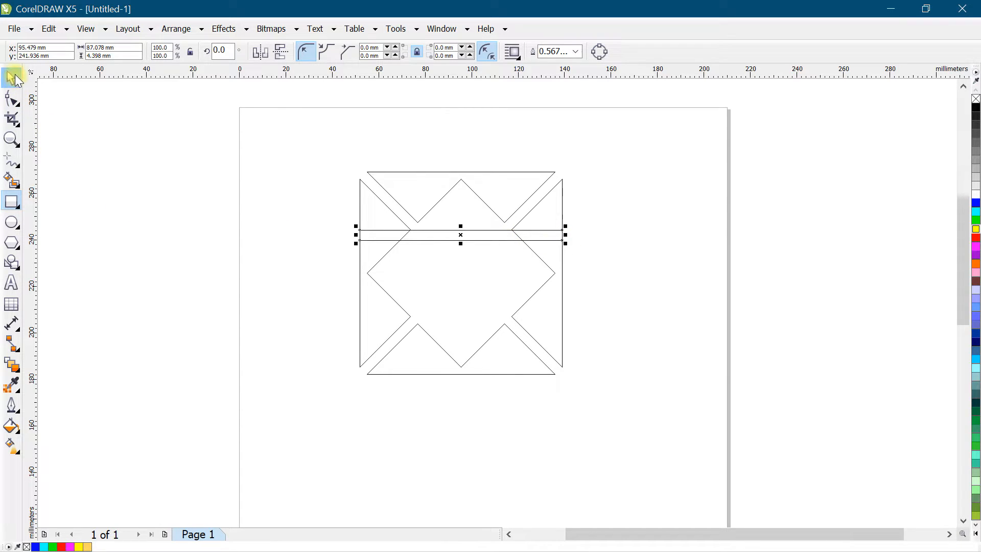
left_click_drag(267, 136, 687, 449)
key("e")
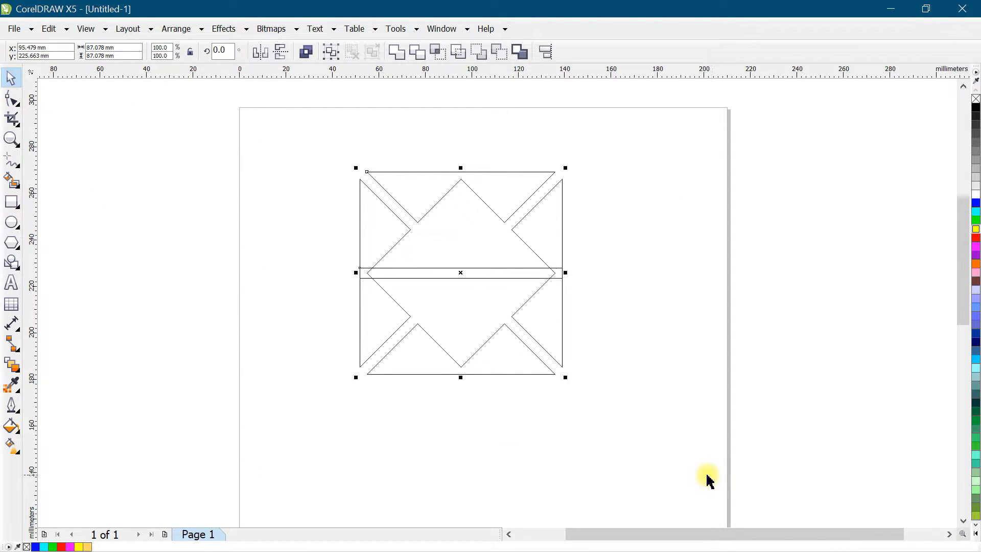
left_click(680, 351)
- Duplicate the horizontal strip in place and rotate the copy 90° to form a cross
left_click(511, 278)
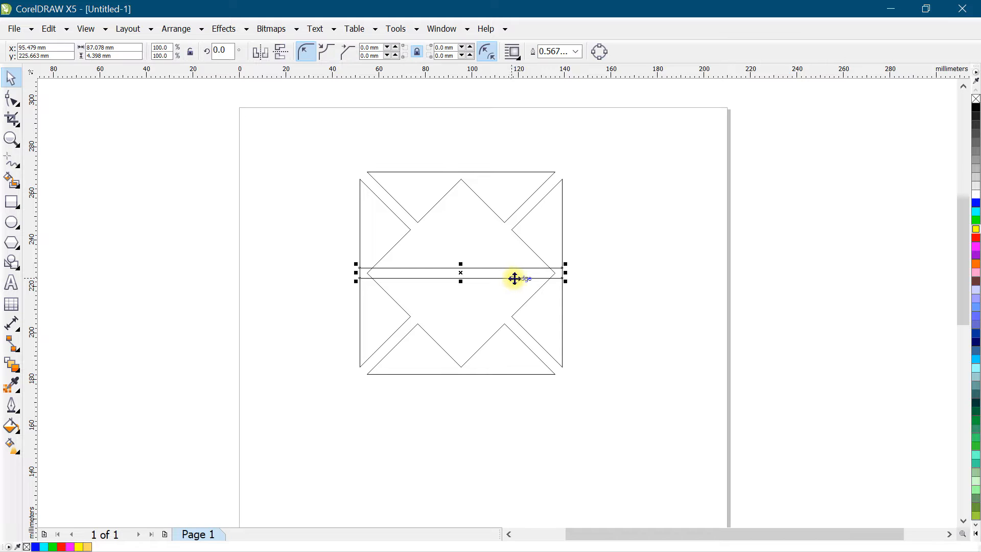
key("ctrl+c")
key("ctrl+v")
left_click(221, 48)
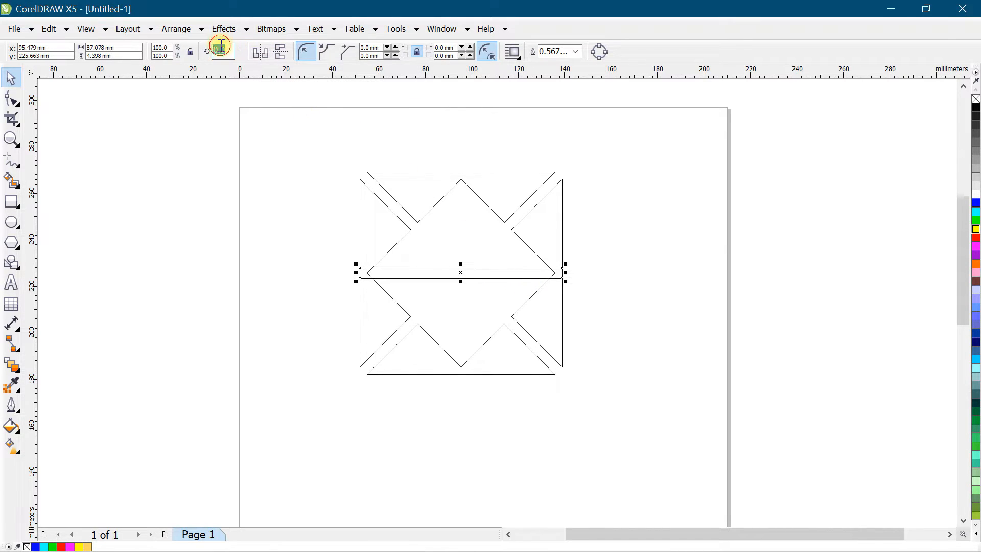
type("90")
key("Return")
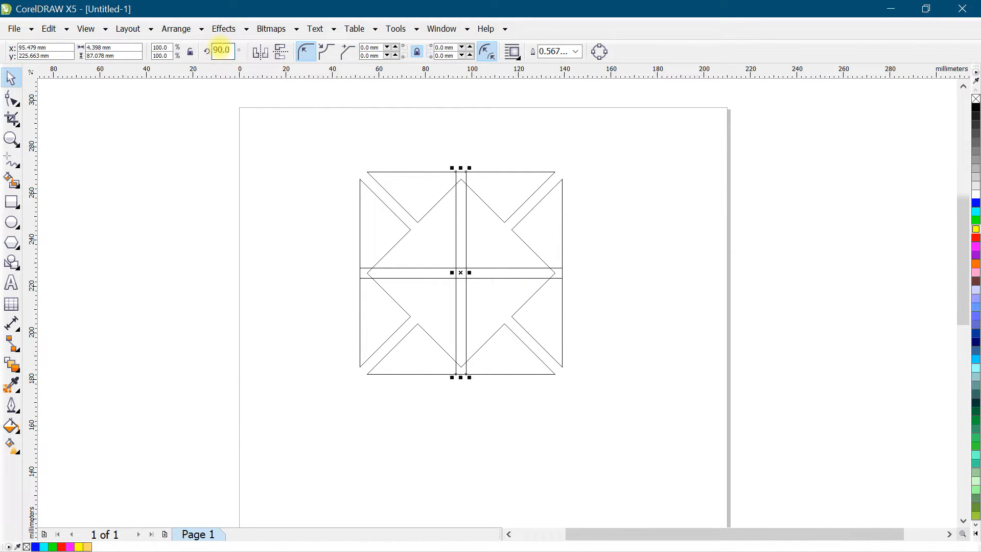
- Combine the cross strips with the cut shape and fill the combined ornament with red
left_click_drag(279, 142, 647, 405)
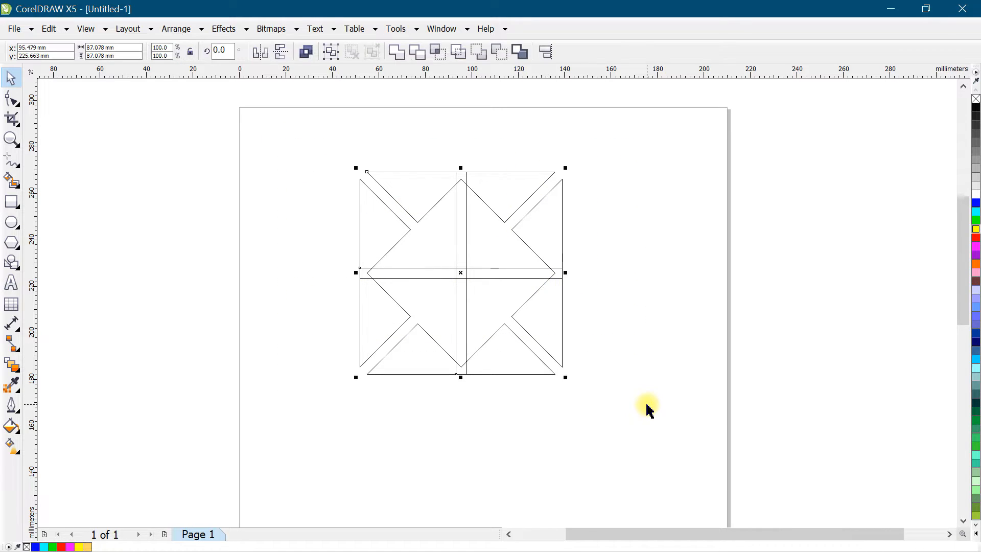
key("ctrl+l")
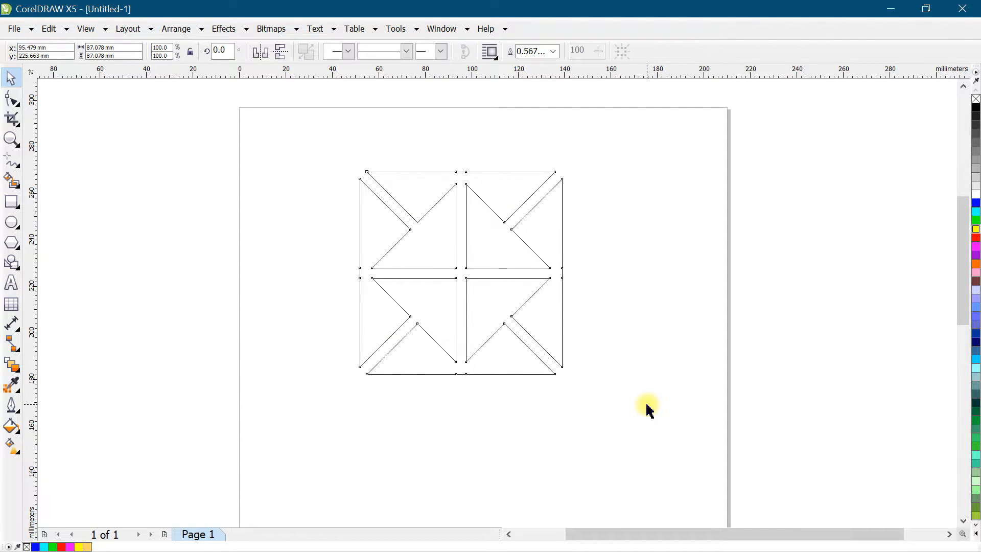
left_click(543, 230)
left_click(975, 239)
left_click(689, 318)
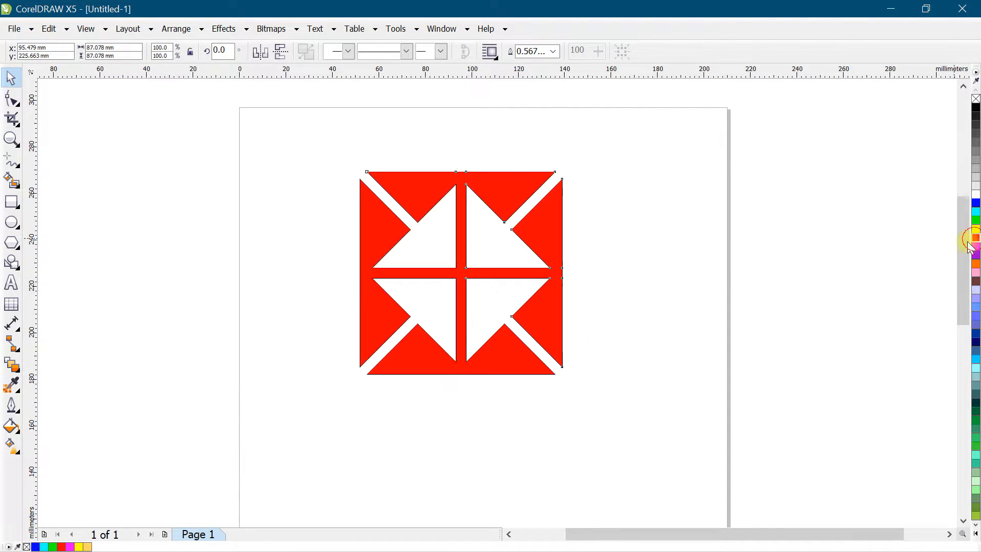
- Move the red ornament about 16 mm to the left and slightly up on the page
left_click_drag(560, 222, 585, 206)
left_click_drag(416, 203, 348, 267)
left_click_drag(507, 252, 507, 224)
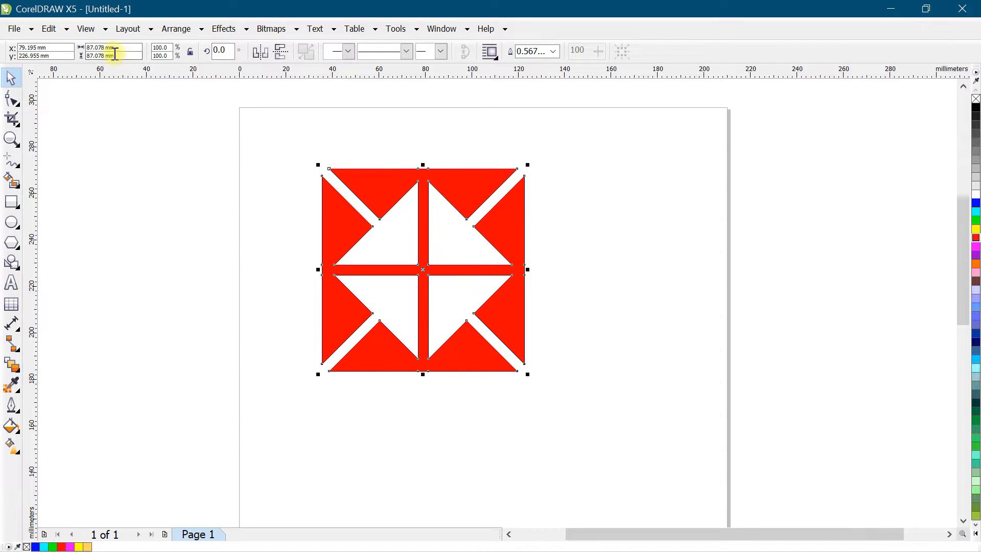
- Open the command customization options and show all commands in the list
left_click(399, 28)
left_click(422, 49)
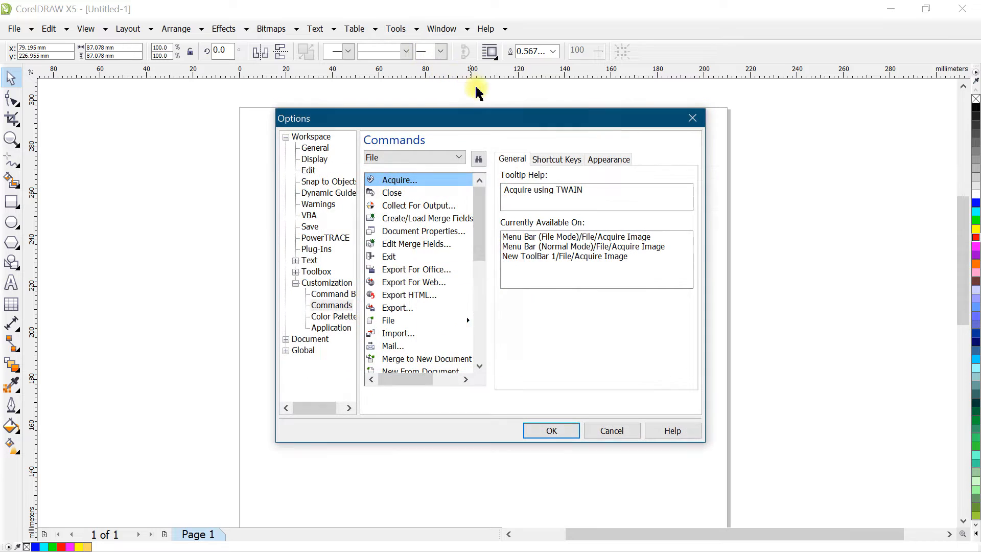
left_click_drag(482, 121, 595, 69)
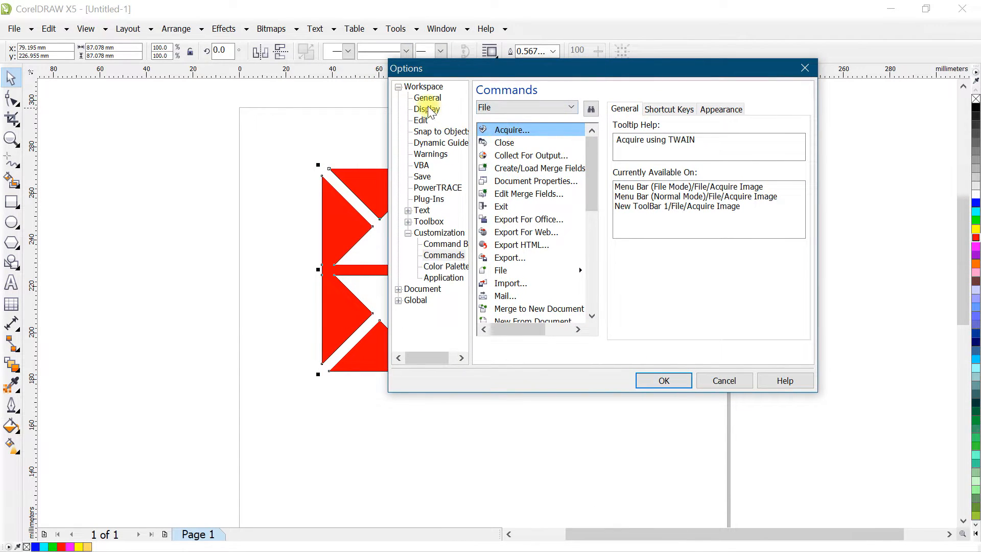
left_click(399, 87)
left_click(398, 87)
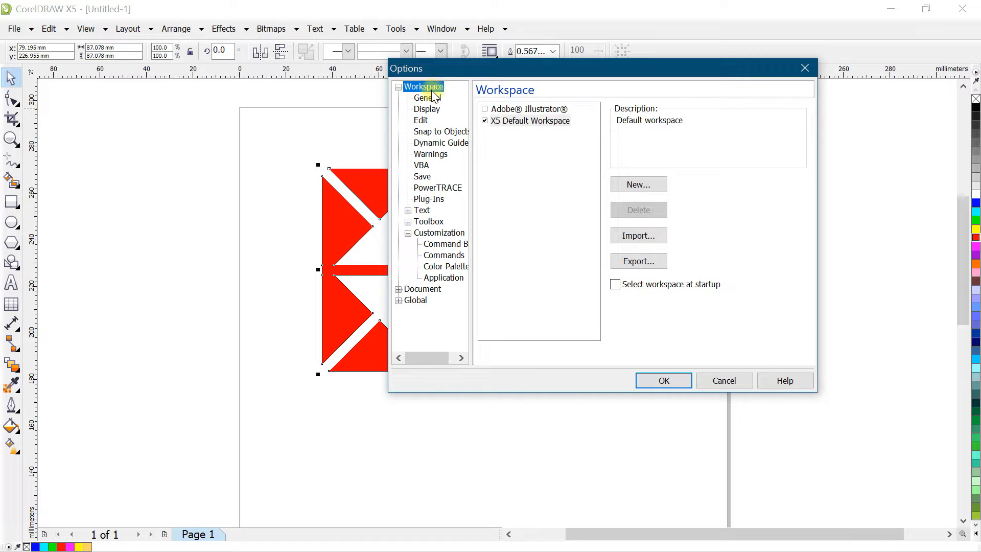
left_click(409, 234)
left_click(408, 234)
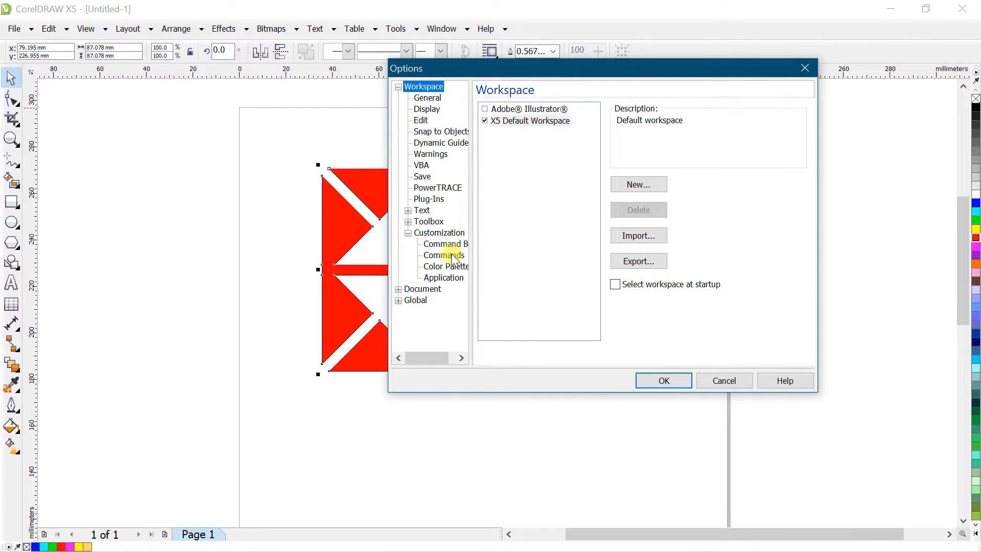
left_click(443, 255)
left_click(509, 111)
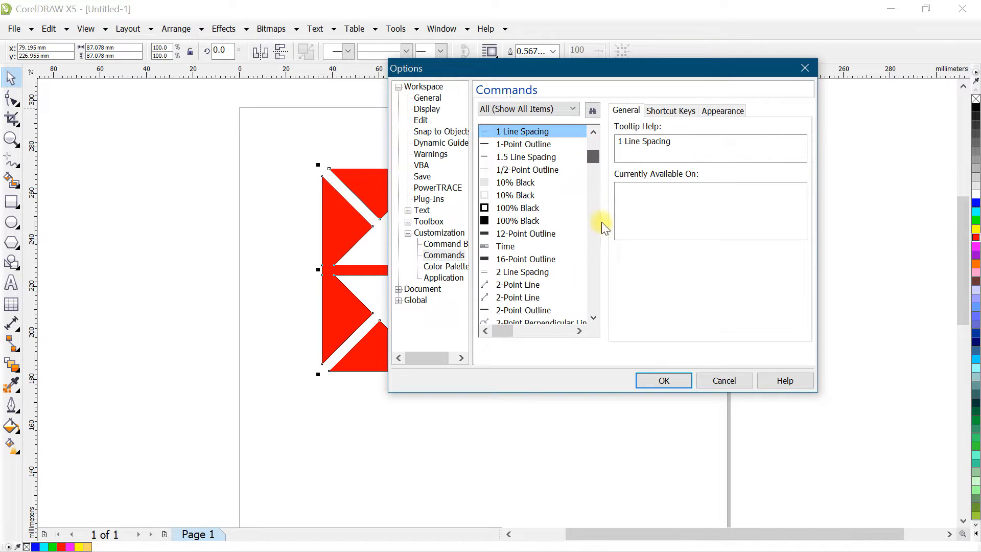
- Find the Size commands in the full command list and compare their tooltip descriptions
left_click(601, 264)
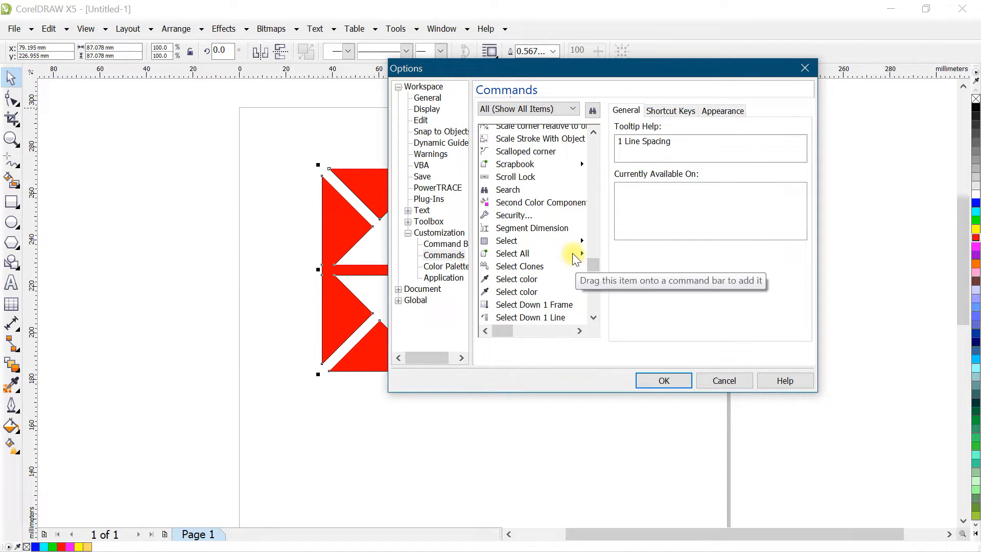
left_click(592, 317)
left_click(591, 318)
left_click(592, 317)
left_click(592, 317)
left_click_drag(590, 317, 591, 317)
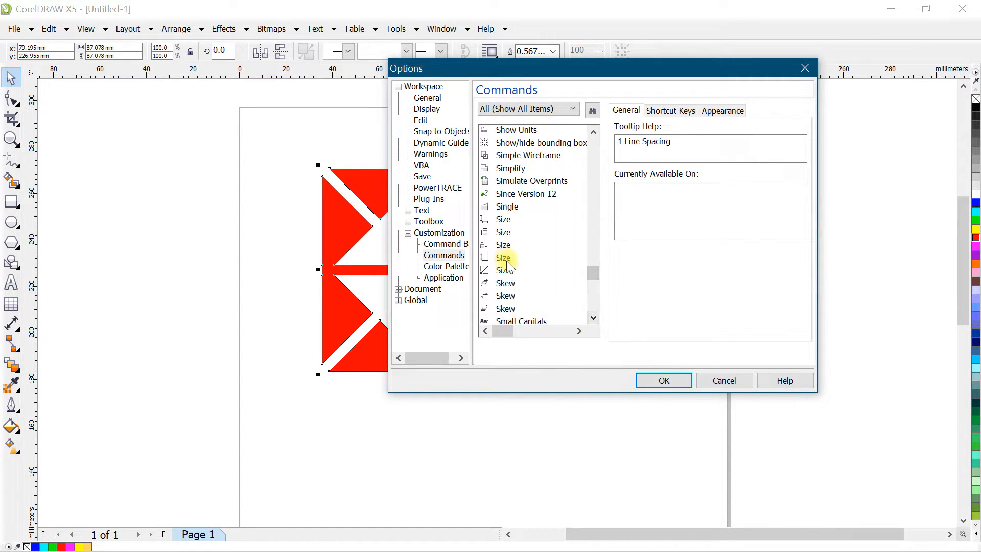
left_click(503, 232)
left_click(503, 245)
left_click(629, 111)
left_click(629, 109)
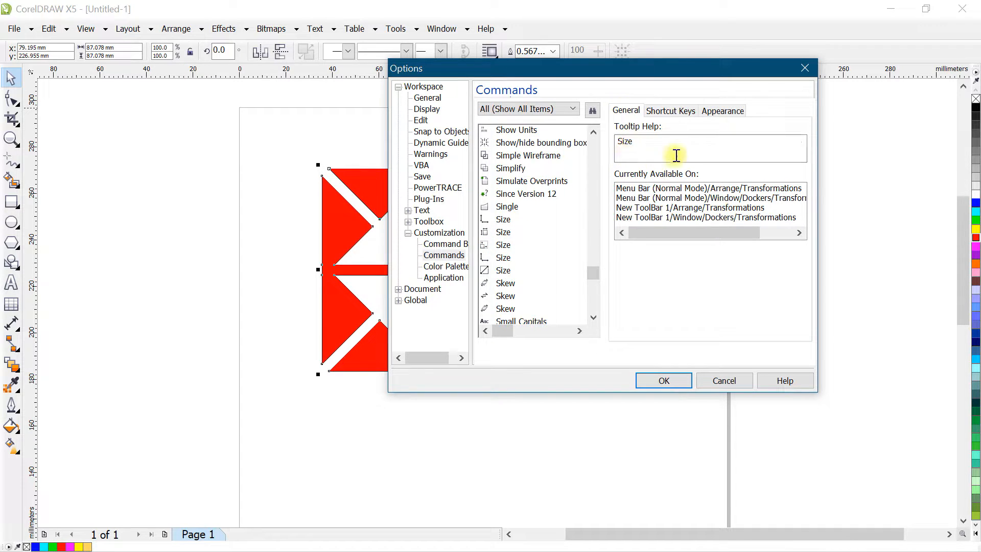
left_click(634, 153)
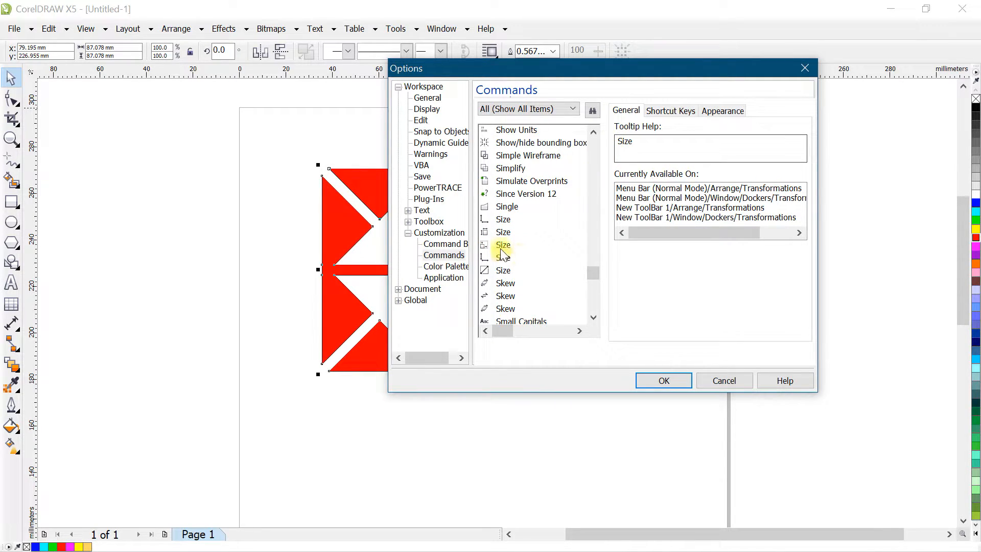
left_click(505, 233)
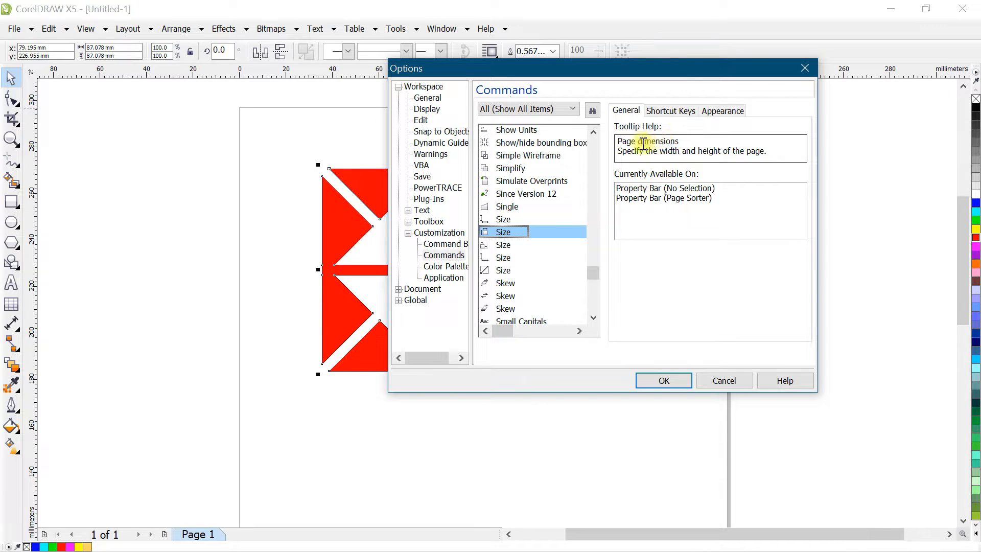
- Assign the shortcut key S to the Size command that sets an object's height and width, and apply the options
left_click(484, 220)
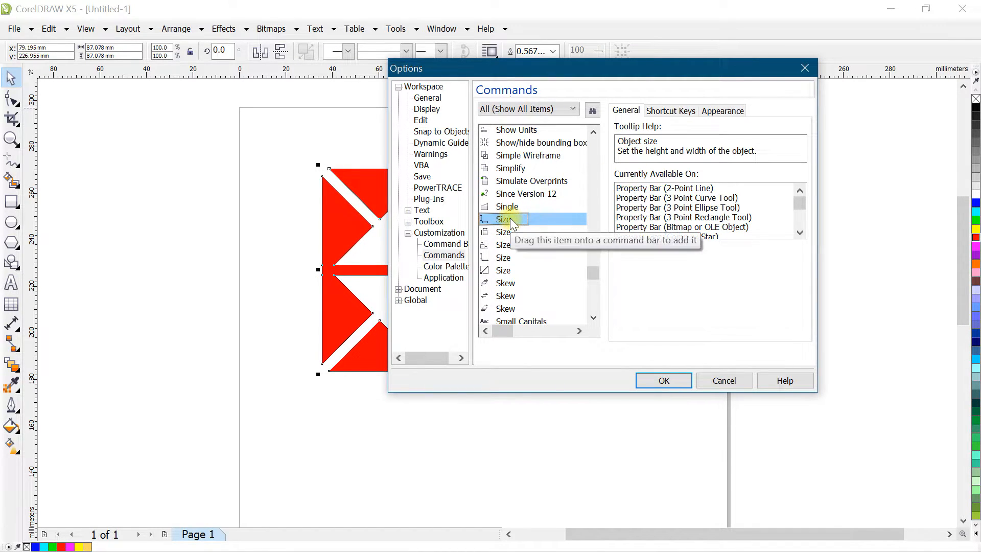
left_click(682, 112)
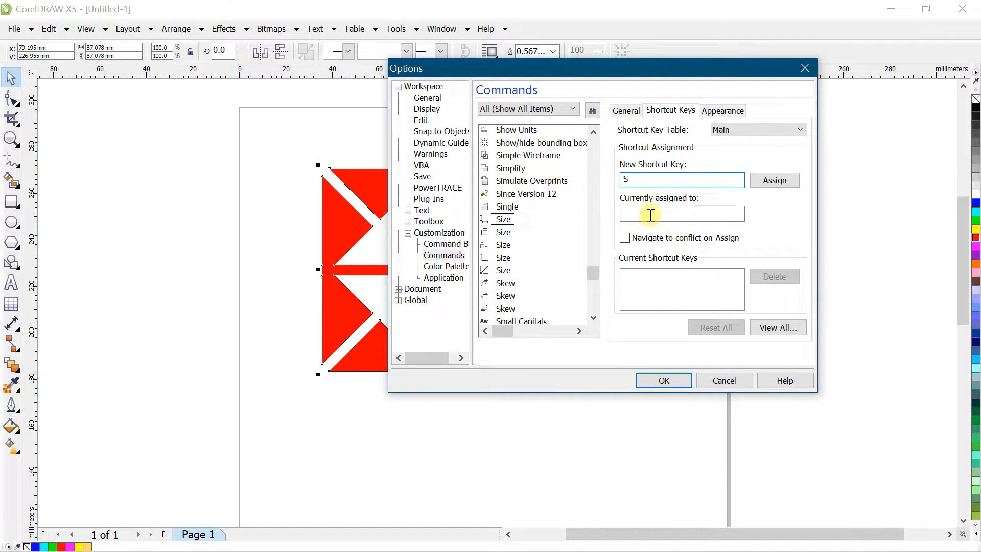
left_click(769, 179)
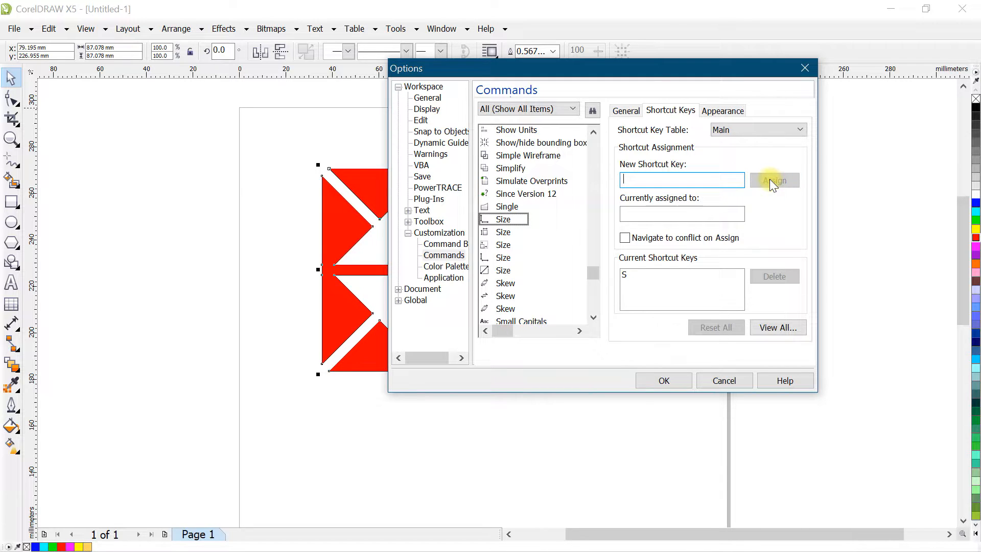
left_click(667, 381)
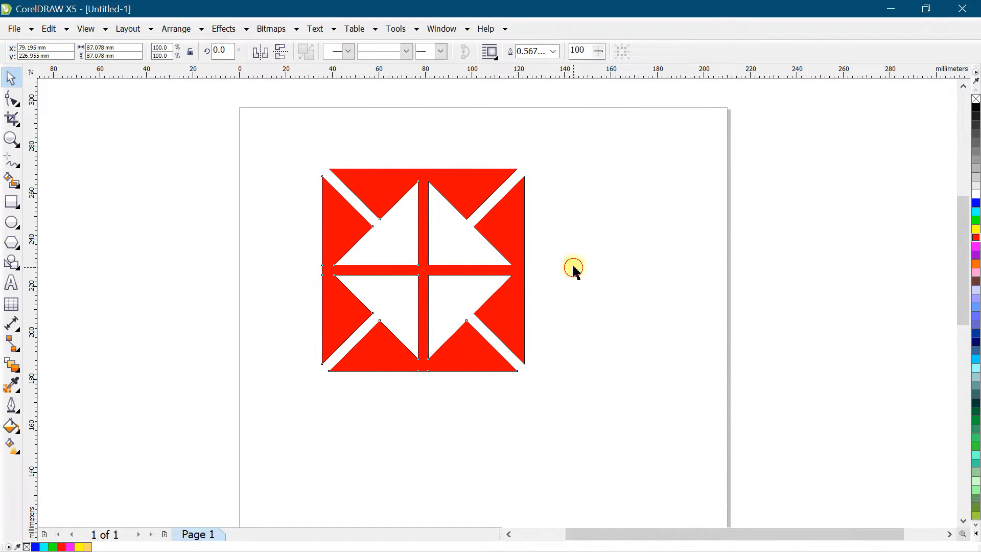
- Move the red ornament about 22 mm left and 4 mm up, and resize it to 100 × 100 mm
left_click_drag(506, 228, 454, 218)
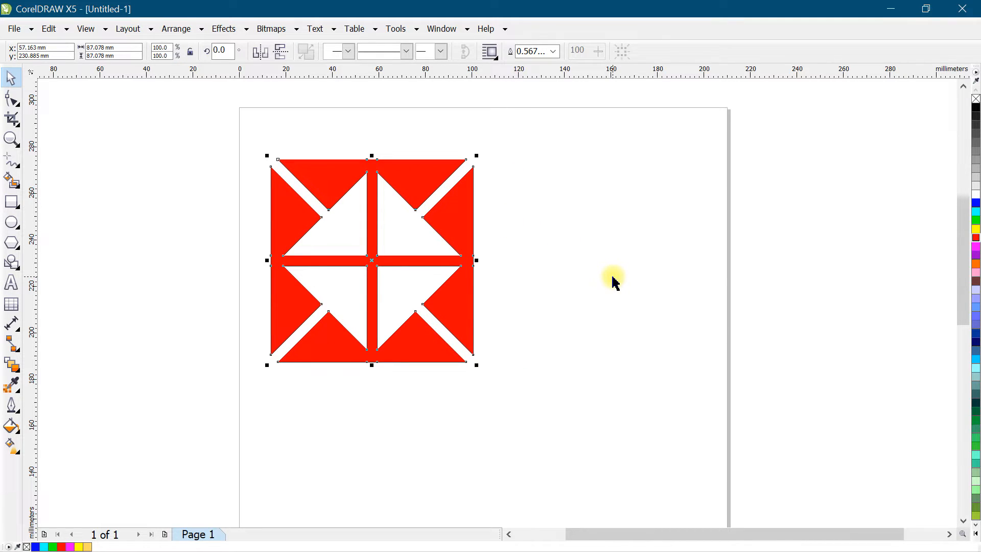
key("s")
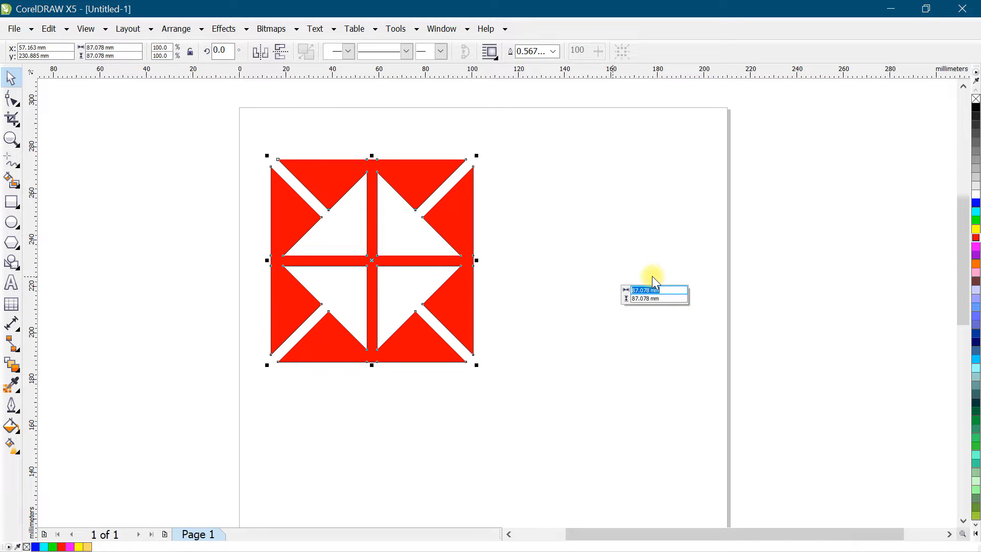
type("100")
key("Tab")
type("1")
key("Return")
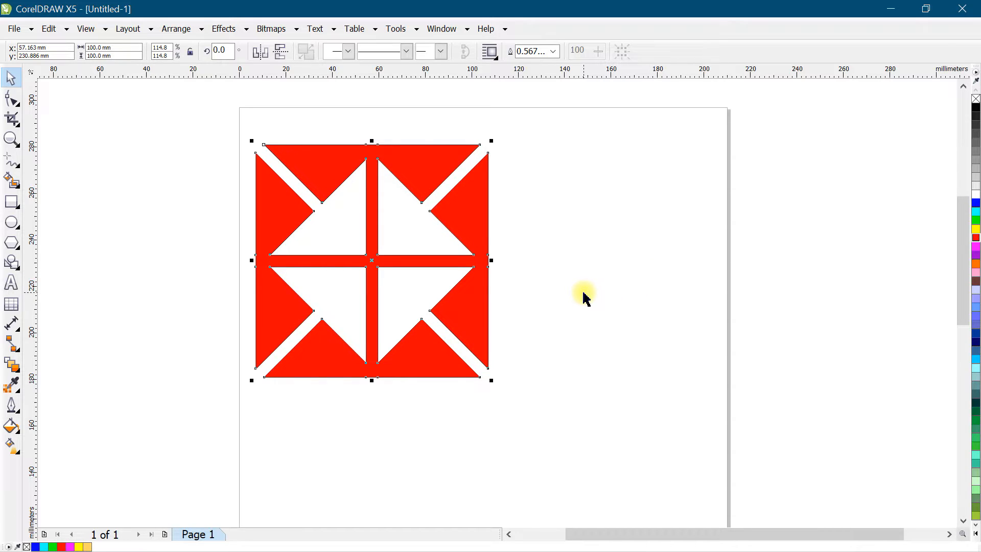
- Resize the red ornament to 50 × 50 mm and move it about 11 mm right and 3 mm up
type("s50")
key("Tab")
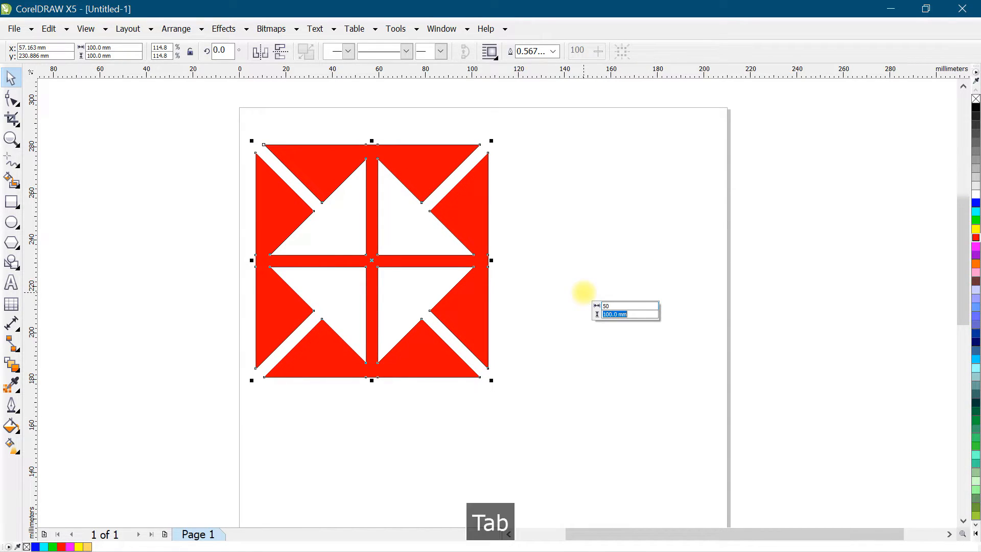
type("50")
key("Return")
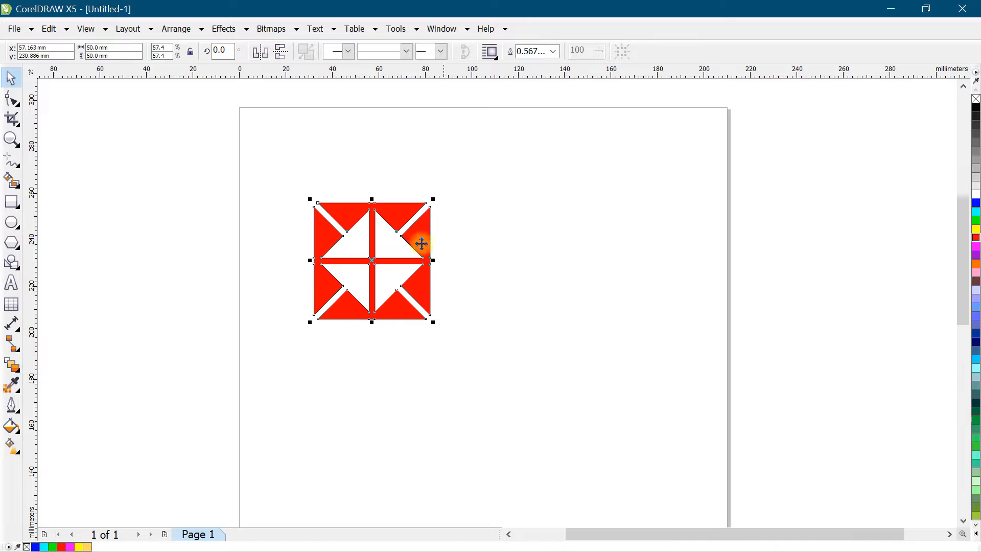
left_click_drag(416, 226, 440, 220)
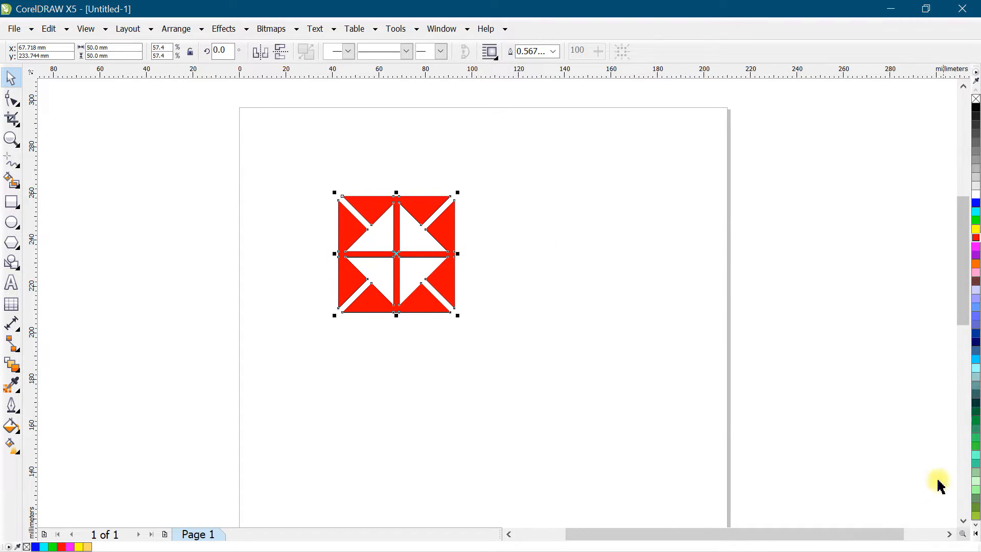
- Delete the red ornament and check which snapping options are enabled
left_click(440, 229)
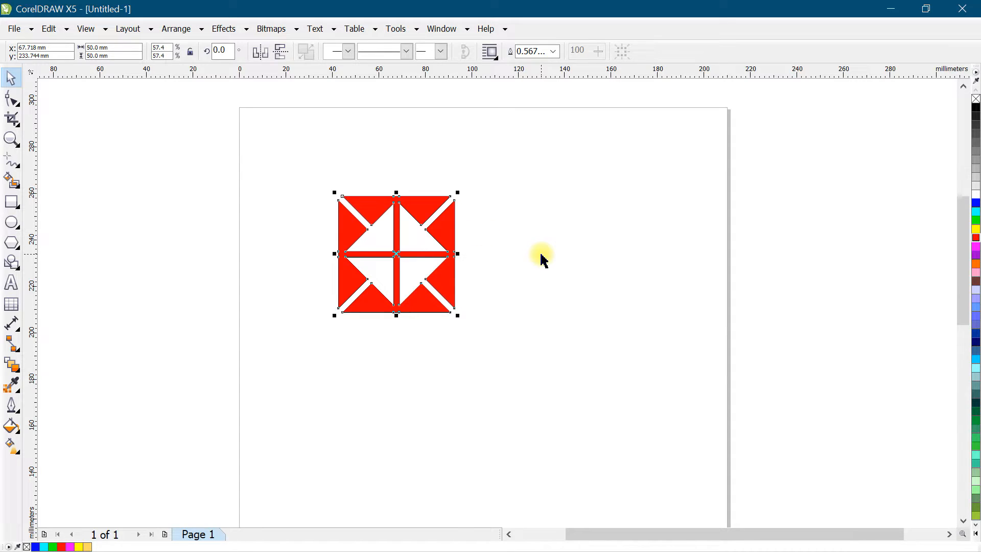
key("Delete")
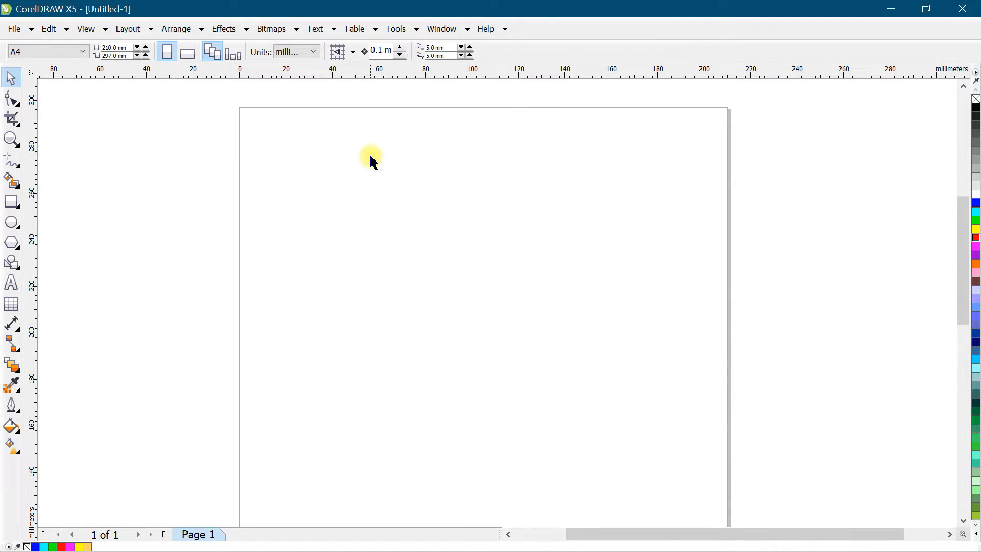
left_click(354, 51)
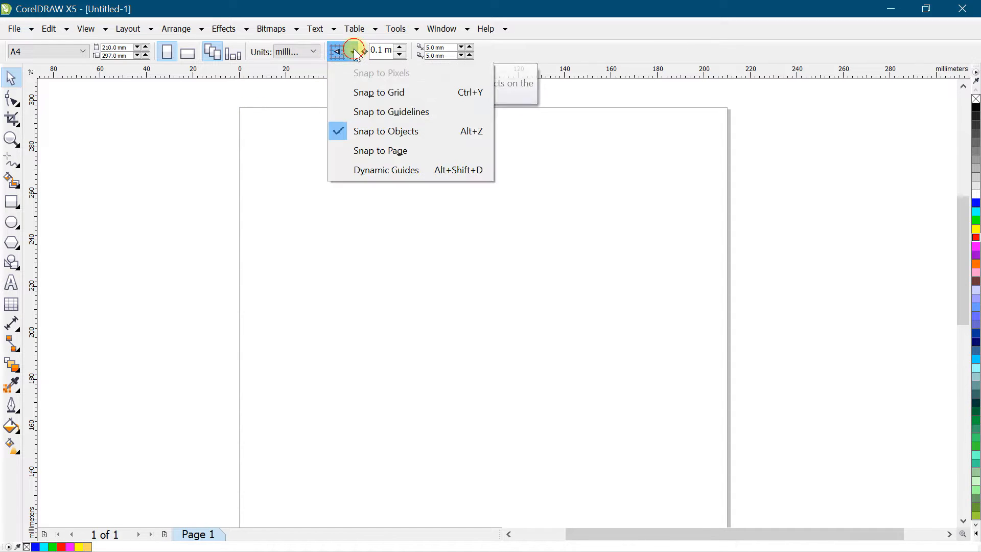
left_click(352, 52)
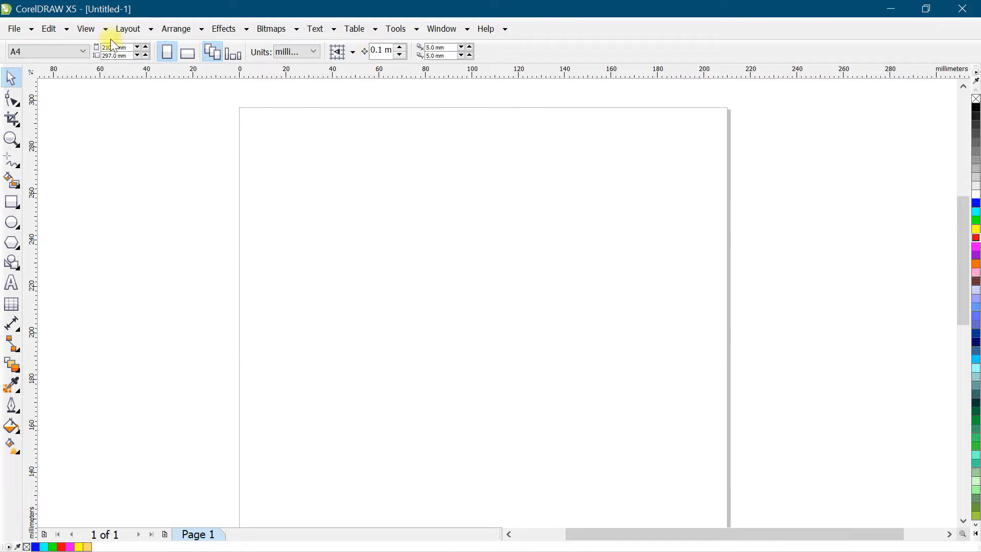
left_click(86, 29)
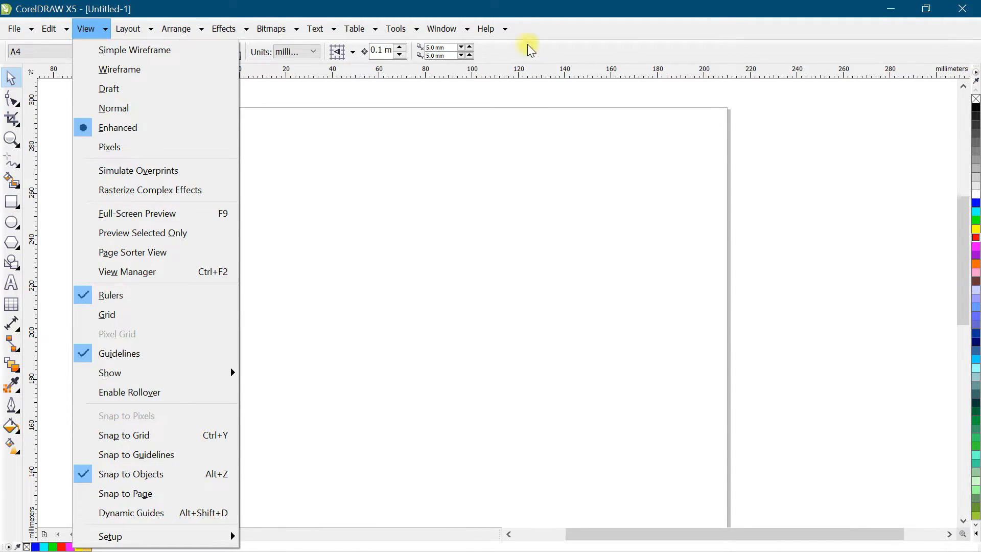
left_click(510, 8)
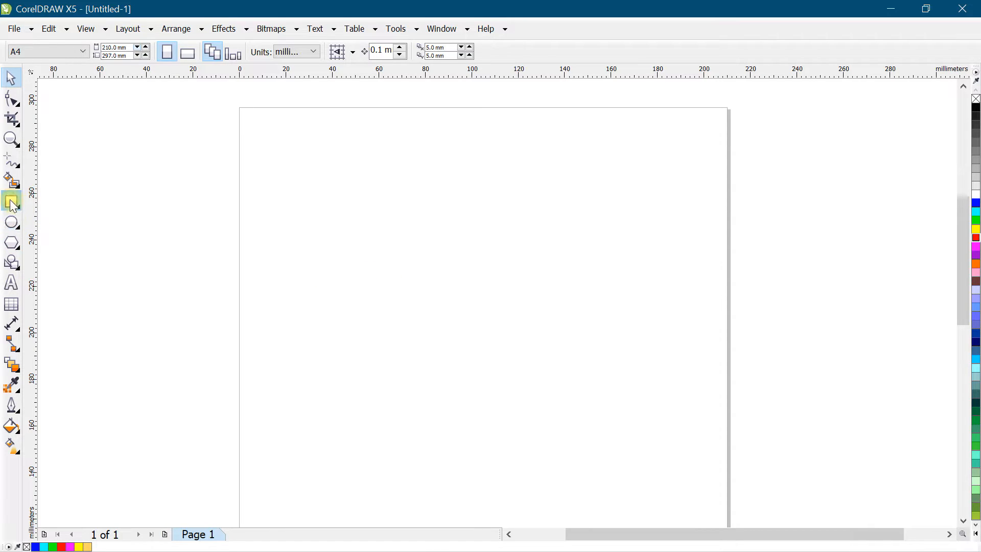
- Draw a rectangle about 113 × 73 mm on the page and move it slightly right and down
left_click(12, 203)
left_click_drag(347, 196, 609, 366)
left_click(12, 79)
left_click_drag(476, 246, 436, 263)
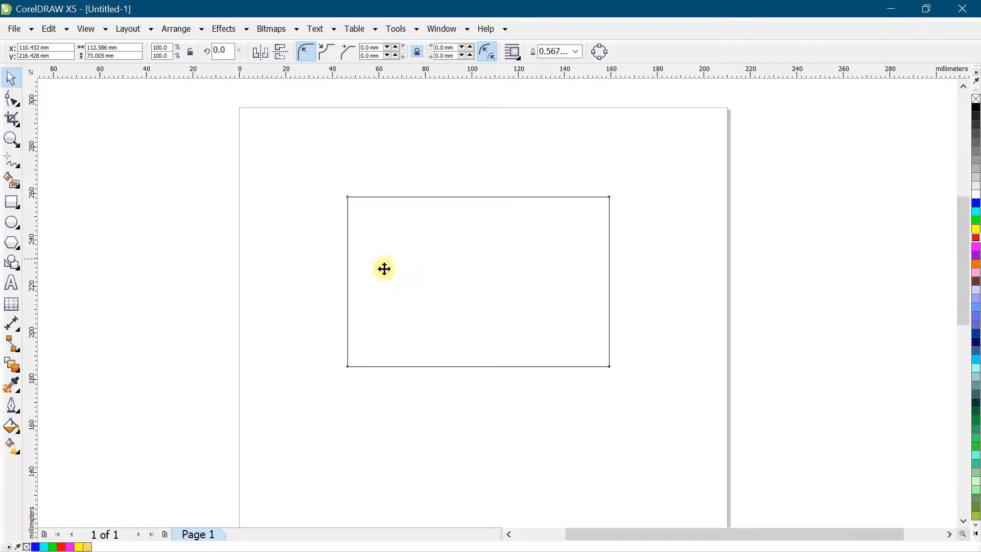
- Draw a circle about 22 mm in diameter over the page's left edge, beside the rectangle
left_click(214, 263)
left_click(11, 221)
left_click_drag(192, 256, 232, 308)
left_click(11, 79)
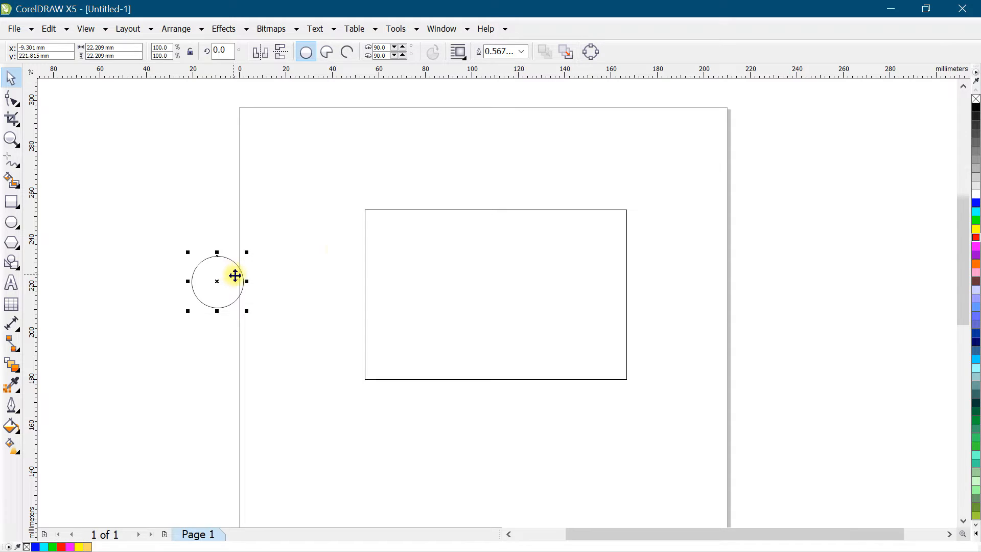
left_click(86, 29)
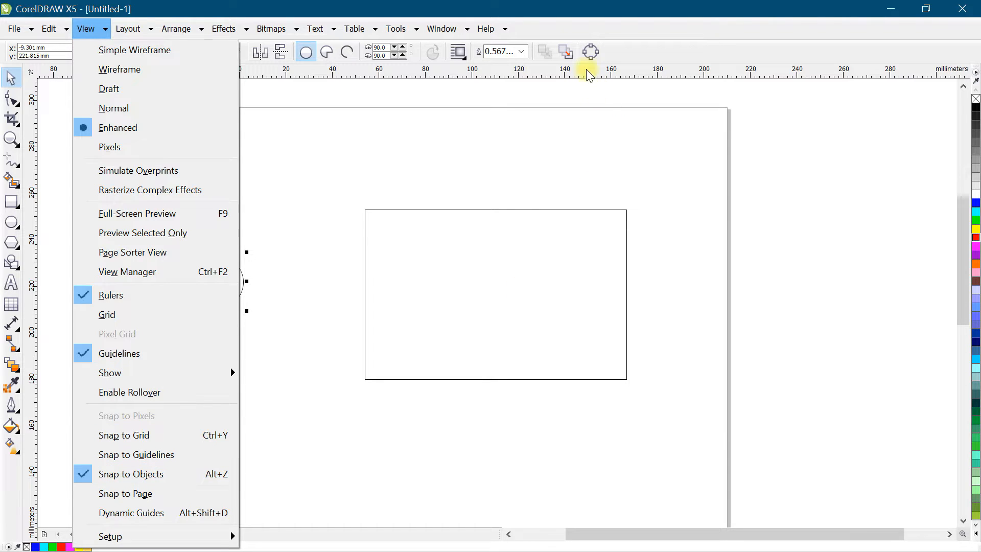
left_click(546, 6)
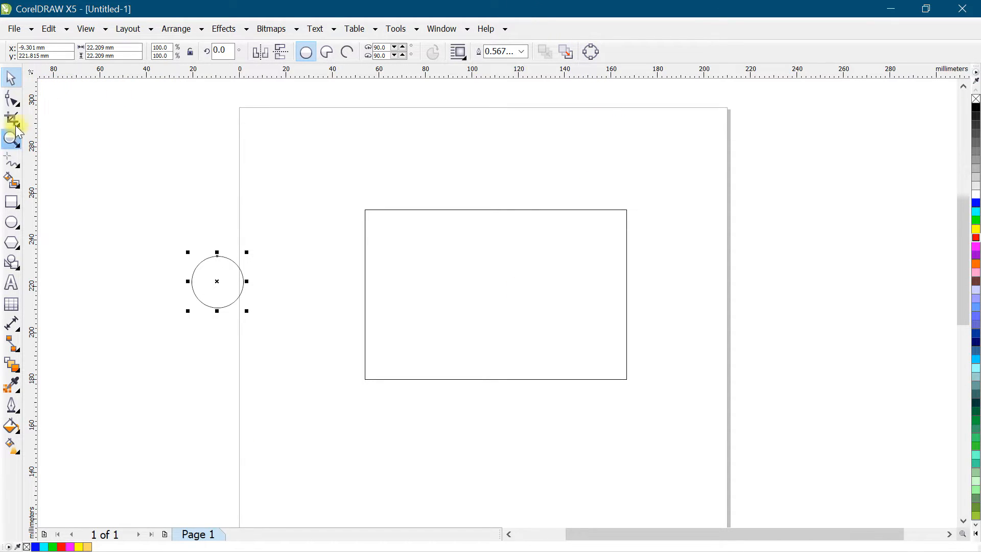
- Pull trial guidelines out of the rulers and delete each one
left_click_drag(32, 134, 120, 148)
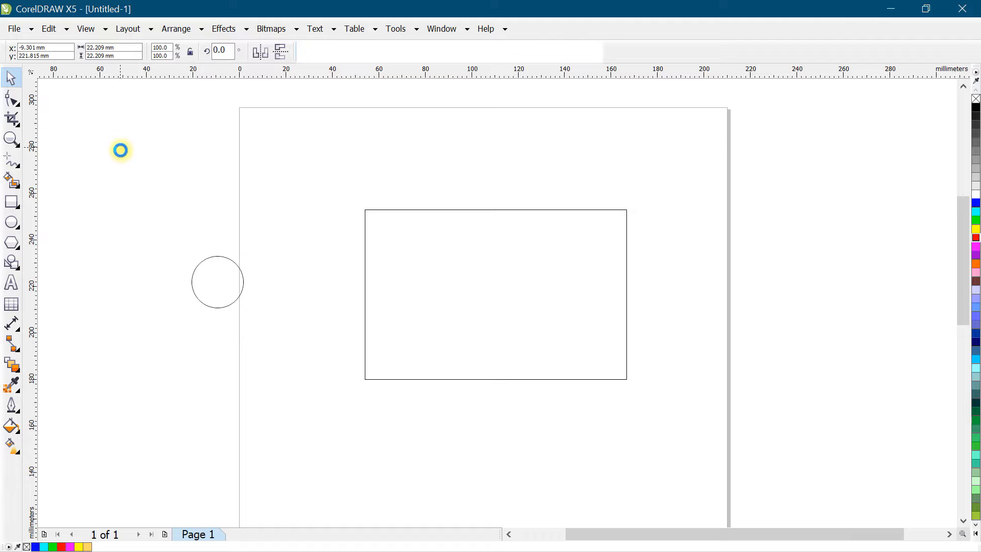
key("Delete")
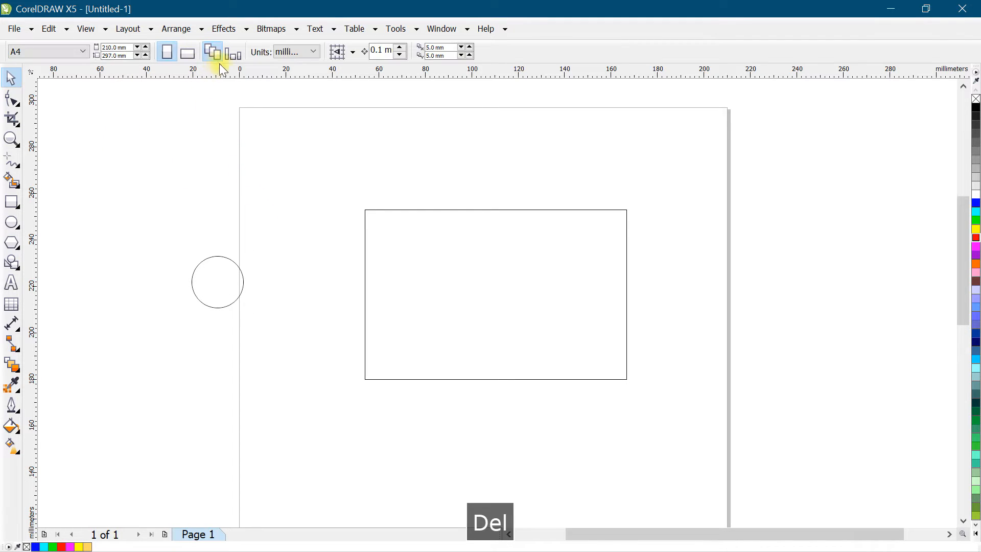
left_click_drag(227, 113, 230, 125)
key("Delete")
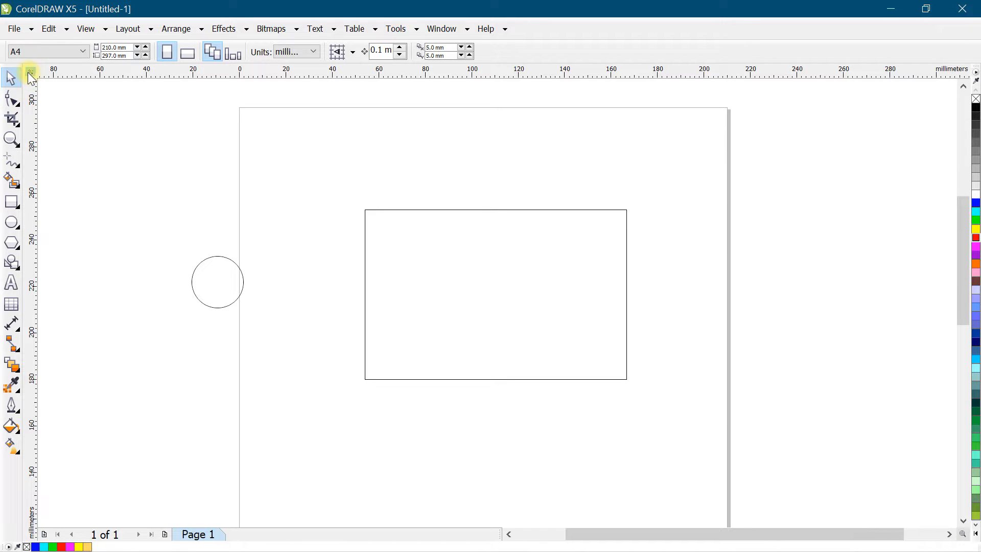
- Try two ruler origin positions near the page, and place the origin on the rectangle's upper-left corner
left_click_drag(30, 76, 136, 136)
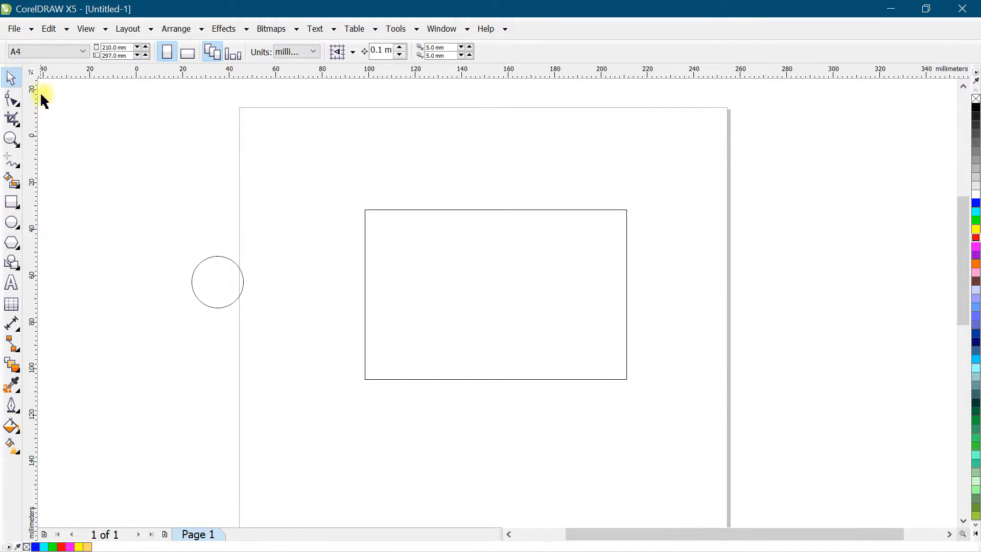
left_click_drag(32, 73, 167, 162)
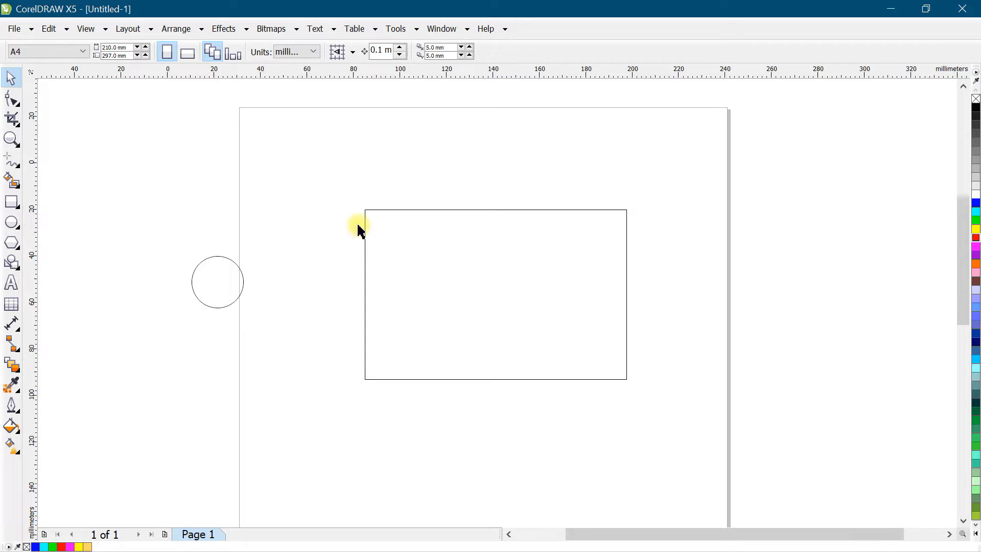
left_click_drag(29, 71, 364, 211)
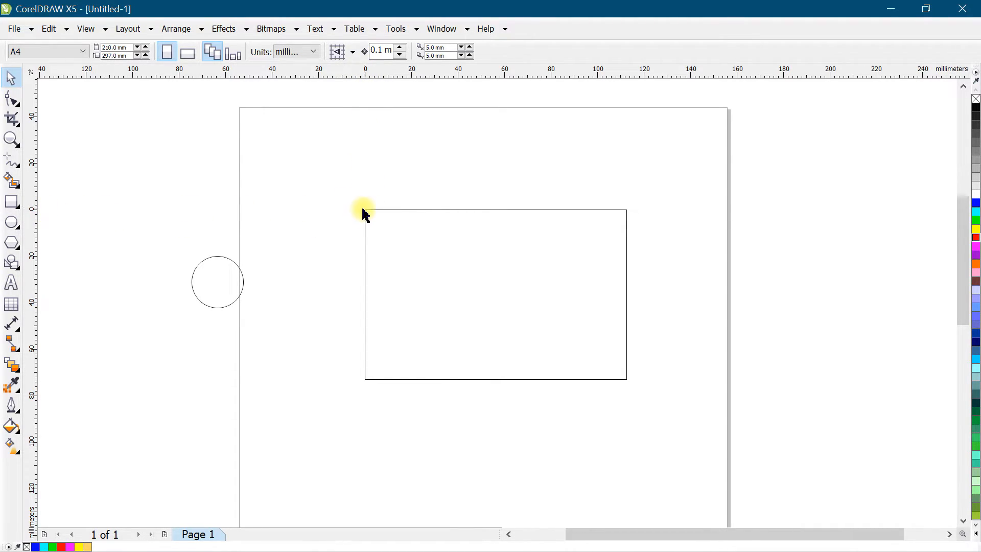
- Centre the circle on the rectangle's upper-left corner by setting its X and Y positions to 0 mm
left_click(217, 280)
left_click(27, 49)
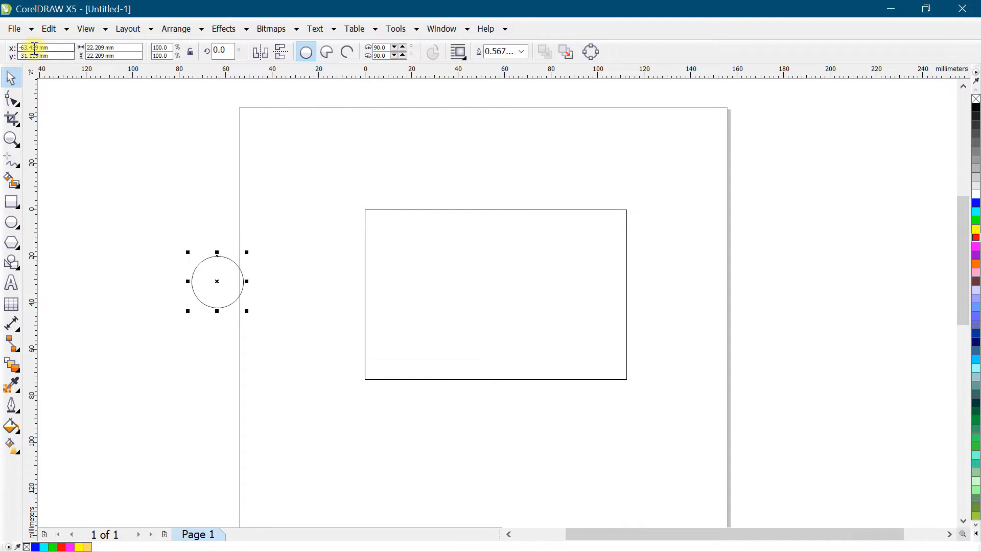
double_click(32, 47)
key("Tab")
type("0")
key("Return")
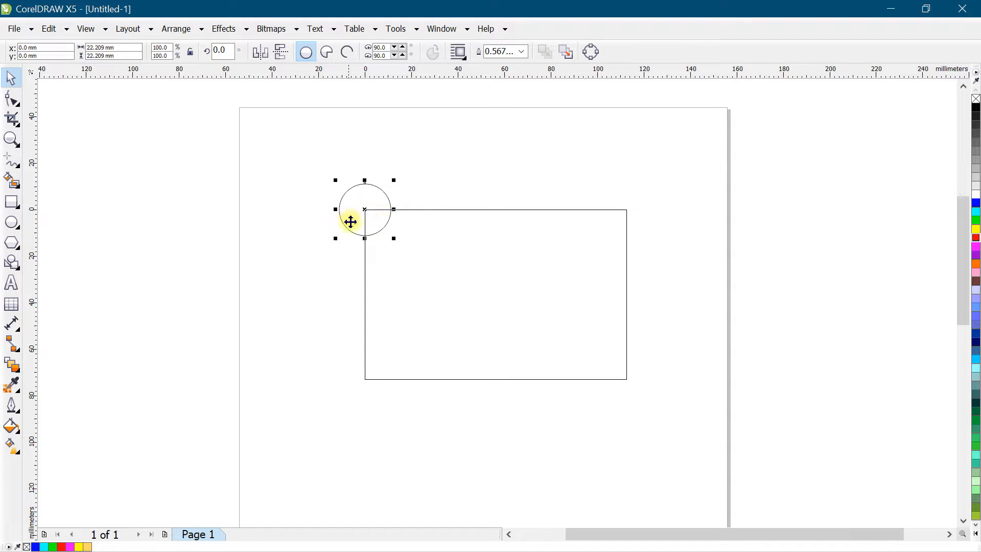
- Move the circle clear of the rectangle and relocate the ruler origin to the rectangle's upper-right corner
left_click_drag(361, 221, 237, 248)
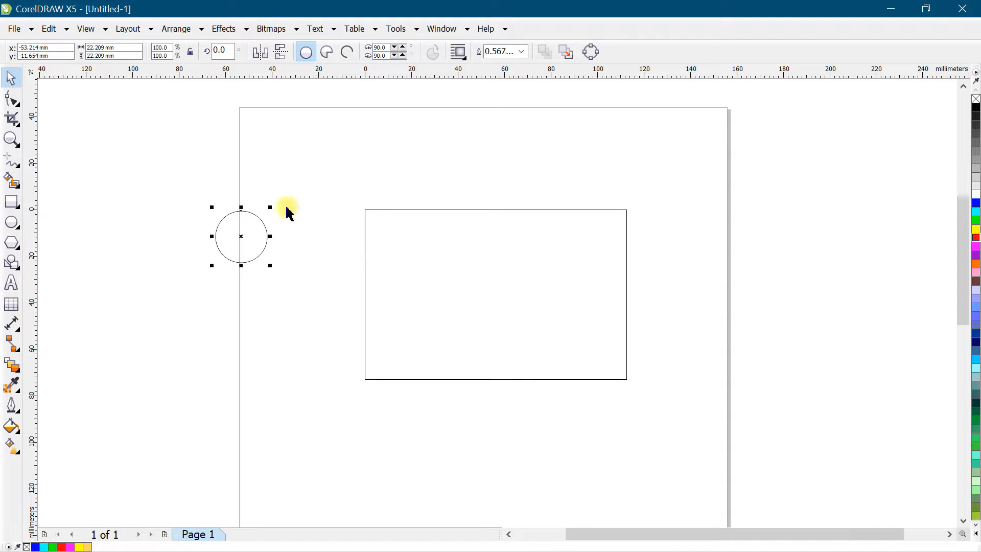
left_click_drag(31, 75, 628, 213)
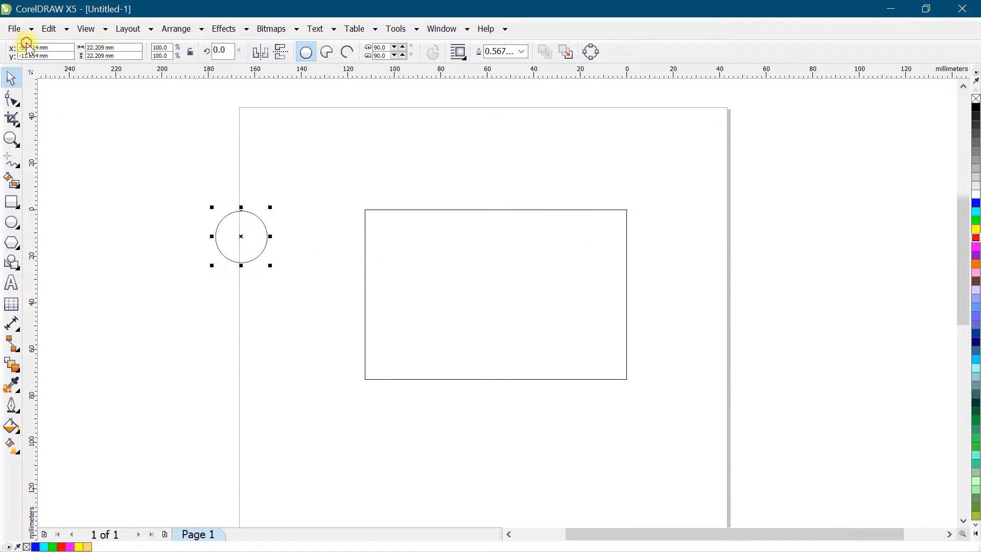
- Set the circle's X and Y positions to 0 mm to centre it on the new origin, and move it outside the page's left edge
key("Tab")
type("0")
key("Return")
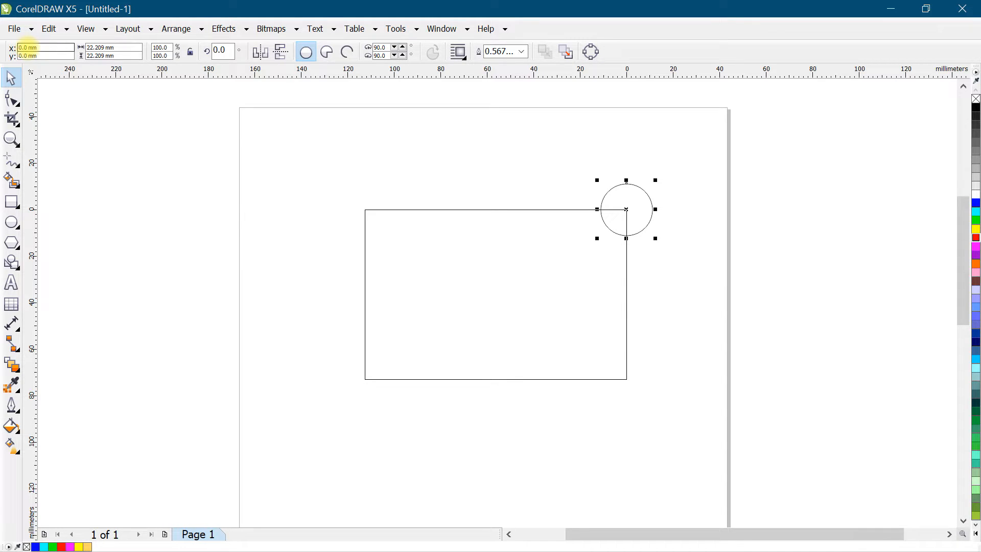
left_click(10, 78)
left_click(514, 183)
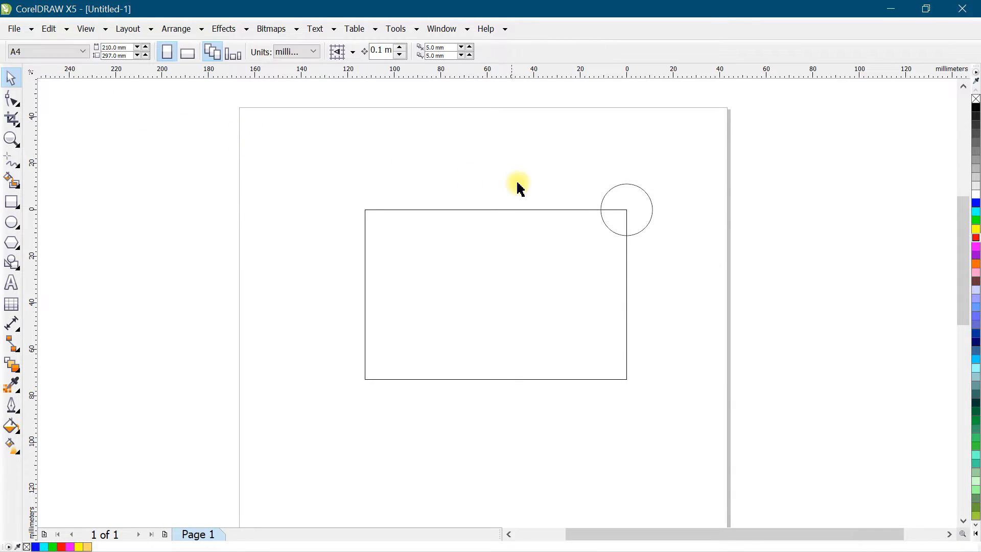
left_click_drag(613, 187, 157, 226)
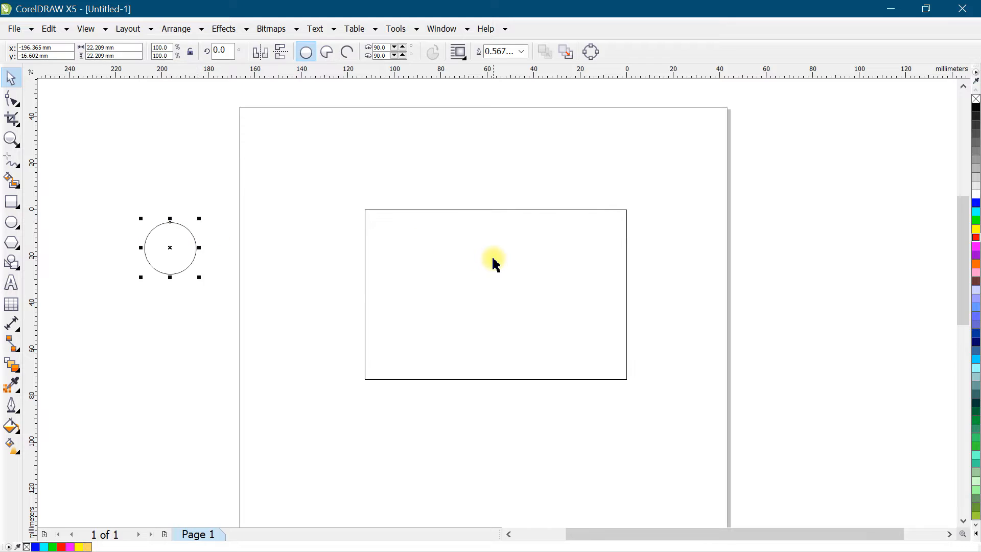
- Flatten the rectangle into a bar about 10 mm high near the page's upper-left corner, and stack four evenly spaced copies below it
left_click(508, 390)
left_click_drag(496, 382, 425, 207)
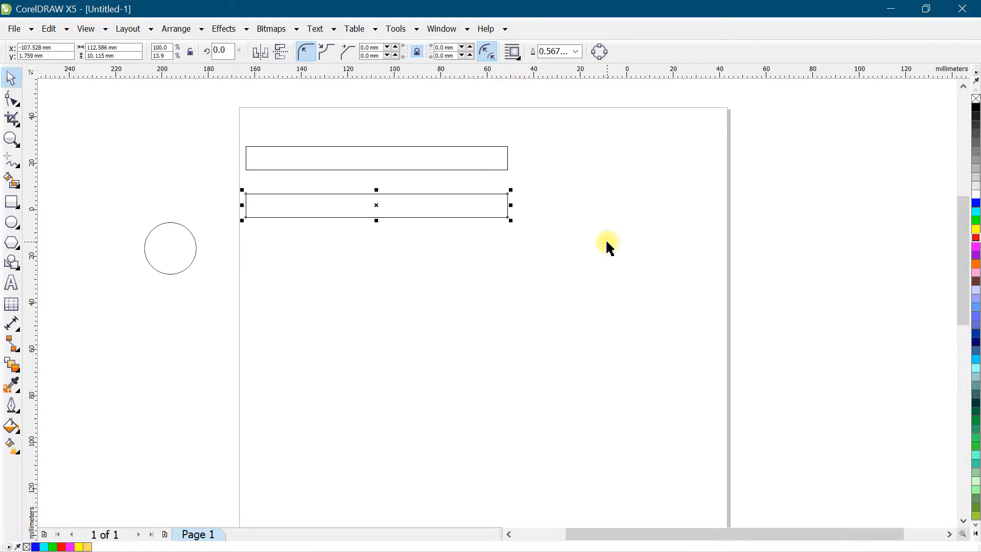
key("ctrl+r")
key("ctrl+r")
key("ctrl+r")
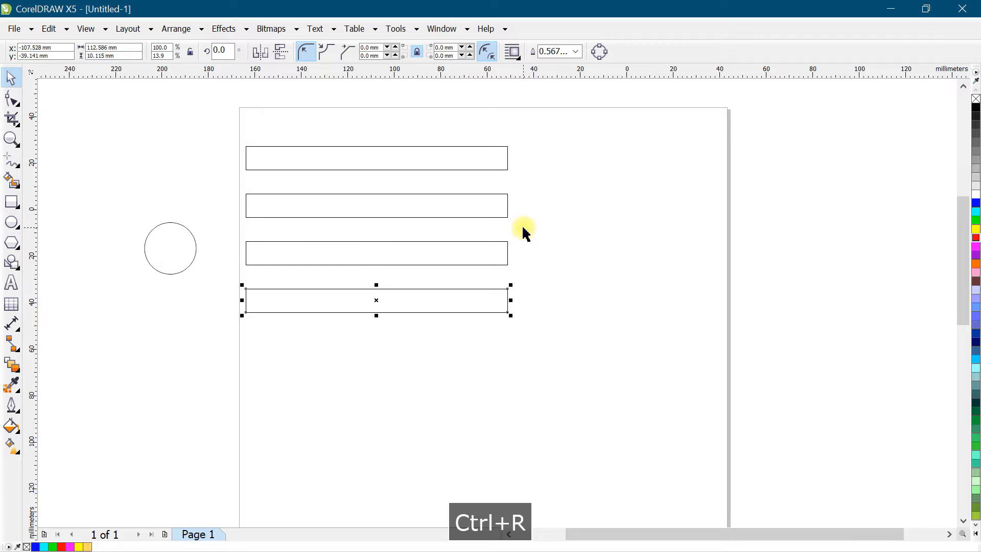
- Narrow all five bars together to about 51 mm wide, and place three spaced vertical guidelines beyond their right ends
left_click_drag(236, 115, 545, 433)
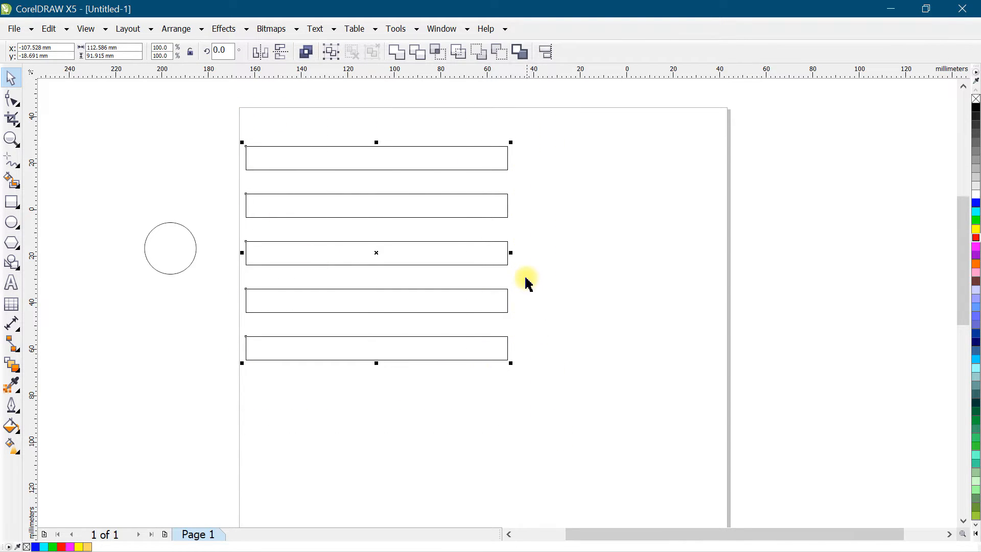
left_click_drag(511, 253, 368, 266)
left_click_drag(32, 245, 439, 264)
left_click_drag(55, 245, 503, 245)
left_click_drag(30, 189, 567, 262)
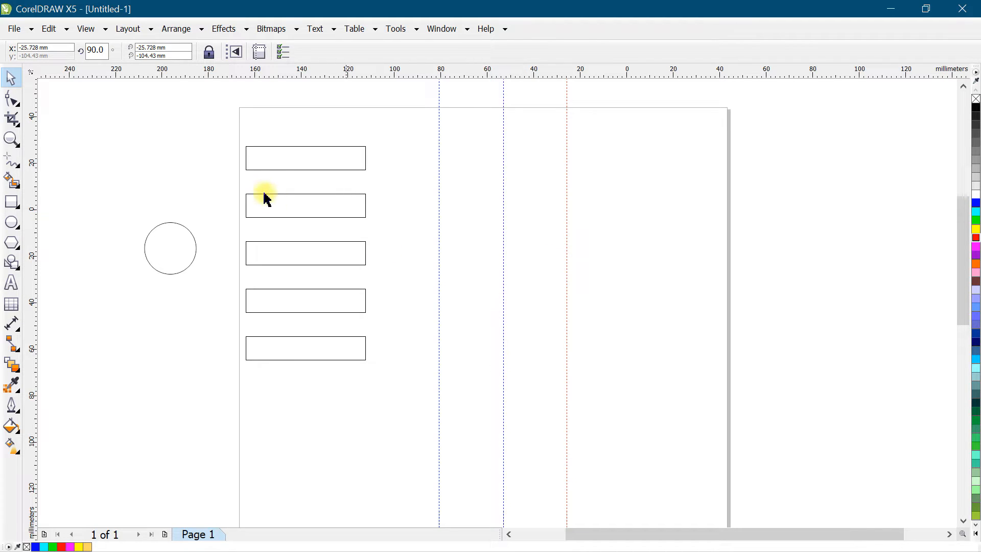
- Try to stretch the top bar's right edge to the first vertical guideline without guideline snapping
left_click(304, 158)
left_click_drag(369, 158, 449, 161)
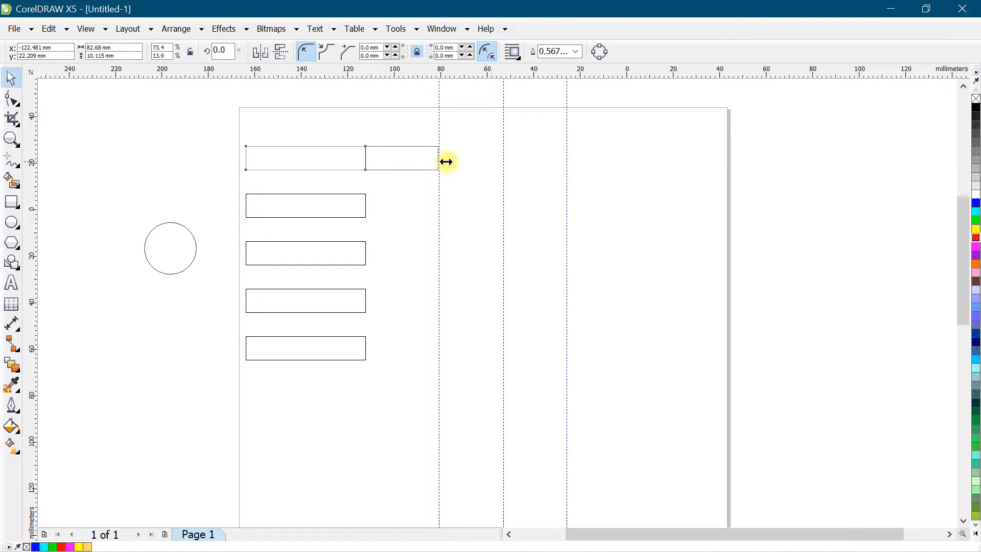
left_click_drag(453, 161, 363, 188)
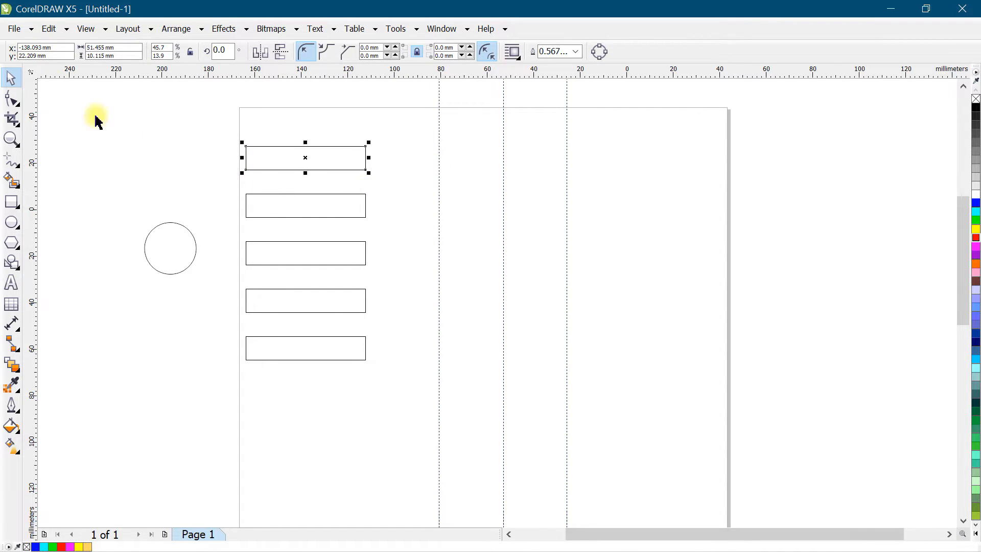
- Enable Snap to Guidelines and stretch the top bar's right edge onto the first vertical guideline
left_click(87, 29)
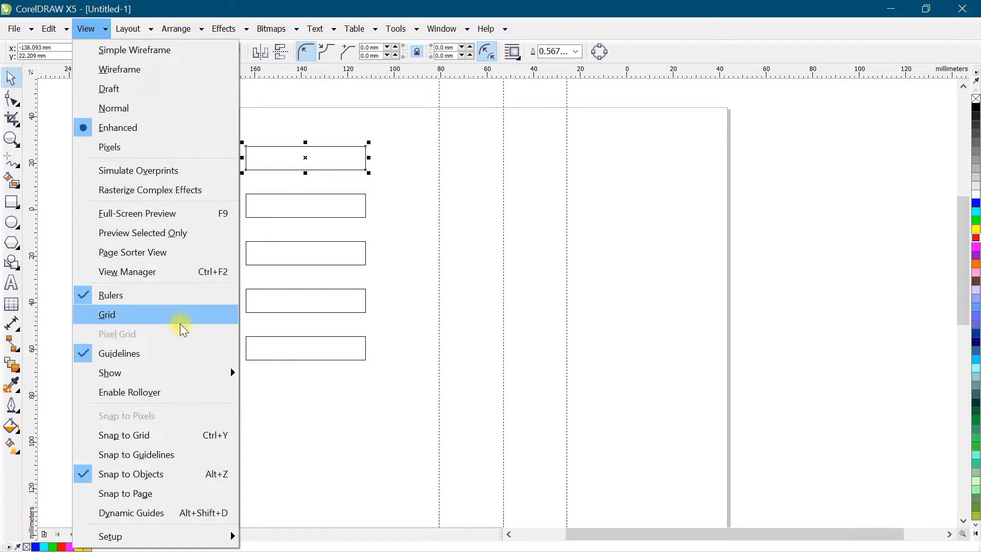
left_click(161, 453)
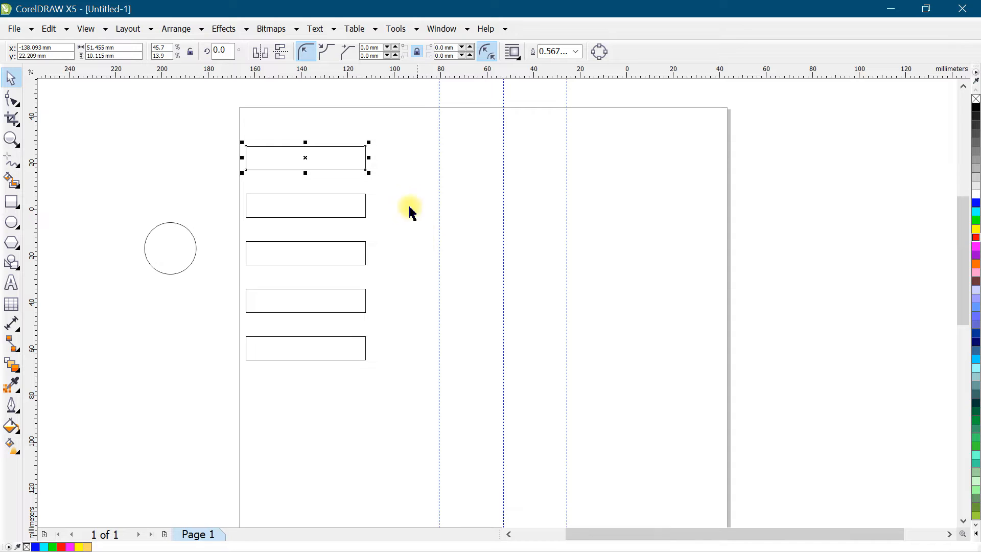
left_click_drag(369, 157, 438, 163)
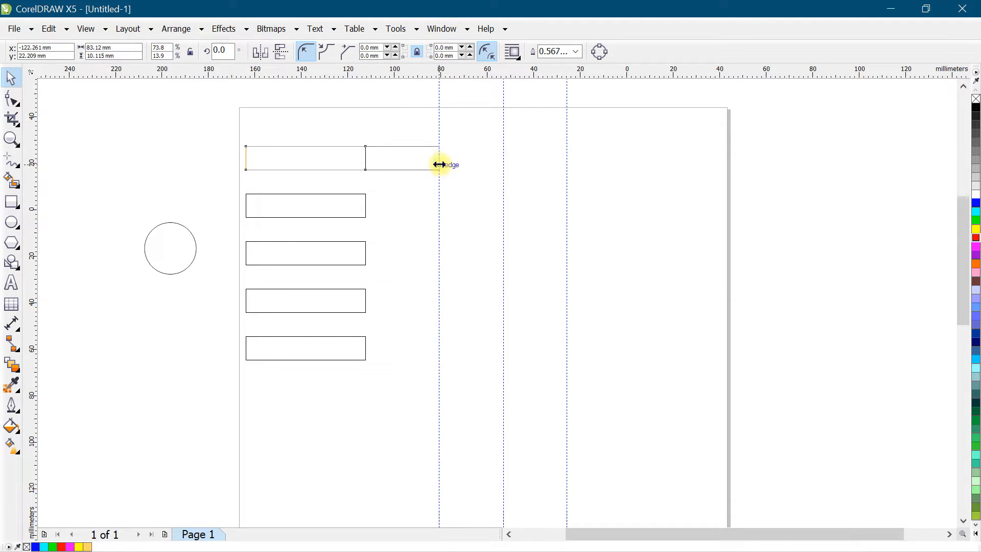
left_click_drag(441, 164, 441, 164)
- Stretch the second bar's right edge to the middle guideline and the third bar's right edge to the farthest guideline
left_click(366, 211)
left_click_drag(368, 206, 505, 209)
key("ctrl+z")
left_click(365, 204)
left_click(354, 264)
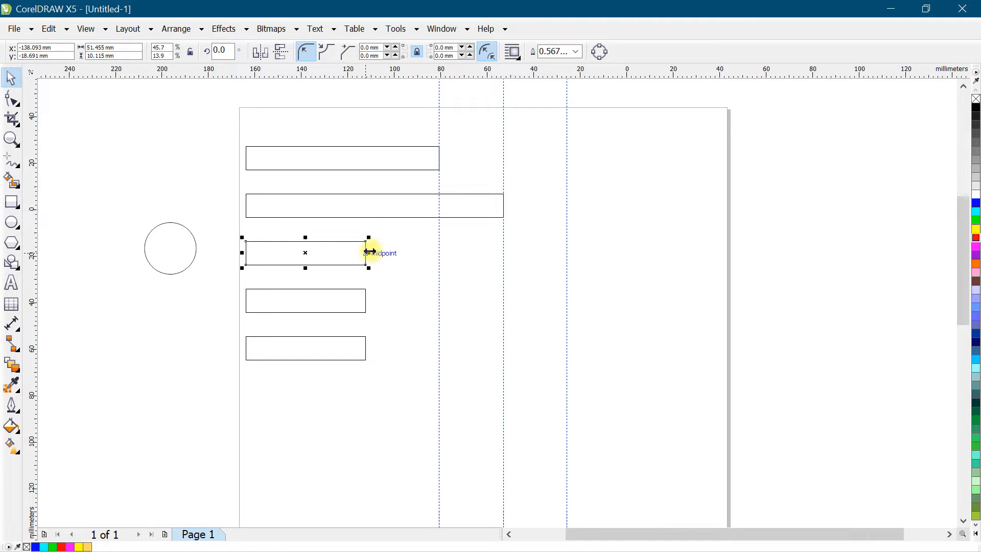
left_click_drag(368, 254, 568, 256)
- Stretch the fourth bar's right edge to the middle guideline and the fifth bar's right edge to the first guideline
left_click(365, 307)
left_click_drag(365, 300, 505, 301)
left_click(366, 352)
left_click_drag(371, 350, 440, 350)
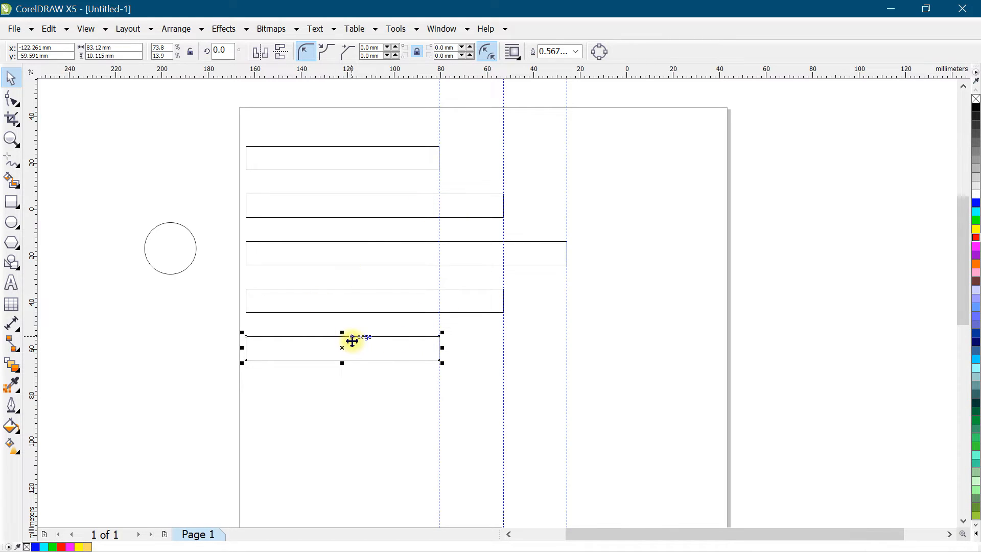
left_click(368, 161)
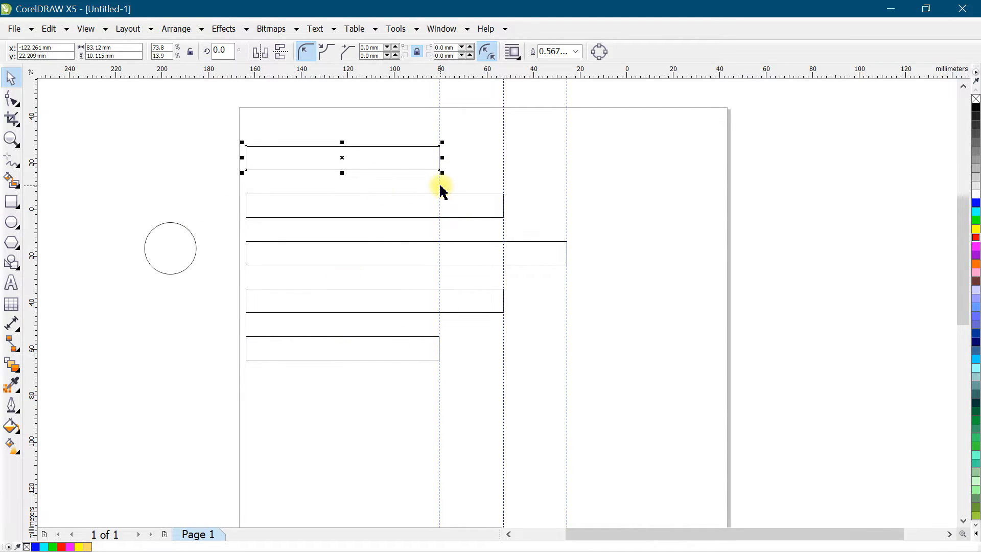
left_click(223, 140)
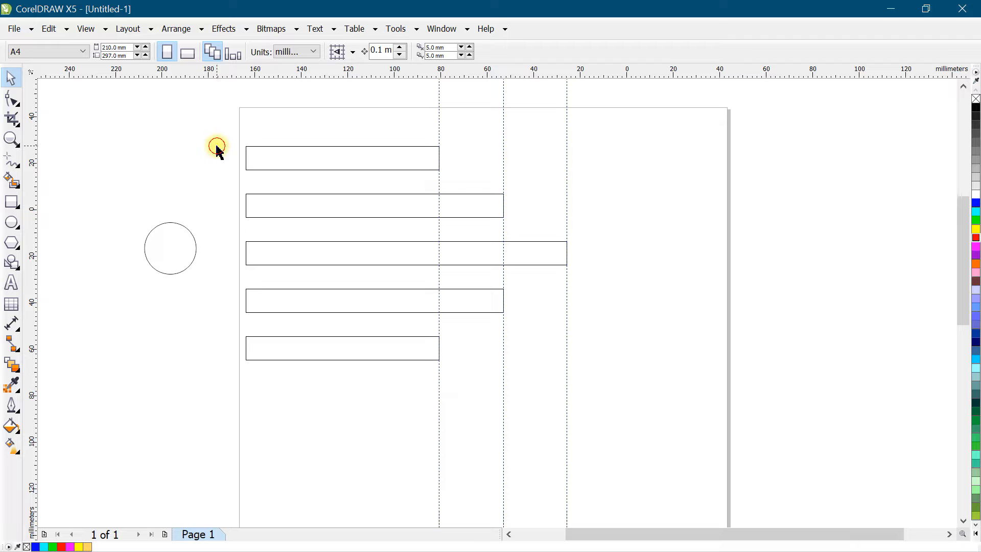
- Examine the snapping radius setting in the Snap to Objects options and accept the dialog
left_click(395, 29)
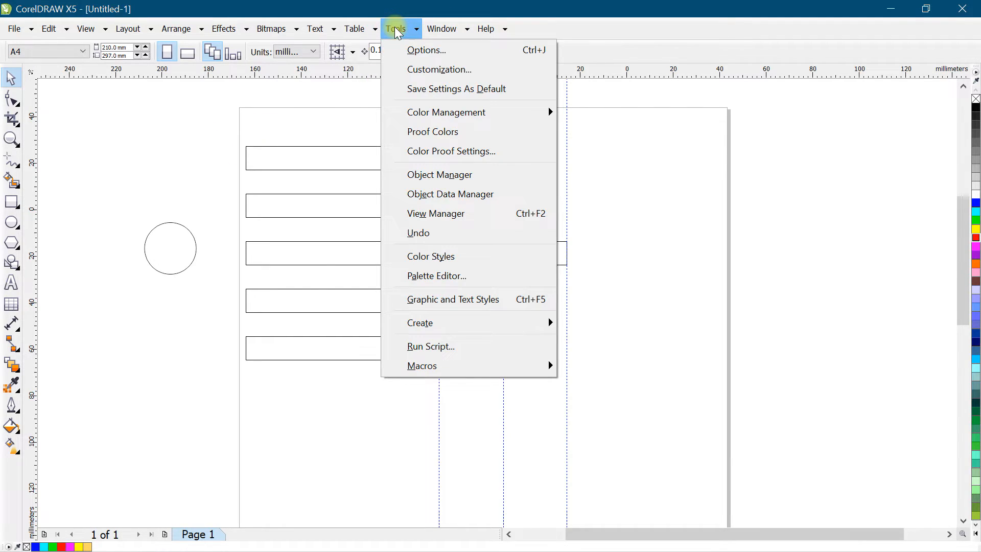
left_click(424, 50)
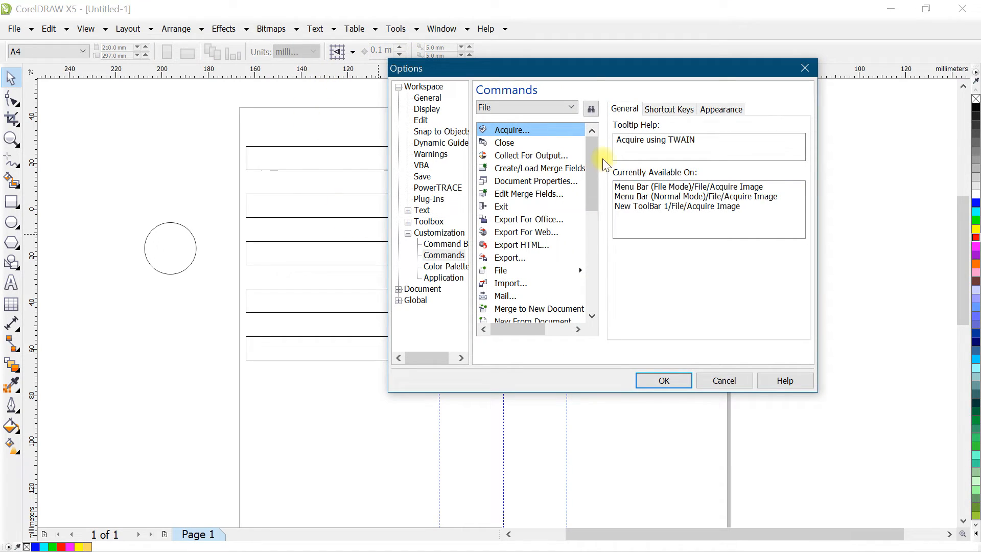
left_click_drag(584, 69, 518, 80)
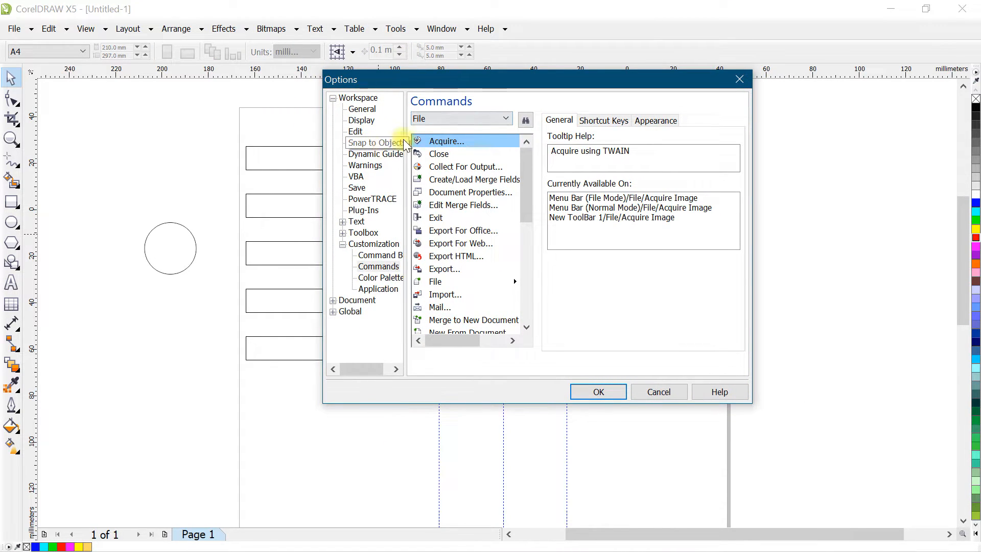
left_click_drag(535, 83, 500, 101)
left_click(327, 161)
left_click(603, 144)
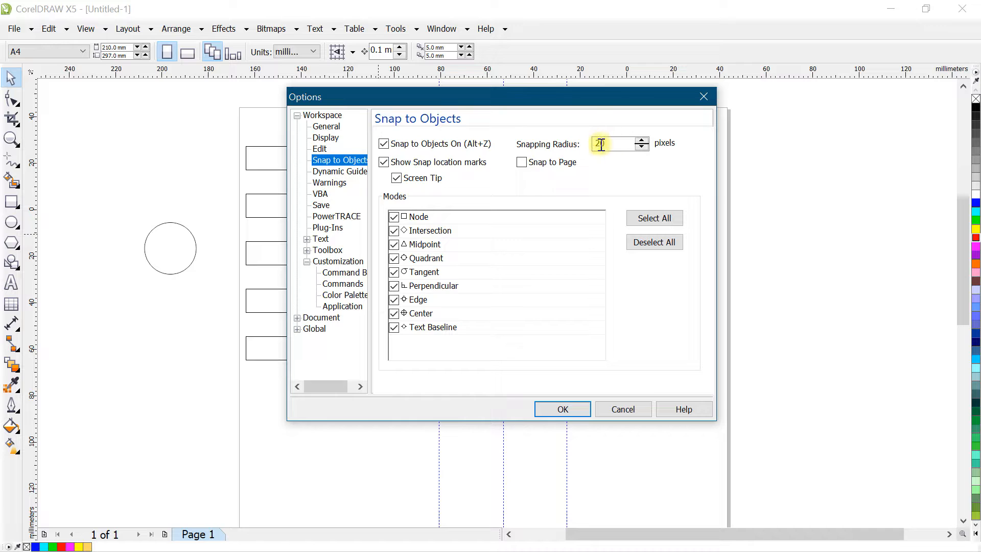
double_click(609, 144)
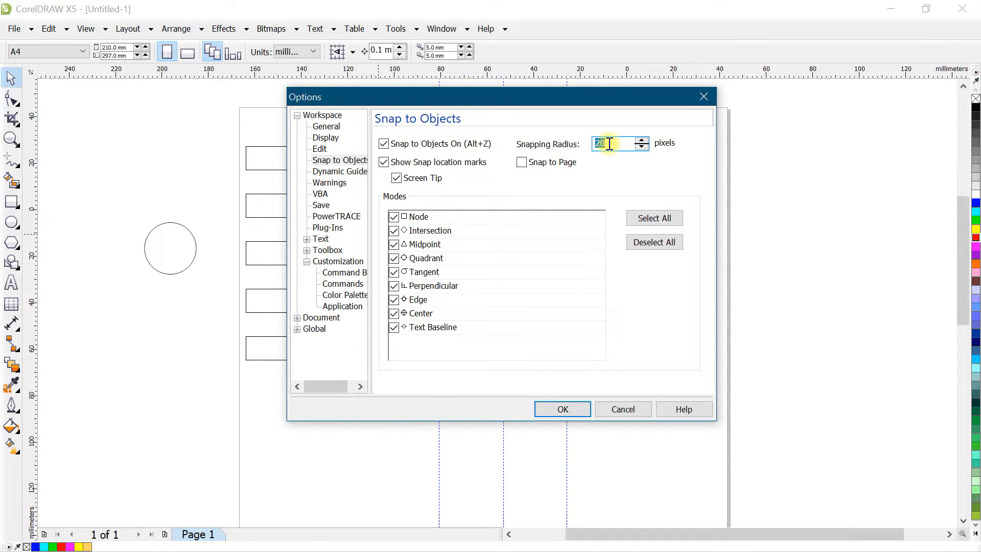
left_click(578, 409)
- Test snapping by moving the top bar's right edge to and from the first guideline, and shorten the bar to about 69 mm
left_click(389, 167)
left_click_drag(441, 157, 417, 158)
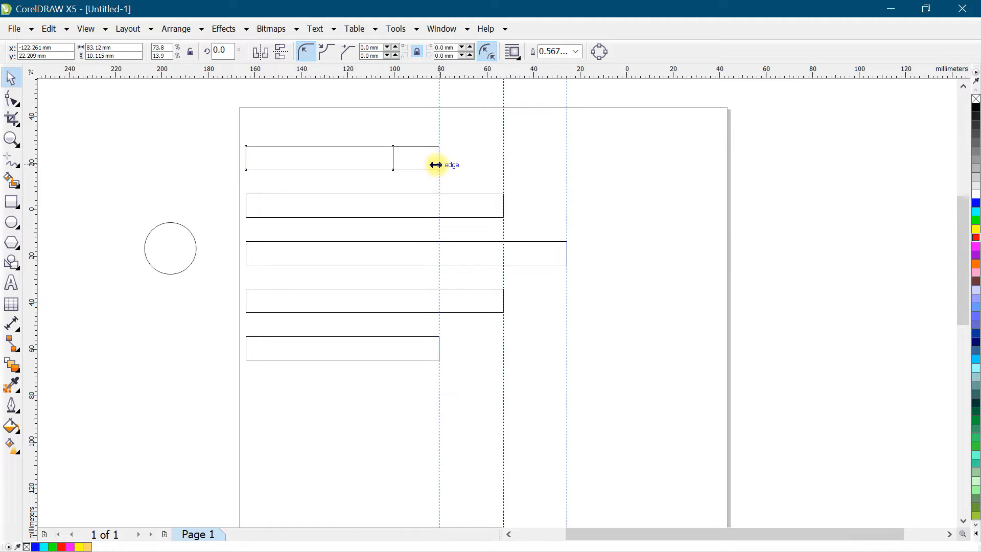
left_click_drag(439, 164, 438, 164)
mouse_move(419, 231)
left_mouse_down()
mouse_move(434, 250)
mouse_move(406, 233)
left_mouse_up()
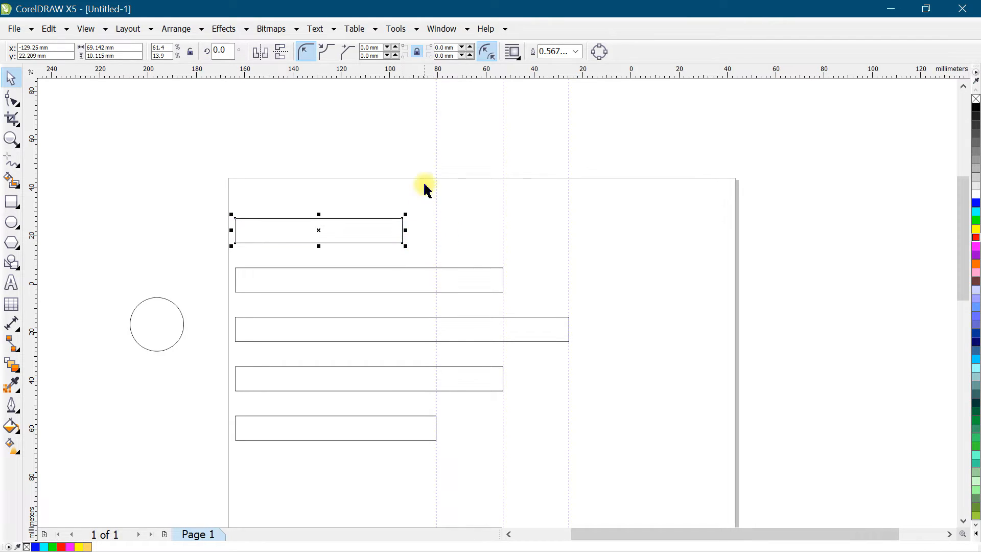
- Set the snapping radius to 10 pixels in the Snap to Objects options and accept the dialog
left_click(428, 29)
mouse_move(400, 33)
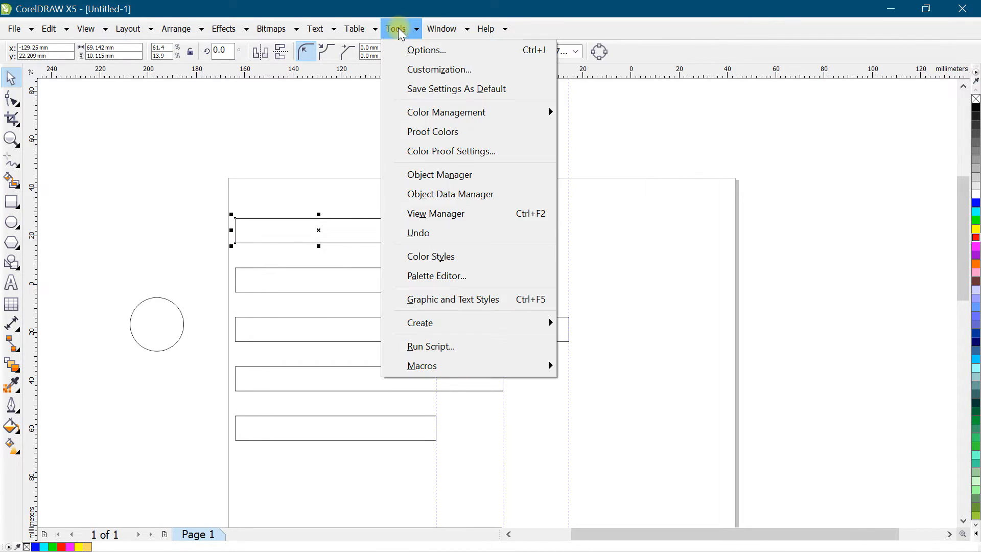
left_click(408, 49)
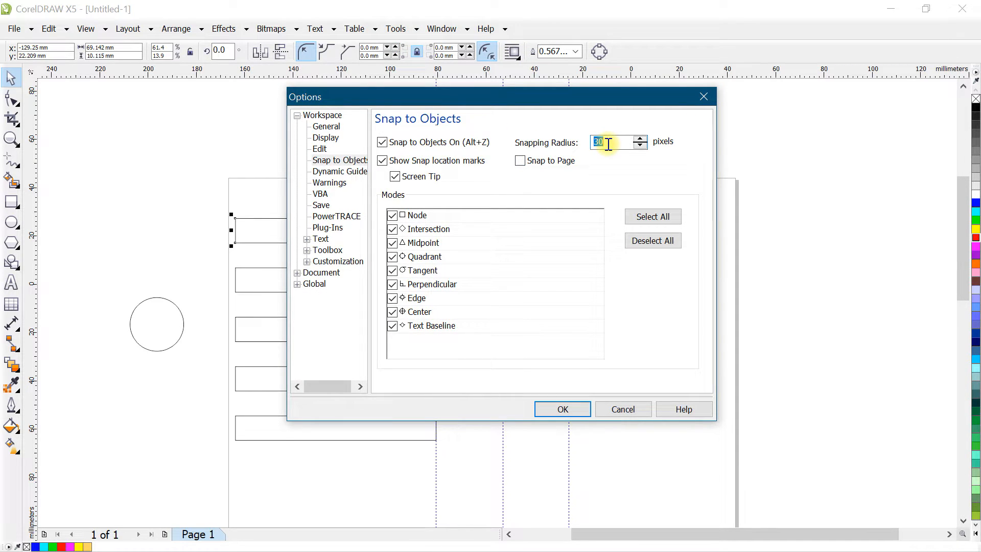
key("Return")
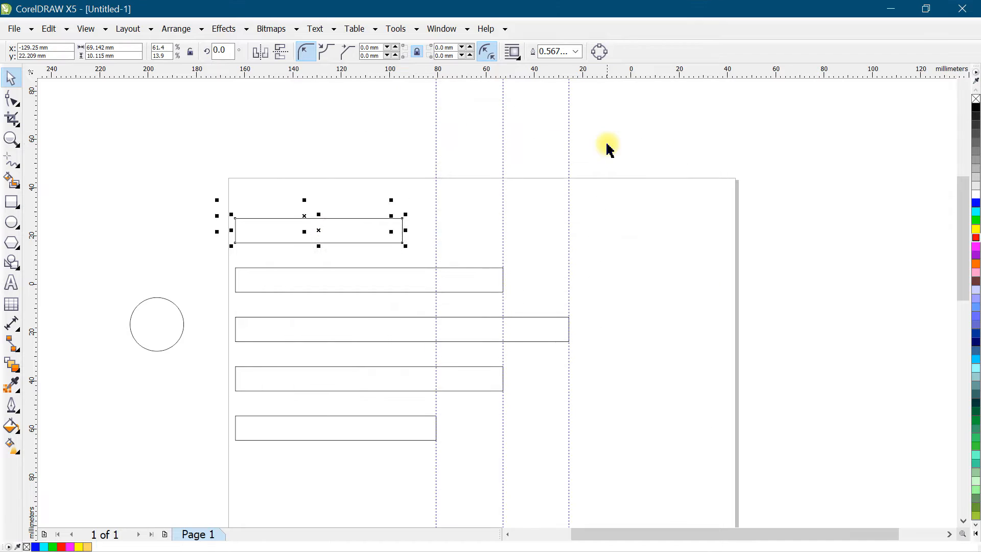
- Test the snapping on the top bar's right edge and stretch it to the first vertical guideline
scroll(368, 245, "up", 2)
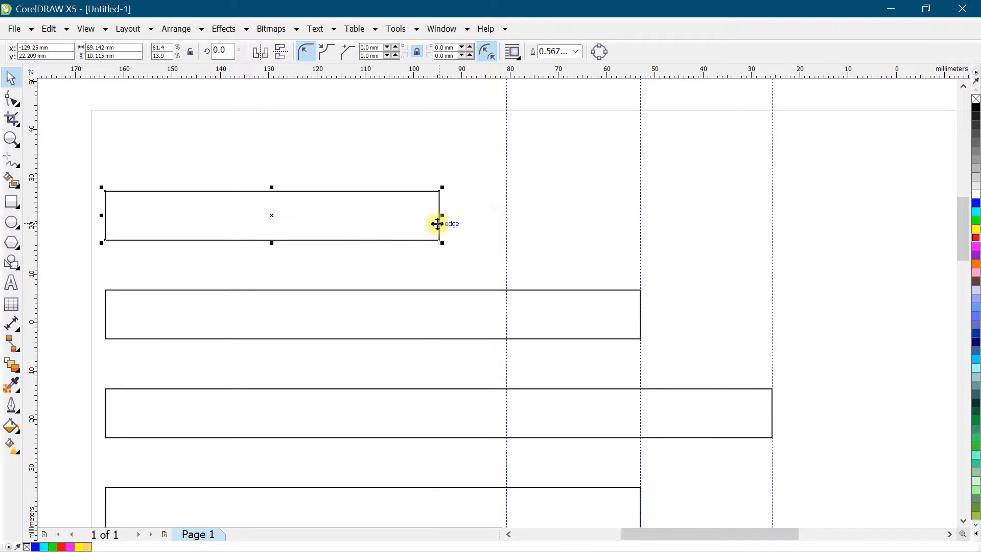
left_click_drag(442, 215, 497, 217)
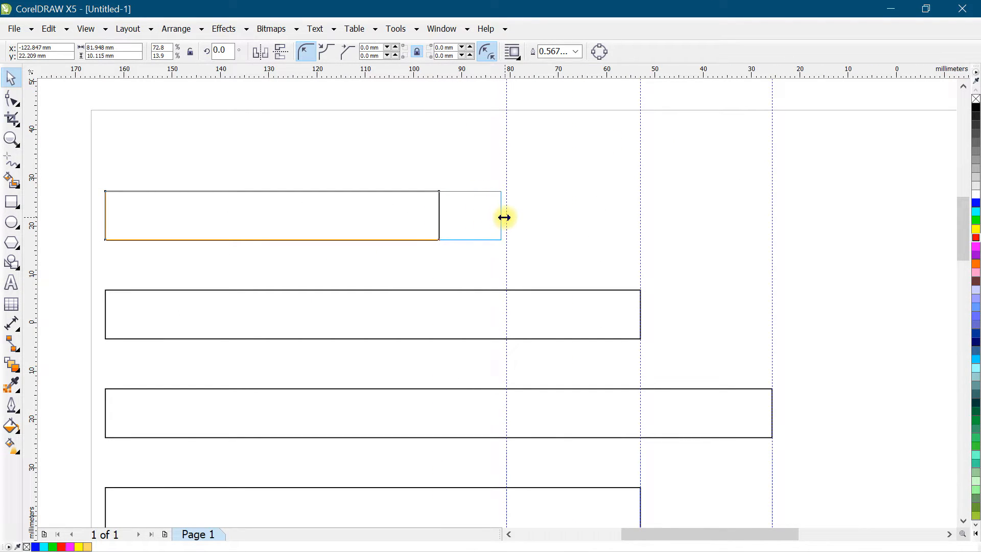
left_click_drag(508, 221, 475, 210)
scroll(438, 193, "down", 2)
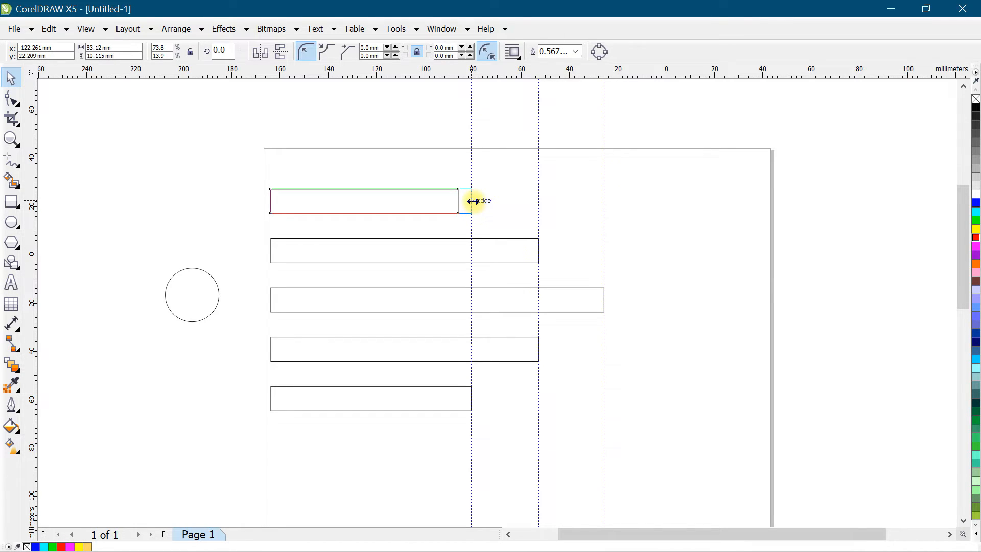
left_click_drag(473, 201, 473, 201)
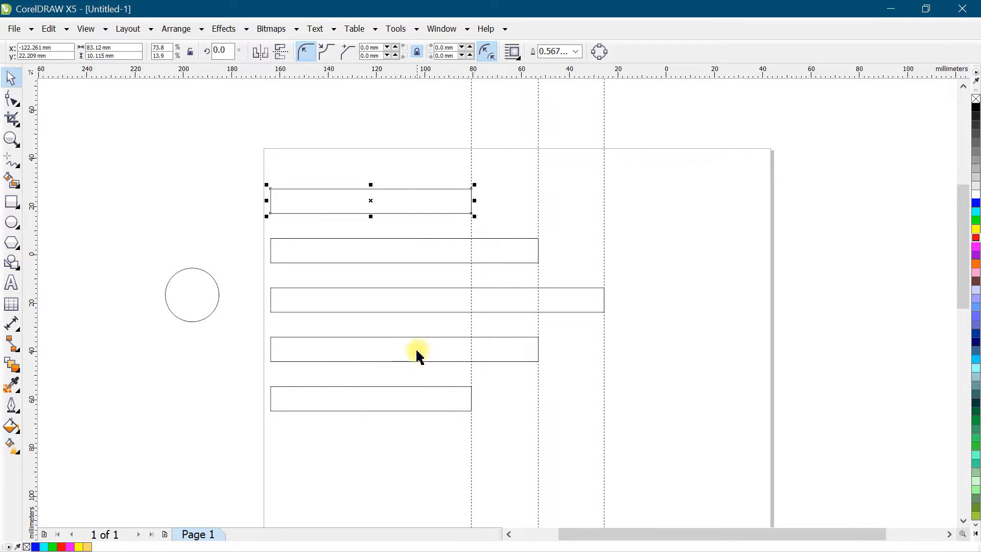
- Delete the circle and all five bars from the drawing
left_click(838, 472)
key("ctrl+a")
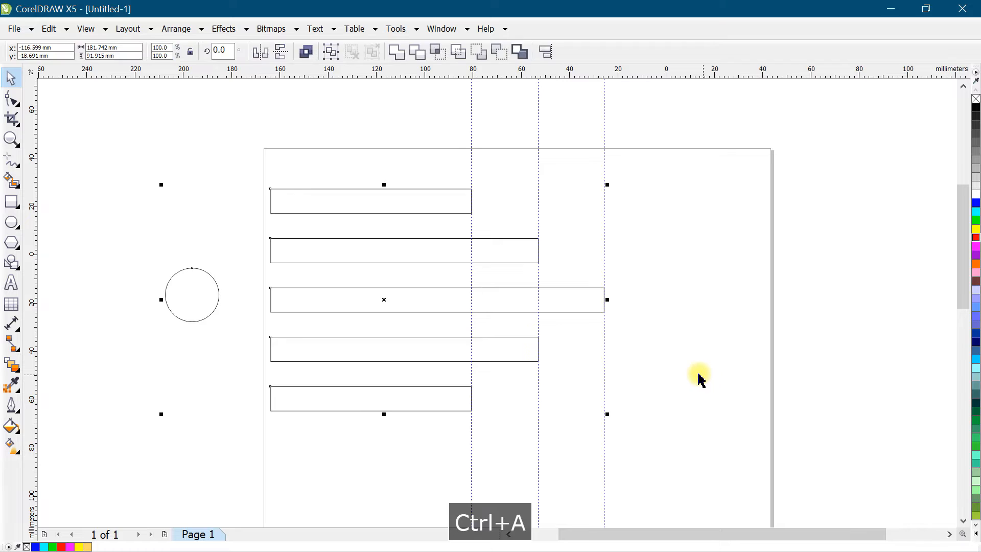
key("Delete")
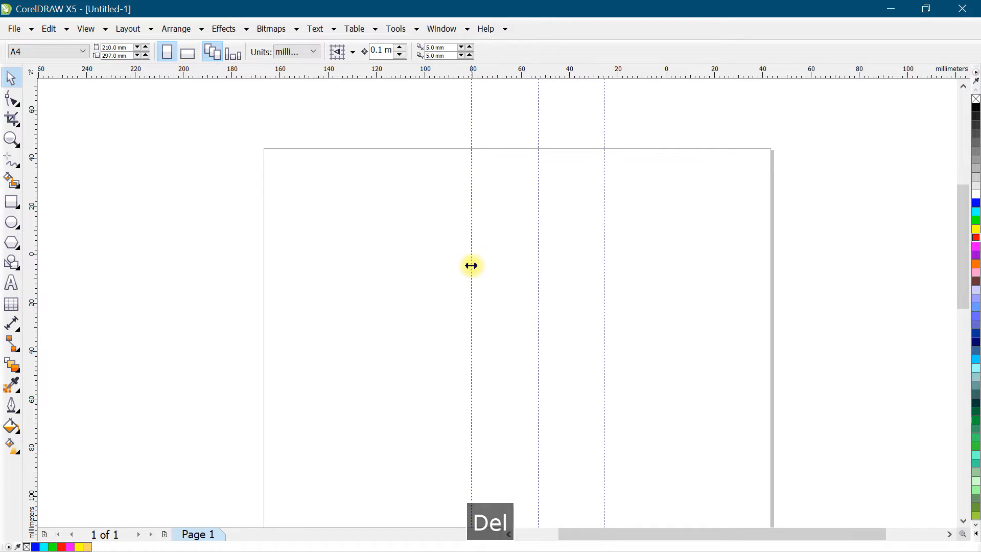
- Delete all three vertical guidelines together
left_click(471, 265)
key("ctrl+a")
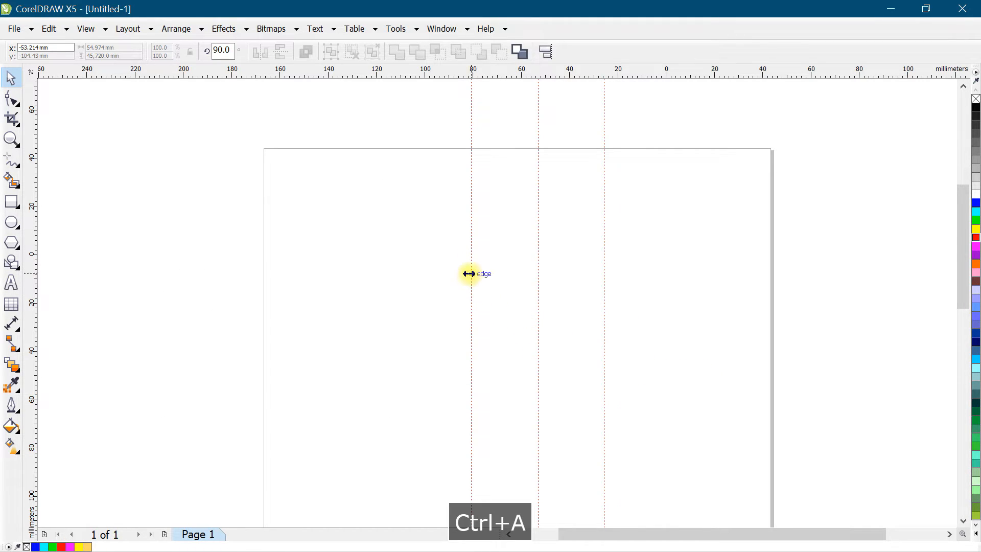
left_click(452, 261)
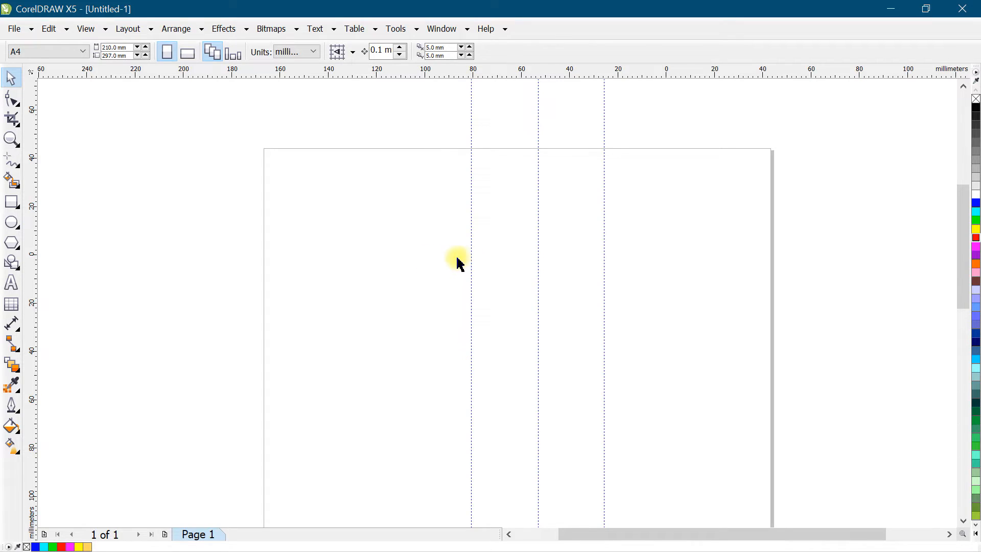
left_click(471, 251)
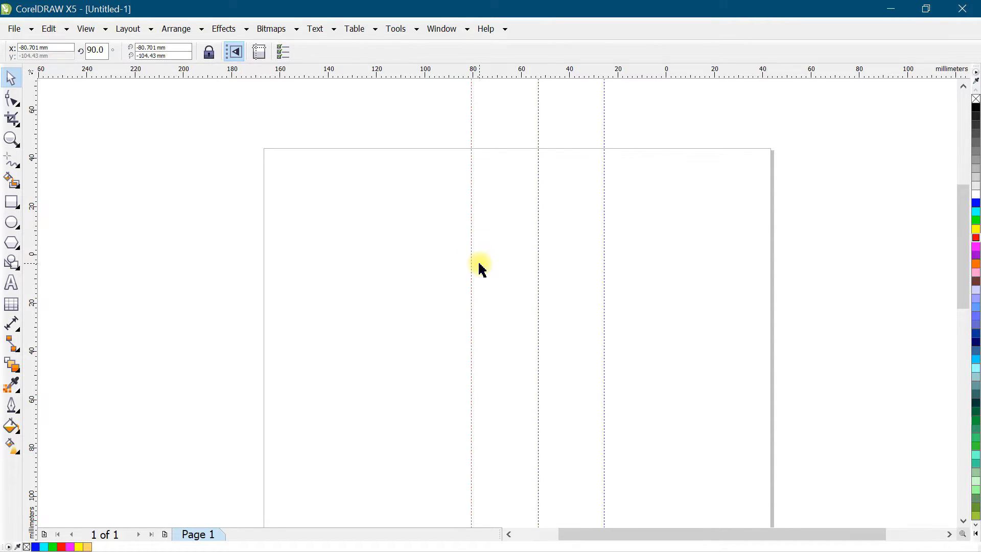
key("ctrl+a")
key("Delete")
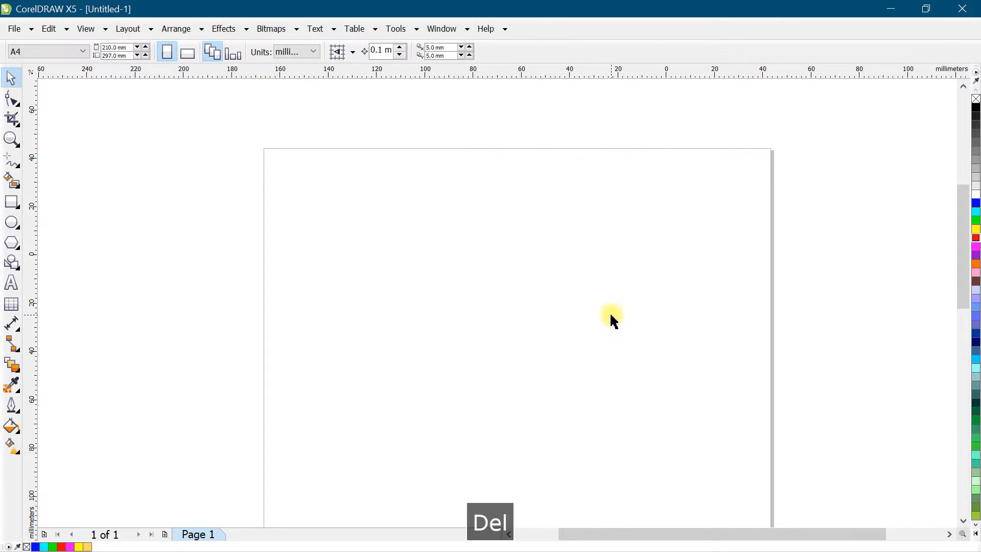
- Switch the drawing units to inches and back to millimeters
left_click(10, 138)
left_click_drag(225, 131, 812, 501)
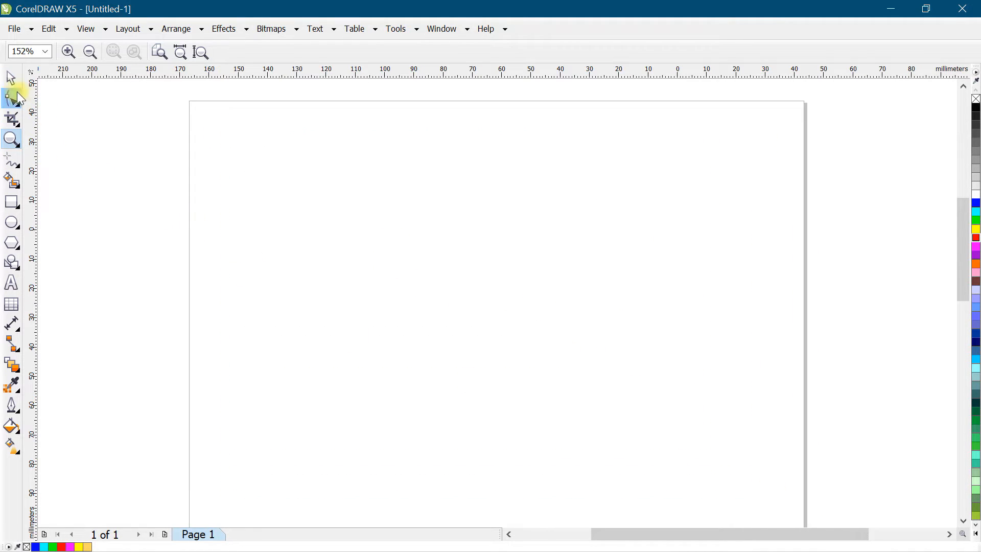
left_click(11, 78)
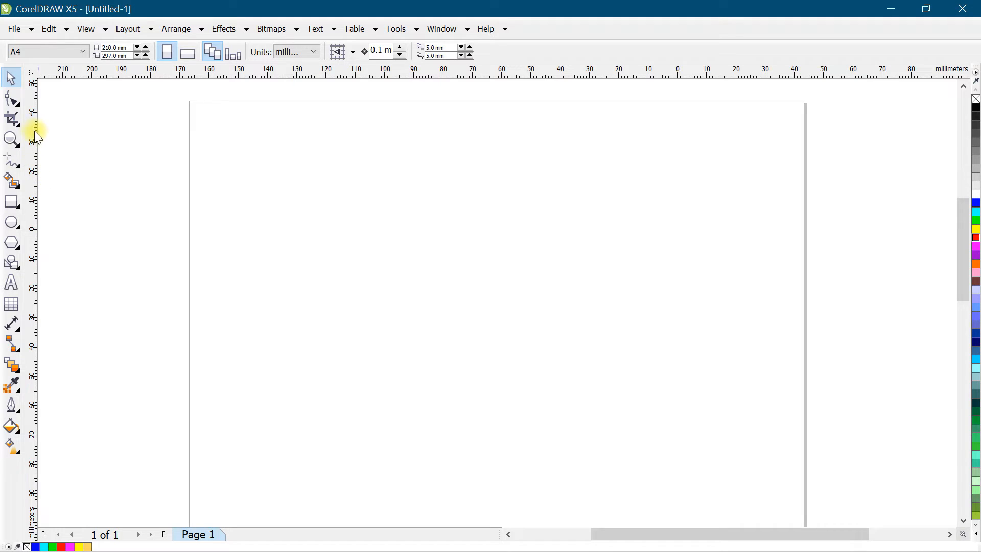
left_click(310, 51)
left_click(294, 65)
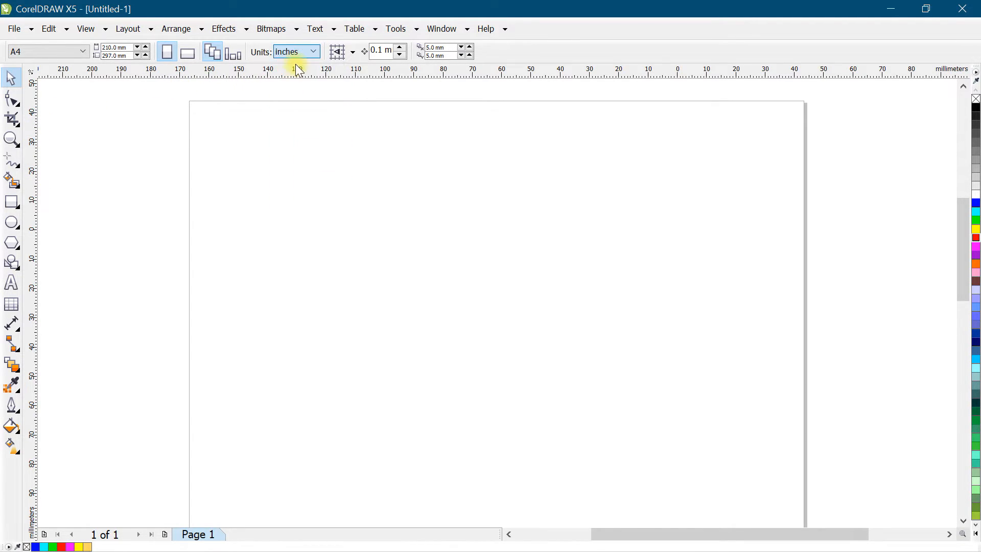
left_click(314, 51)
left_click(301, 74)
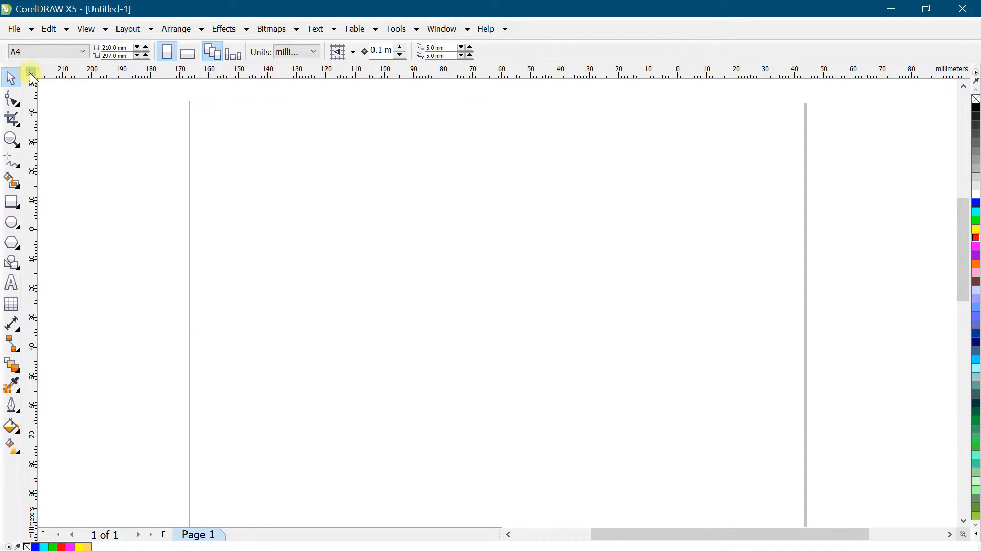
- Move both rulers onto the middle of the page and return them to their default place, twice
left_click_drag(29, 70, 468, 295)
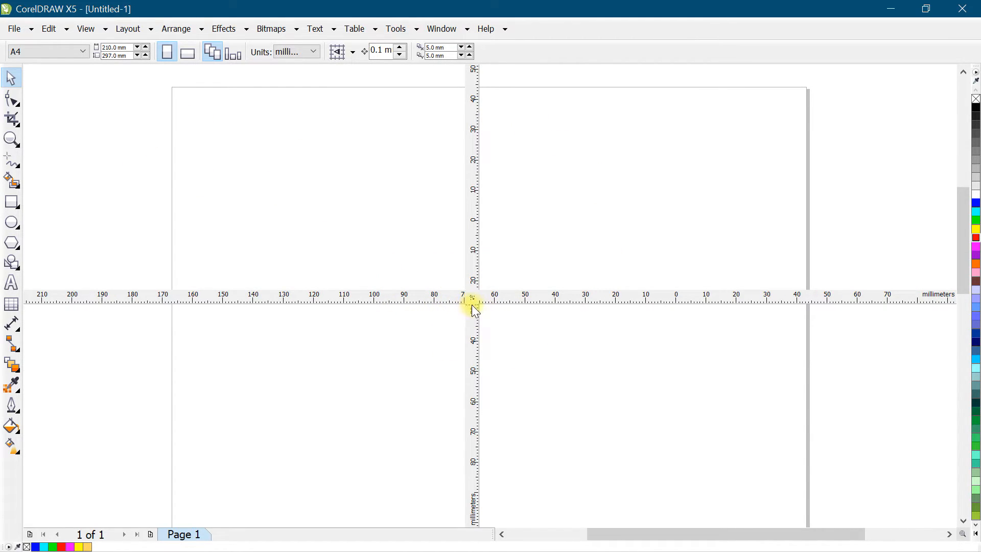
left_click_drag(471, 296, 23, 67)
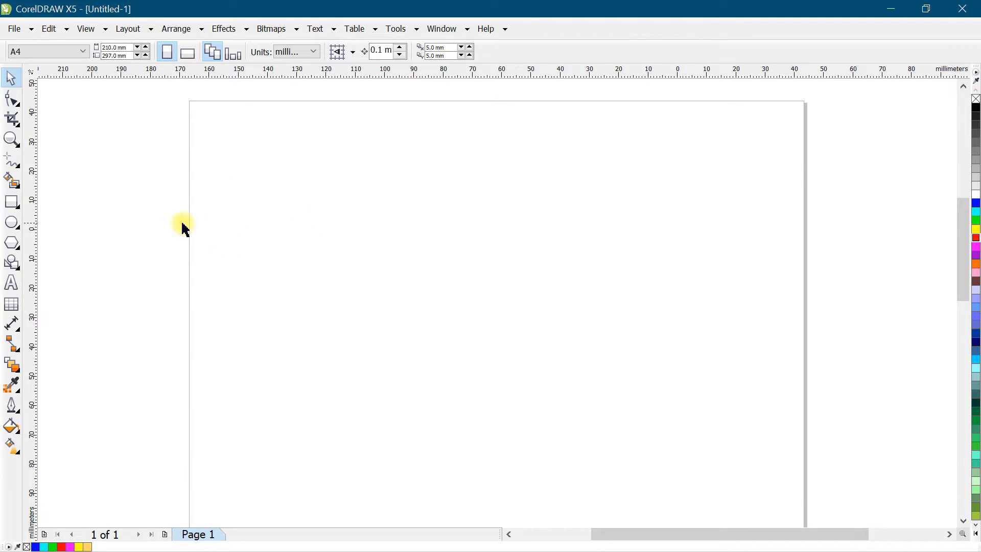
left_click_drag(29, 72, 503, 308)
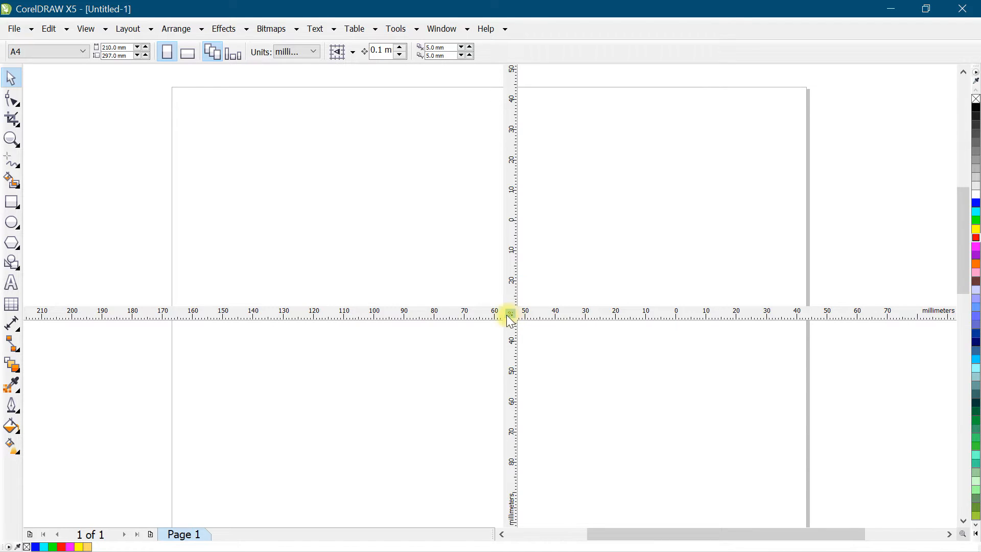
left_click_drag(510, 317, 14, 72)
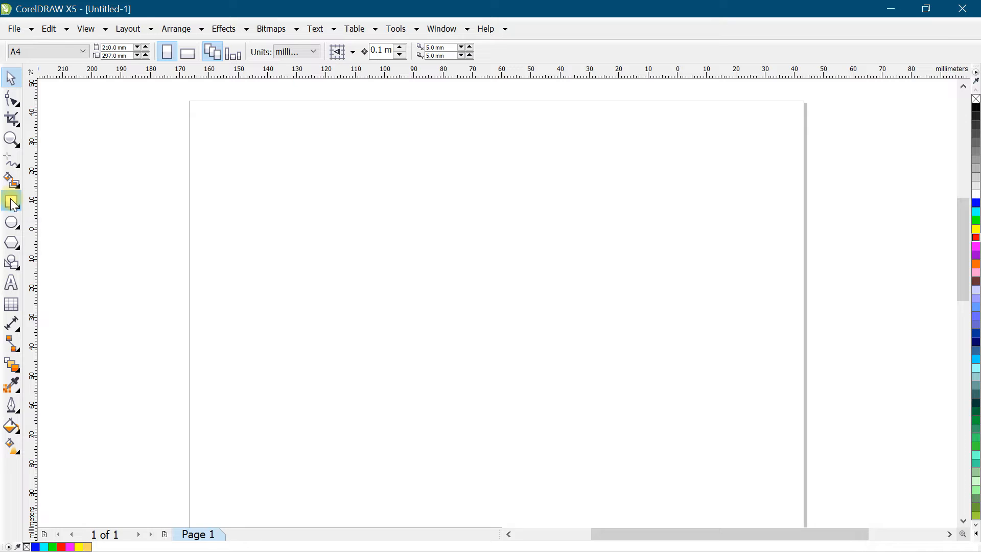
- Draw a rectangle about 121 by 73 mm in the upper part of the page, shift it slightly and fill it yellow
left_click(7, 205)
left_click_drag(278, 158, 634, 370)
left_click(10, 79)
left_click(145, 150)
left_click_drag(374, 234, 418, 229)
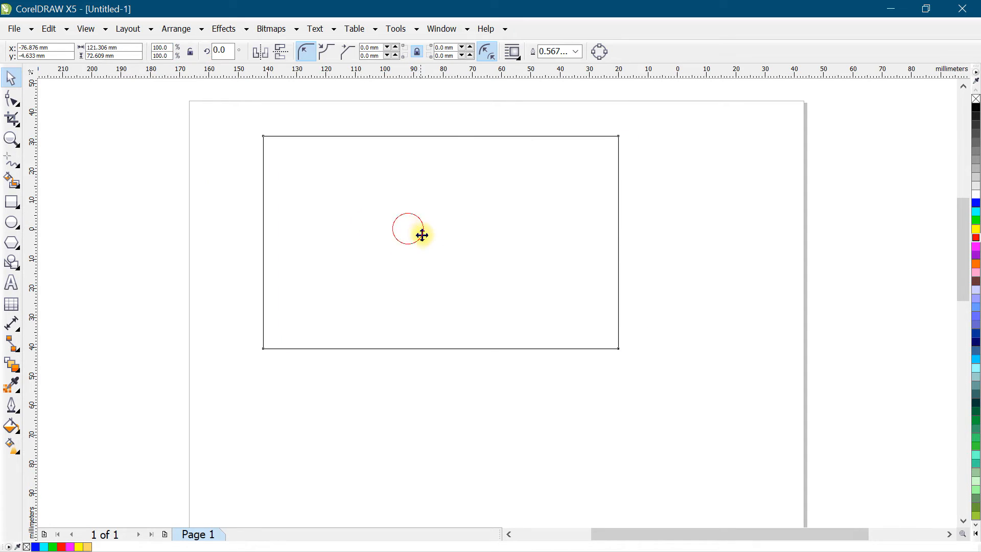
left_click(975, 230)
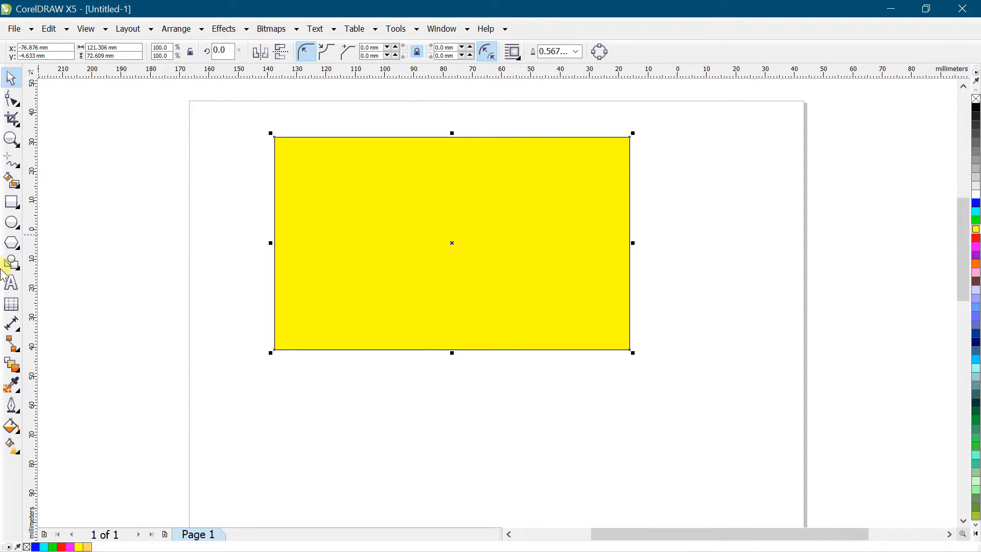
- Draw a red-filled circle about 47 mm across beside the rectangle and PowerClip it inside the yellow rectangle
left_click(11, 222)
left_click_drag(665, 287, 783, 425)
left_click(10, 77)
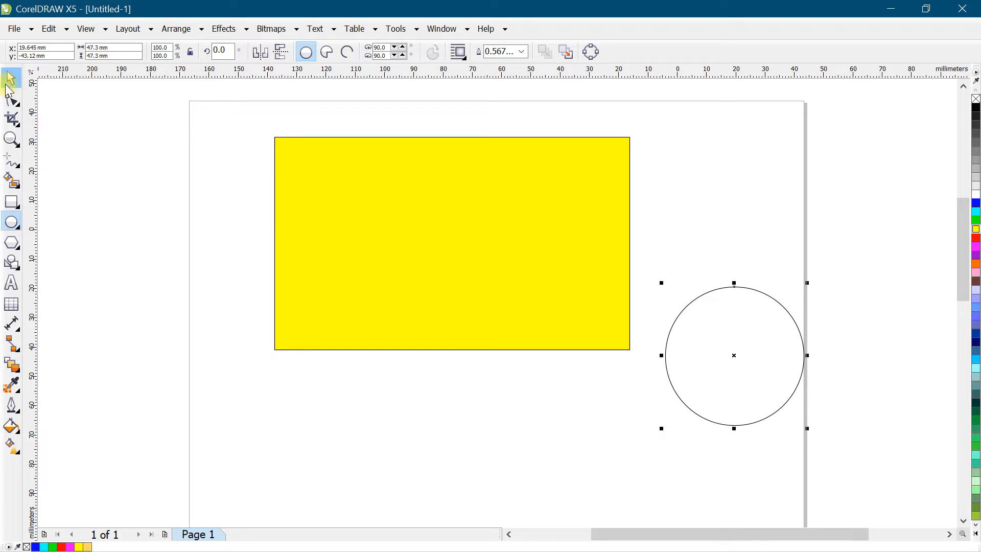
left_click(975, 239)
left_click_drag(731, 335, 524, 289)
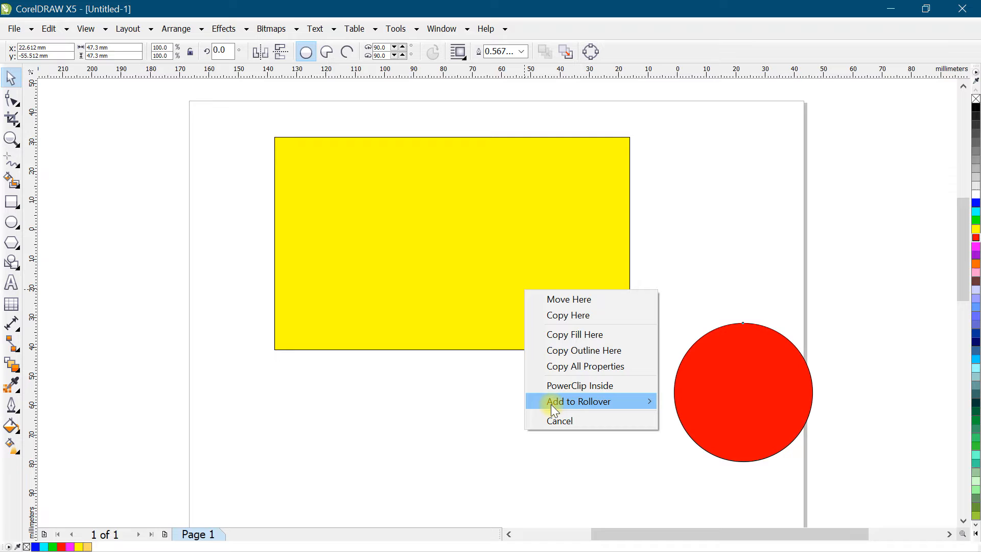
left_click(601, 389)
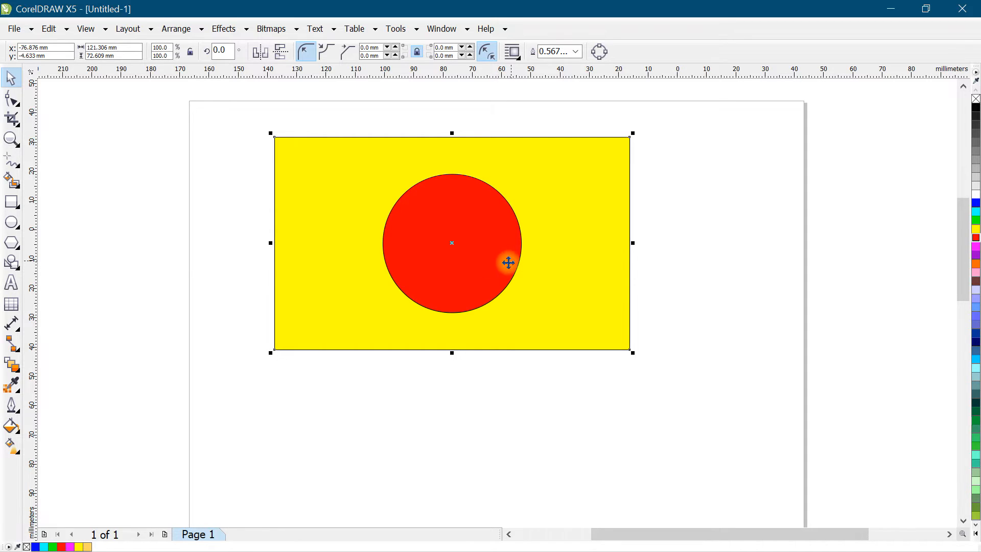
- Draw a second circle about 23 mm across beside the yellow rectangle and fill it blue
left_click(11, 222)
left_click_drag(692, 270, 725, 338)
left_click(975, 230)
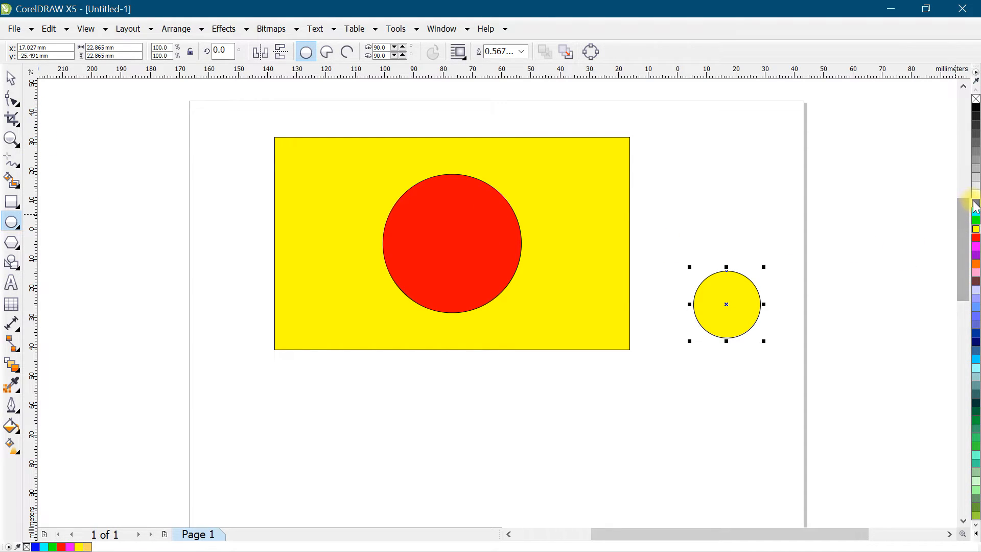
left_click(975, 204)
left_click(6, 81)
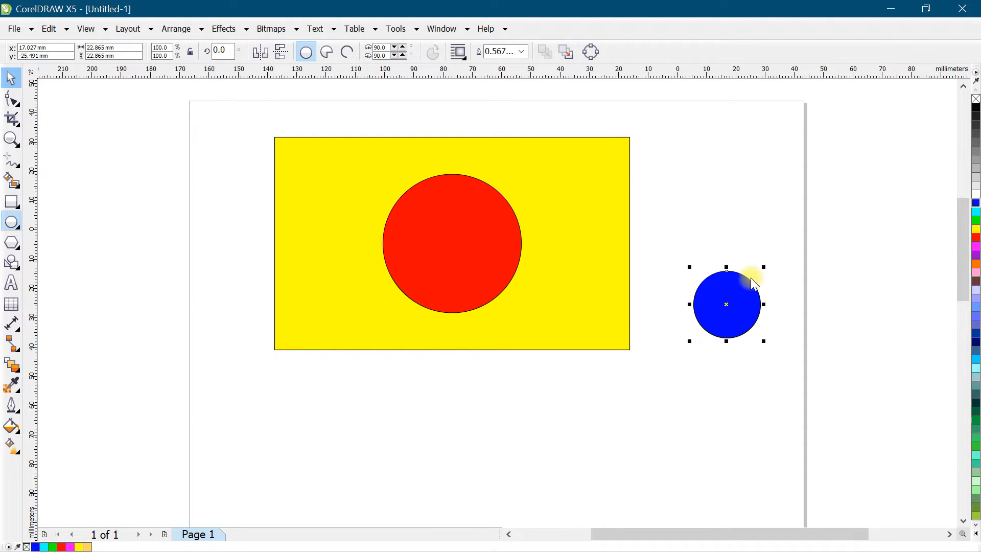
- PowerClip the blue circle inside the yellow rectangle and move the rectangle to about X -81.4 mm, Y -15.6 mm
left_click_drag(724, 287, 609, 268)
left_click(686, 364)
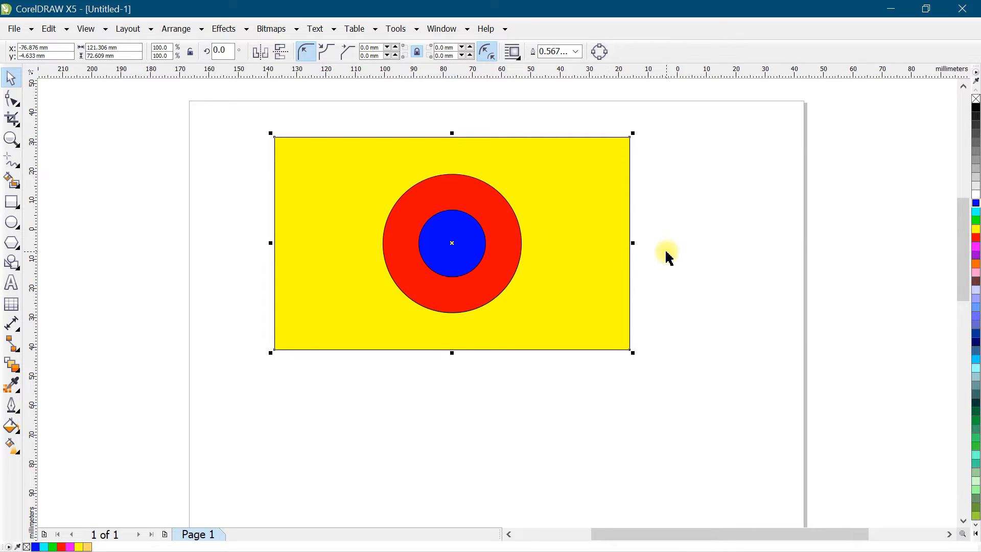
left_click_drag(486, 200, 473, 231)
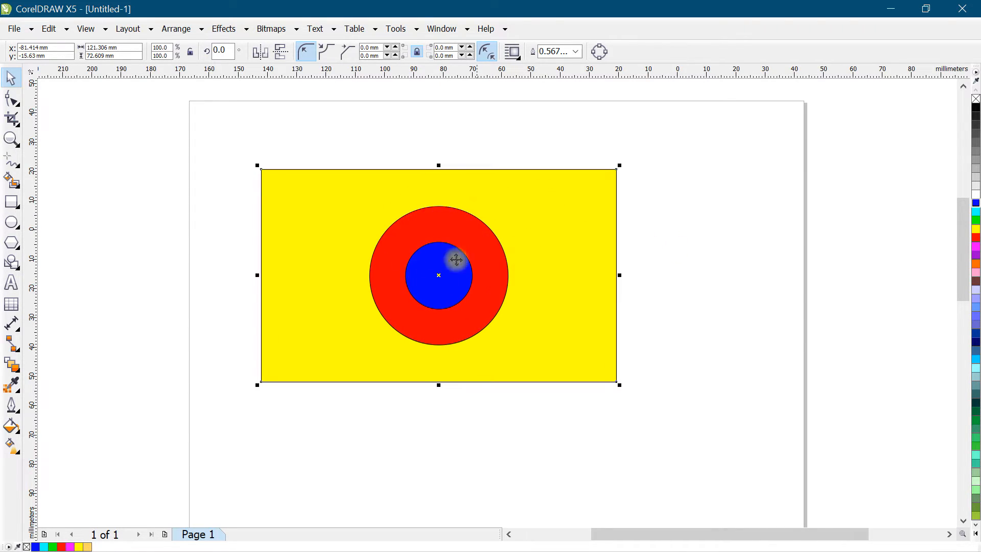
left_click(644, 151)
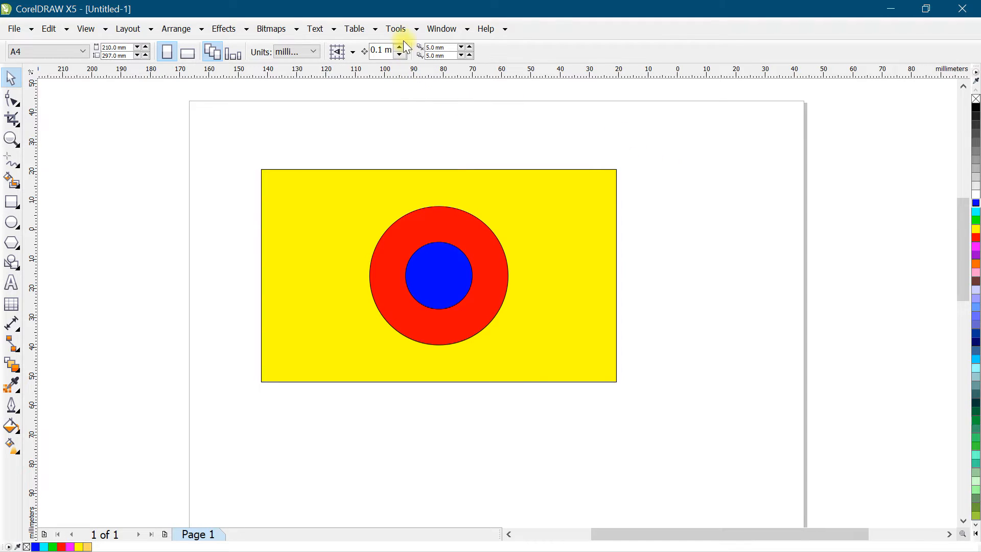
- In the workspace Edit options, turn off auto-centering of new PowerClip contents
left_click(397, 29)
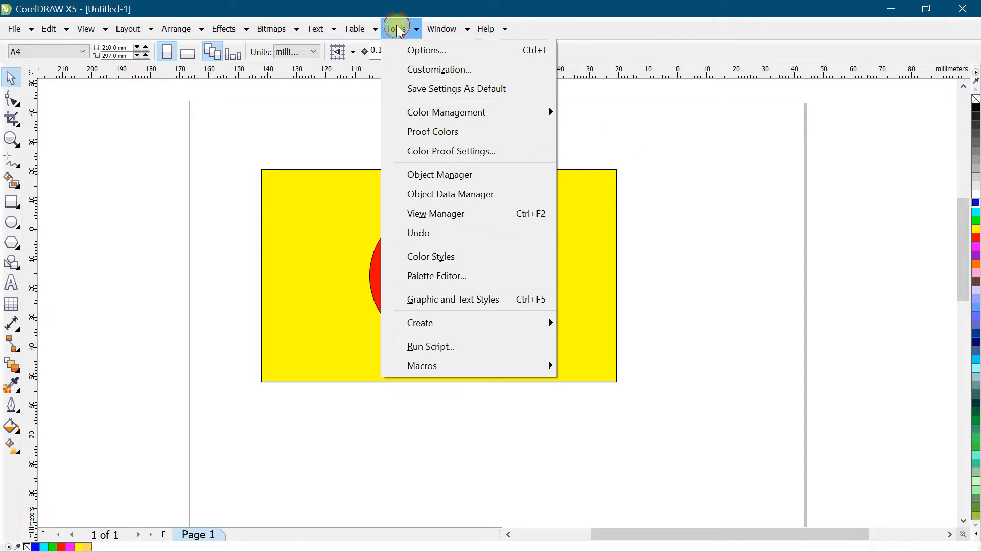
left_click(427, 52)
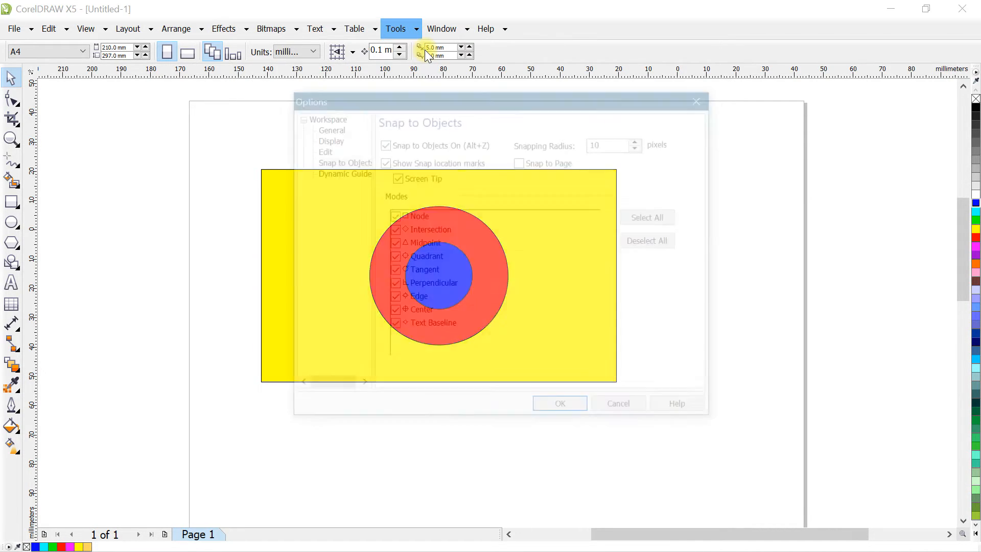
left_click_drag(454, 96, 380, 109)
left_click(247, 161)
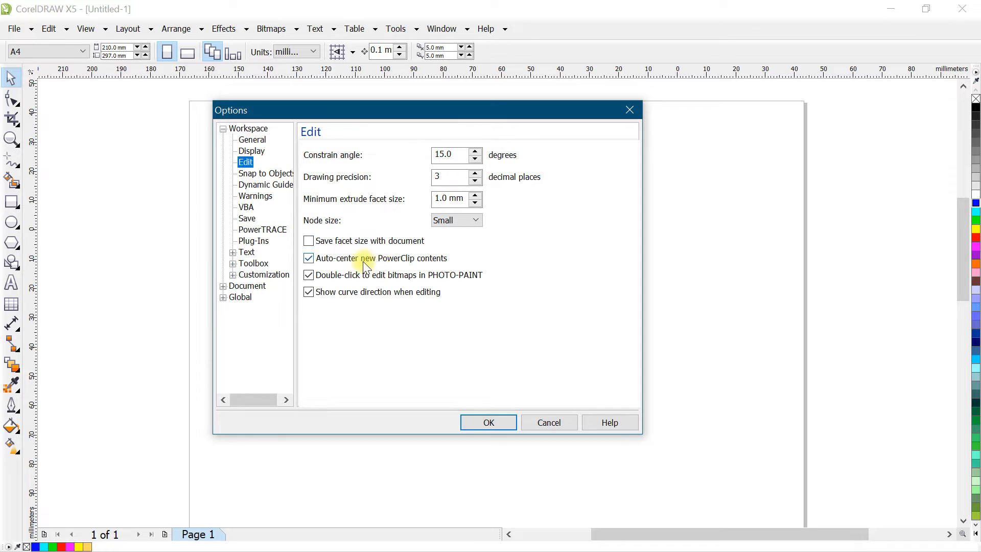
left_click(309, 258)
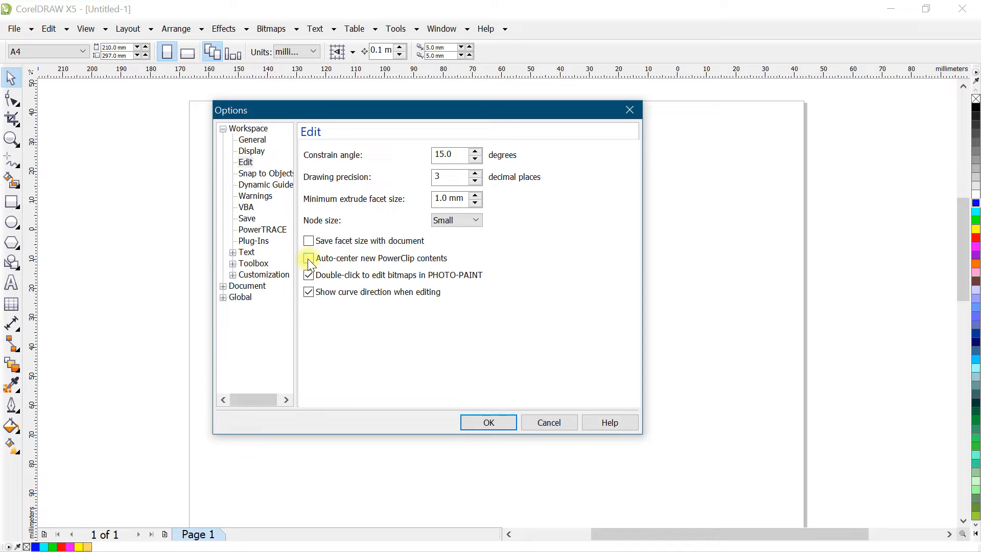
left_click(493, 422)
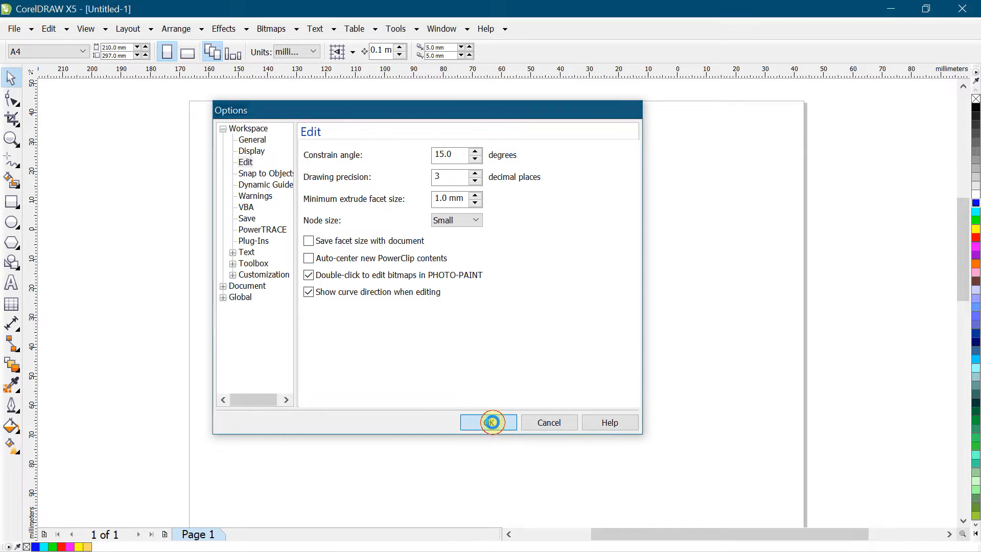
- Move the yellow rectangle to about X -115.8 mm, Y -1.5 mm and deselect it
left_click(484, 257)
left_click_drag(483, 254, 382, 213)
key("Escape")
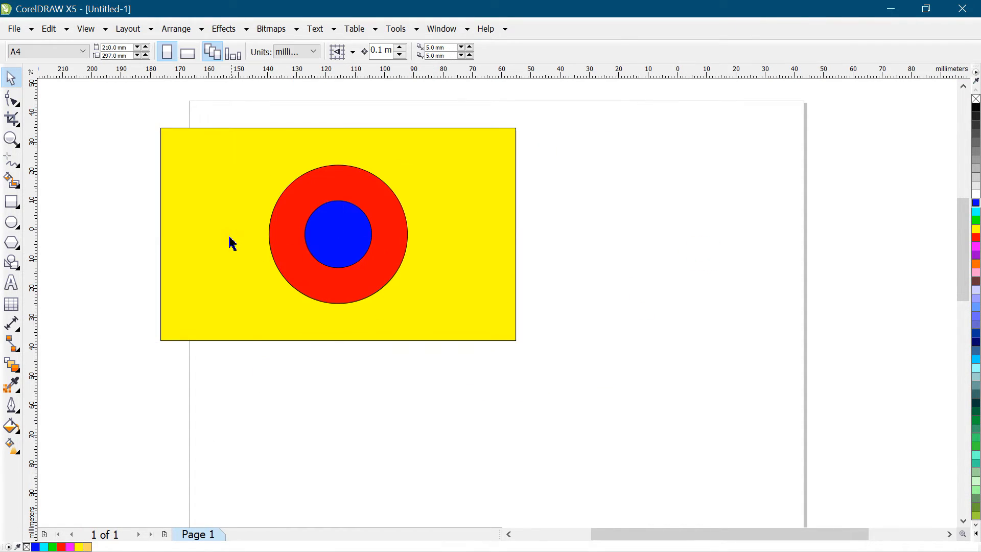
- Draw a green-filled circle about 25 mm across beside the yellow rectangle and PowerClip it into the rectangle's upper-right area
left_click(10, 222)
left_click_drag(627, 181, 701, 256)
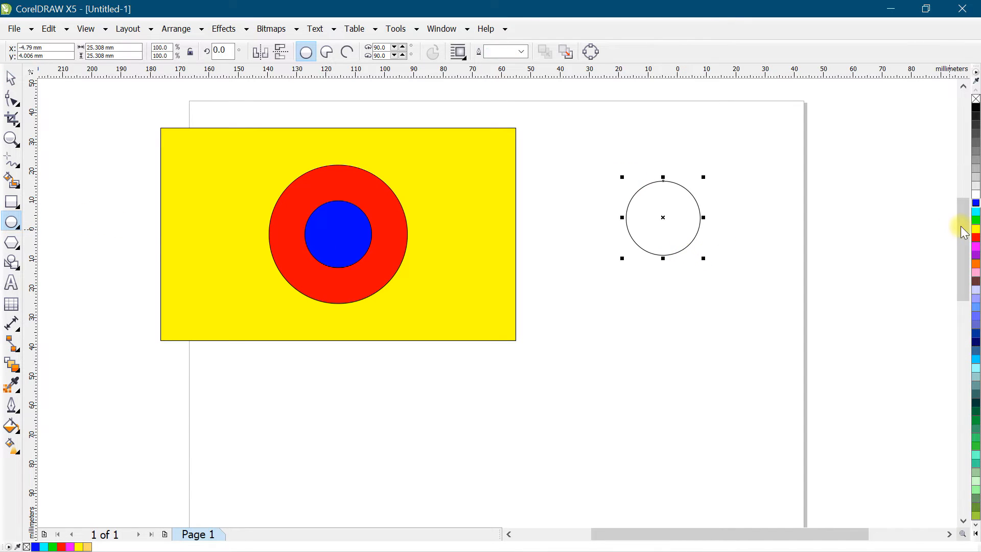
left_click(975, 220)
key("space")
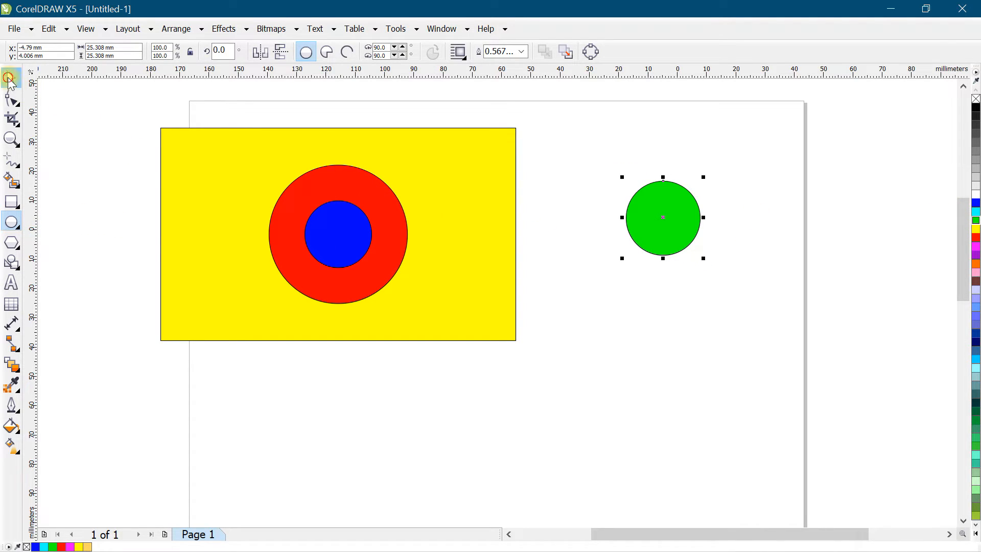
left_click_drag(659, 204, 450, 188)
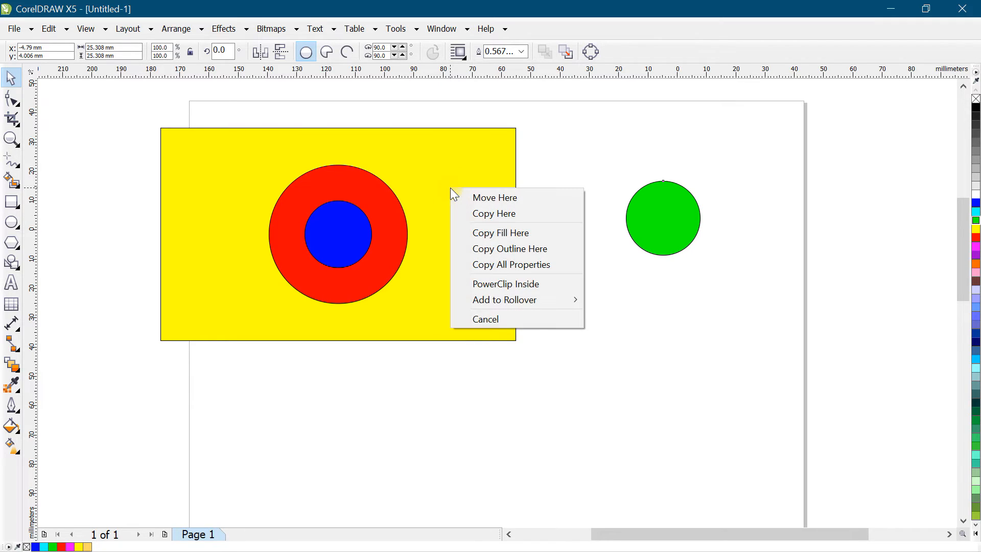
left_click(525, 285)
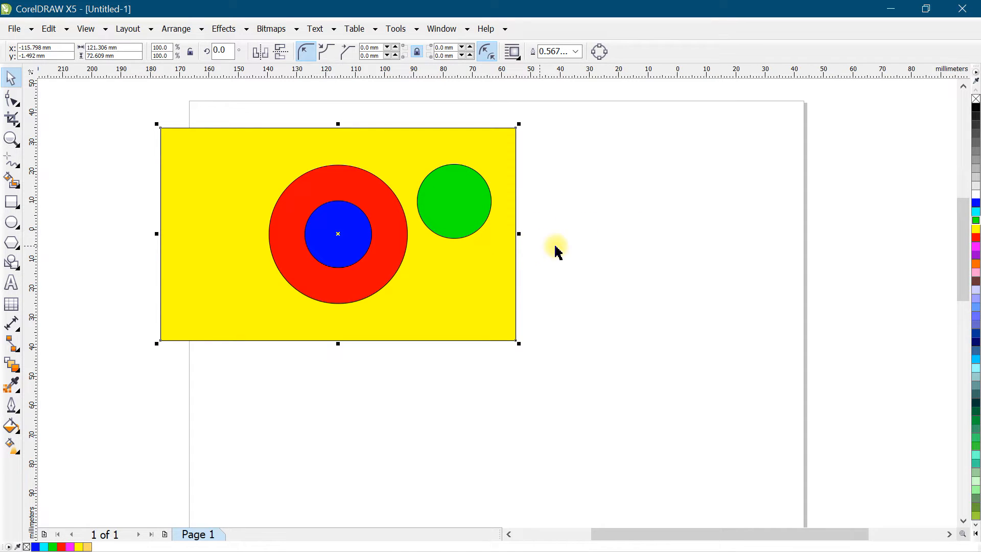
- Draw a magenta-filled square about 20 mm wide beside the yellow rectangle and PowerClip it into the rectangle's lower-right area
left_click(11, 204)
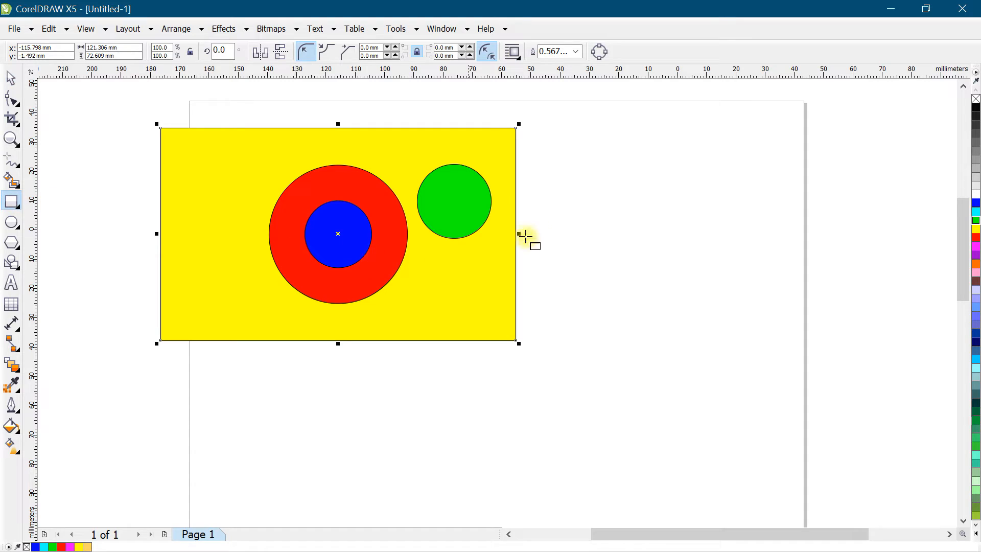
left_click_drag(582, 229, 642, 289)
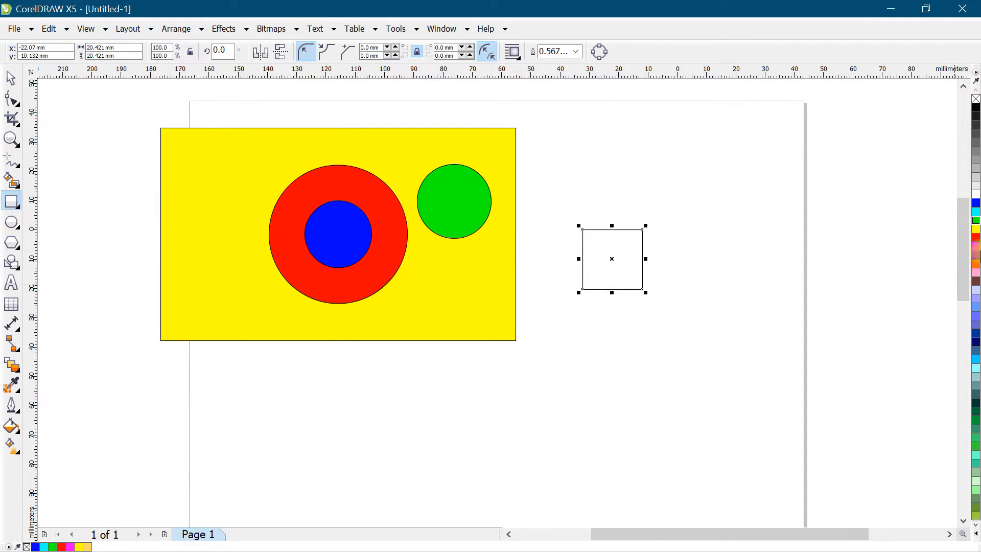
left_click(974, 248)
key("space")
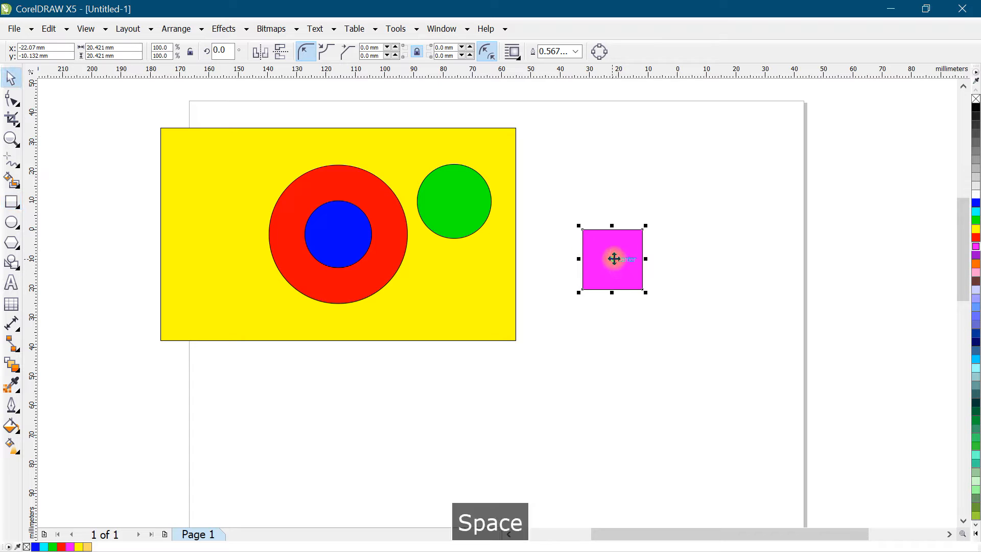
left_click_drag(613, 258, 464, 286)
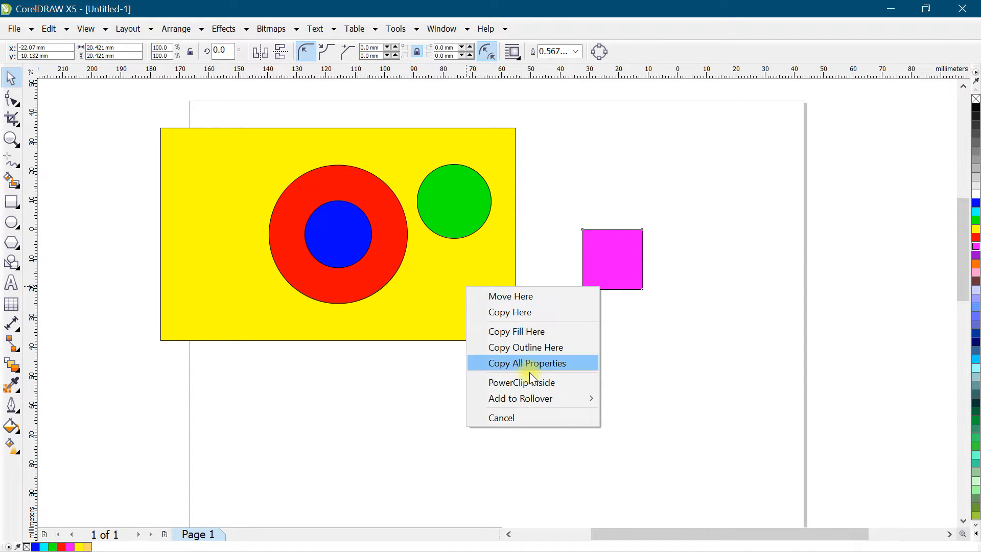
left_click(538, 383)
- Move the yellow rectangle with its contents to about X -78.4 mm, Y -17.9 mm and deselect it
left_click_drag(455, 286, 600, 318)
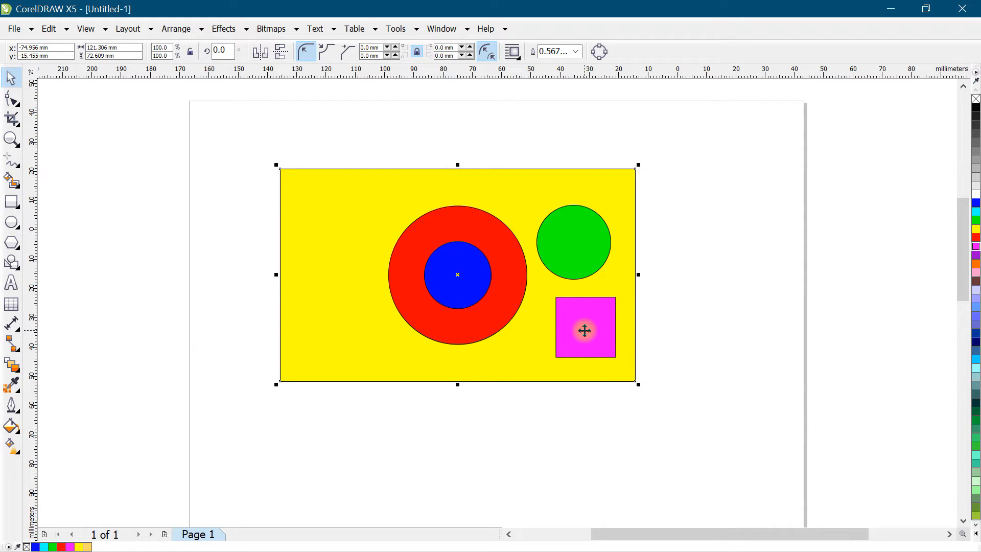
mouse_move(527, 306)
left_mouse_down()
mouse_move(569, 302)
mouse_move(560, 285)
mouse_move(517, 300)
left_mouse_up()
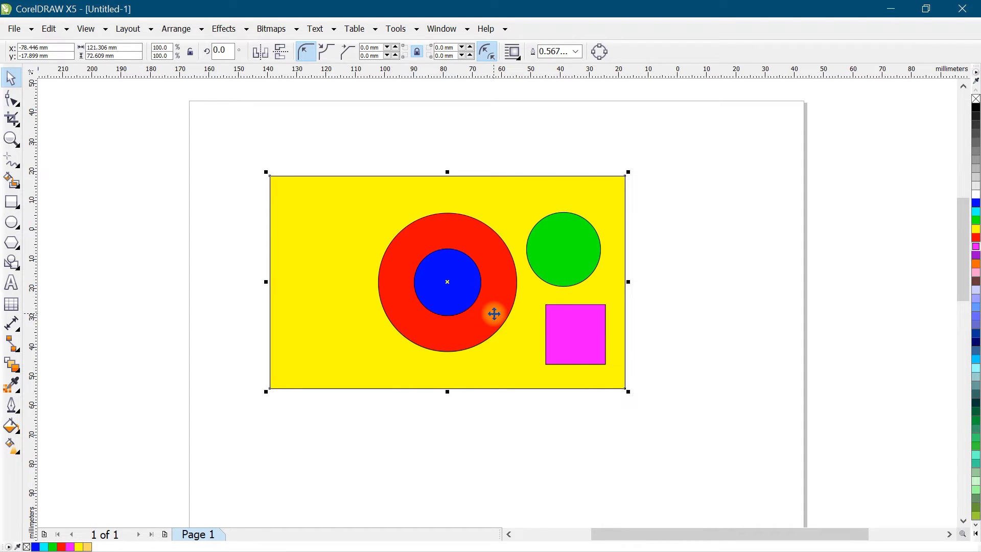
left_click(587, 171)
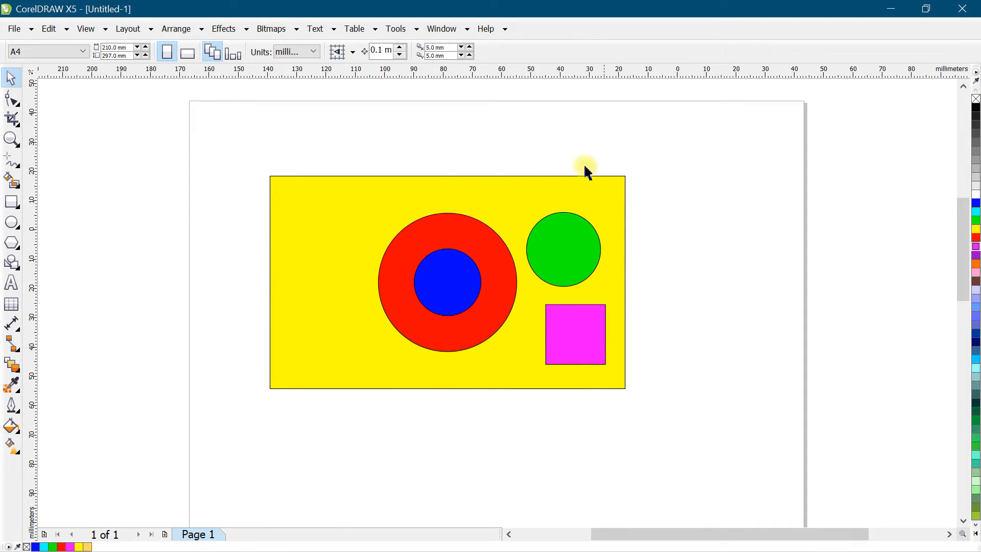
- Turn auto-centering of new PowerClip contents back on in the workspace Edit options
left_click(391, 29)
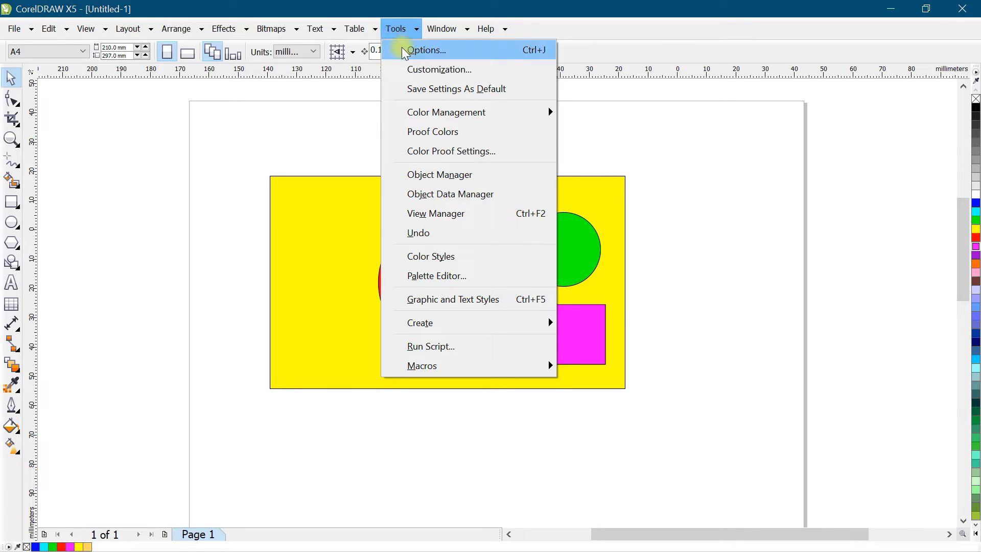
left_click(417, 53)
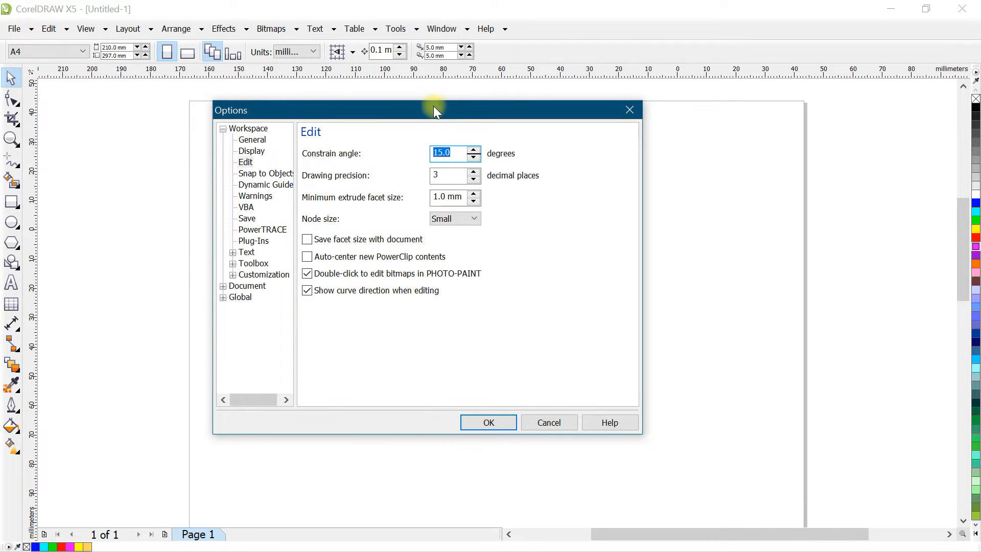
left_click_drag(434, 106, 519, 111)
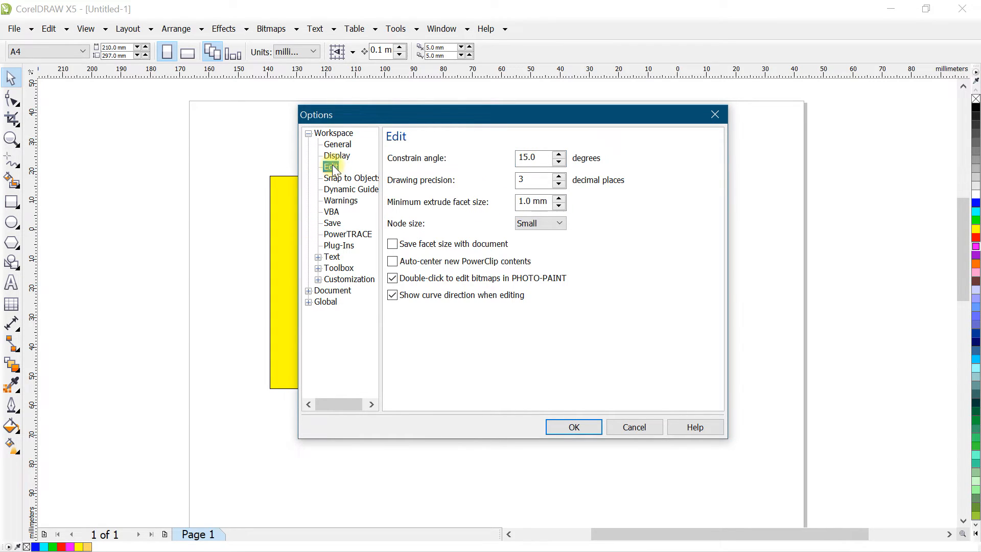
left_click(393, 261)
left_click(567, 426)
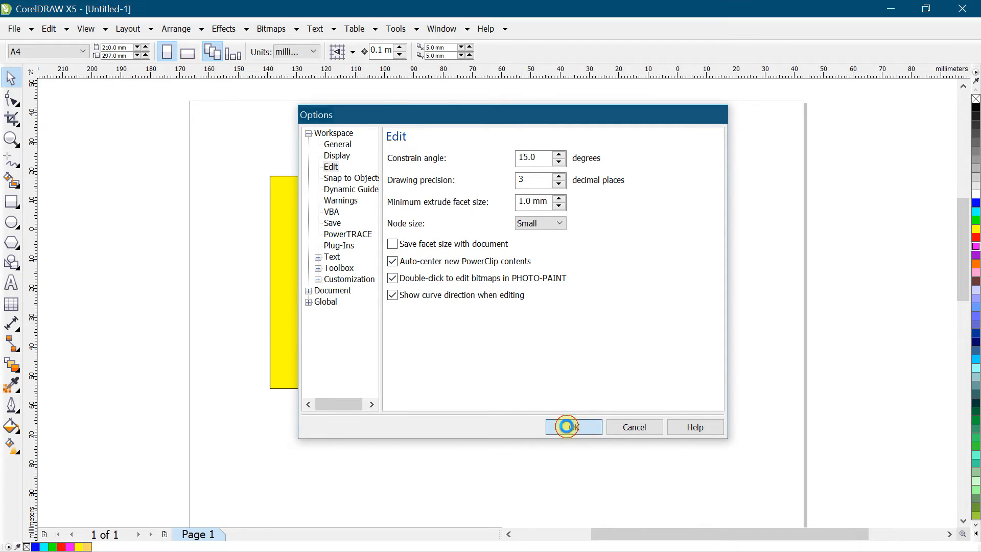
- Move the yellow rectangle to about X -105 mm, Y -9.7 mm and draw a brown-filled circle about 18 mm across beside it
left_click(691, 329)
left_click_drag(460, 295, 383, 271)
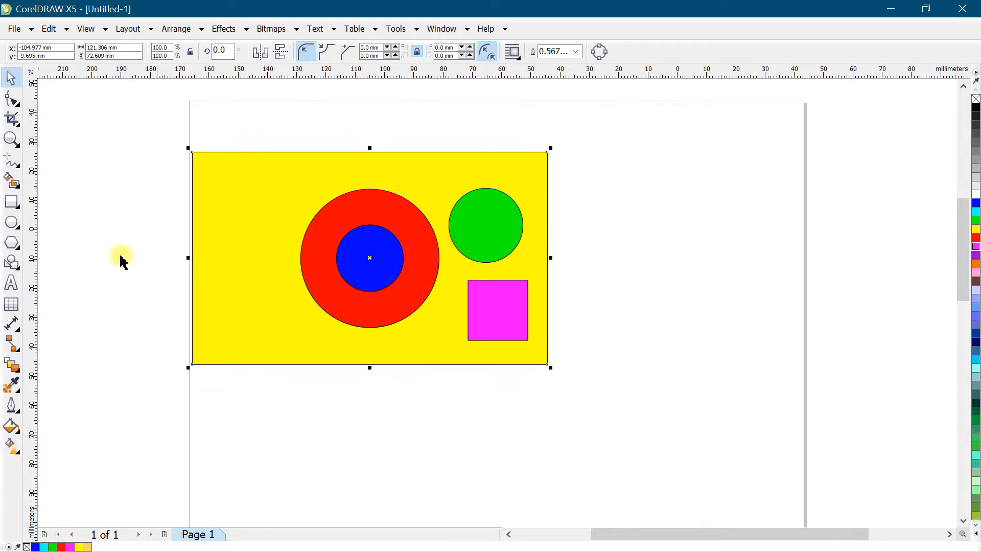
left_click(8, 222)
left_click_drag(665, 238, 724, 296)
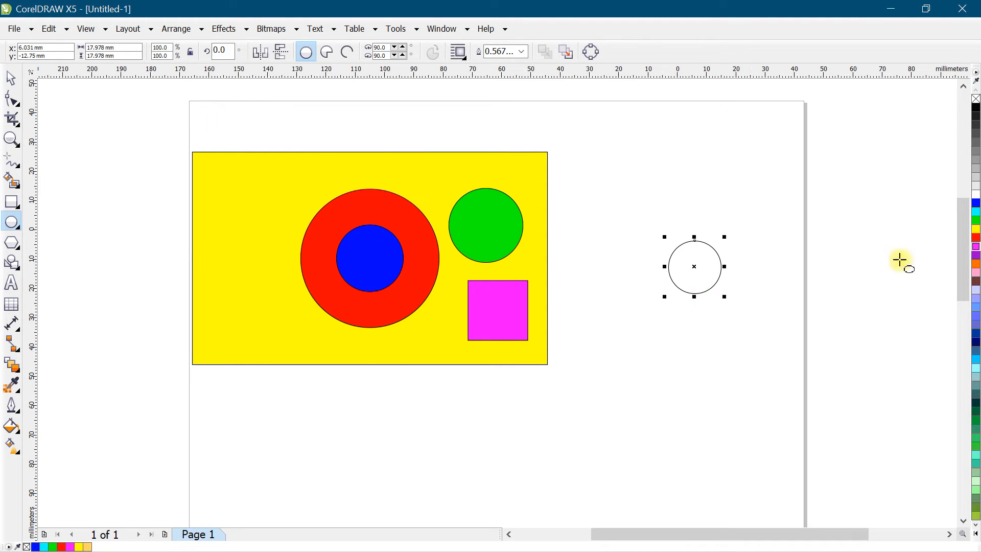
left_click(974, 281)
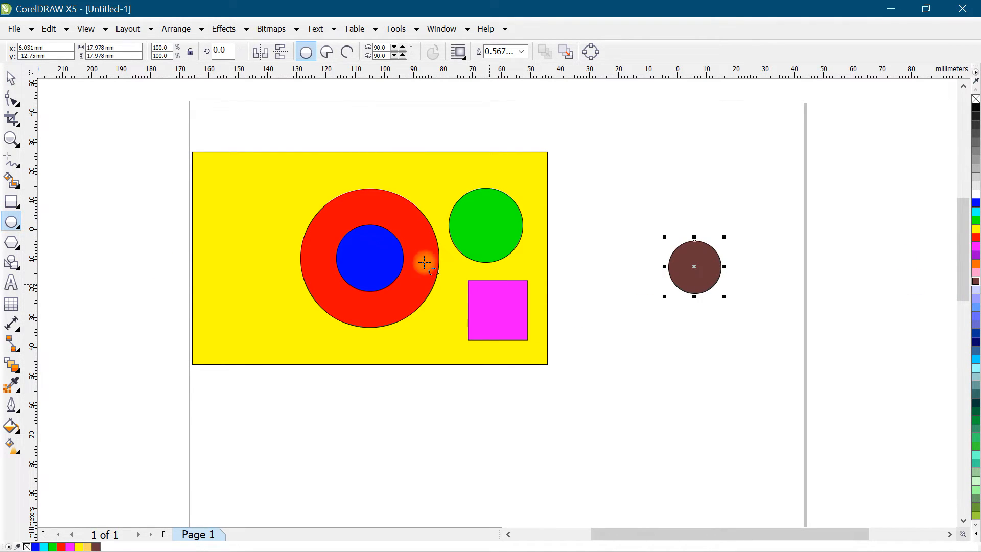
- PowerClip the brown circle inside the yellow rectangle
left_click(10, 78)
left_click(647, 165)
left_click(691, 265)
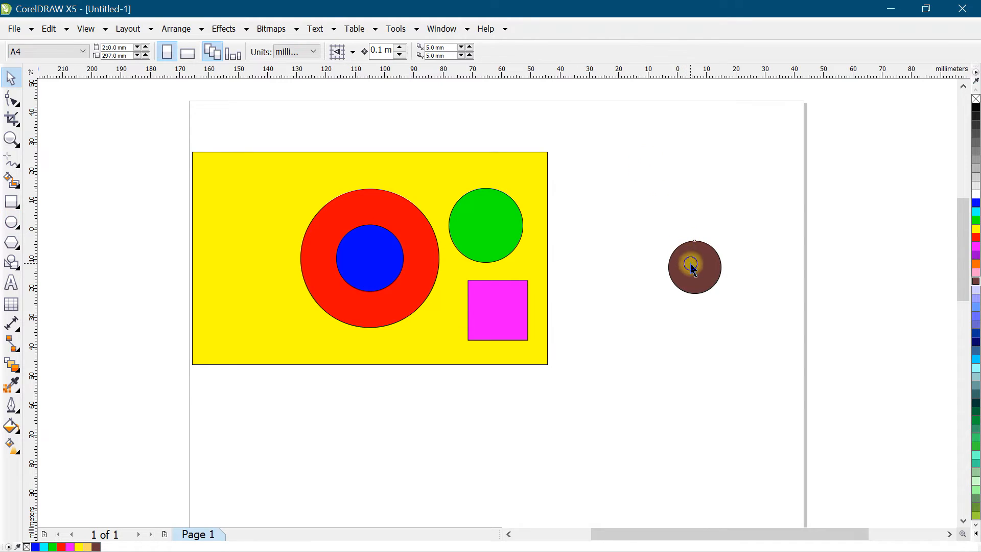
right_click(231, 314)
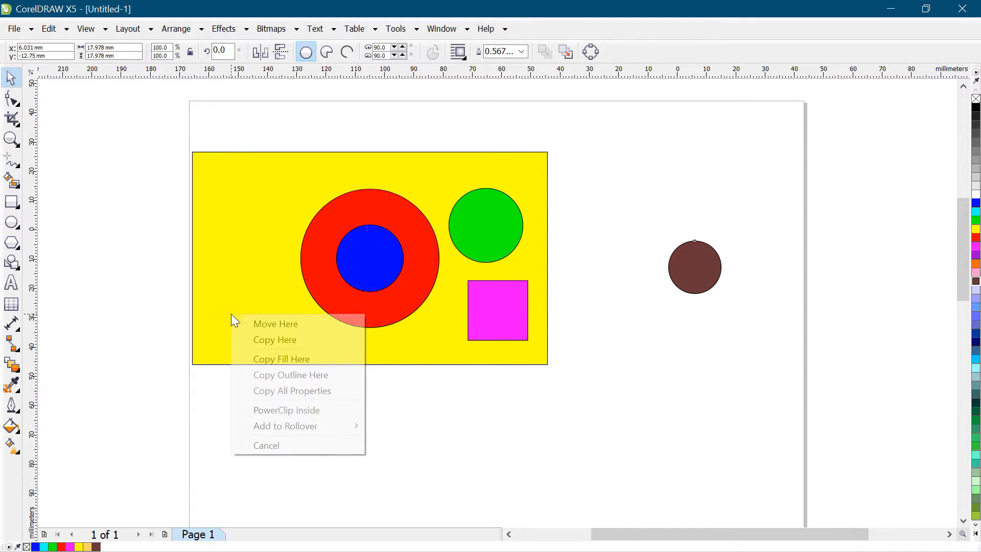
left_click(328, 411)
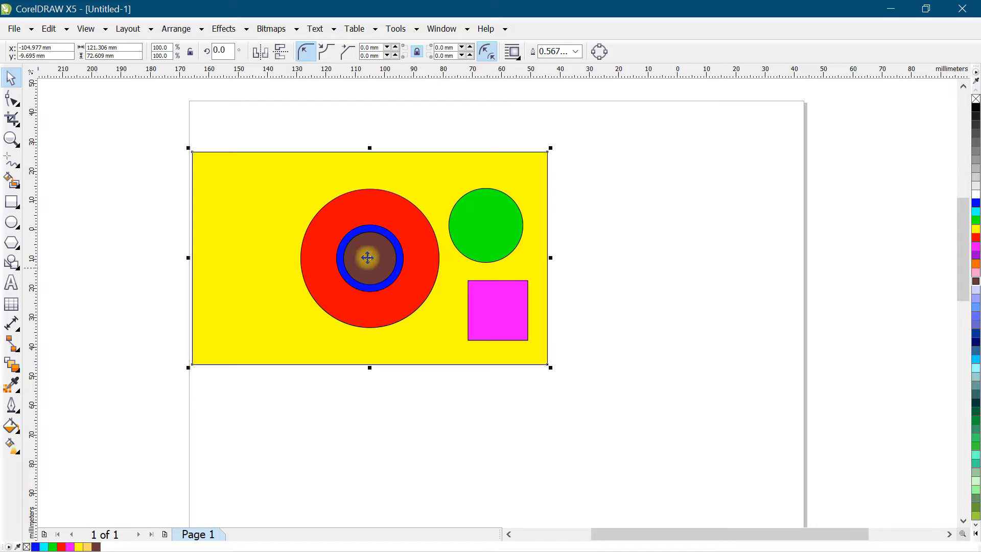
- Edit the PowerClip contents and spread the shapes: brown upper-left, blue lower-left, red across the top edge, green circle and magenta square along the right side
left_click(292, 238, "ctrl")
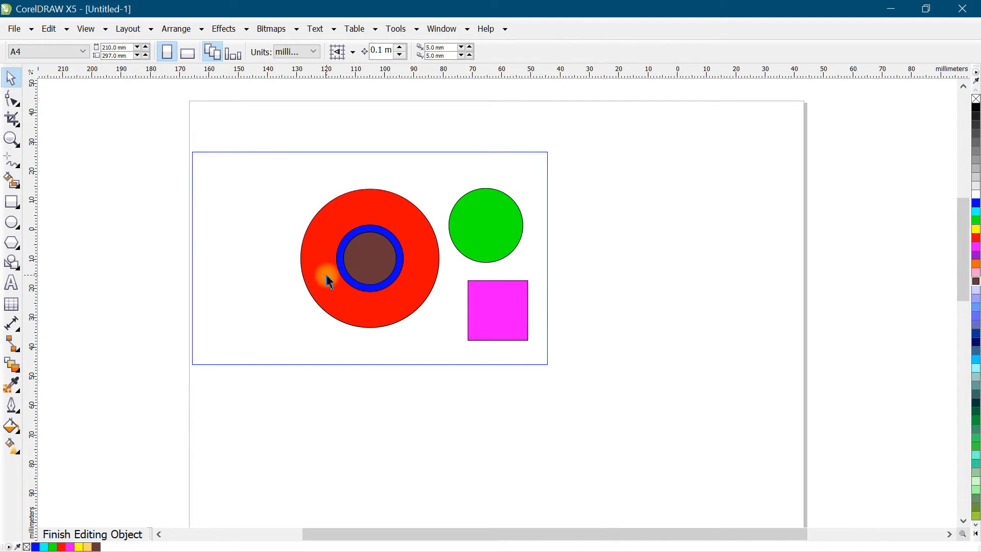
left_click_drag(304, 255, 220, 218)
left_click_drag(357, 265, 226, 330)
left_click_drag(341, 282, 385, 248)
left_click_drag(508, 220, 528, 249)
left_click_drag(499, 317, 523, 338)
left_click_drag(404, 230, 385, 183)
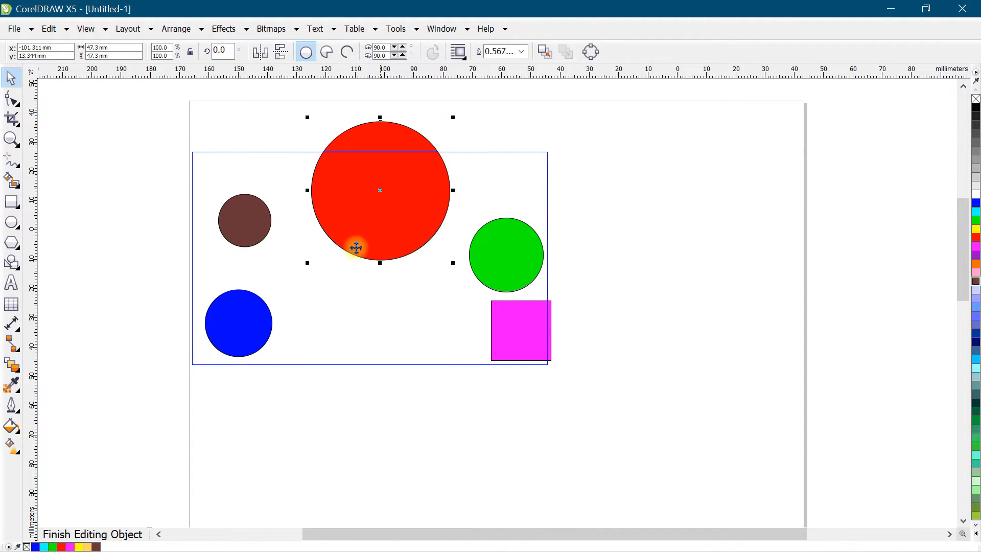
left_click_drag(247, 210, 223, 173)
left_click_drag(237, 322, 214, 324)
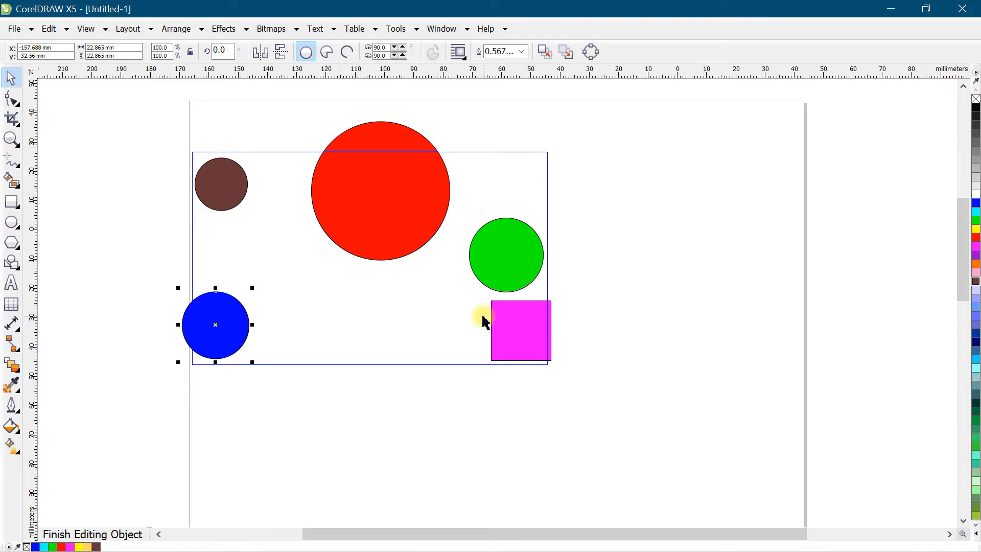
- Finish editing the PowerClip contents, move the yellow rectangle fully onto the page and deselect it
left_click(654, 240, "ctrl")
left_click_drag(397, 201, 471, 225)
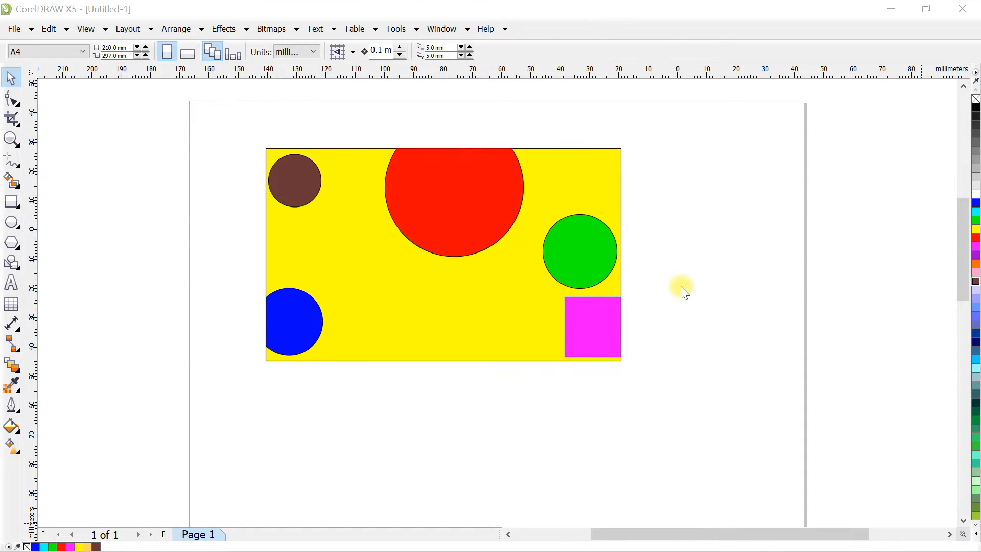
left_click(681, 286)
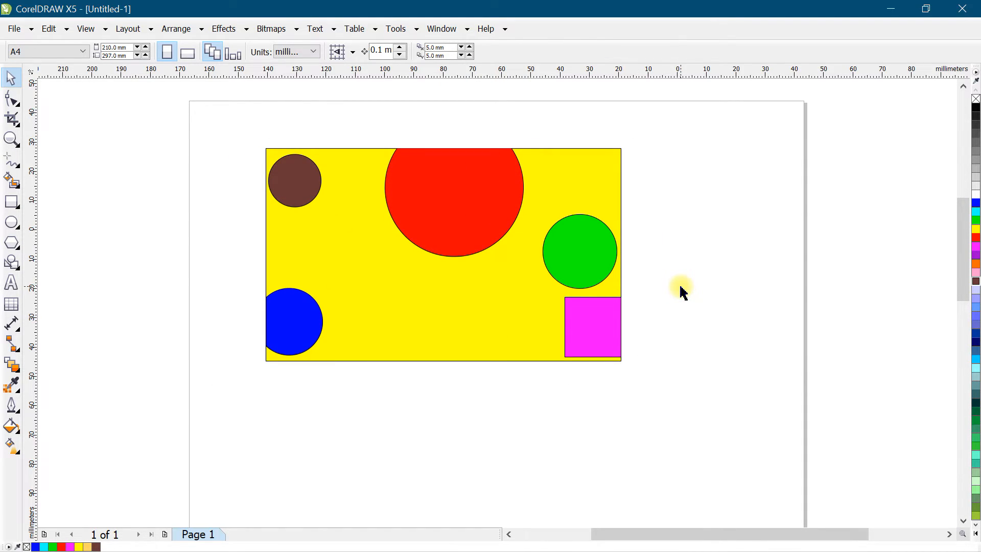
- Delete all objects from the page
key("ctrl+a")
key("Delete")
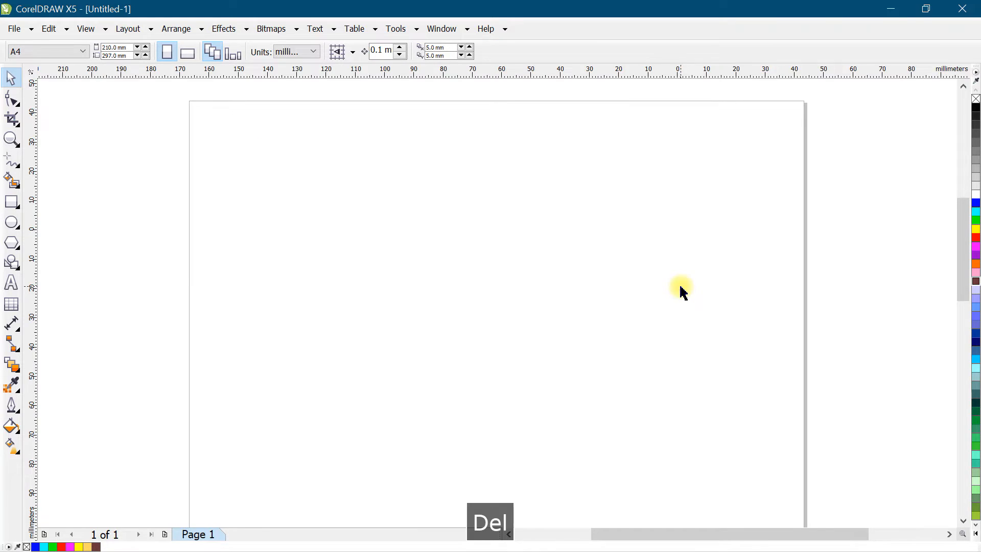
scroll(469, 287, "down", 1)
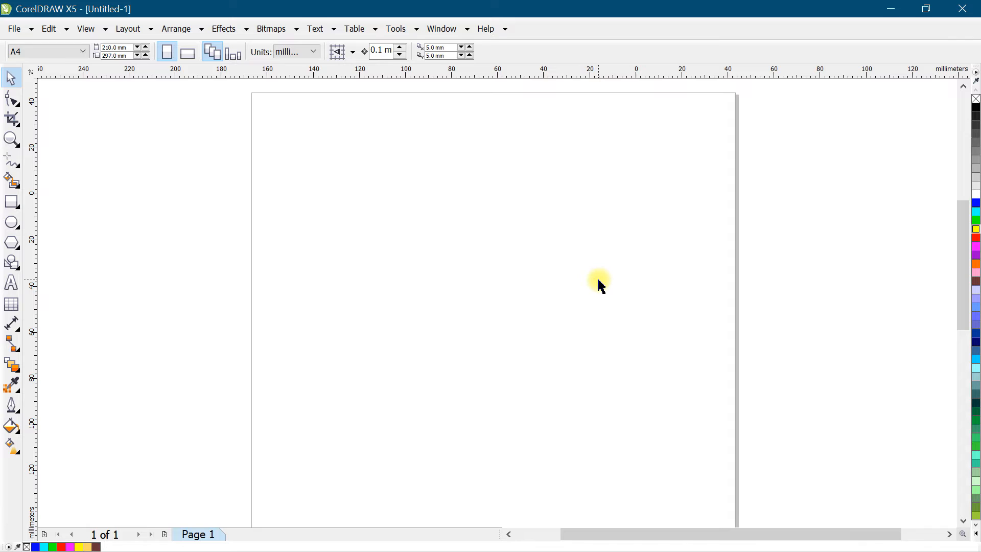
- Use the Zoom tool to zoom out on the page and zoom in on a framed area
left_click(12, 138)
right_click(385, 228)
left_click_drag(291, 144, 594, 348)
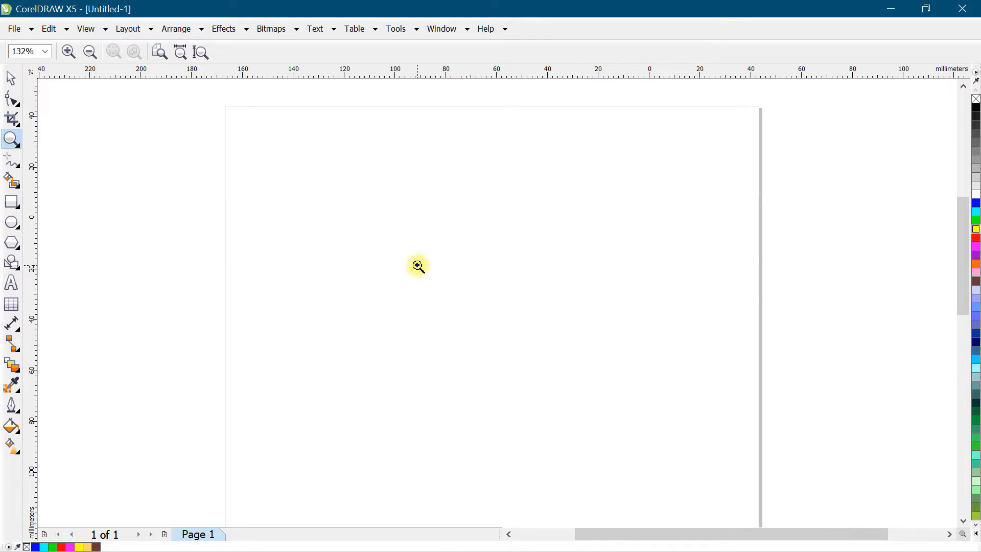
- Draw a rectangle about 158 mm wide and 103 mm high on the page and fill it with red
left_click(11, 78)
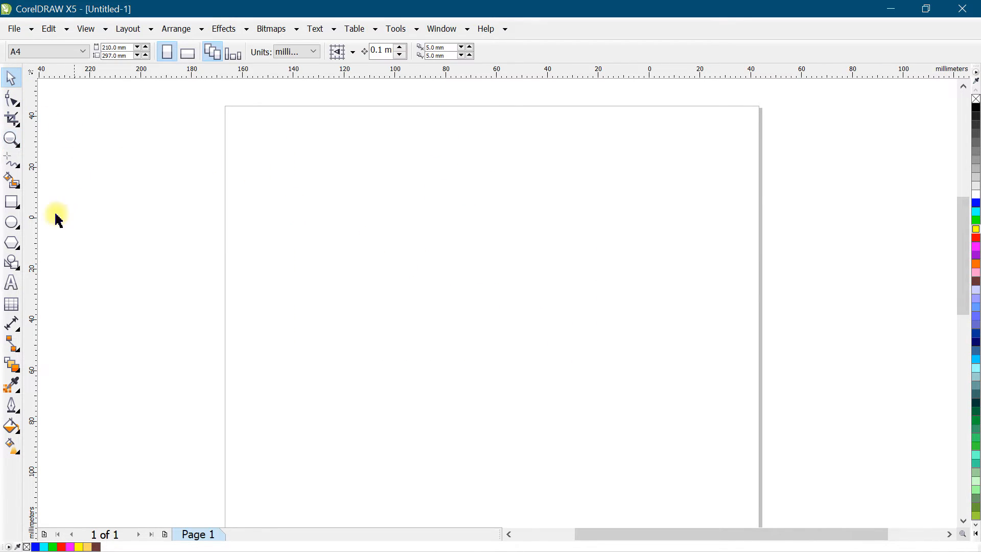
left_click(11, 201)
mouse_move(284, 172)
left_mouse_down()
mouse_move(613, 376)
mouse_move(685, 433)
left_mouse_up()
left_click(11, 77)
left_click(974, 238)
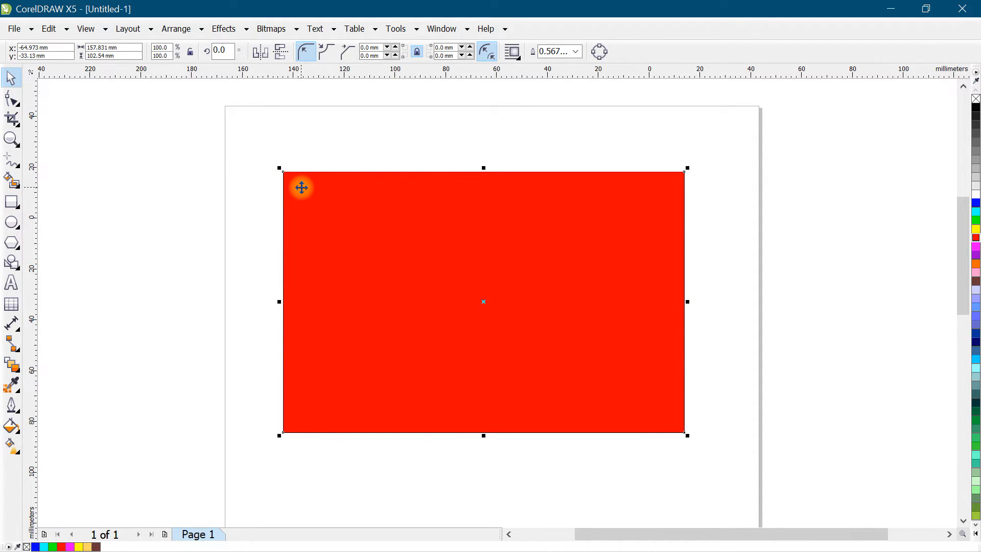
- Convert the red rectangle to curves and cut its upper-left corner diagonally, about 10 mm across and 8 mm down, by replacing the corner node with edge nodes
key("F2")
left_click_drag(263, 154, 336, 217)
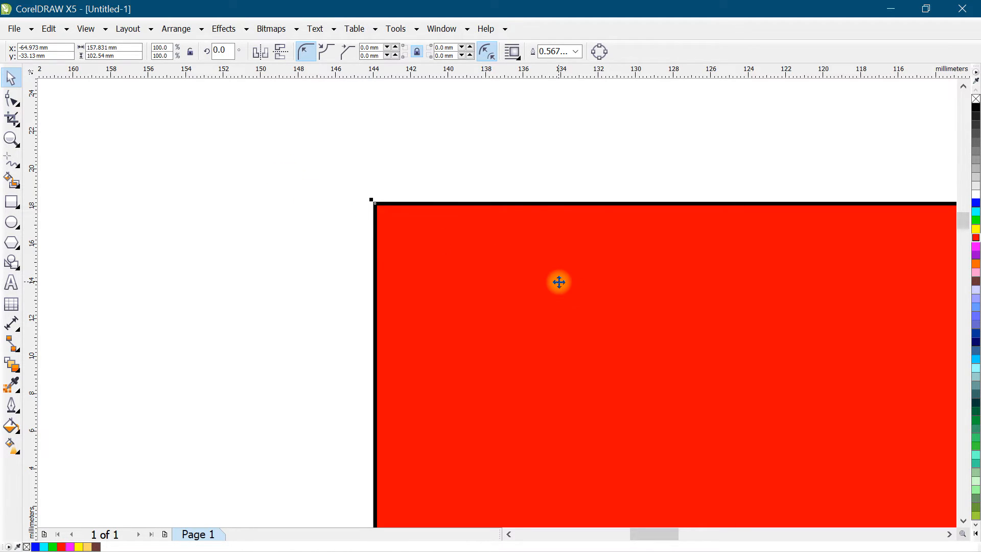
key("ctrl+q")
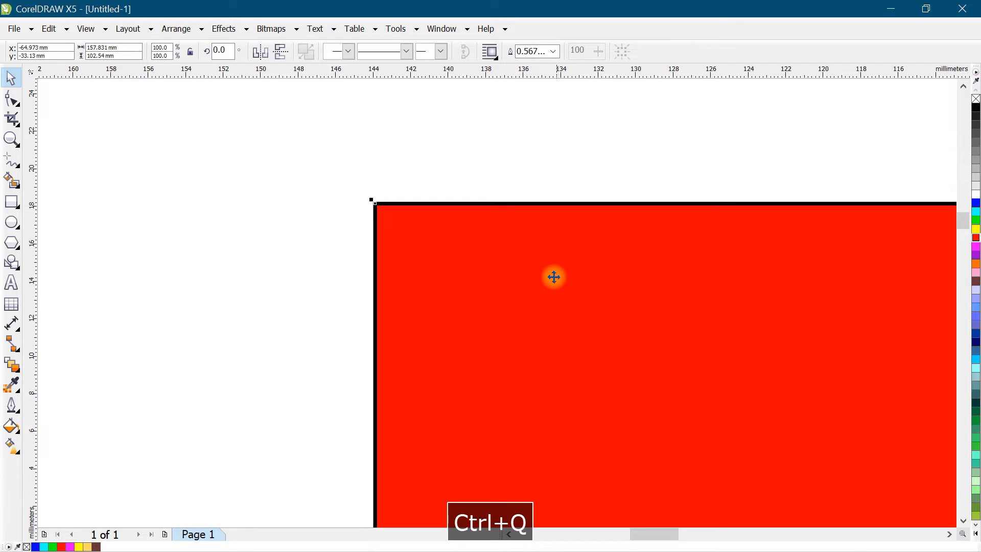
left_click(11, 99)
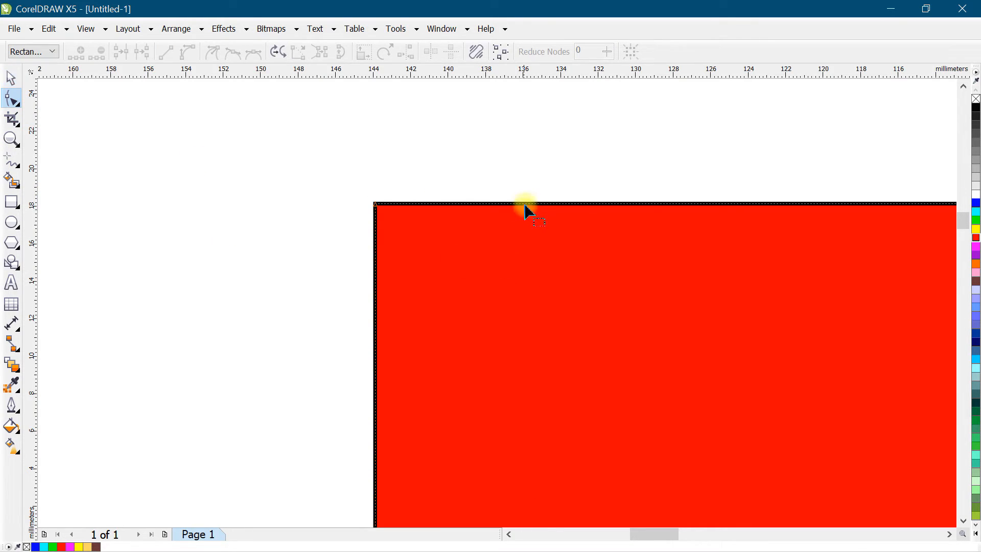
left_click(564, 204)
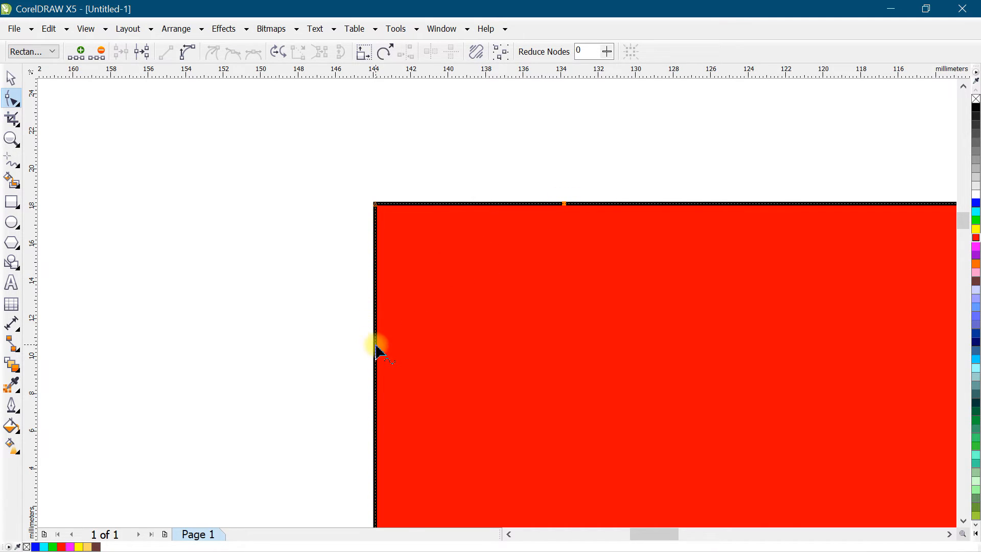
left_click(375, 203)
key("Delete")
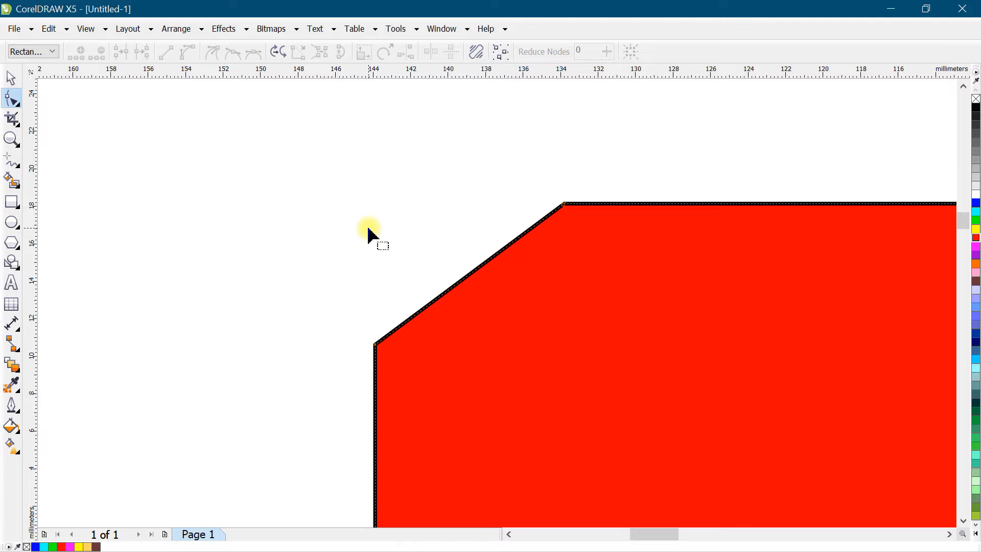
- Cut the shape's upper-right corner diagonally, about 8 mm across and 9 mm down, by adding two edge nodes and removing the corner node
key("n")
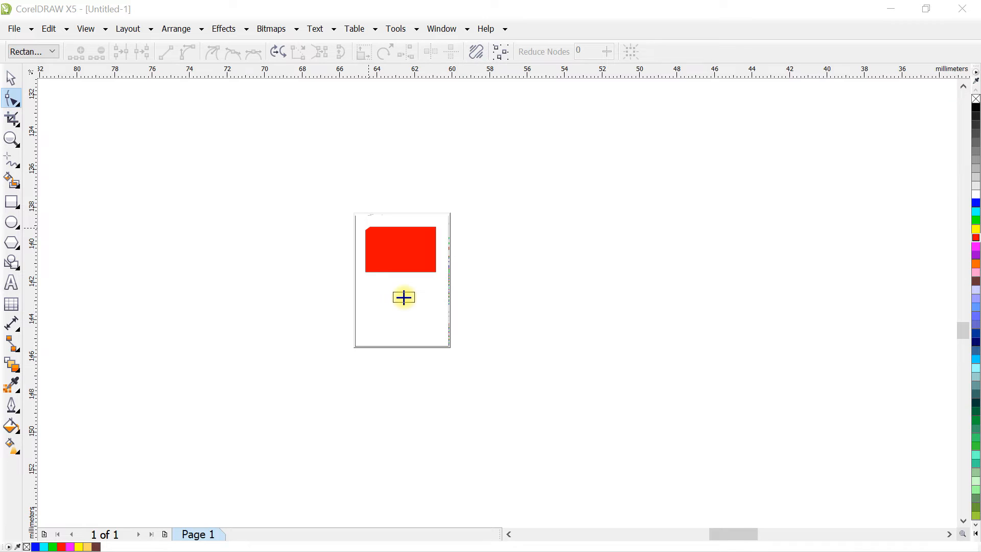
left_click(434, 228)
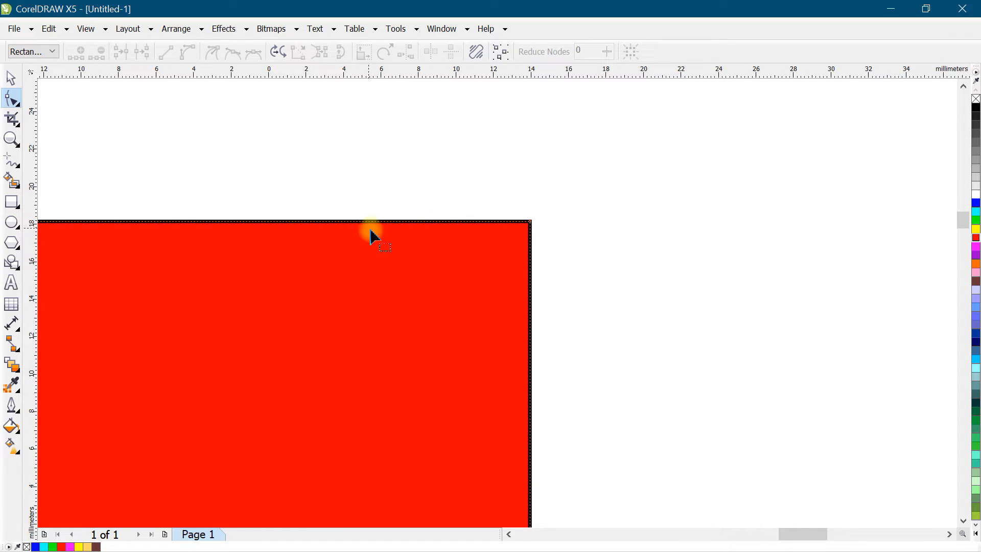
left_click(378, 225)
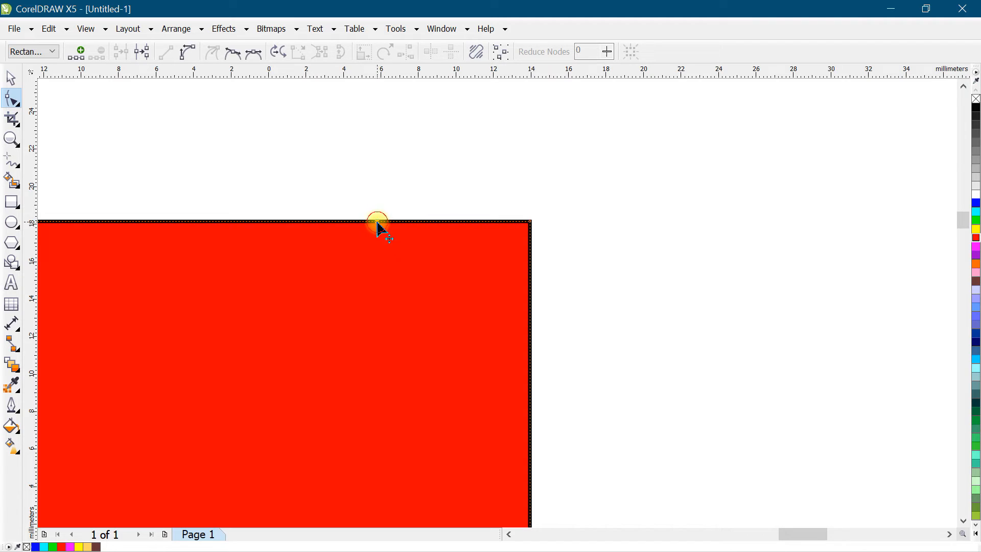
left_click(527, 389)
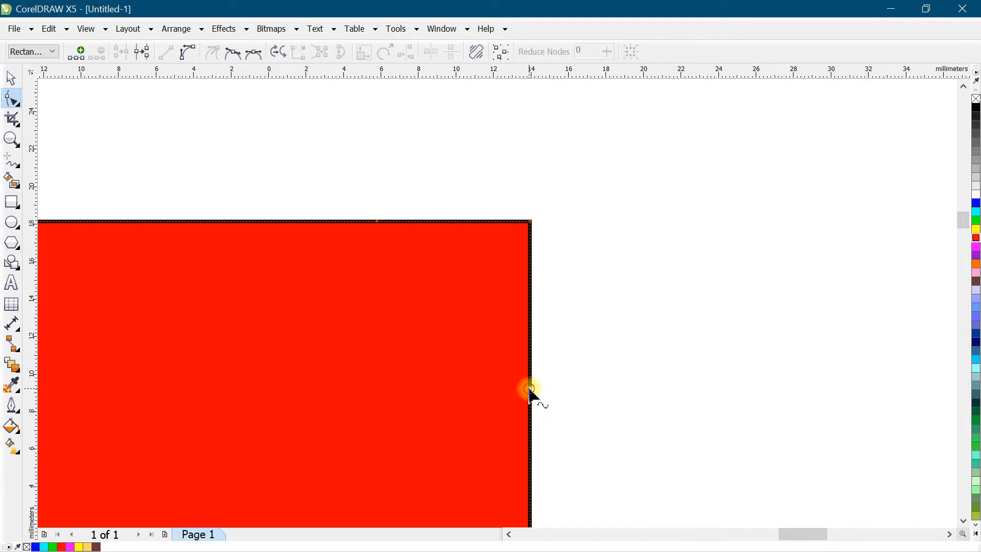
double_click(529, 222)
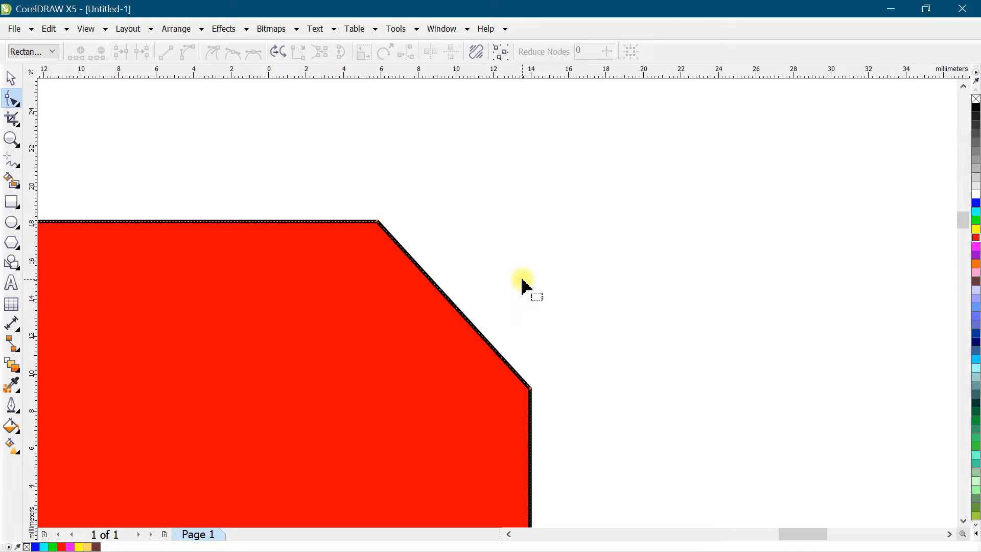
- Cut the shape's lower-right corner diagonally, about 10 mm across and 10 mm up, by adding two edge nodes and removing the corner node
key("n")
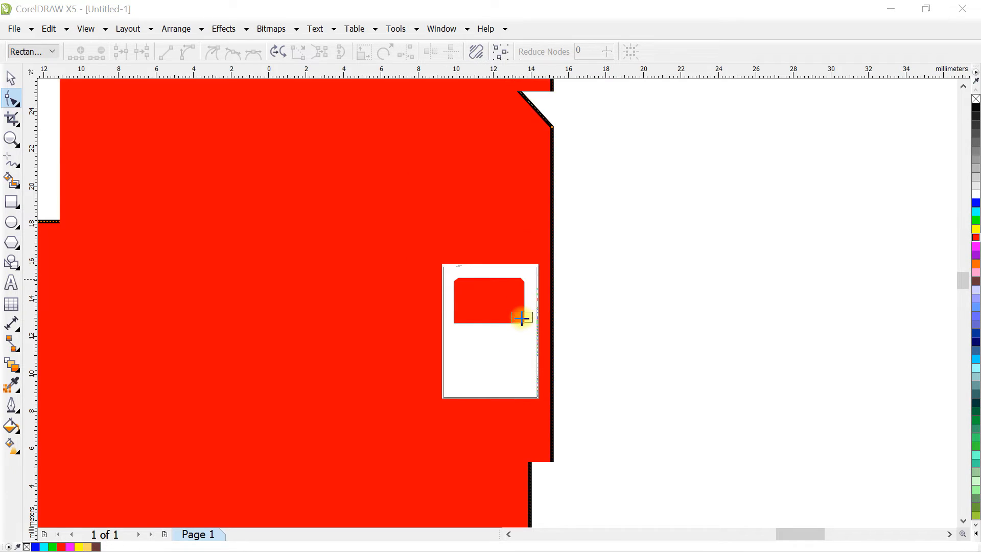
left_click(519, 320)
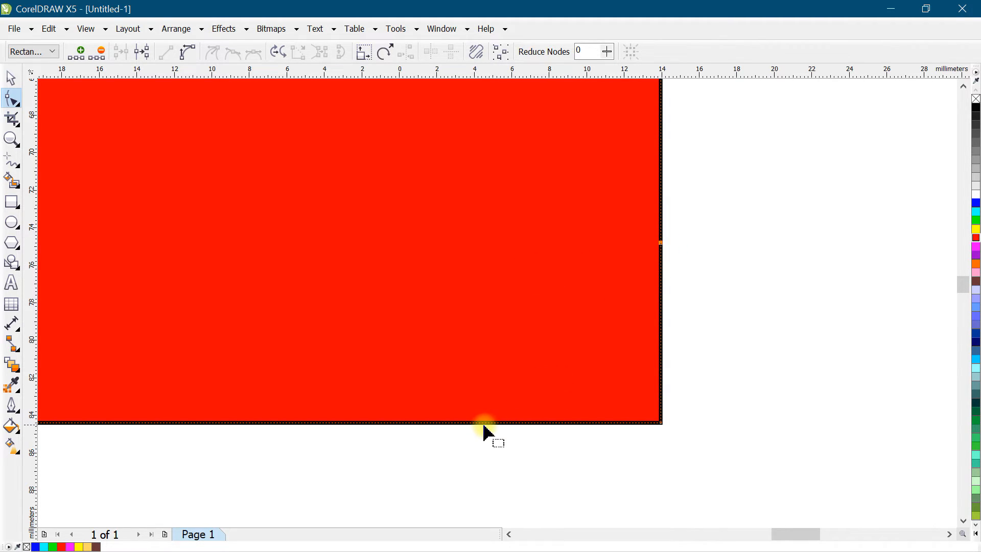
double_click(466, 423)
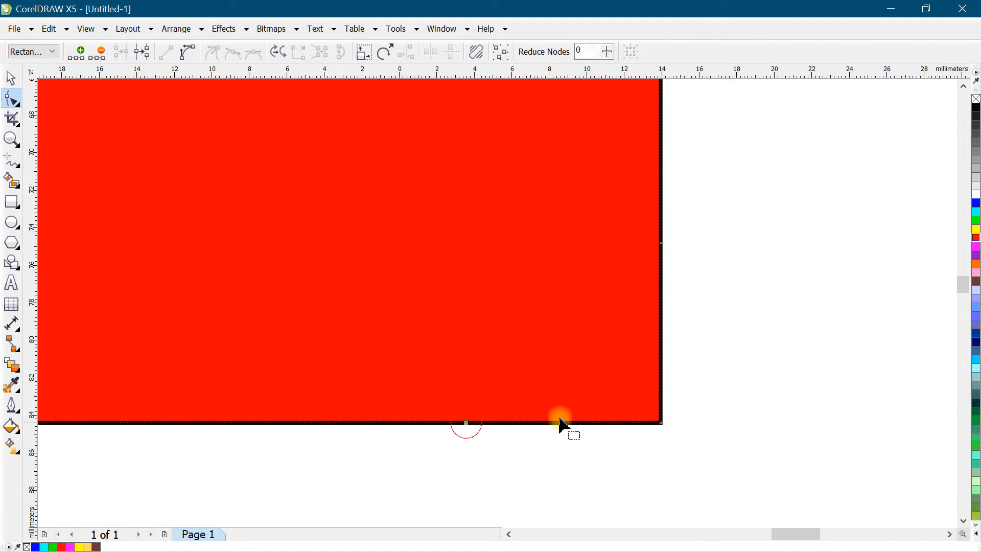
double_click(661, 422)
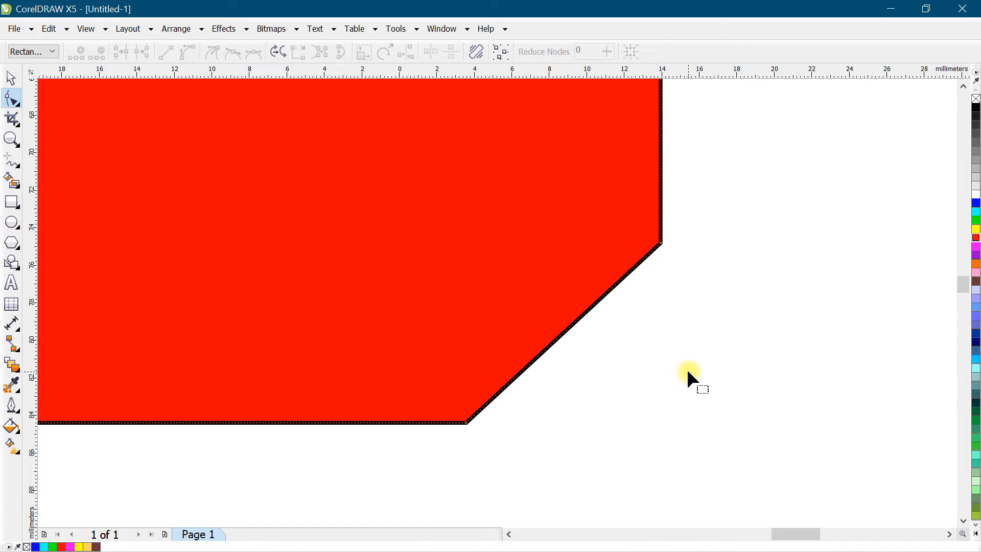
- Cut the shape's lower-left corner diagonally, about 8 mm across and 7 mm up, by adding two edge nodes and removing the corner node
key("n")
left_click_drag(688, 372, 624, 373)
left_click(362, 270)
left_click(504, 402)
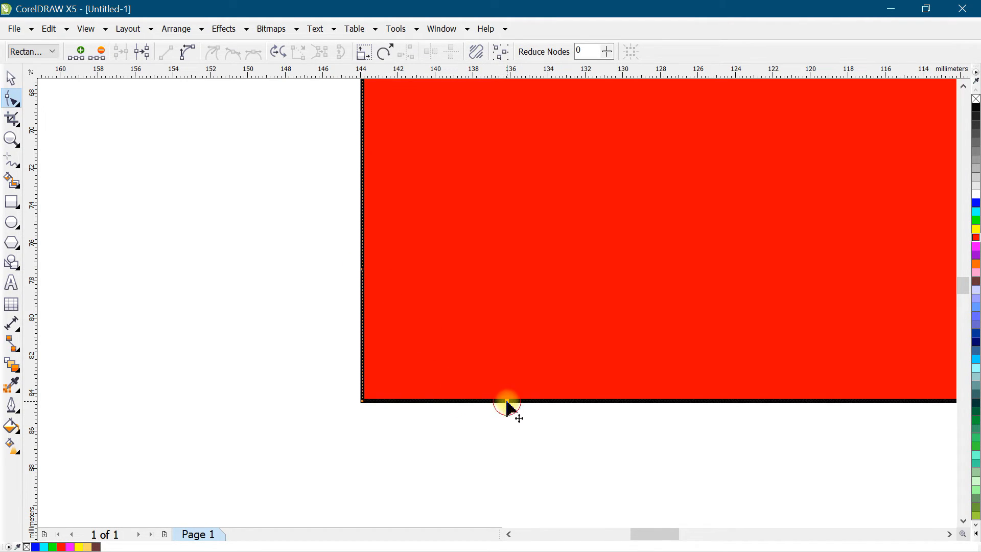
double_click(362, 400)
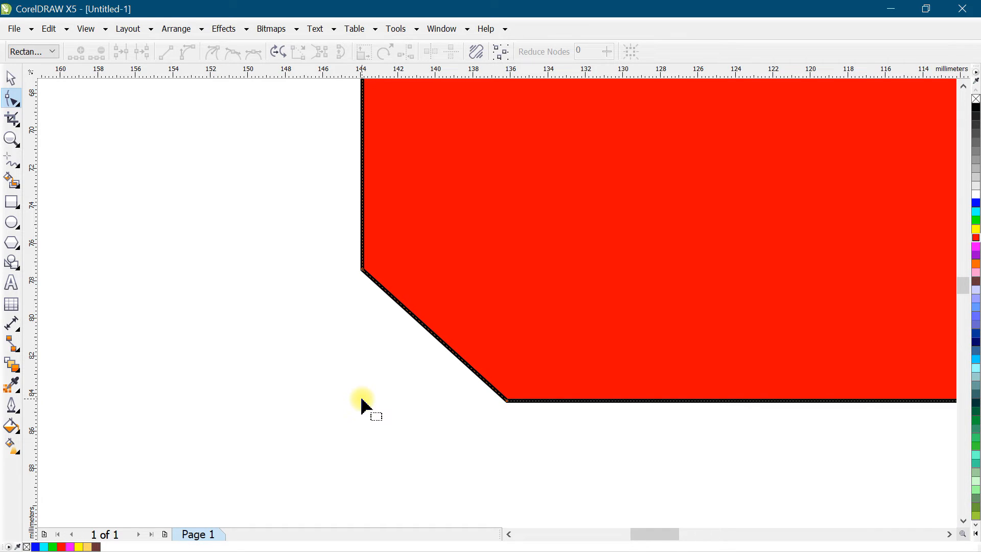
- Examine the whole red shape and inspect each of its four cut corners up close with the Navigator
key("F3")
key("F3")
key("F3")
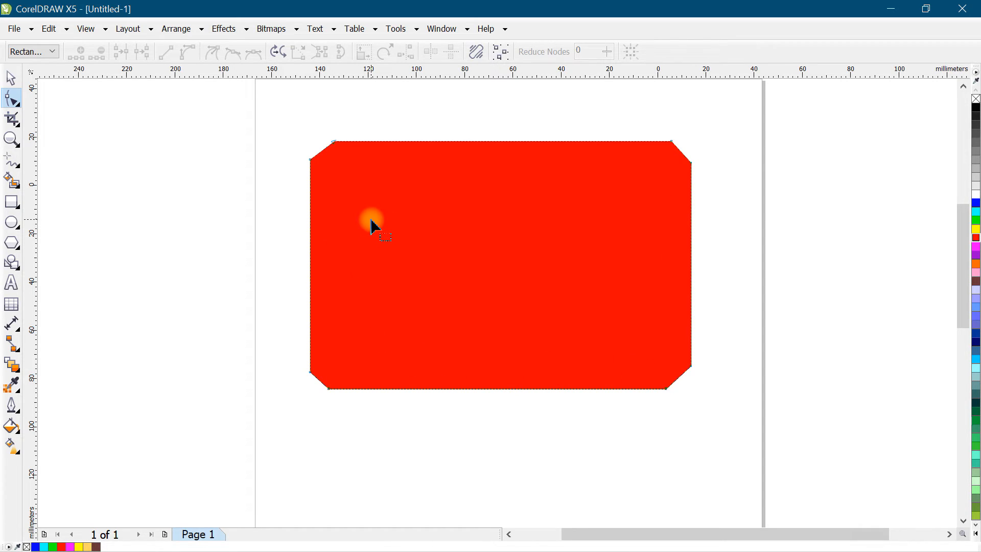
key("F2")
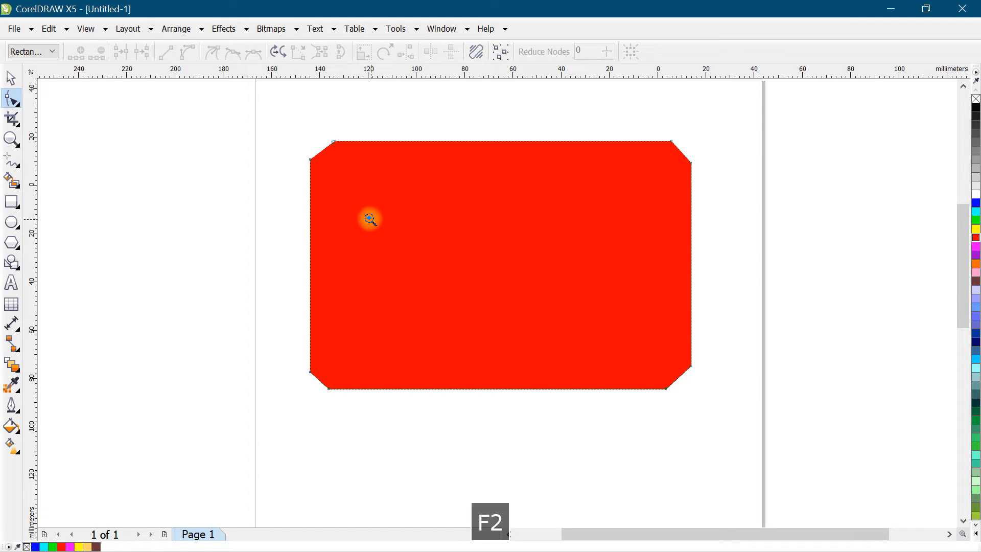
left_click_drag(281, 115, 378, 204)
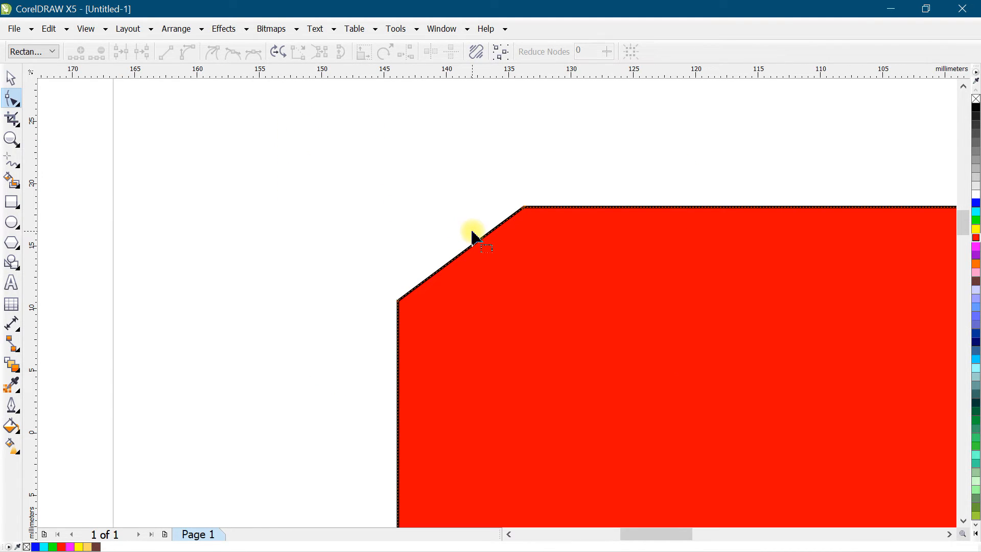
key("n")
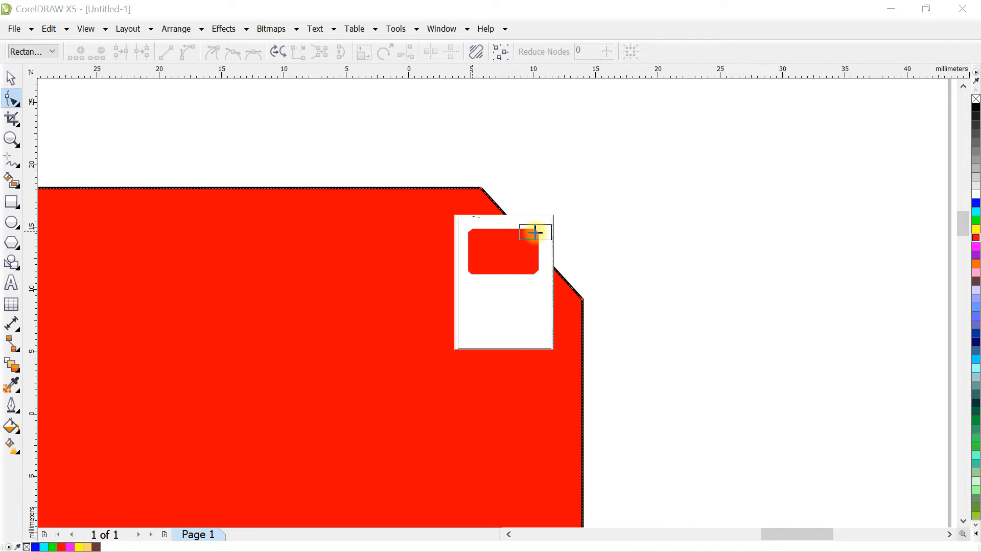
left_click(534, 233)
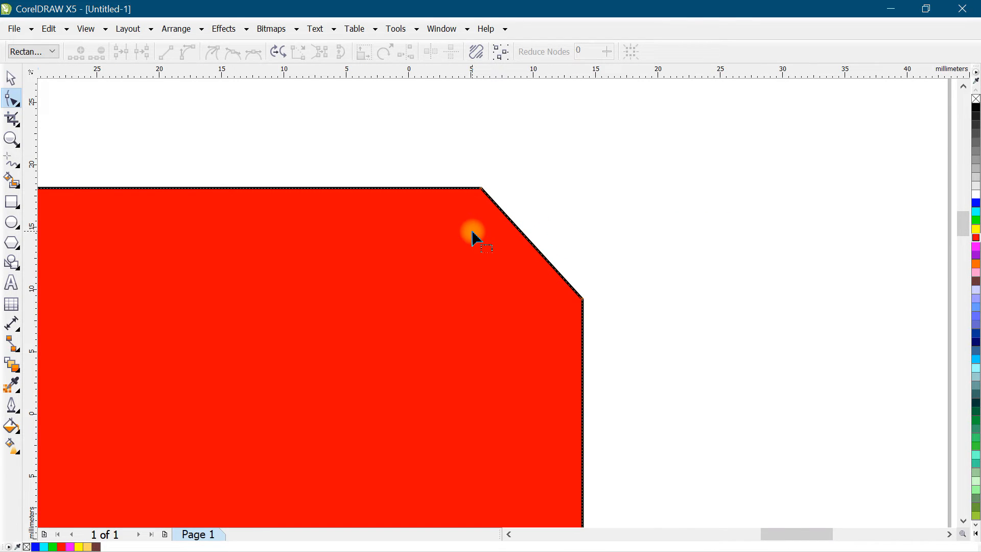
key("n")
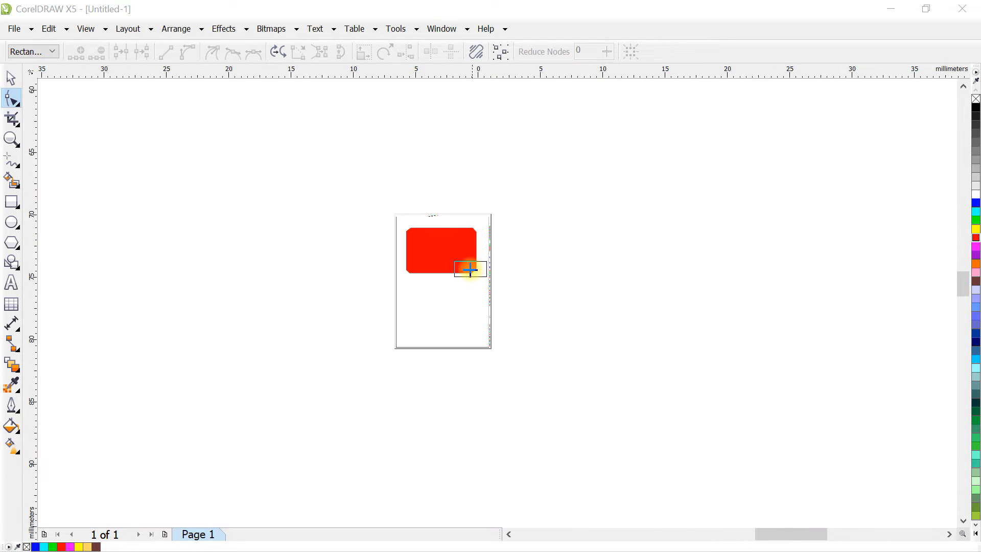
left_click(472, 232)
key("n")
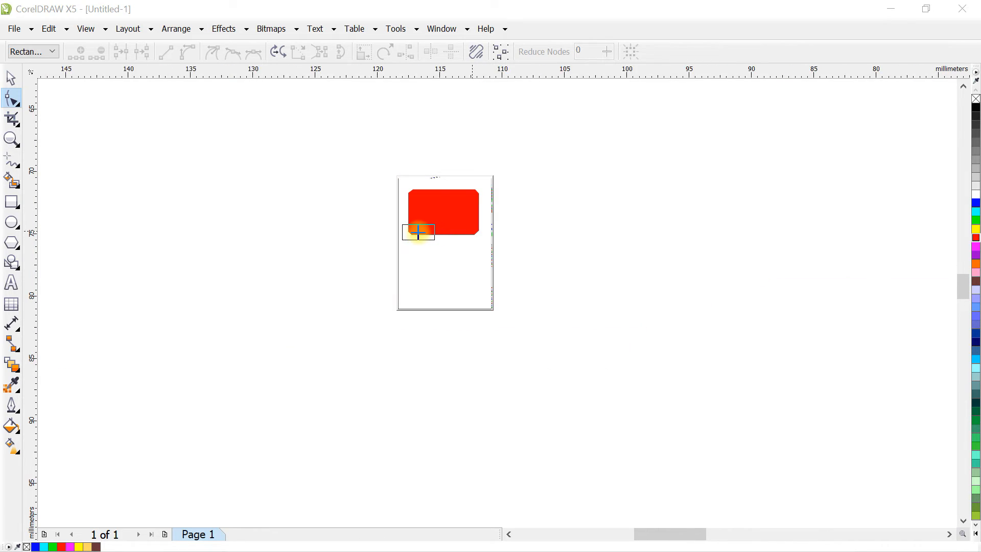
left_click(472, 232)
key("n")
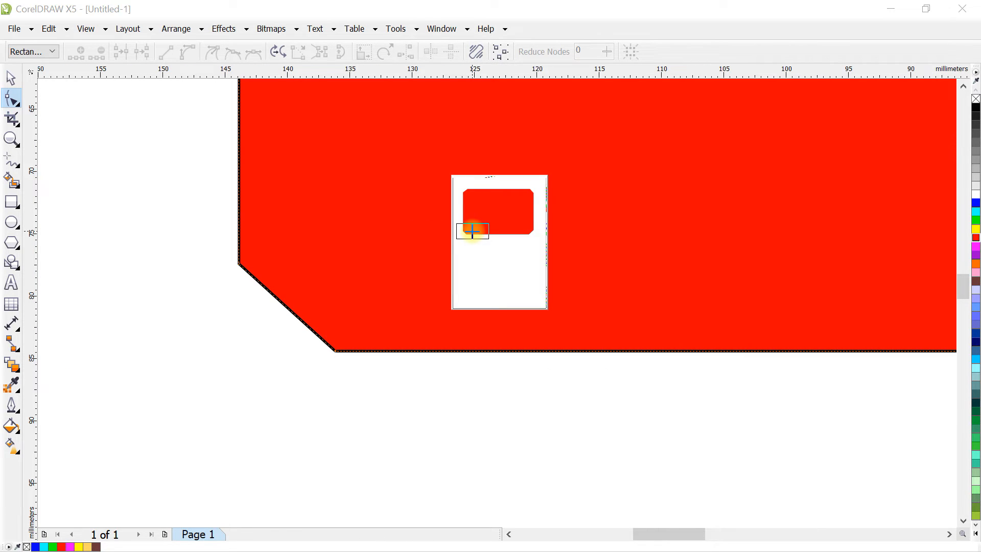
left_click(472, 232)
key("F3")
key("F3")
key("F3")
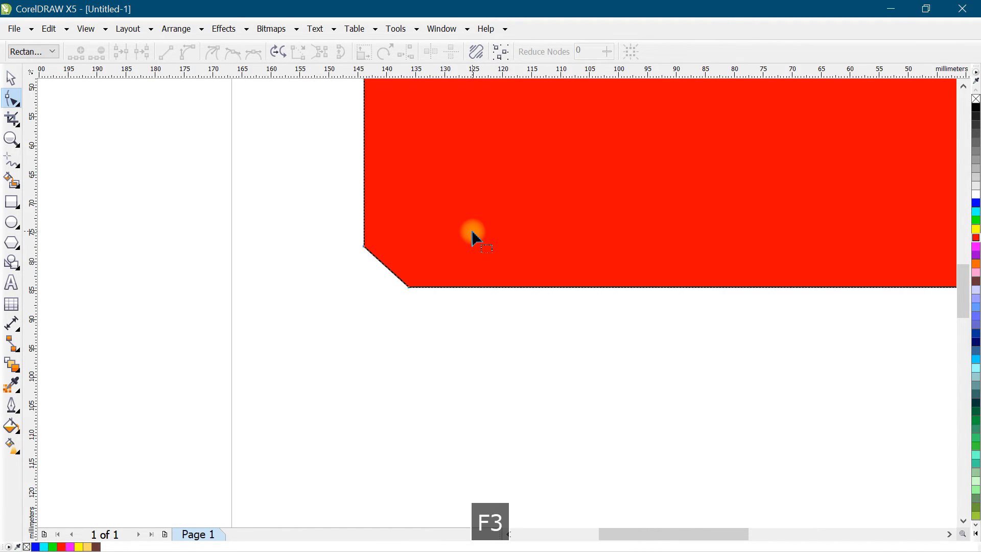
- Delete the red shape from the page
key("space")
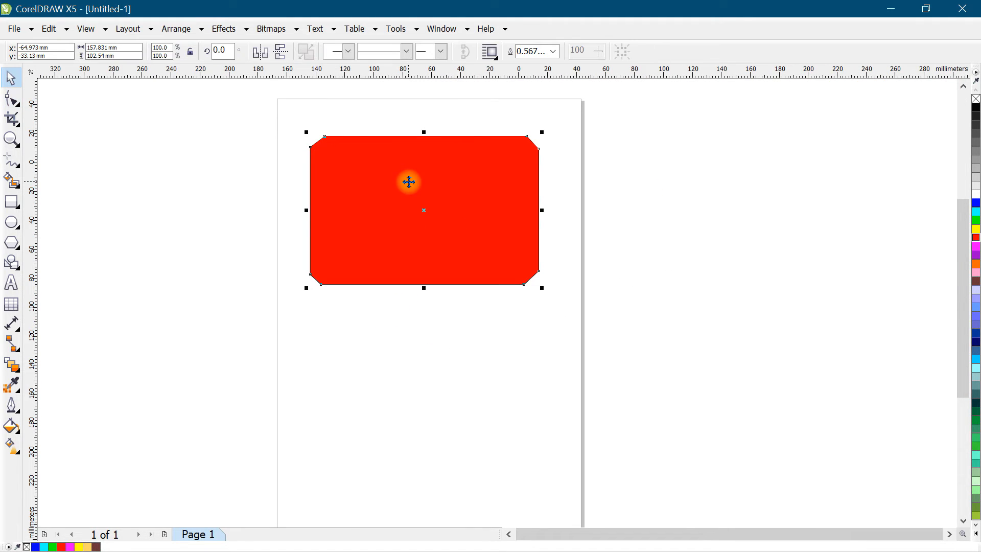
key("Delete")
scroll(367, 217, "up", 2)
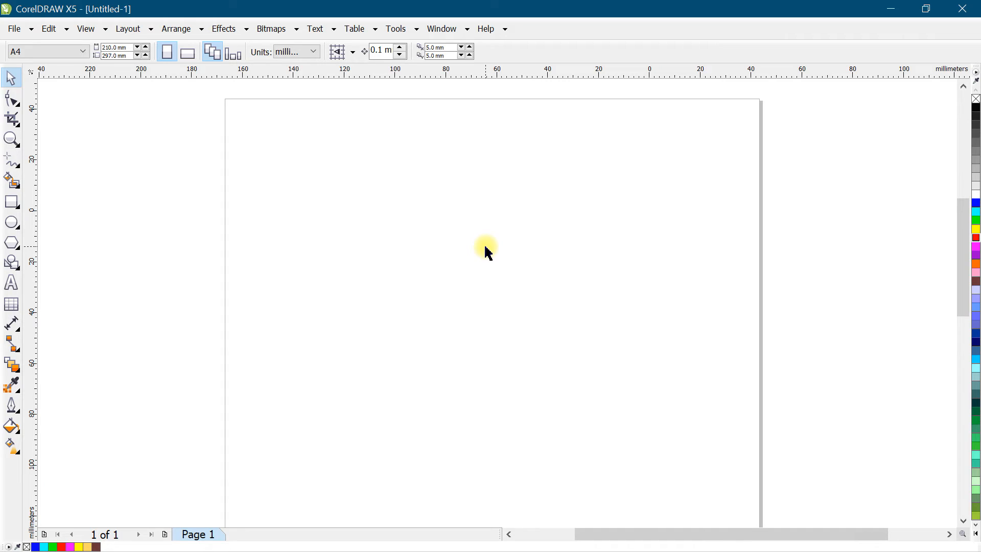
- Add the artistic text "COMPUTER EDUCATION" in the upper part of the page and move it about 18 mm right and 14 mm down
left_click(11, 285)
left_click(274, 217)
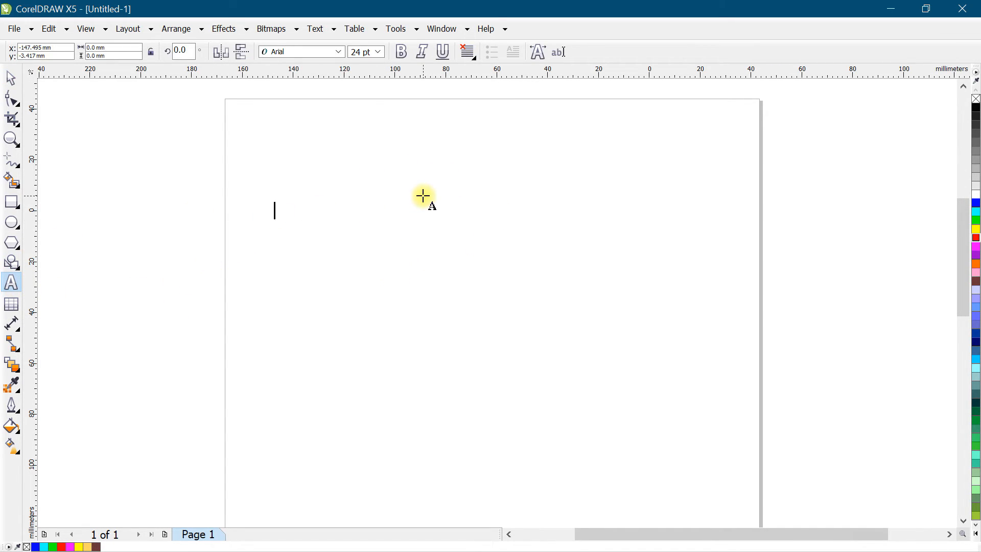
type("COMPUTER EDUCATION")
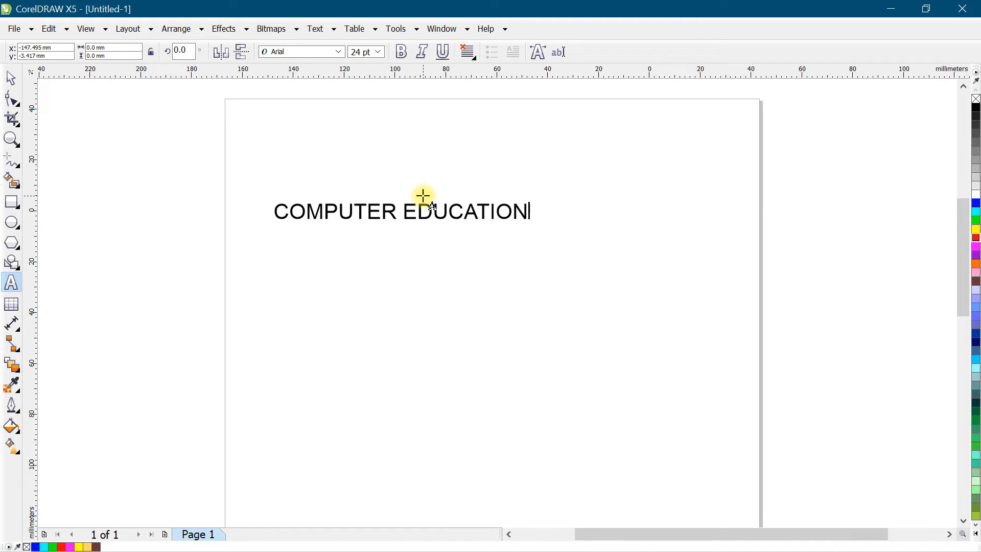
left_click(11, 77)
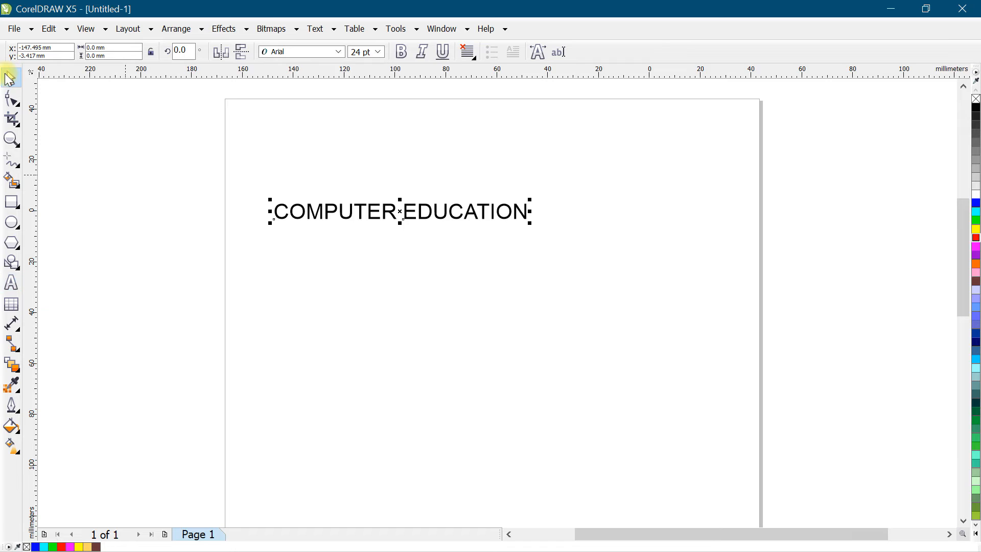
left_click_drag(514, 213, 508, 245)
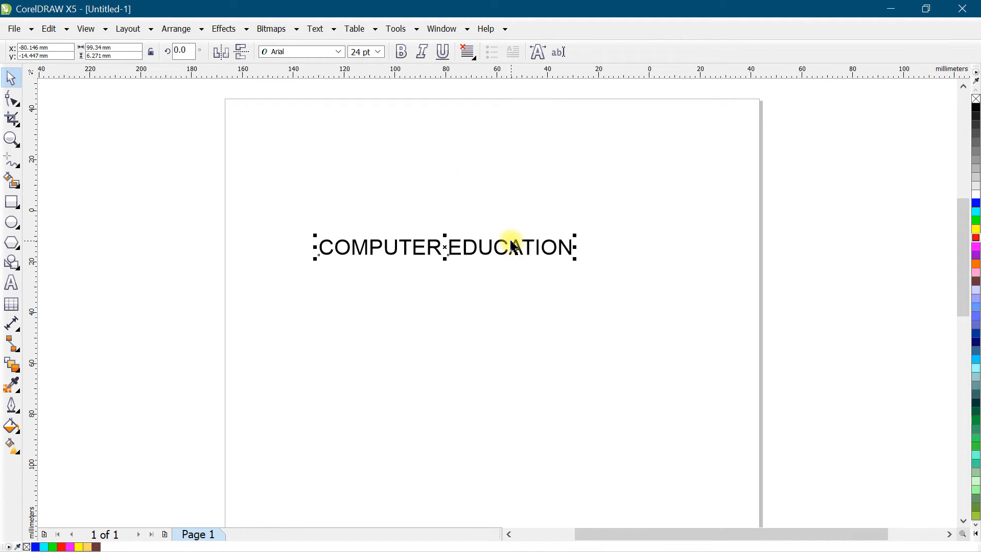
- Preview different fonts from the font list on the "COMPUTER EDUCATION" text, including the most recently used ones
left_click(310, 52)
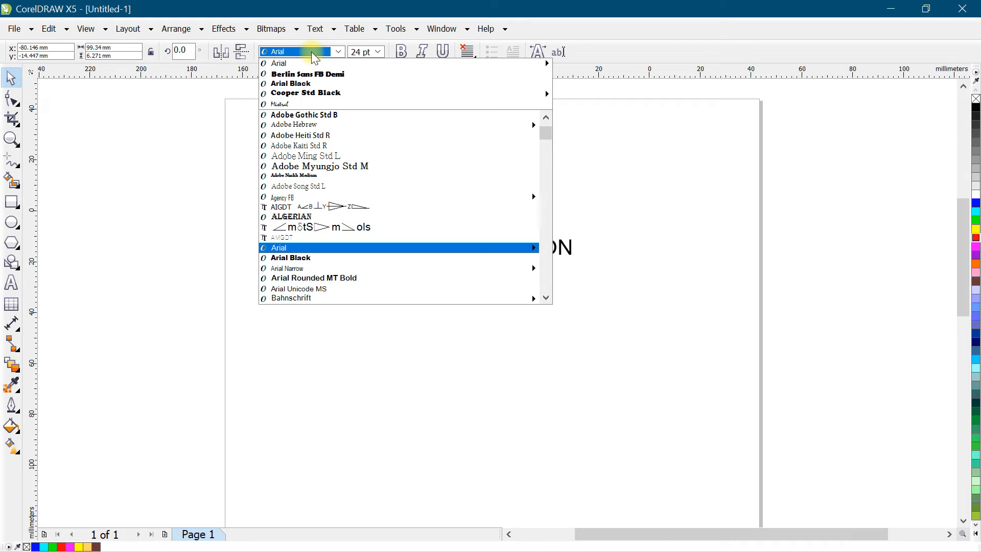
mouse_move(307, 63)
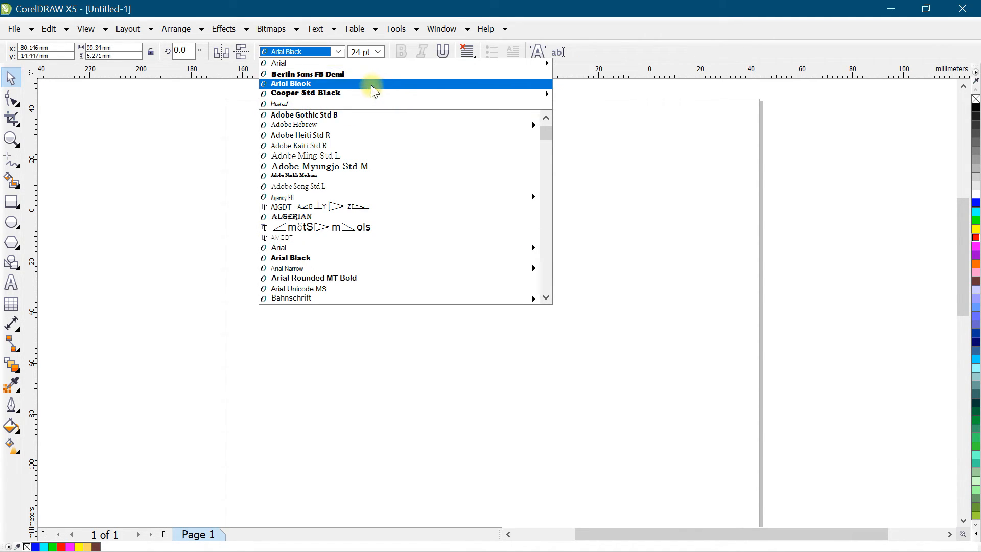
mouse_move(318, 97)
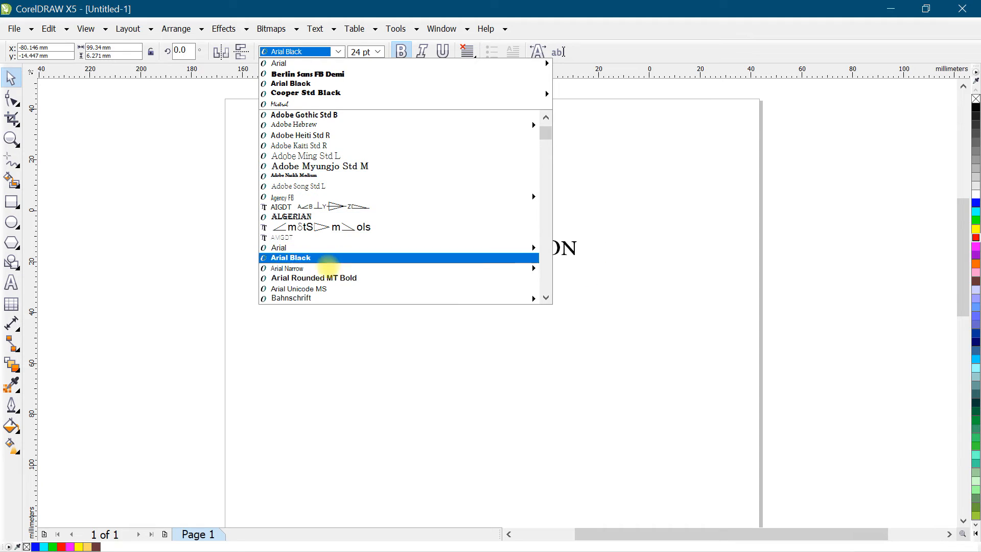
mouse_move(544, 130)
left_mouse_down()
mouse_move(550, 234)
mouse_move(545, 125)
left_mouse_up()
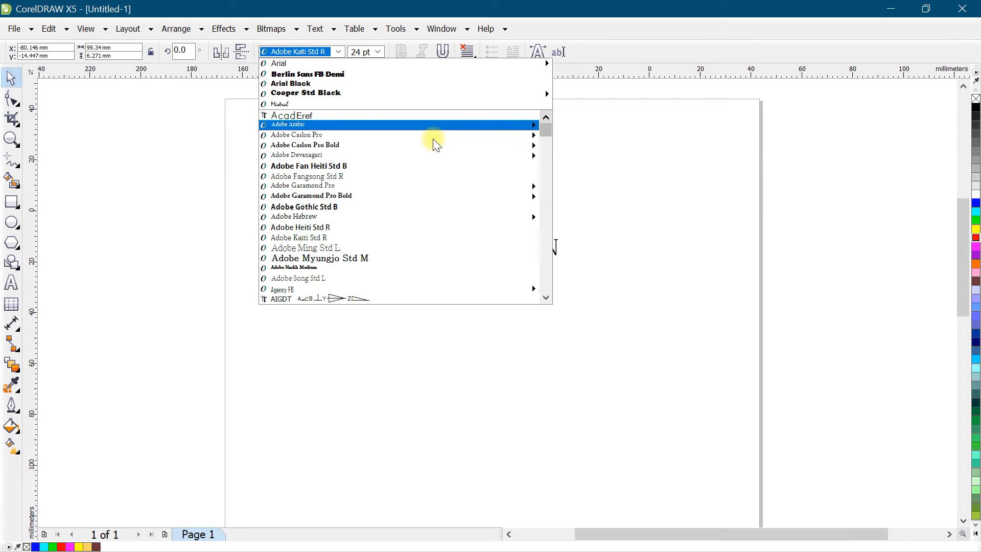
mouse_move(315, 126)
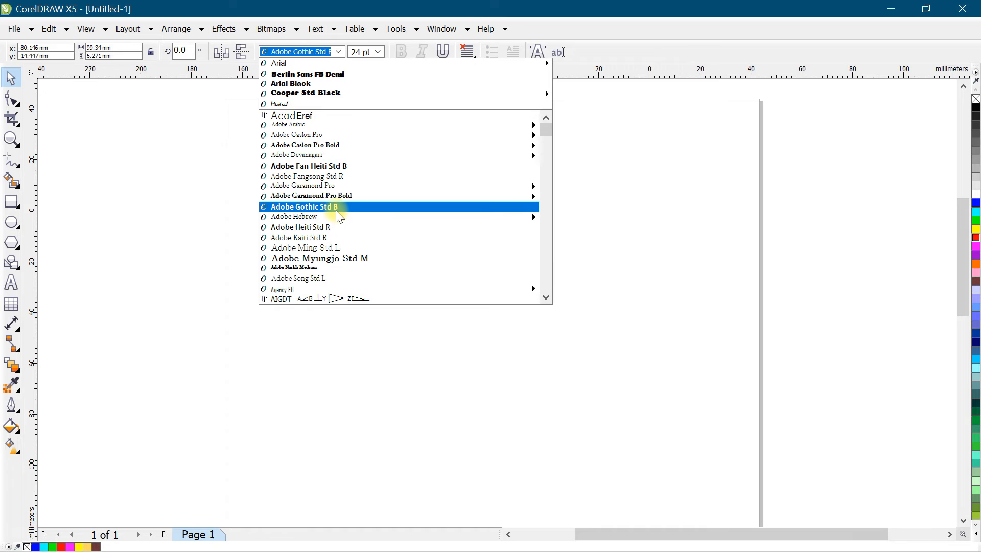
mouse_move(358, 93)
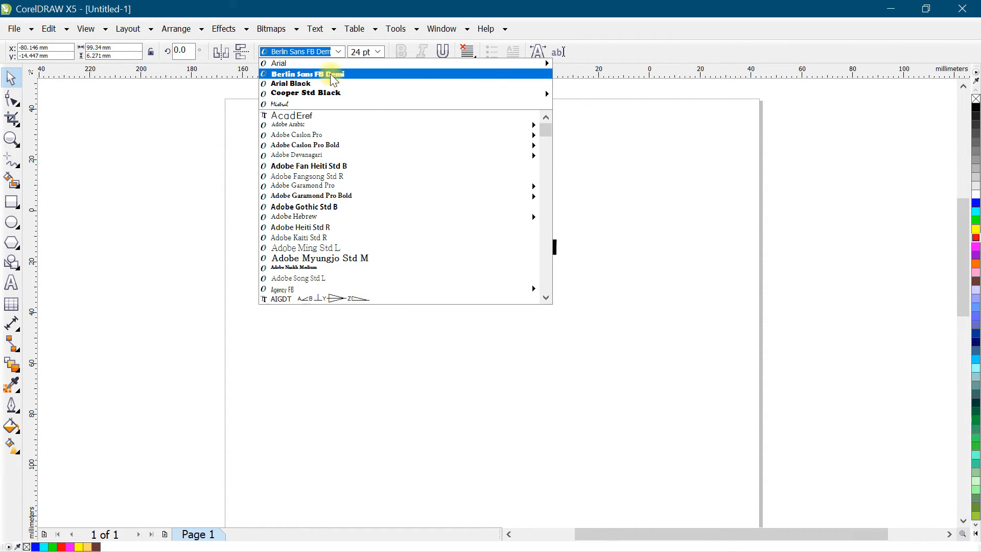
mouse_move(318, 94)
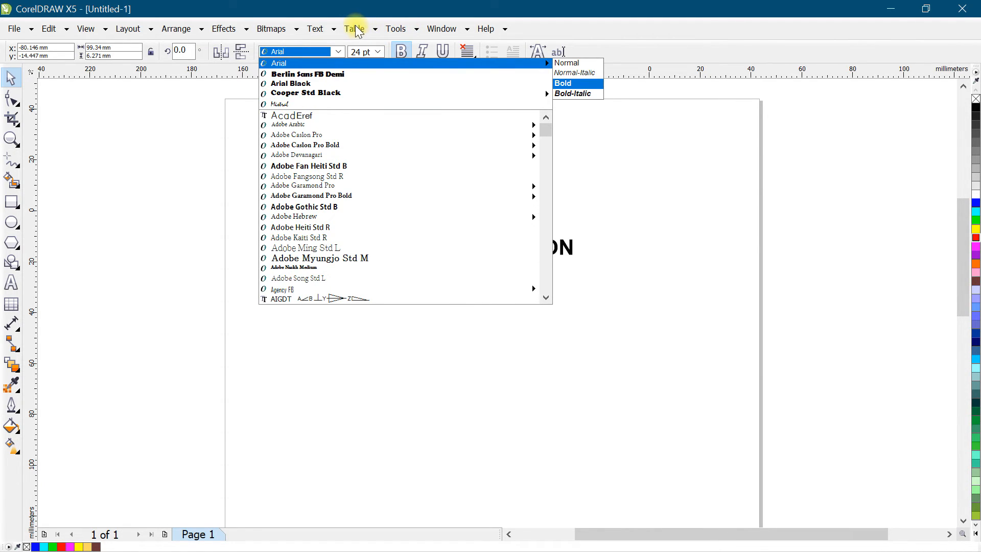
- Set the number of most recently used fonts displayed in the font list to 10
left_click(321, 31)
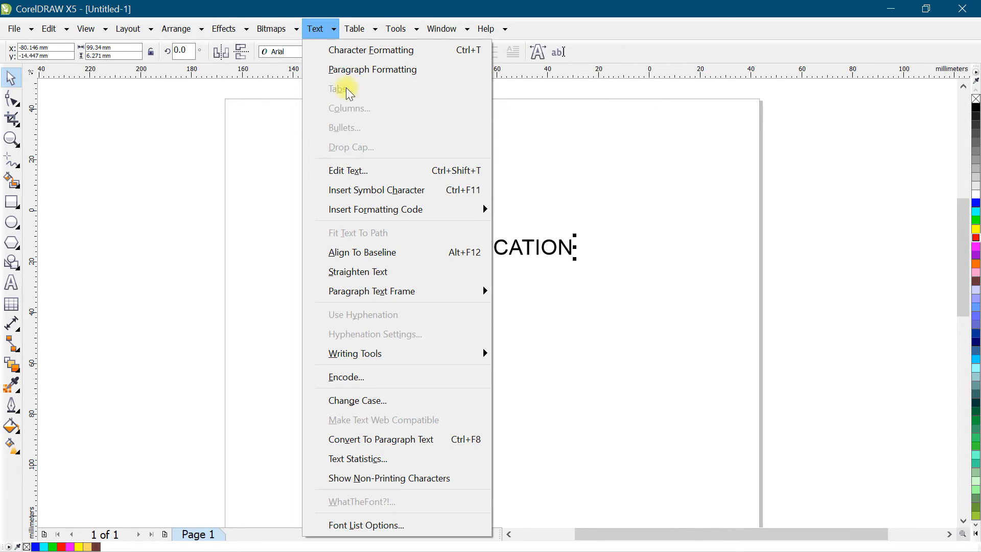
left_click(396, 526)
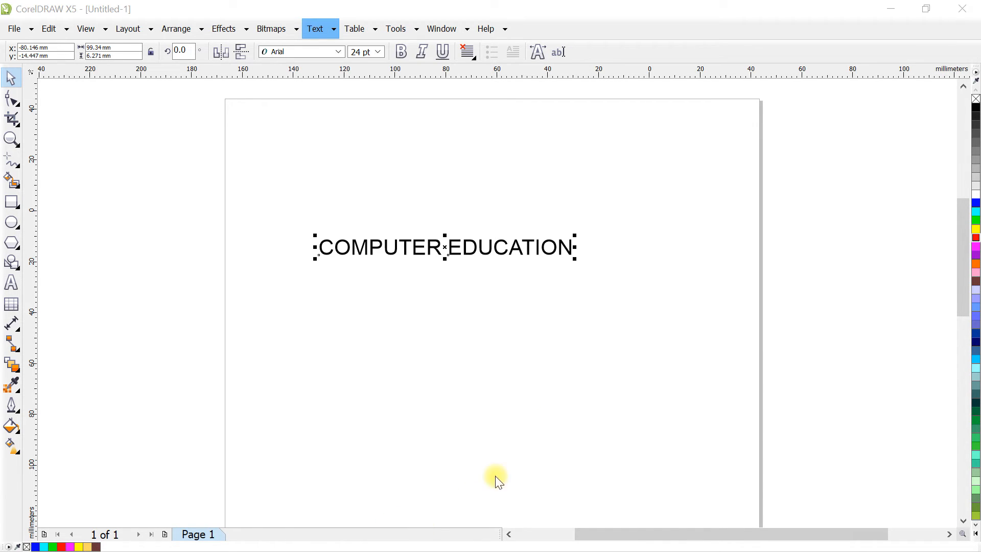
left_click_drag(623, 59, 633, 71)
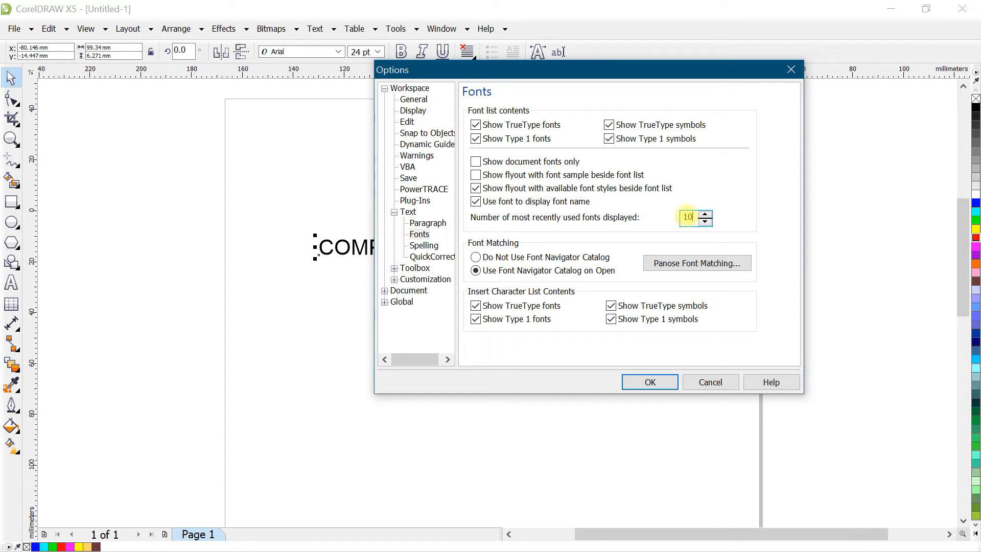
left_click(659, 381)
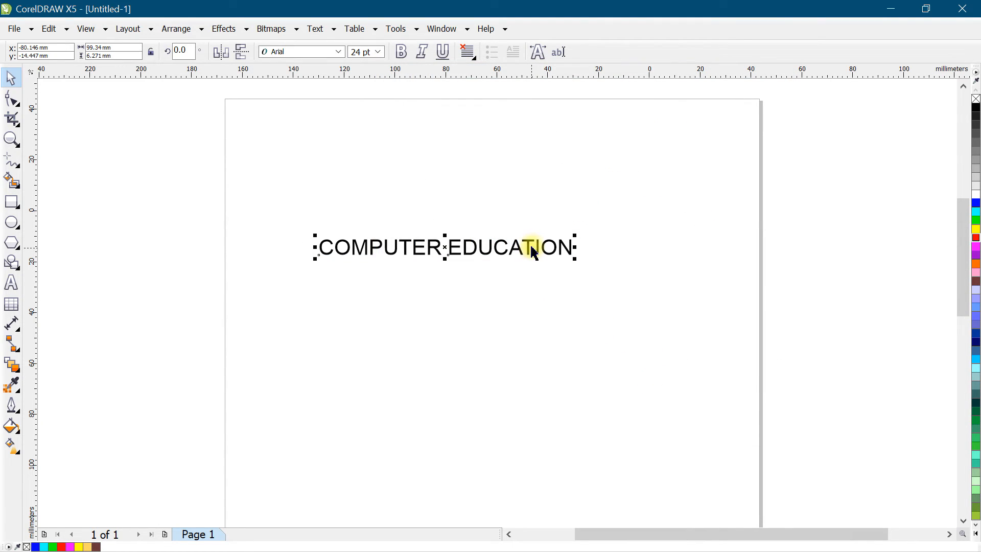
- Move the text about 2 mm left and 4 mm down, and preview the recently used fonts on it
left_click_drag(531, 247, 527, 257)
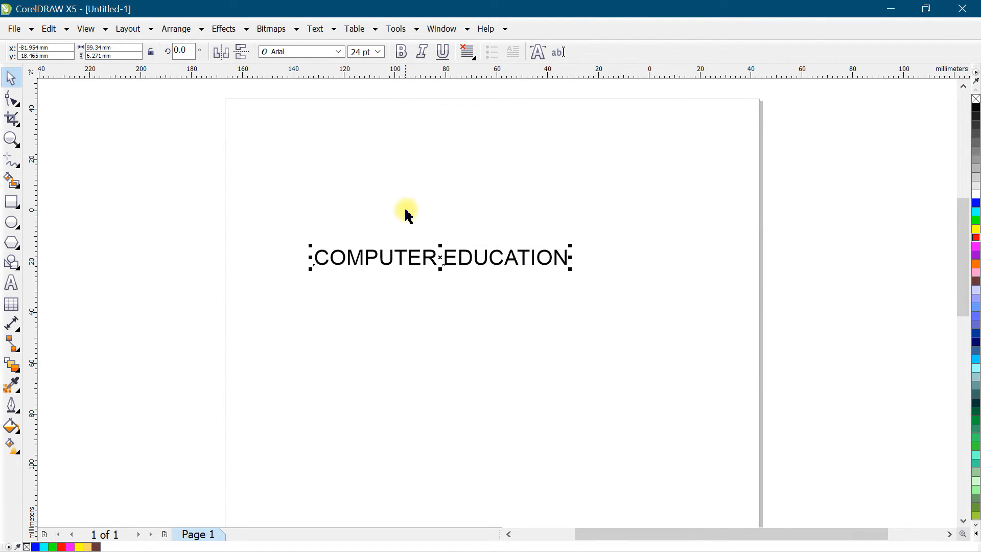
left_click(307, 55)
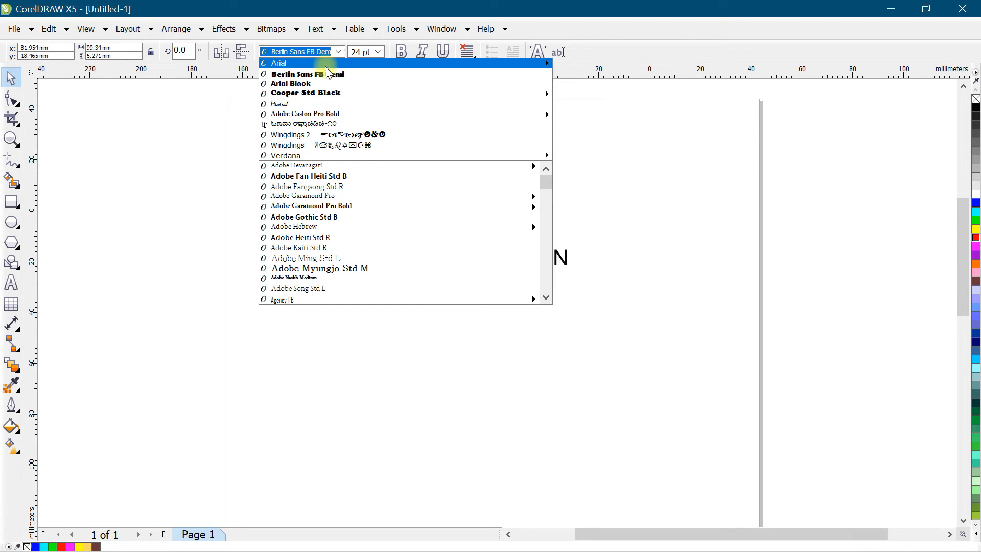
mouse_move(308, 64)
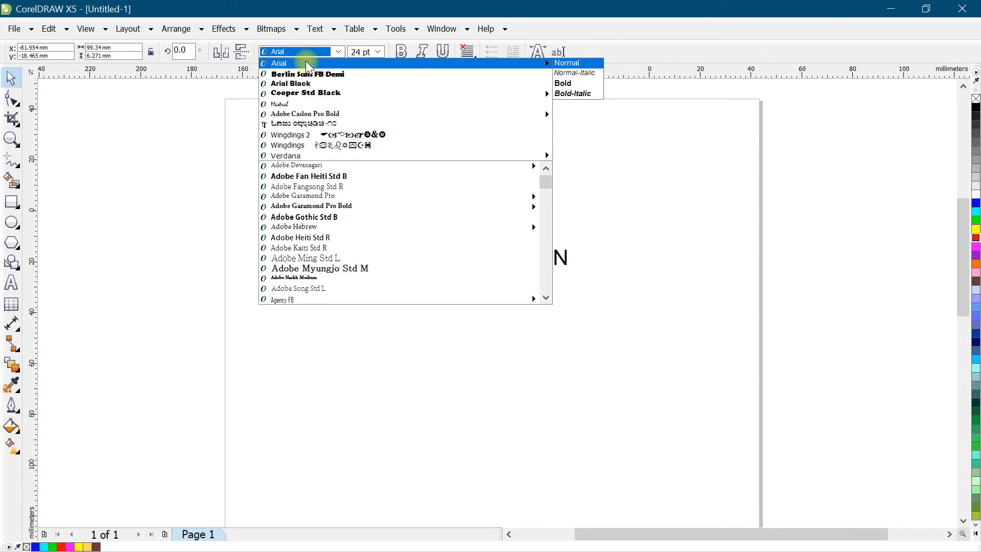
scroll(430, 157, "down", 1)
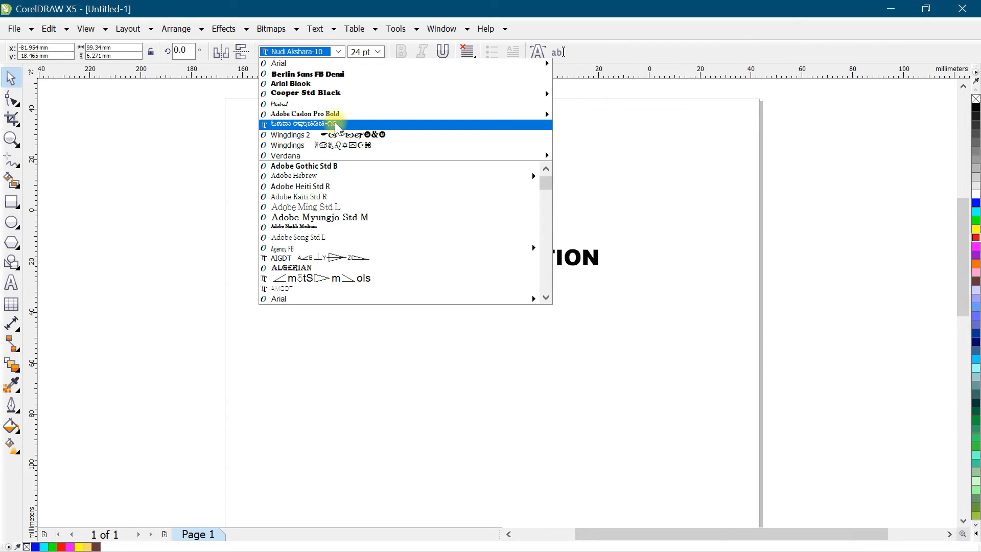
mouse_move(339, 111)
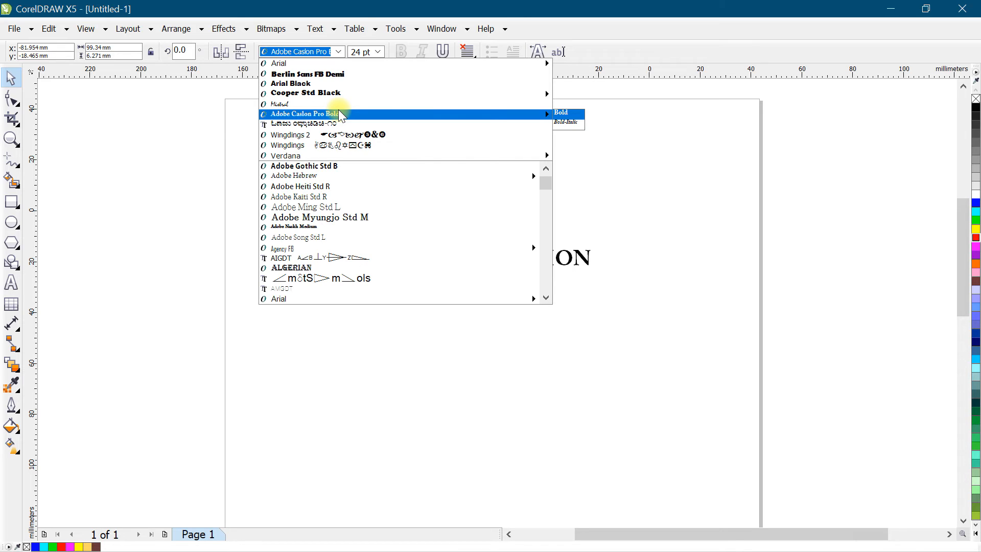
mouse_move(412, 96)
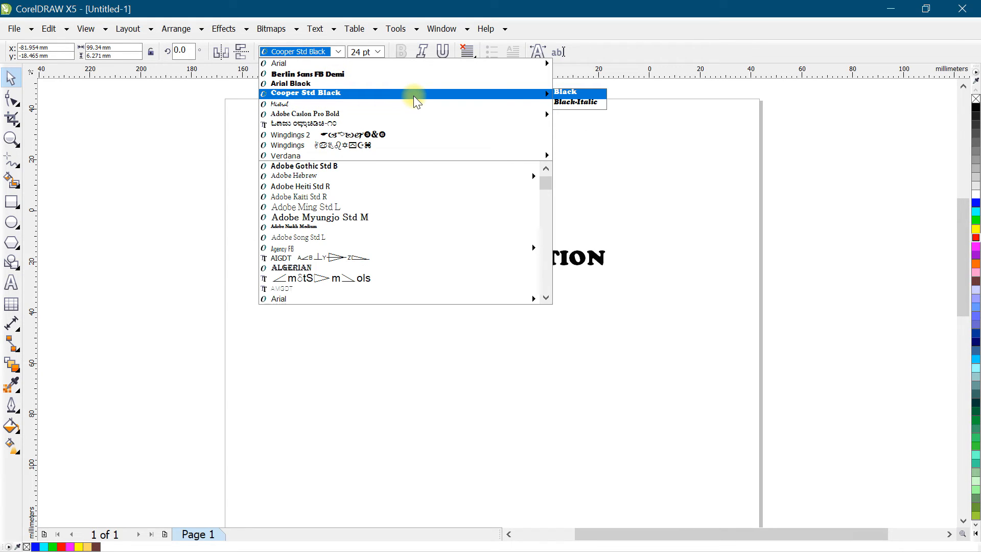
mouse_move(547, 183)
left_mouse_down()
mouse_move(547, 210)
mouse_move(545, 171)
mouse_move(547, 259)
mouse_move(539, 176)
left_mouse_up()
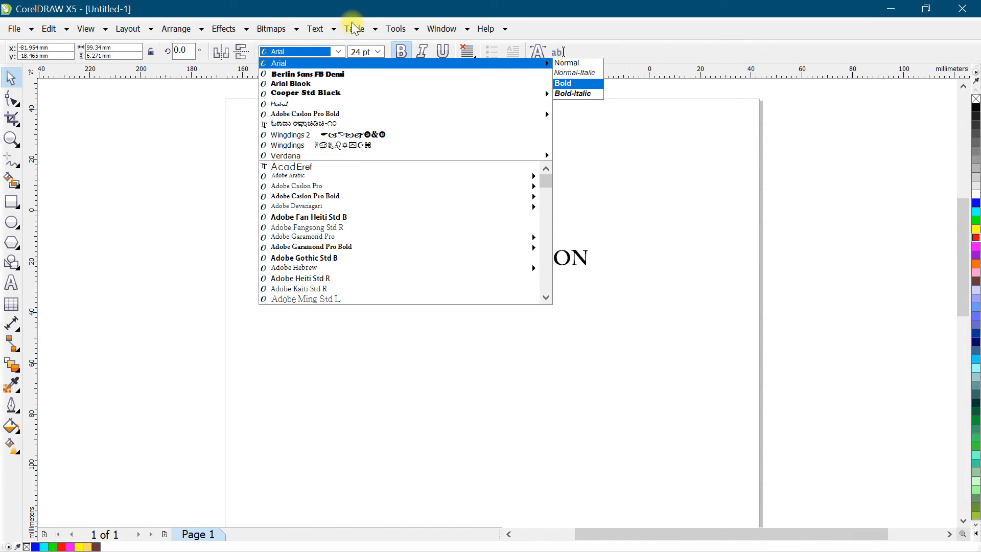
- Hide TrueType fonts, Type 1 fonts and TrueType symbols from the font list in the font list options
left_click(314, 28)
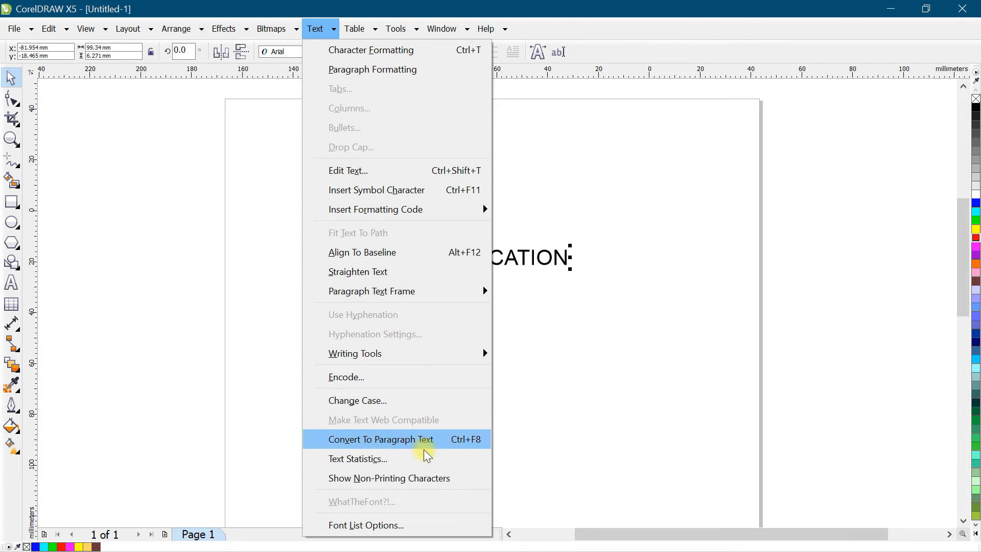
left_click(414, 525)
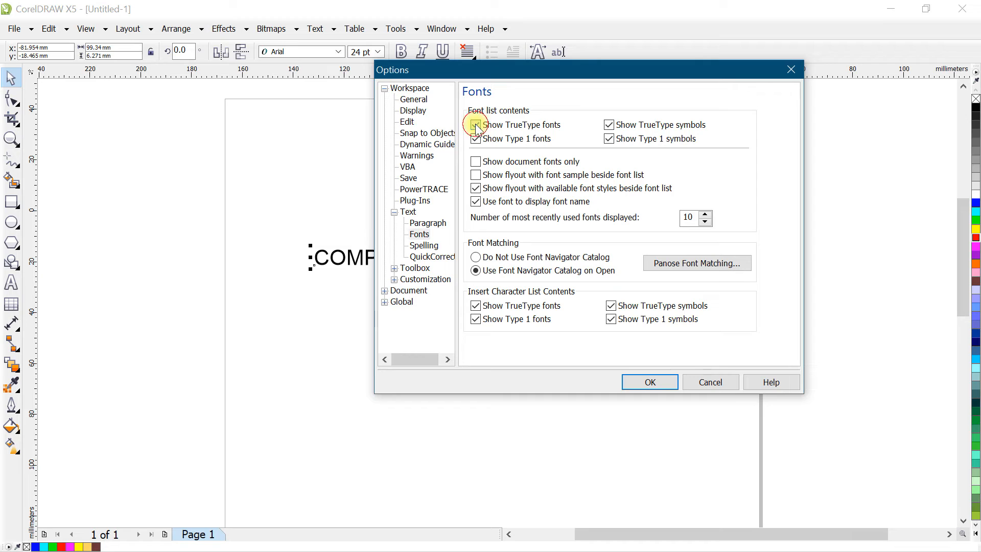
left_click(475, 139)
left_click(607, 125)
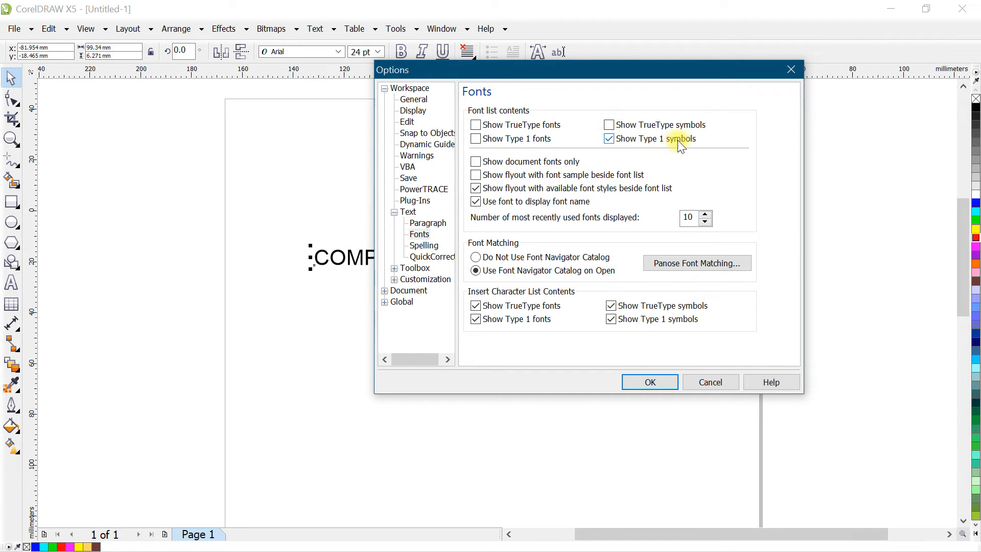
left_click(658, 382)
- Move the text about 2 mm left and 6 mm down, and preview the fonts in the reduced list on it
left_click(392, 202)
left_click_drag(429, 258, 425, 273)
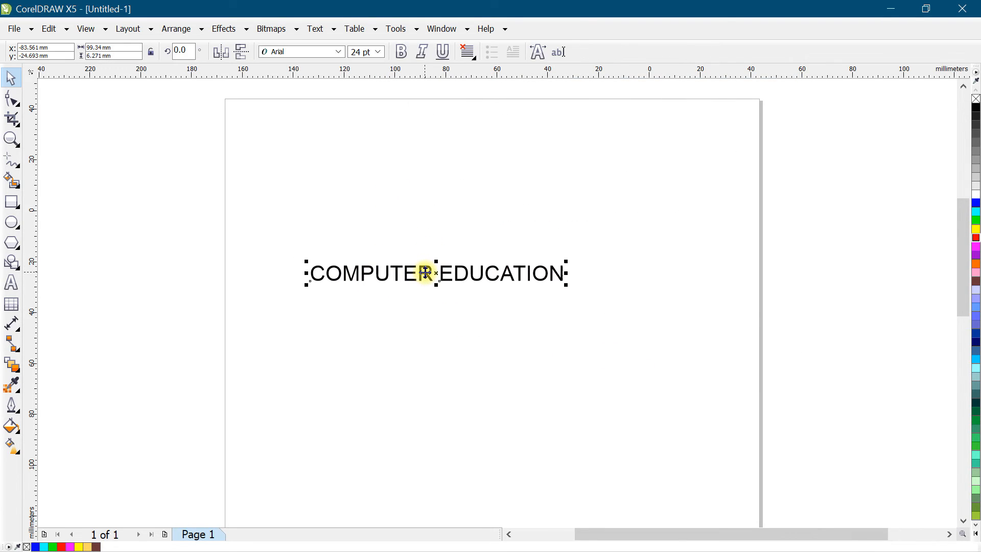
left_click(337, 52)
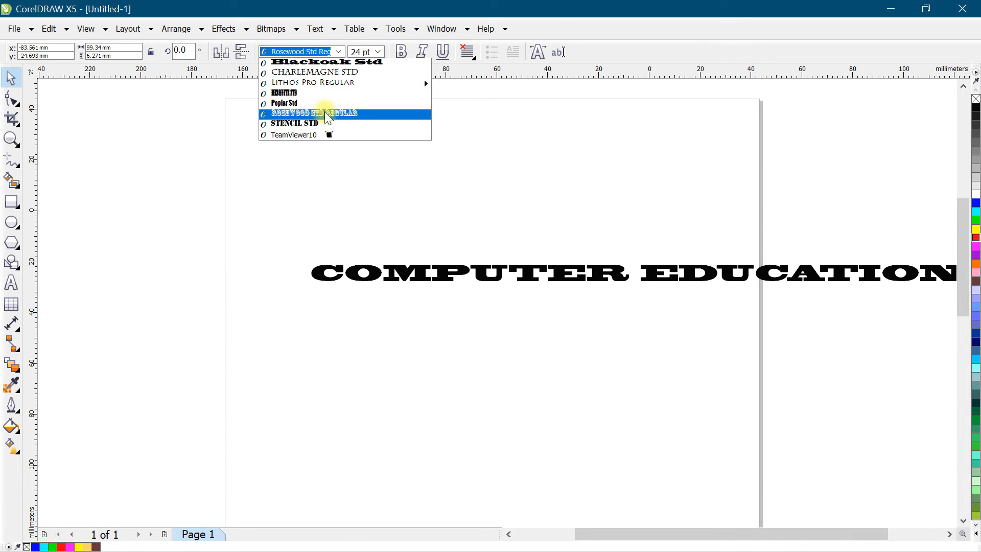
left_click(267, 204)
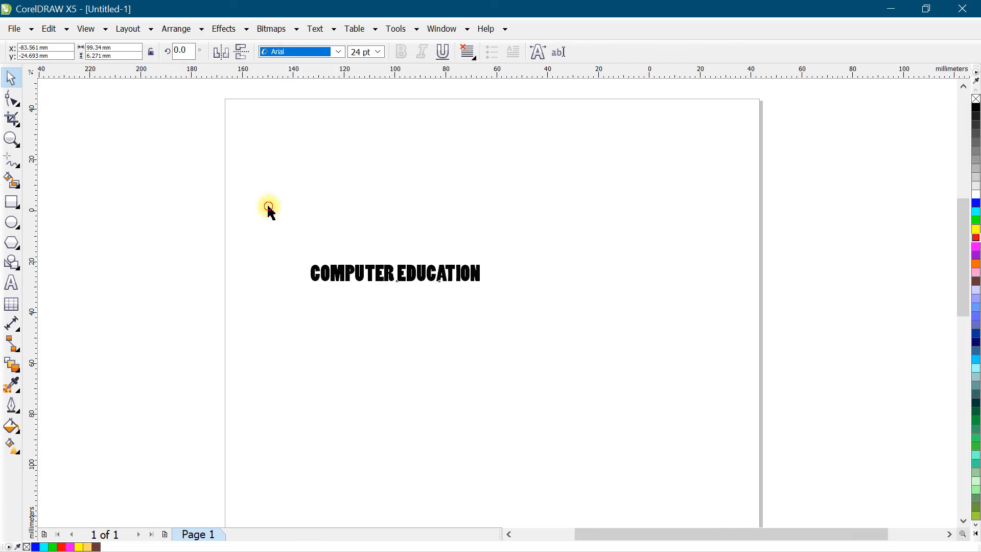
- Restore TrueType fonts, Type 1 fonts and TrueType symbols to the font list in the font list options
left_click(330, 29)
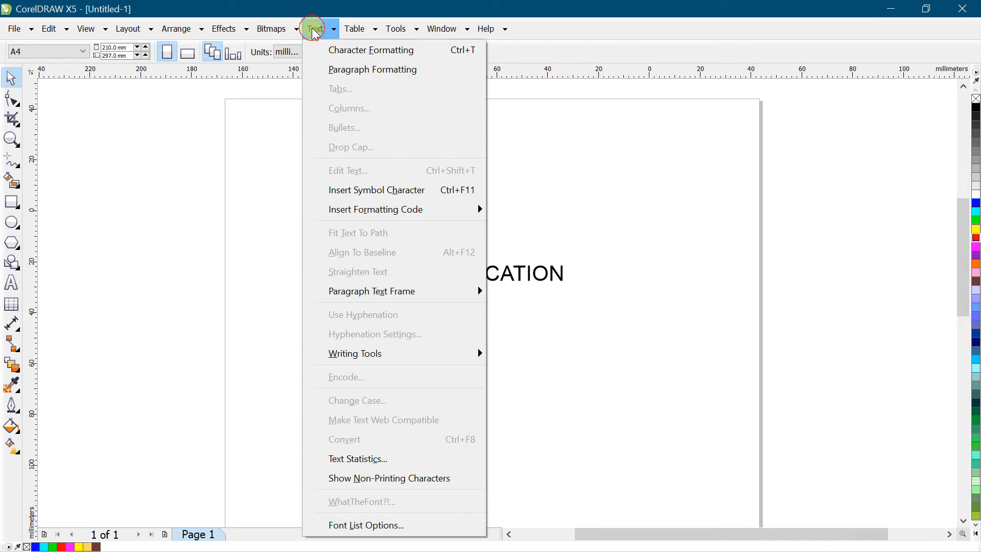
left_click(393, 524)
left_click_drag(565, 80, 470, 93)
left_click(401, 138)
left_click(400, 150)
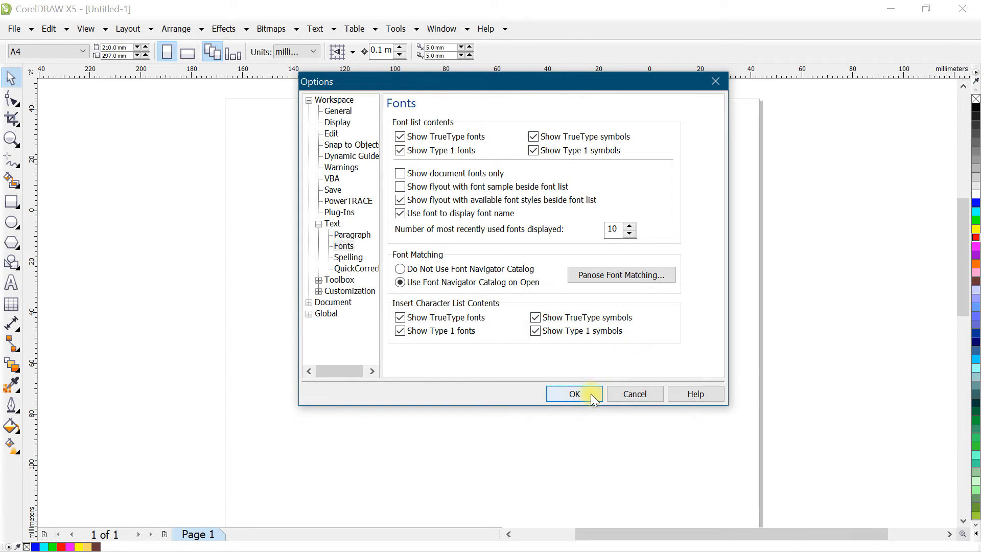
left_click(578, 392)
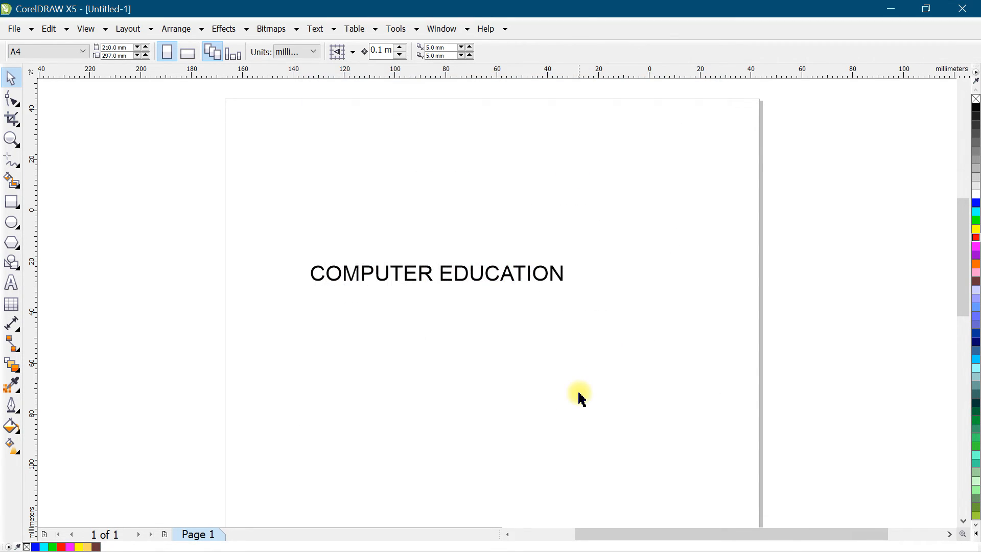
- Check the restored font list on the "COMPUTER EDUCATION" text and delete the text from the page
left_click(418, 271)
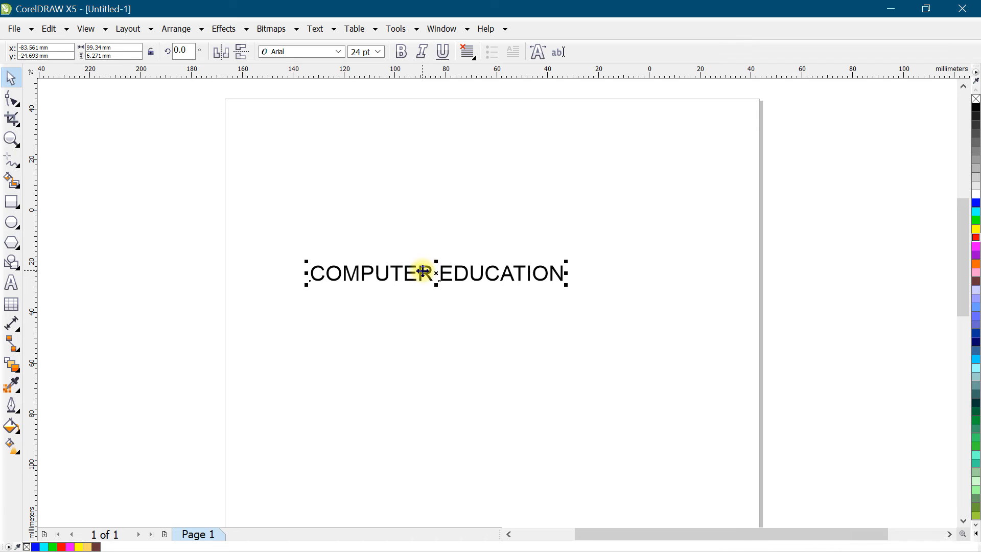
left_click(318, 54)
mouse_move(548, 180)
left_mouse_down()
mouse_move(547, 285)
mouse_move(547, 172)
left_mouse_up()
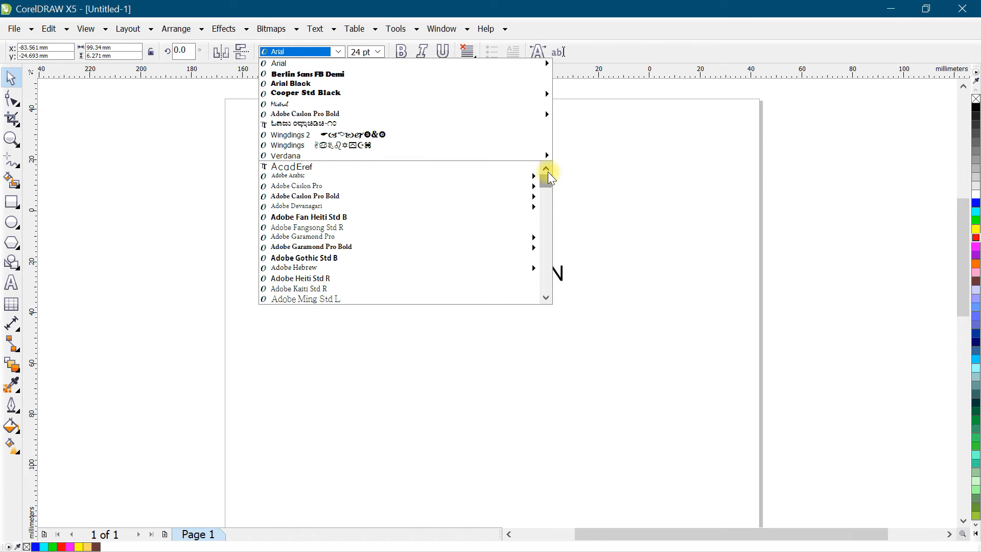
left_click(583, 251)
left_click(560, 274)
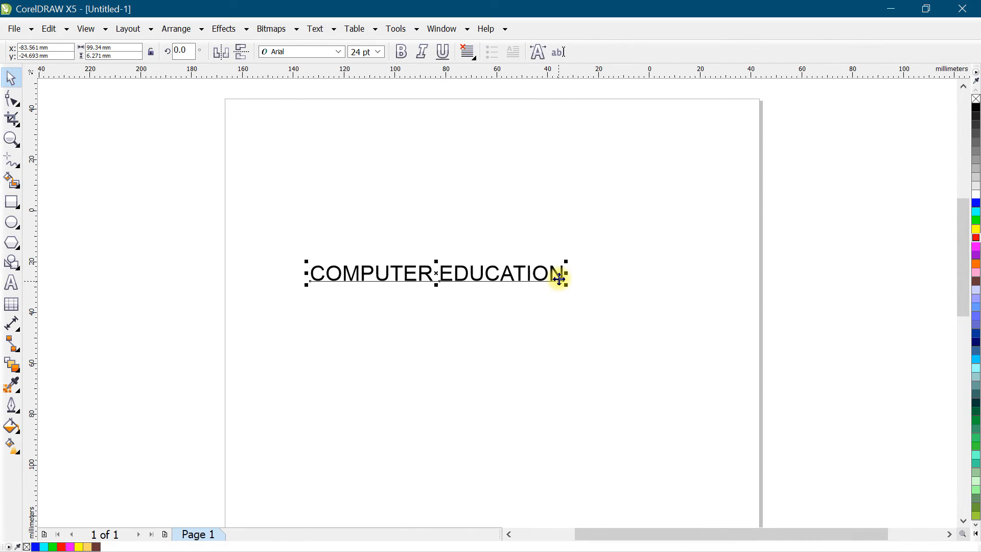
key("Delete")
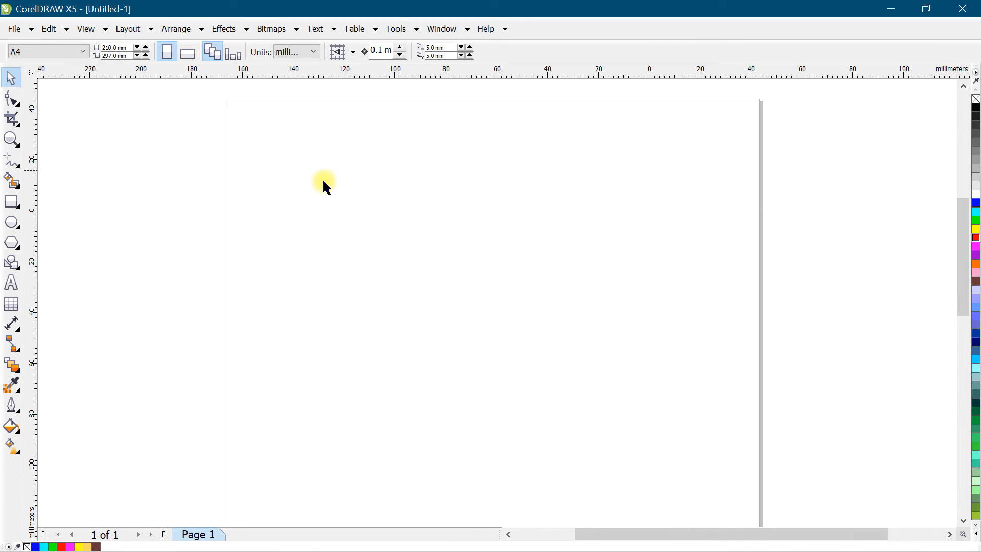
left_click(11, 201)
mouse_move(346, 177)
left_mouse_down()
mouse_move(675, 352)
mouse_move(804, 406)
left_mouse_up()
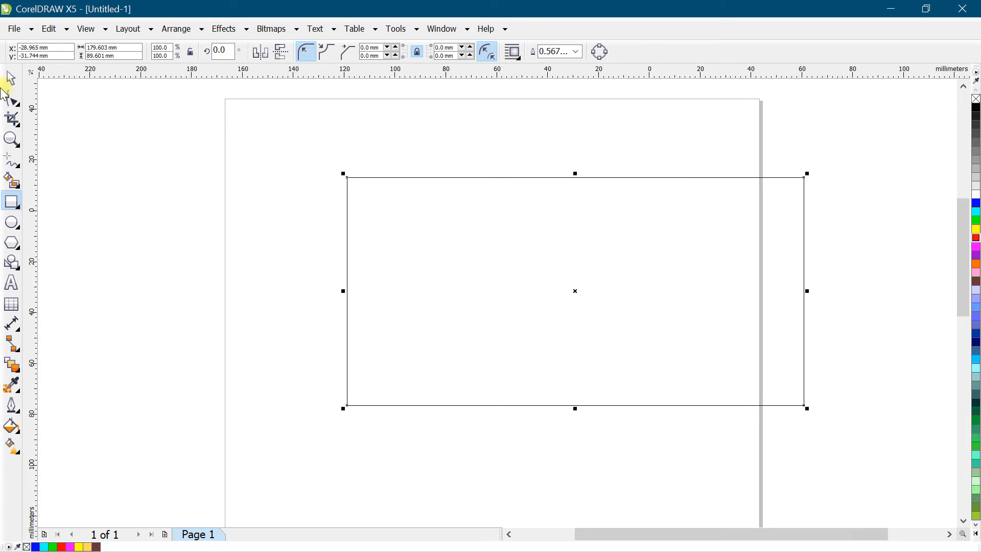
left_click(10, 78)
left_click_drag(602, 270, 505, 245)
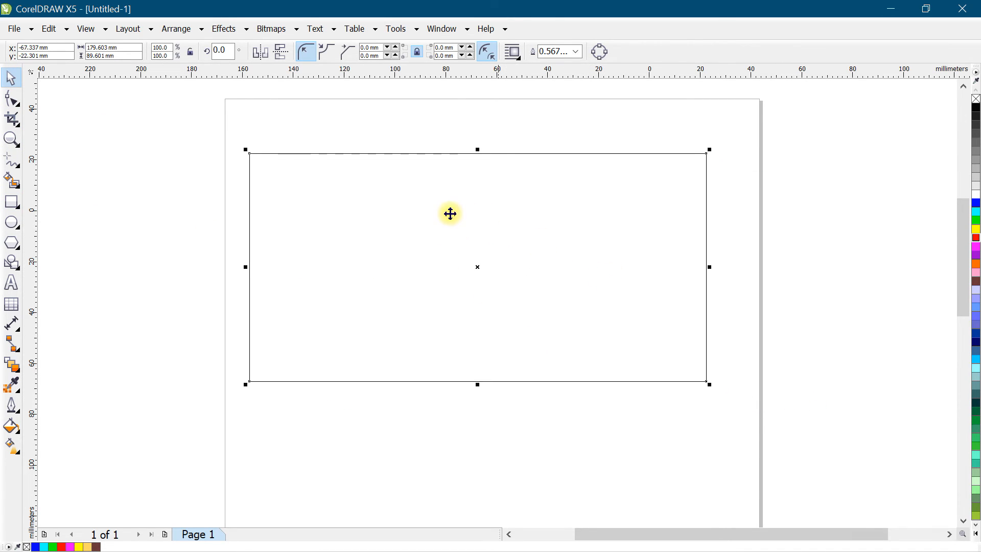
left_click_drag(433, 238, 348, 216)
left_click_drag(385, 213, 440, 219)
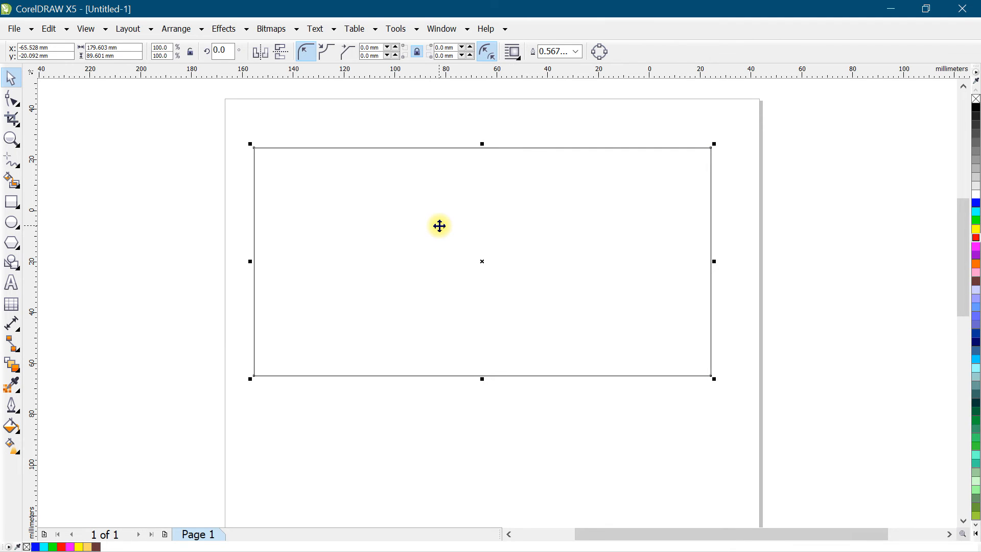
key("Delete")
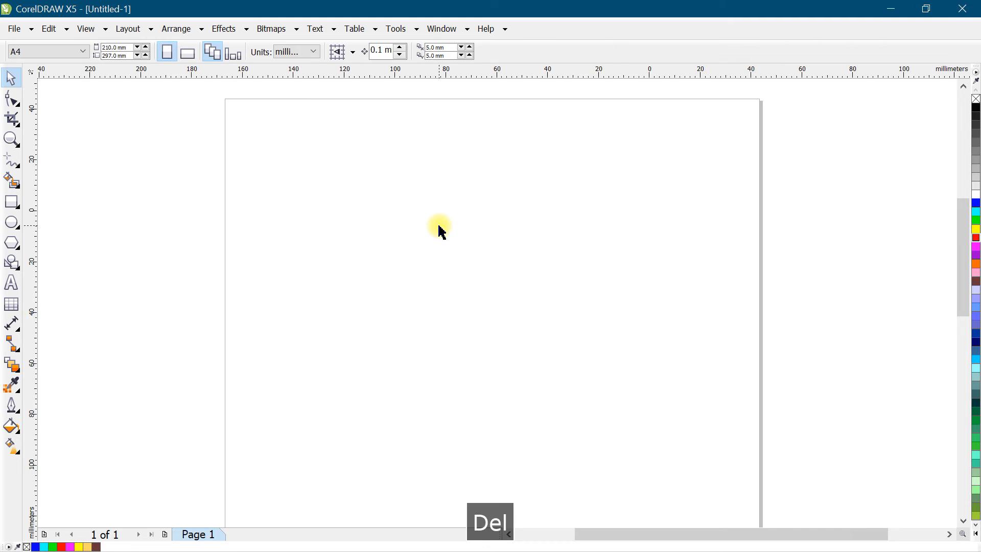
- Draw a rectangle about 77 mm wide and 56 mm high, fill it blue and place it near the page's upper-left corner
left_click(11, 202)
left_click_drag(377, 186, 572, 329)
left_click(10, 77)
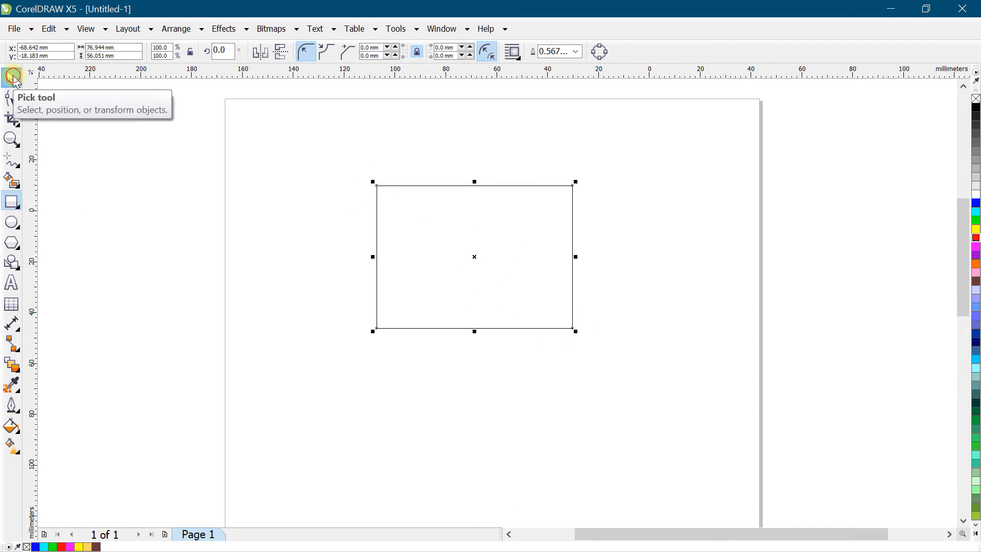
left_click_drag(478, 236, 354, 216)
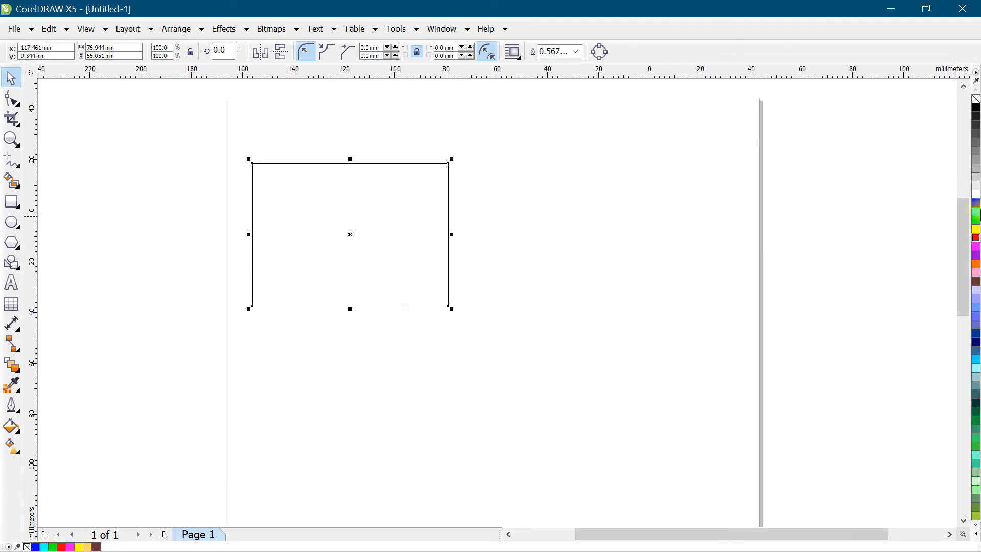
left_click(976, 204)
left_click_drag(372, 232, 379, 177)
- Draw an unfilled rectangle about 50 mm wide and 36 mm high below the blue one and deselect it
left_click(222, 299)
left_click_drag(307, 285, 434, 377)
left_click(10, 78)
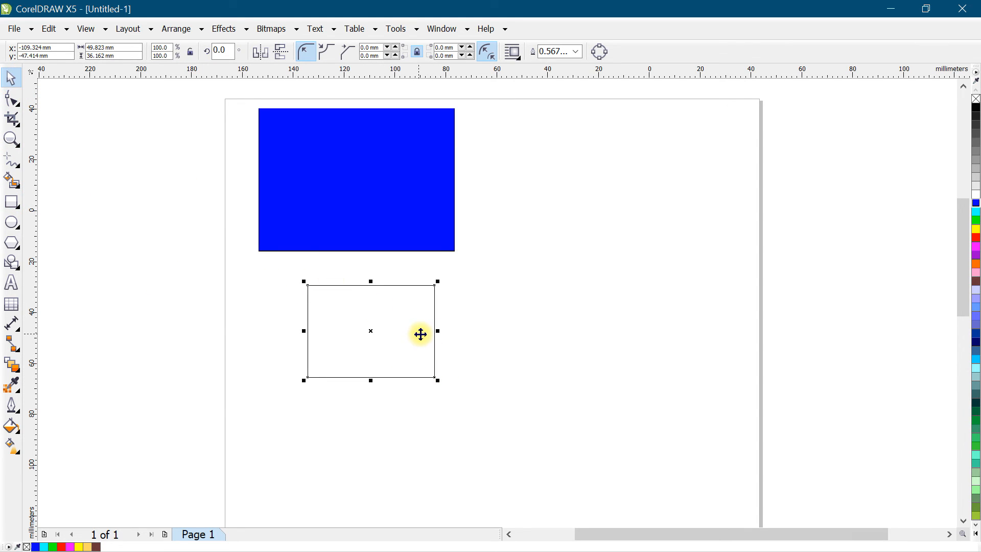
left_click(449, 335)
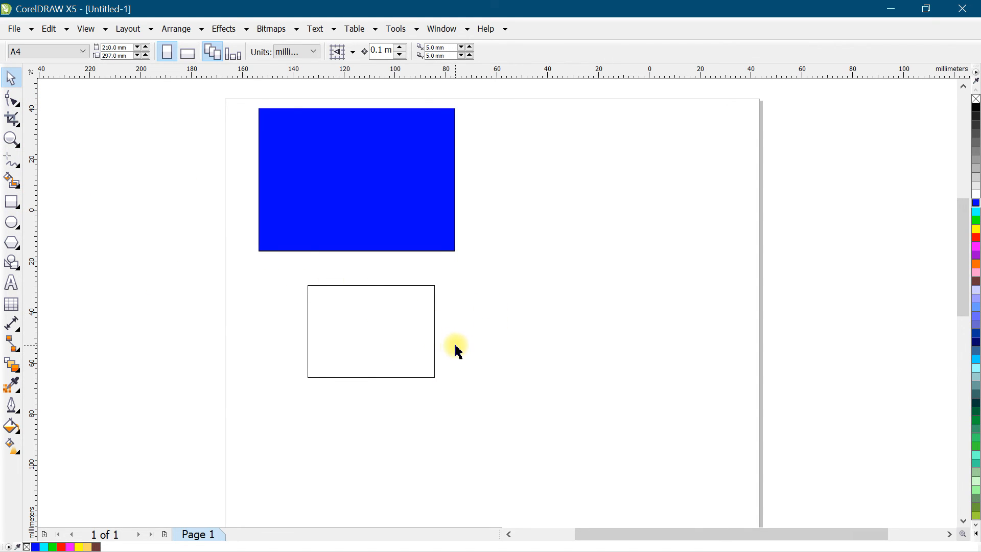
- Set the default fill for new graphic objects to red, leaving artistic and paragraph text out
left_click(975, 240)
left_click_drag(635, 192, 617, 150)
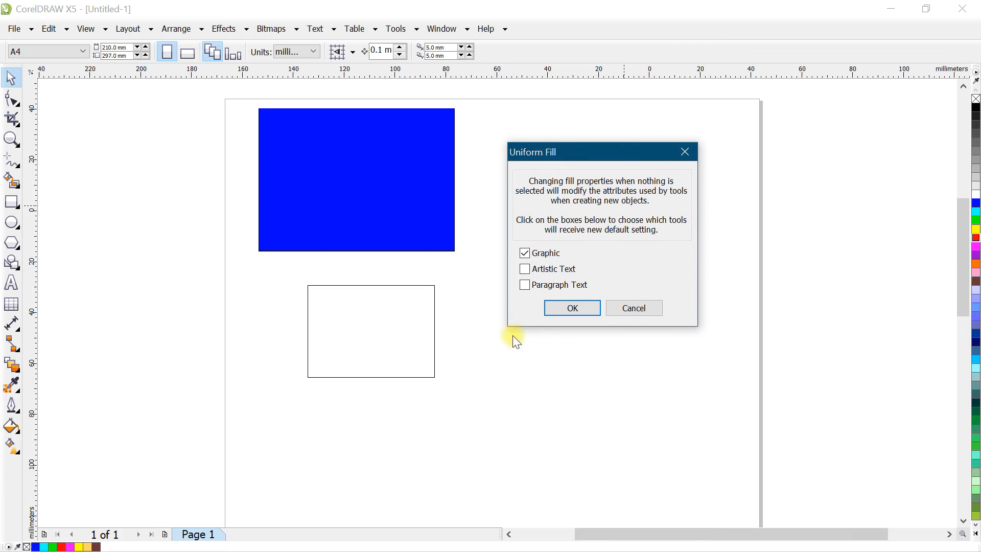
left_click(573, 308)
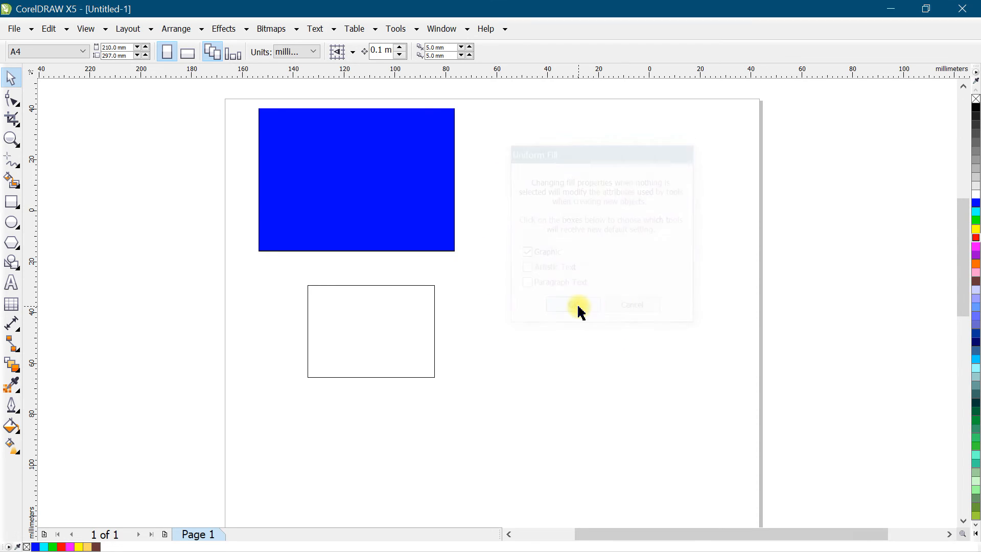
- Draw a circle about 37 mm across, an ellipse about 39 × 33 mm below it, and two small squares beside them
left_click(11, 222)
left_click_drag(540, 136, 640, 233)
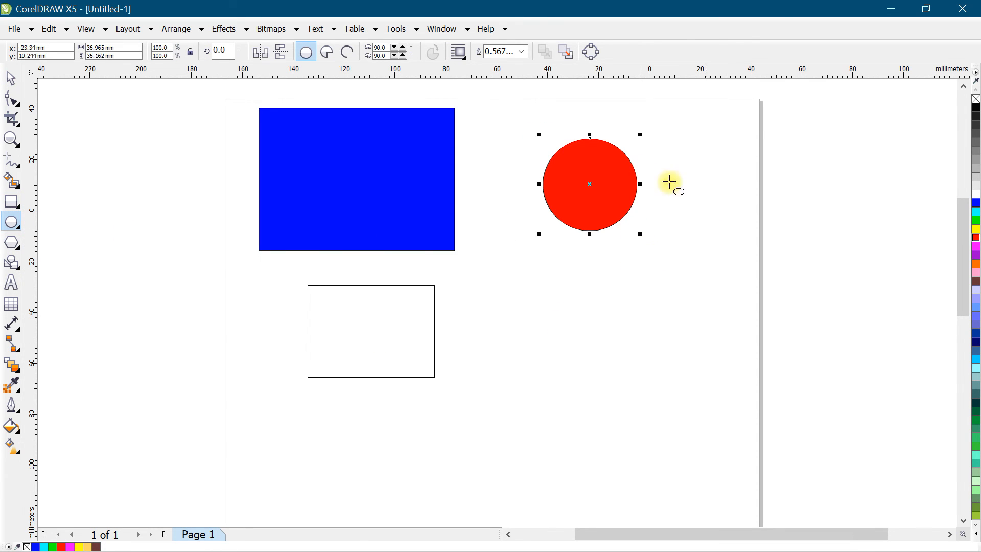
left_click_drag(522, 248, 629, 338)
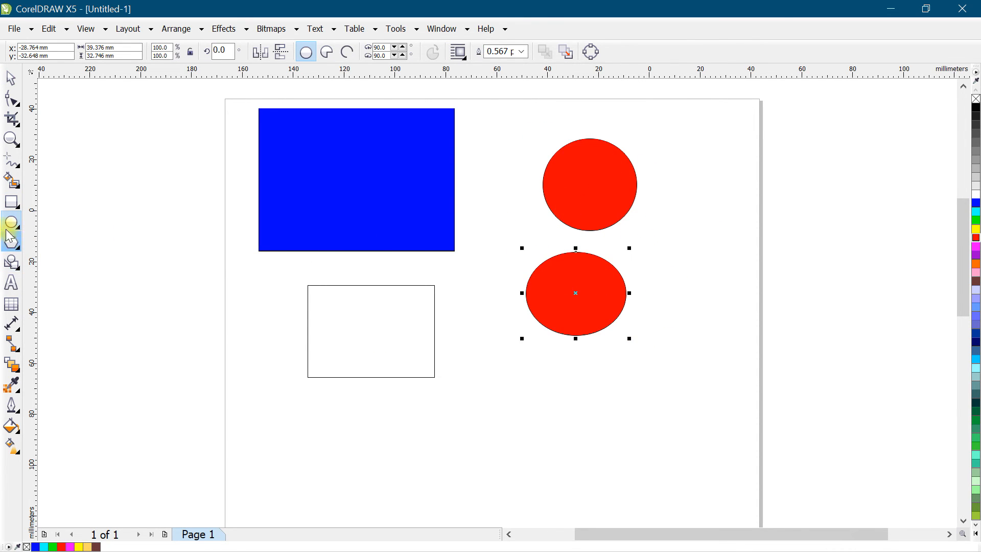
left_click(11, 202)
left_click_drag(661, 158, 716, 212)
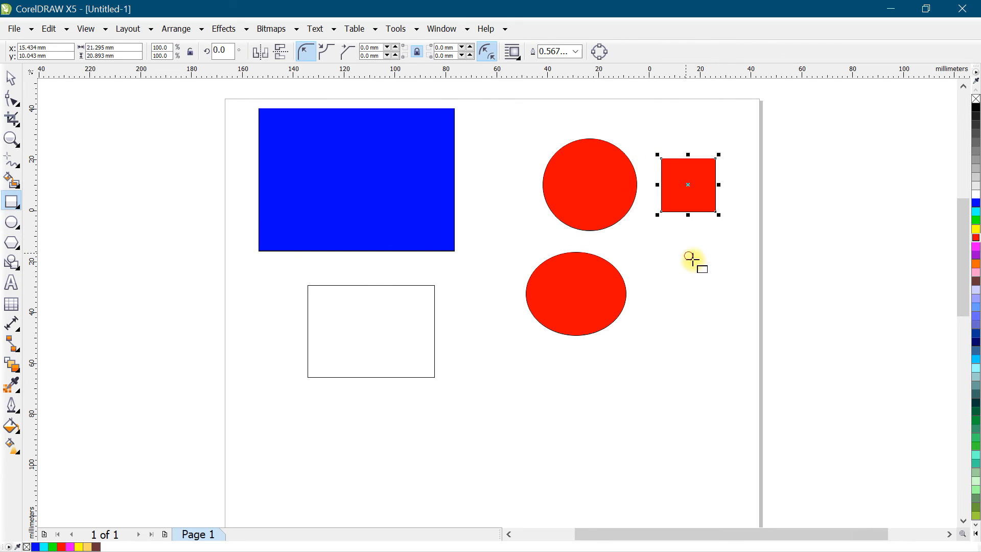
left_click_drag(688, 256, 744, 315)
- Draw a pentagon about 42 mm wide and 39 mm high, overlapping the unfilled rectangle, and deselect it
left_click(12, 243)
left_click_drag(206, 296, 321, 402)
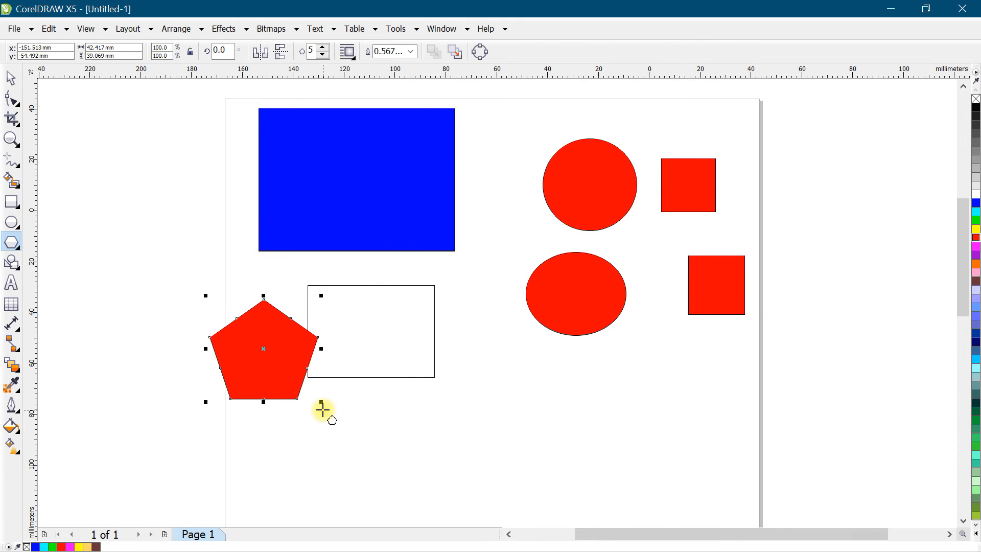
left_click(10, 78)
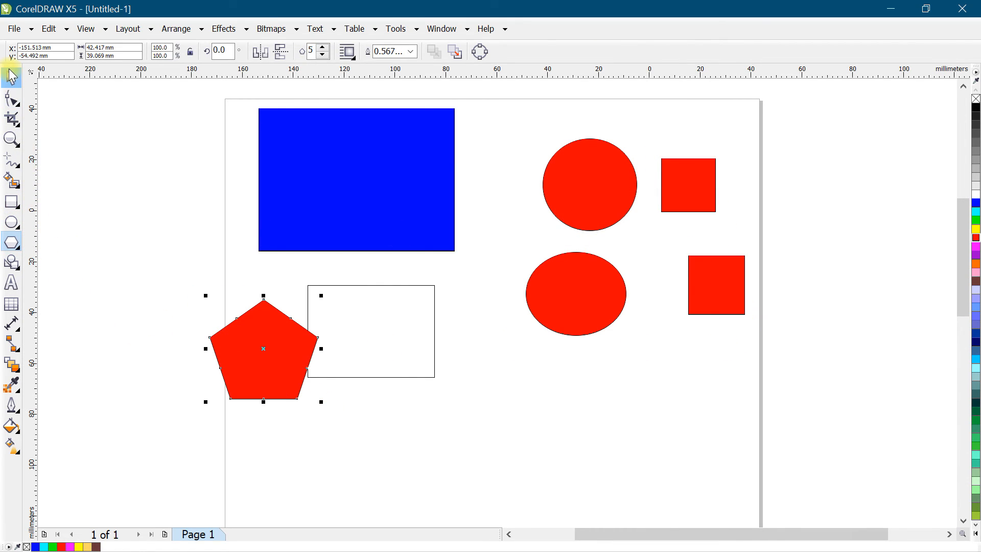
left_click(118, 153)
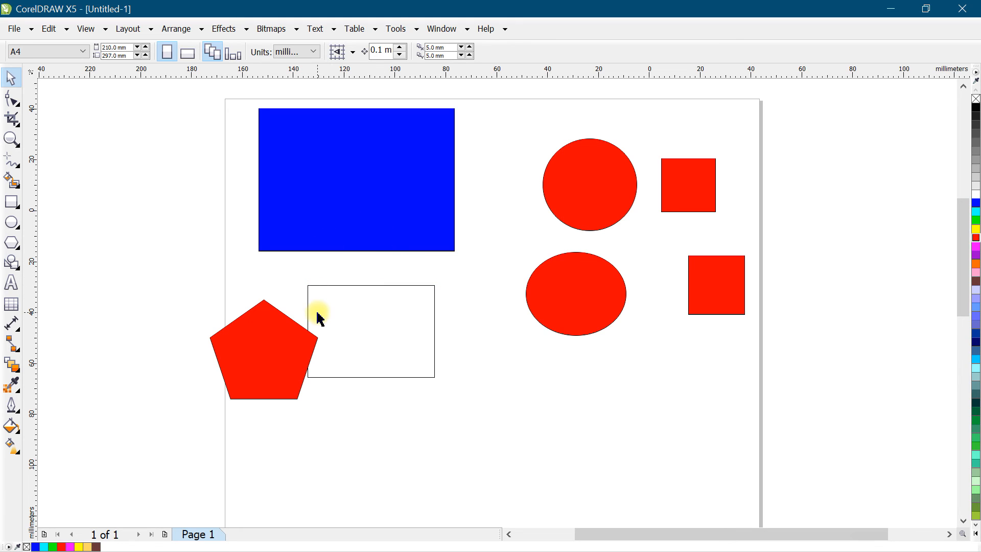
- Move the pentagon and the unfilled rectangle off the page to its left side
left_click(265, 328)
left_click_drag(286, 322, 166, 155)
left_click_drag(309, 322, 53, 297)
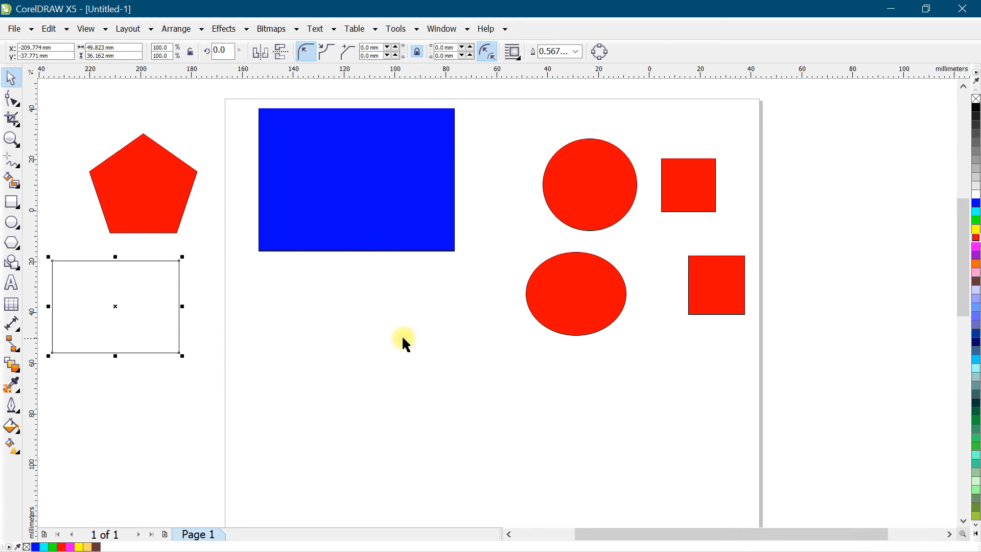
- With nothing selected, set the default fill for new graphic objects to no fill
left_click(390, 324)
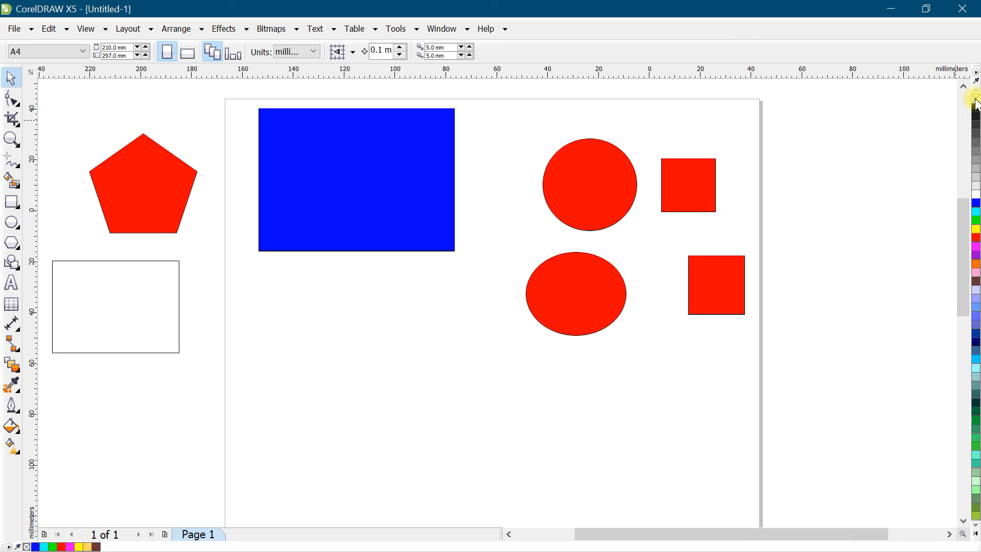
left_click(976, 100)
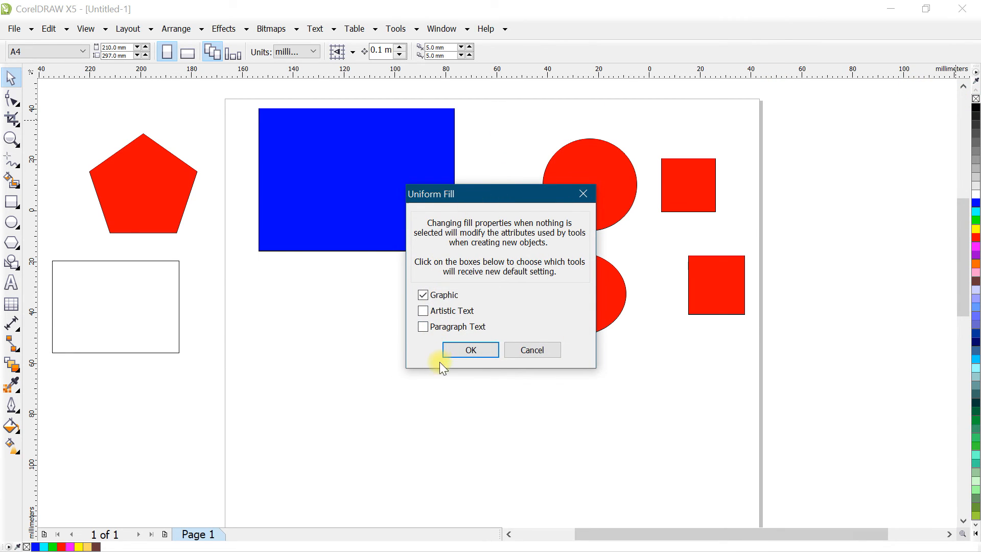
left_click(462, 346)
- Draw four rectangles below the coloured shapes, the last about 28 mm wide and 23 mm high, and deselect them
left_click(11, 202)
left_click_drag(305, 285, 371, 352)
left_click_drag(407, 317, 491, 392)
left_click_drag(369, 401, 463, 456)
mouse_move(518, 353)
left_mouse_down()
mouse_move(605, 427)
mouse_move(589, 412)
left_mouse_up()
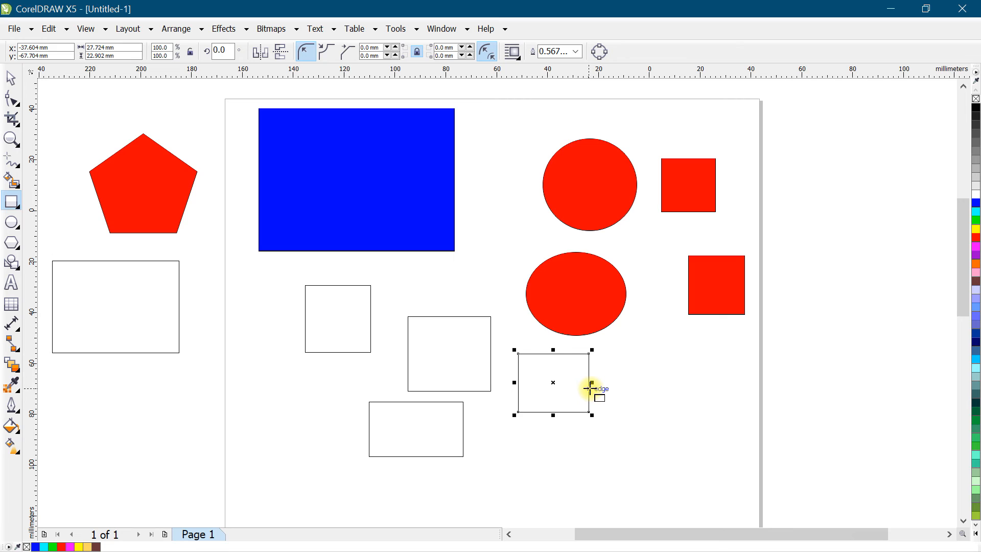
left_click(11, 78)
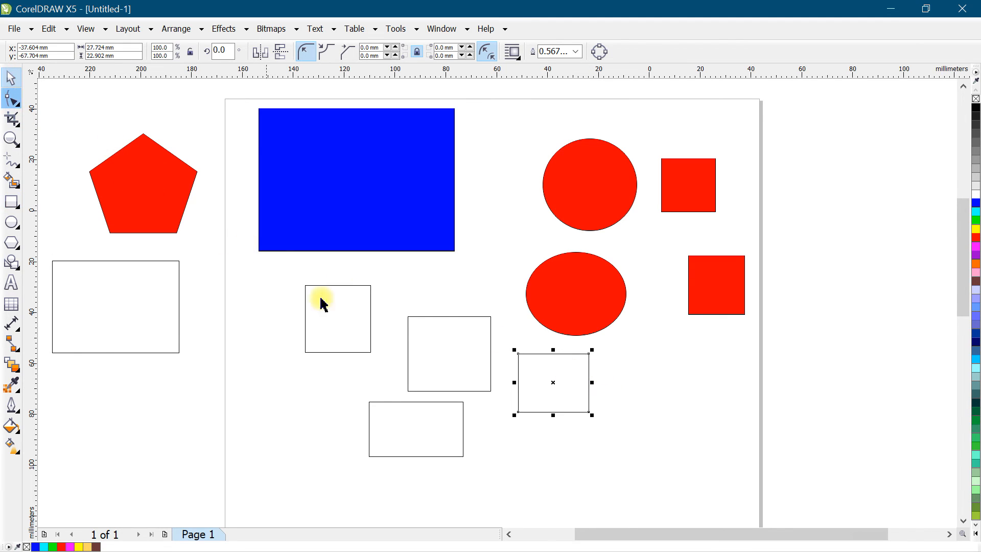
left_click(279, 294)
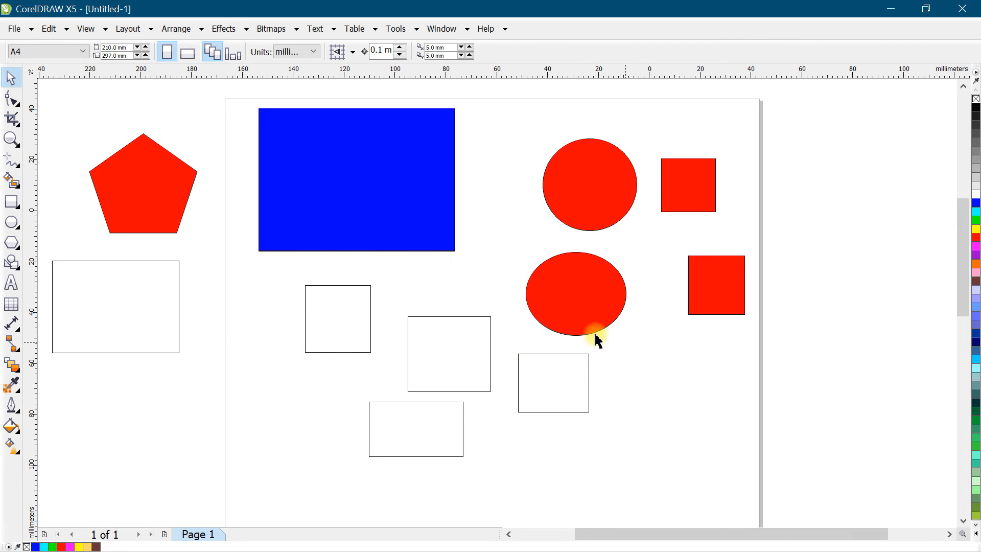
- Delete all objects on and around the page
key("ctrl+a")
key("Delete")
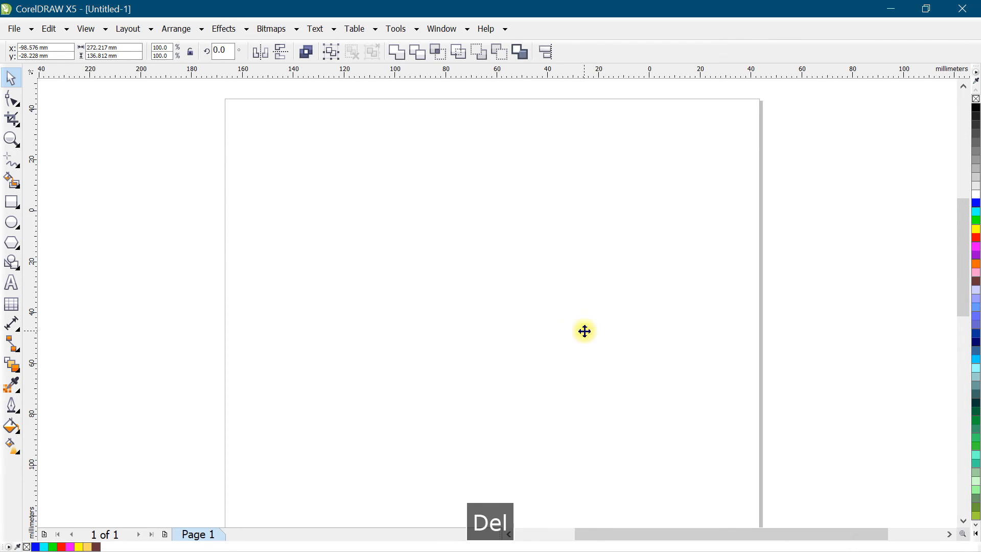
left_click(461, 230)
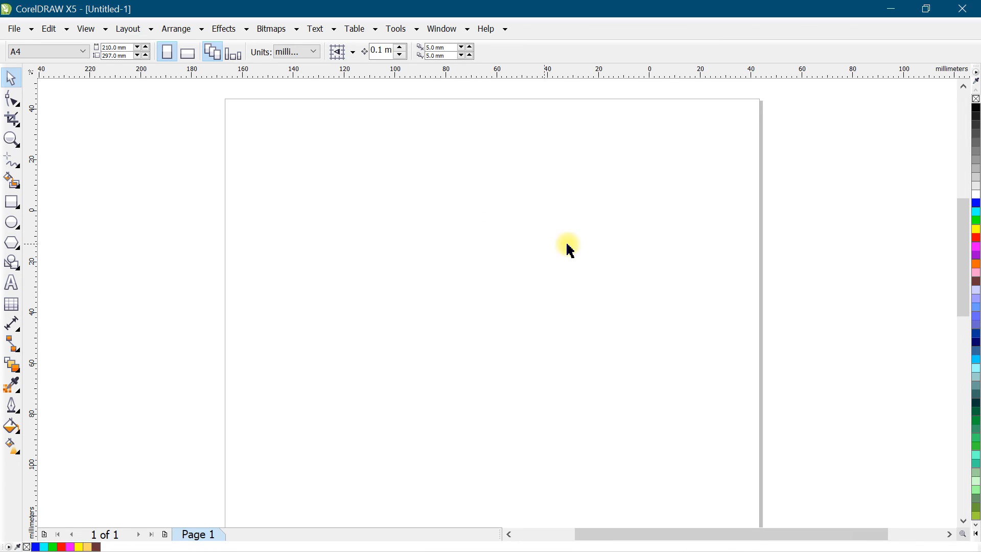
- Set the default outline colour for new graphic objects to none
right_click(975, 99)
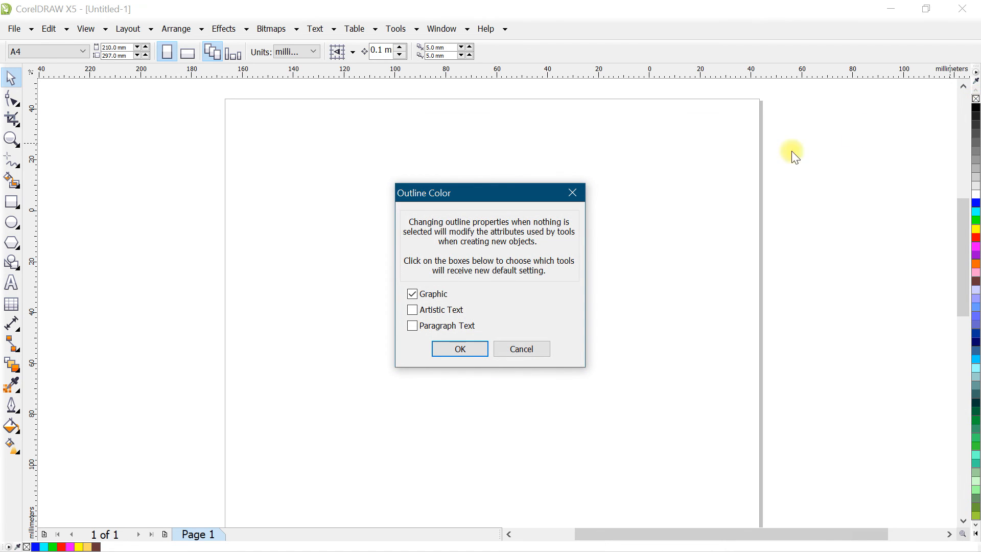
left_click_drag(448, 197, 462, 152)
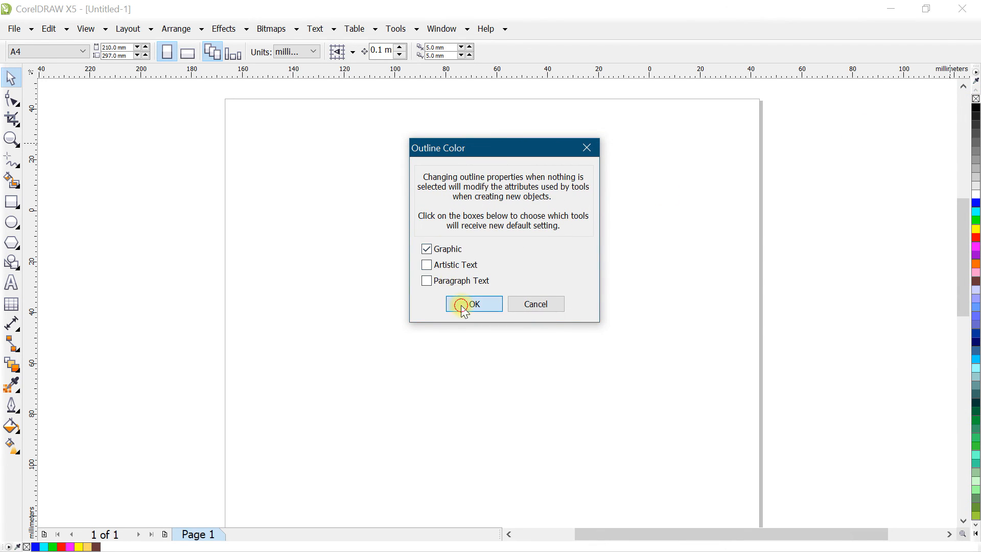
left_click(462, 305)
- Draw three rectangles side by side with the outline-free default, the last about 53 mm wide and 36 mm high
left_click(12, 202)
left_click_drag(253, 172, 337, 265)
left_click_drag(404, 203, 471, 259)
left_click_drag(493, 155, 627, 248)
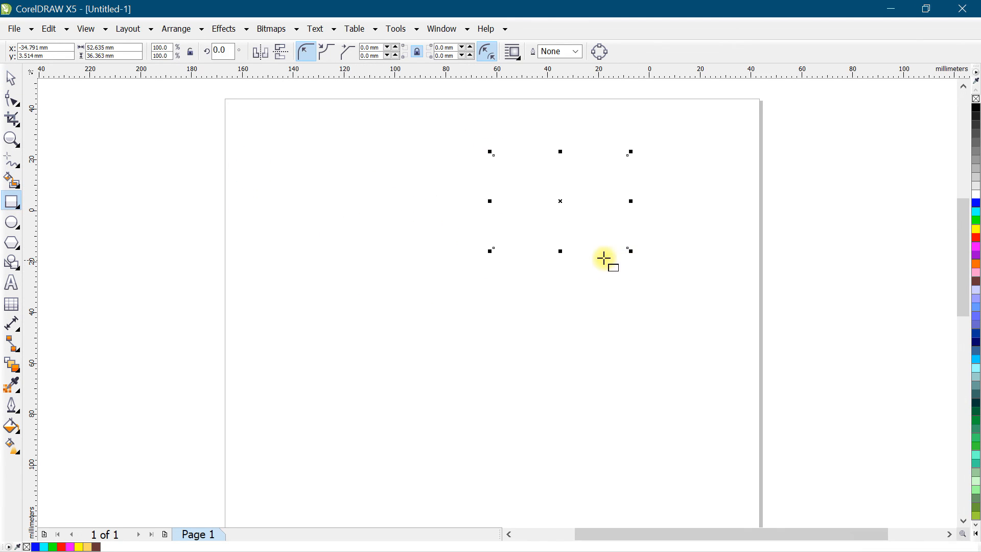
left_click(10, 77)
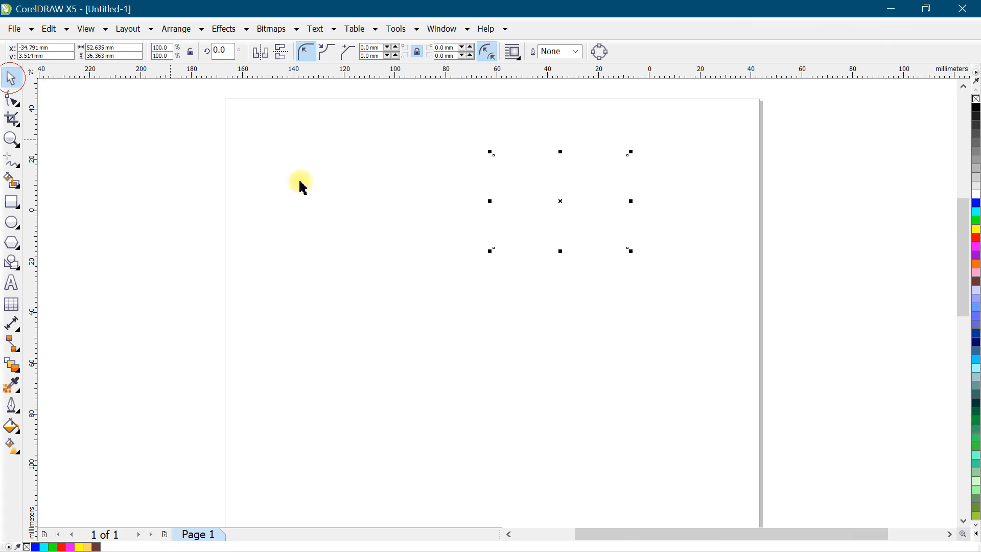
- Move two of the invisible rectangles, then fill the middle one with cyan and shift it slightly down
left_click_drag(541, 210, 605, 256)
left_click_drag(463, 243, 479, 219)
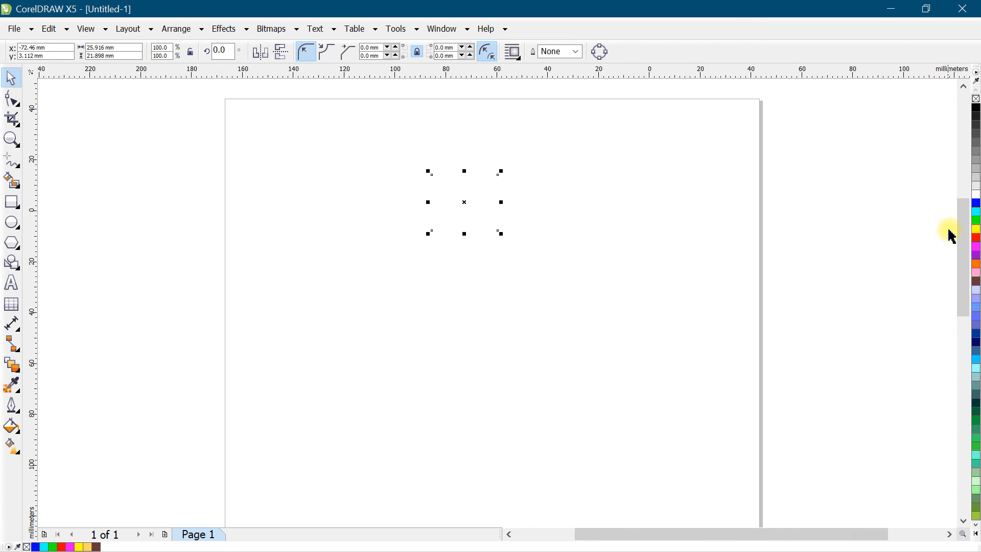
left_click(975, 214)
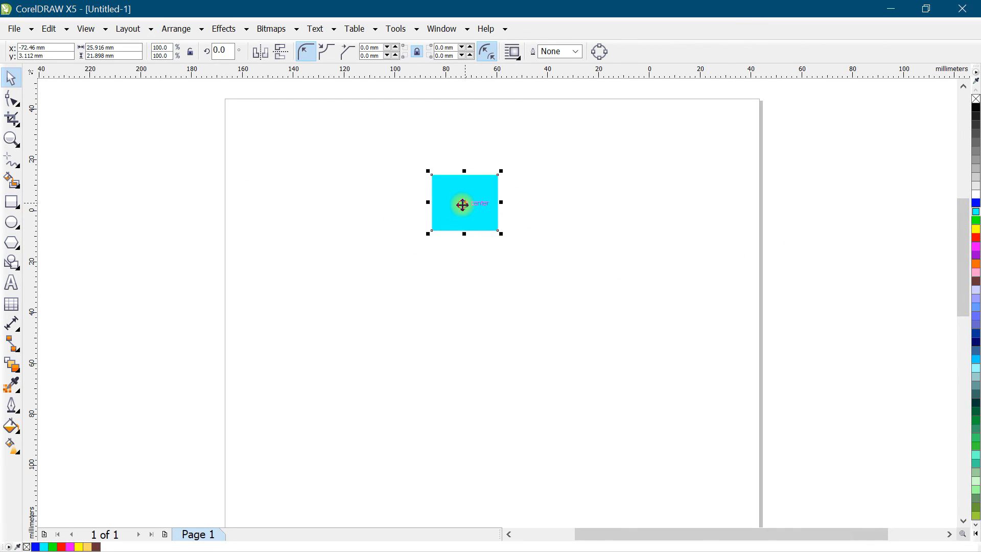
left_click_drag(462, 204, 457, 224)
- Select the cyan rectangle together with the invisible ones and delete them all
left_click_drag(158, 112, 746, 398)
key("Delete")
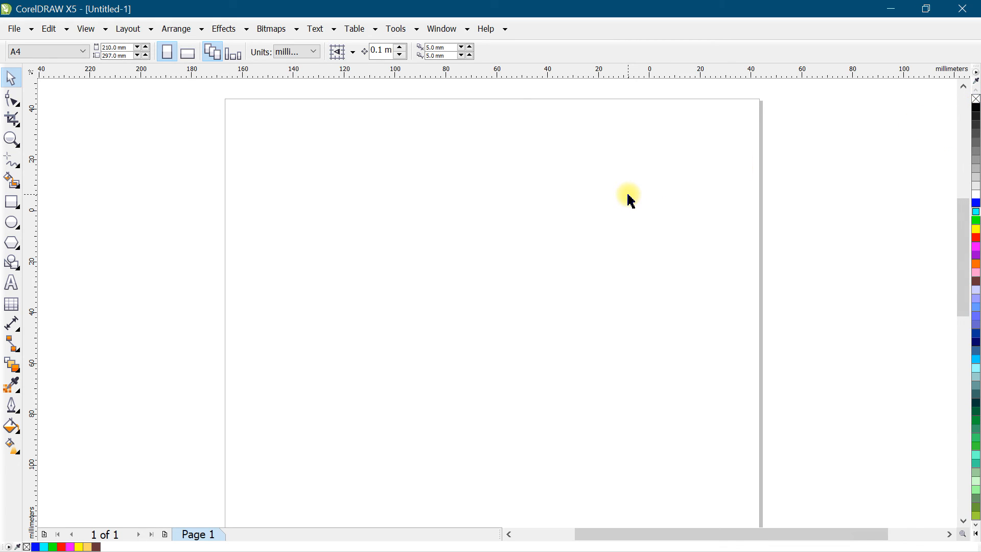
- Set the default outline colour for new graphic objects to black
right_click(975, 113)
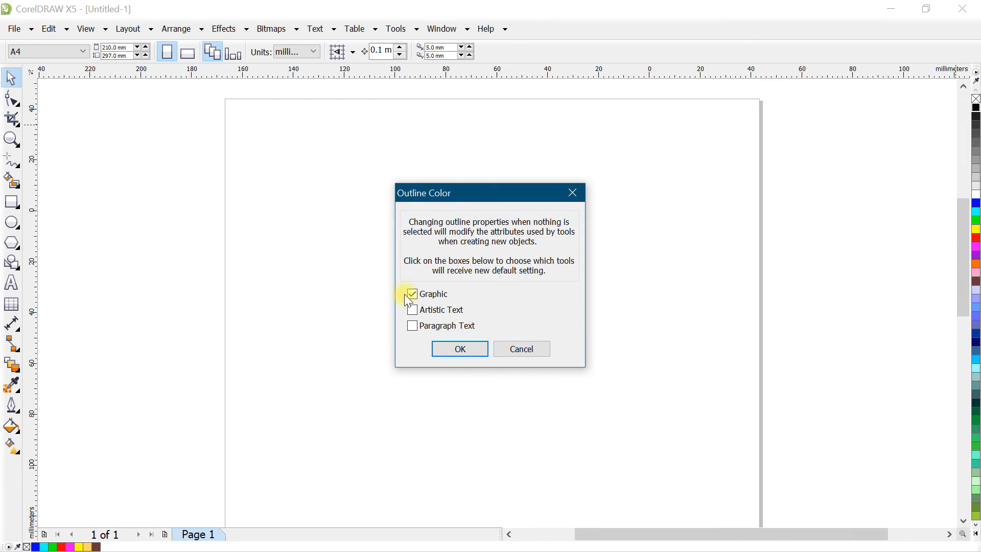
left_click_drag(501, 197, 520, 163)
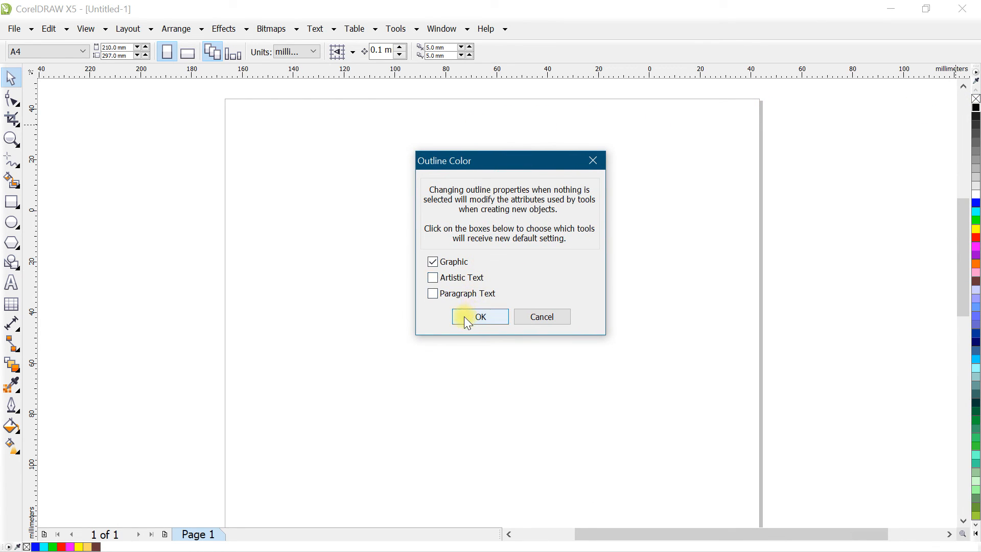
left_click(466, 318)
- Draw seven rectangles of different sizes across the page's upper half, the last about 39 mm wide and 44 mm high
left_click(11, 201)
left_click_drag(268, 137, 359, 213)
left_click_drag(407, 149, 452, 201)
left_click_drag(390, 249, 446, 293)
mouse_move(557, 171)
left_mouse_down()
mouse_move(477, 231)
mouse_move(558, 305)
left_mouse_up()
left_click_drag(605, 237, 682, 298)
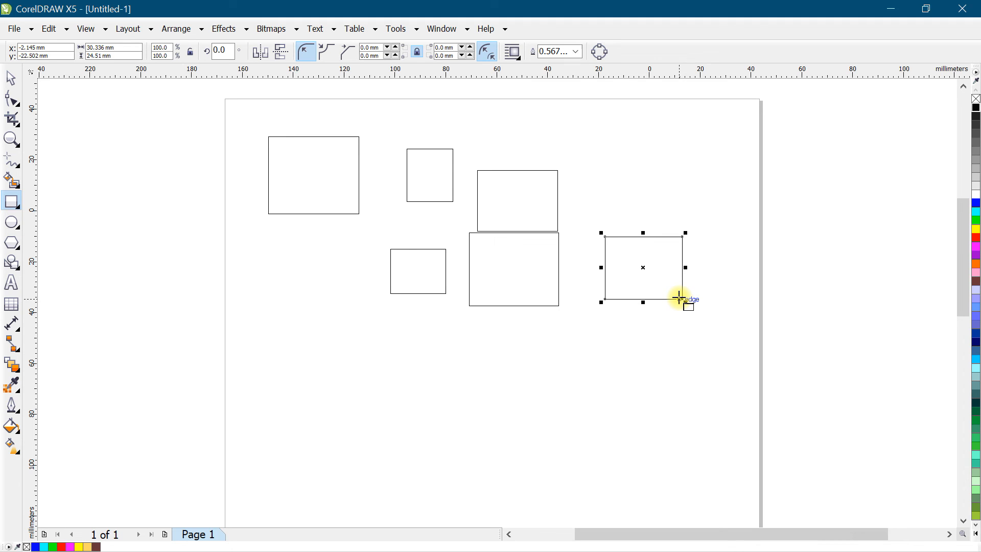
left_click_drag(271, 249, 372, 362)
left_click(9, 78)
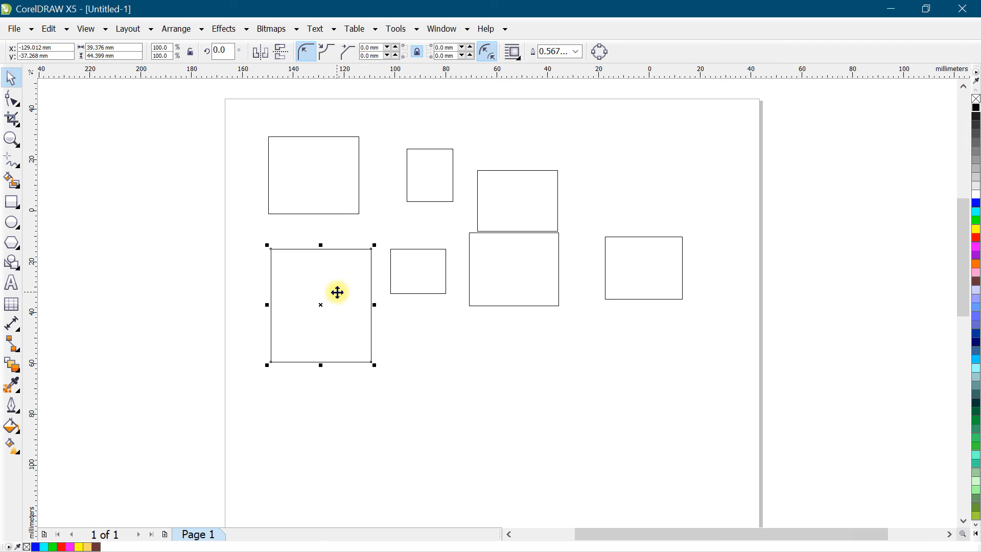
- Select several of the new rectangles one after another to check their outlines and fill, ending with nothing selected
left_click(539, 302)
left_click(438, 280)
left_click(526, 279)
left_click(652, 267)
left_click(519, 194)
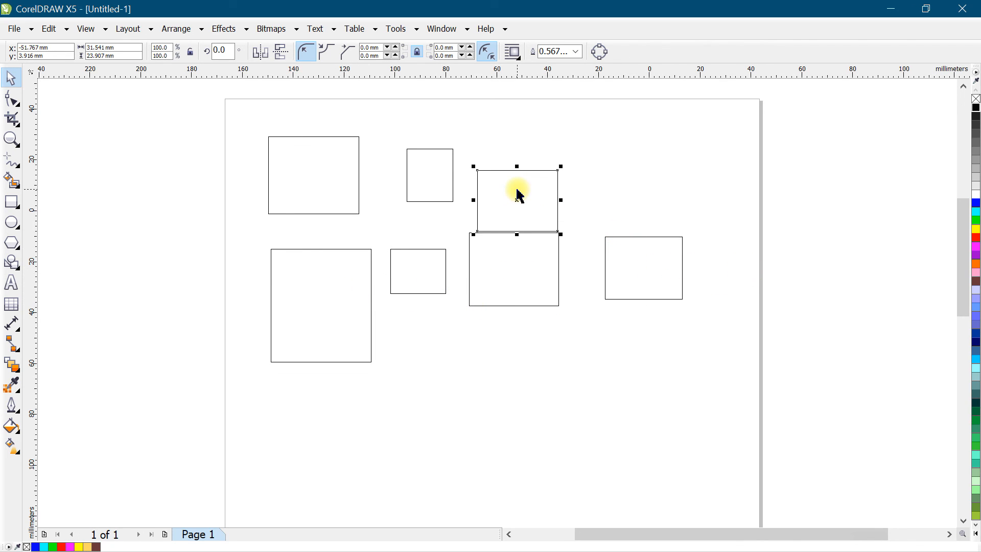
left_click(629, 183)
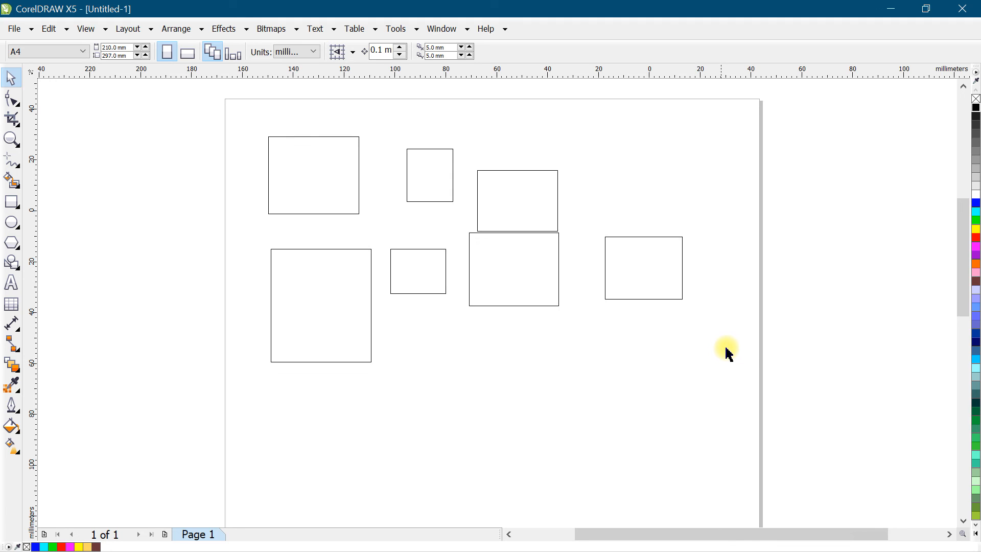
left_click(946, 546)
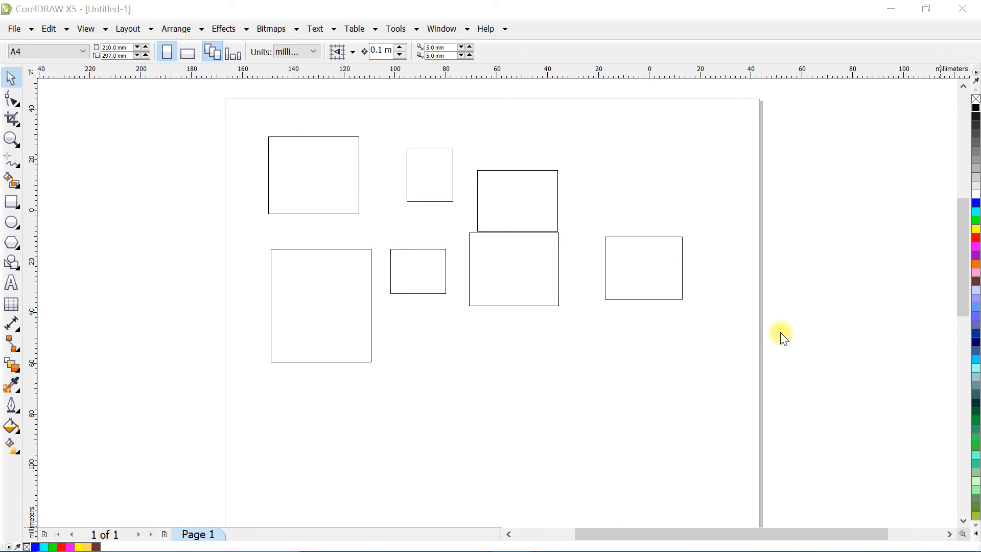